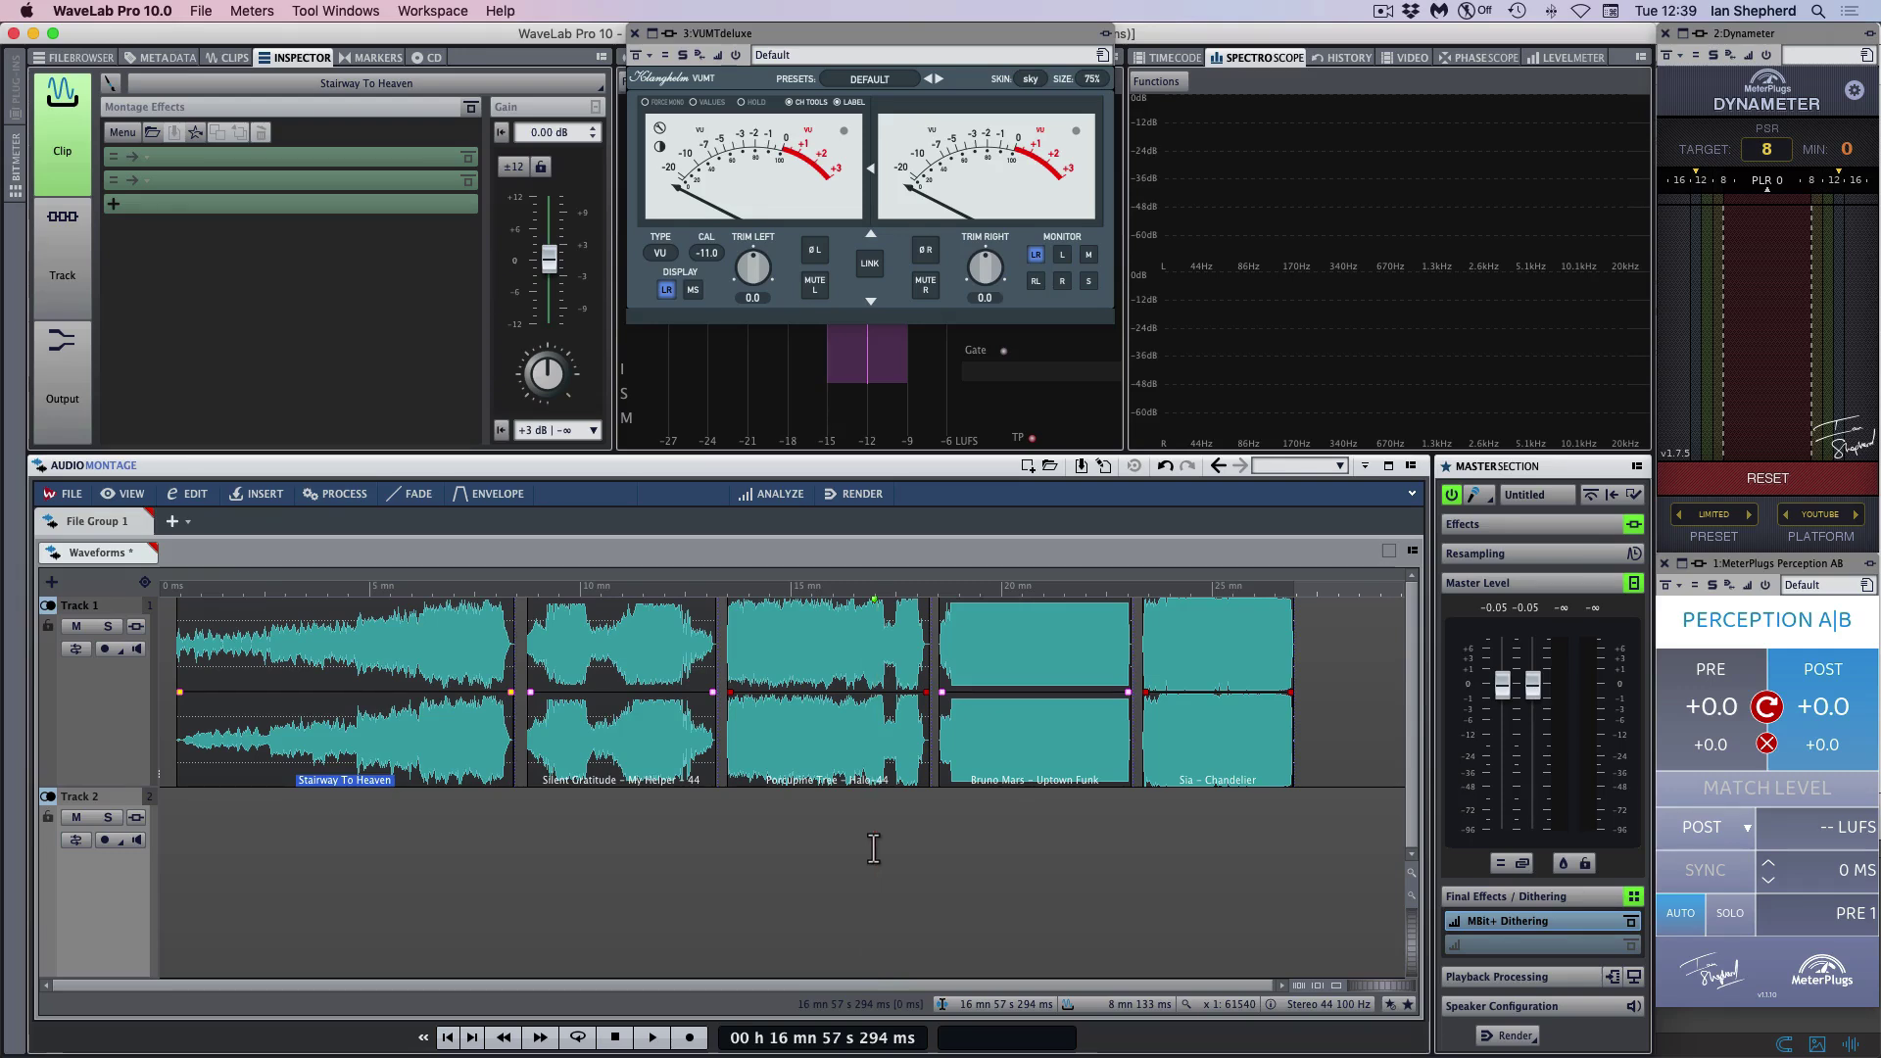
Select the Stairway To Heaven clip and the Silent Gratitude – My Helper clip in turn to examine their waveforms.
left_click(417, 760)
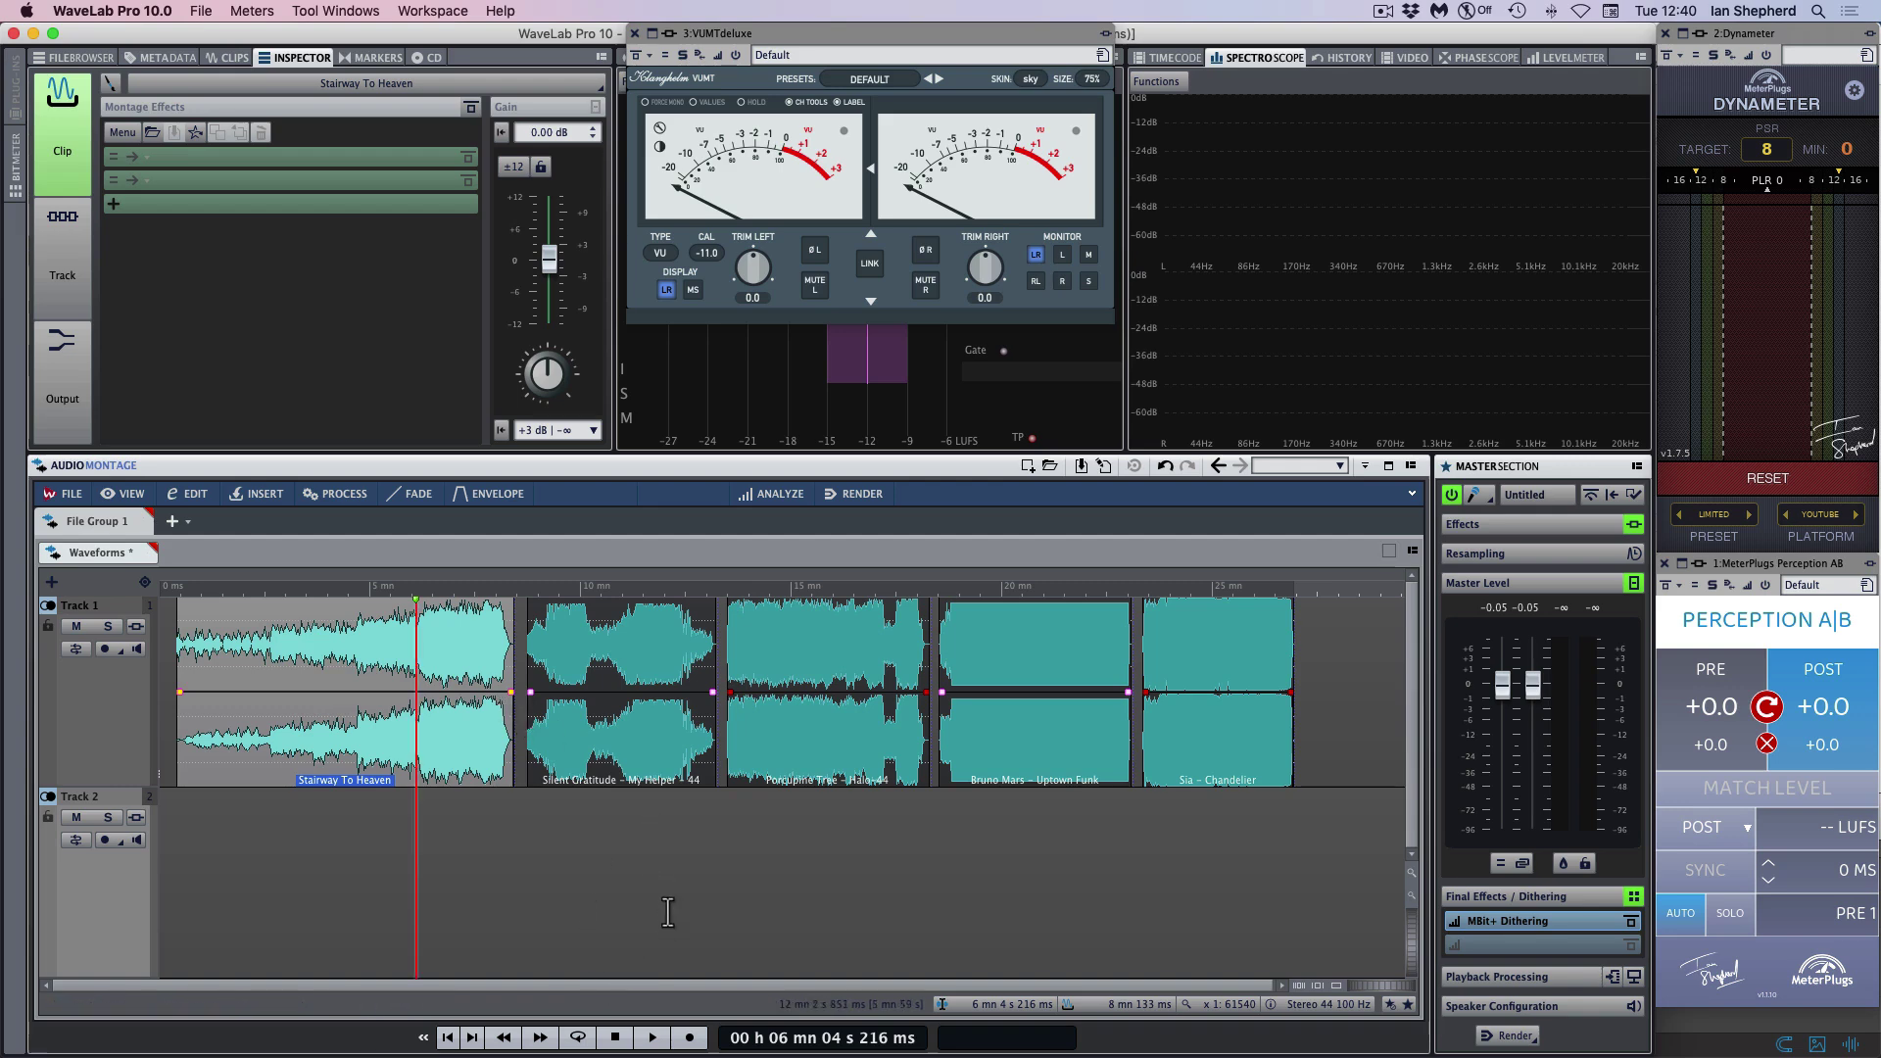
left_click(664, 752)
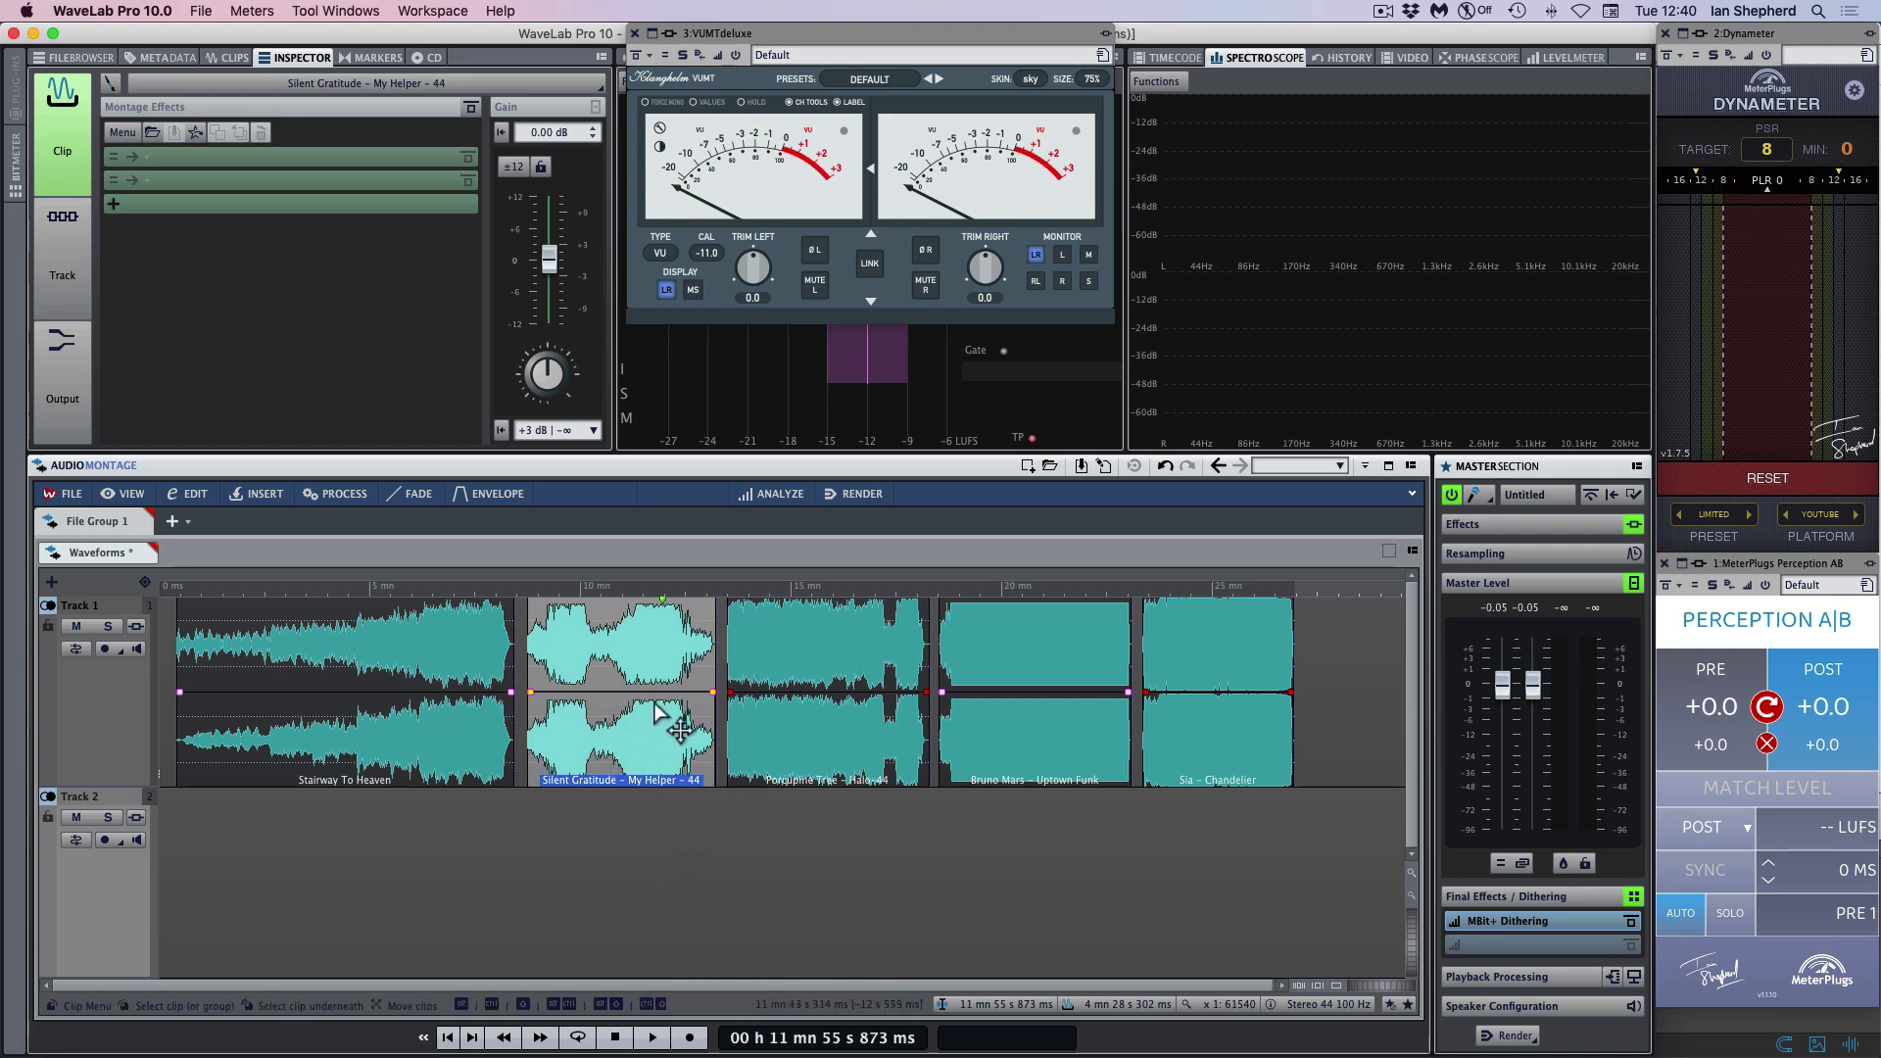
left_click_drag(638, 619, 676, 628)
left_click(748, 869)
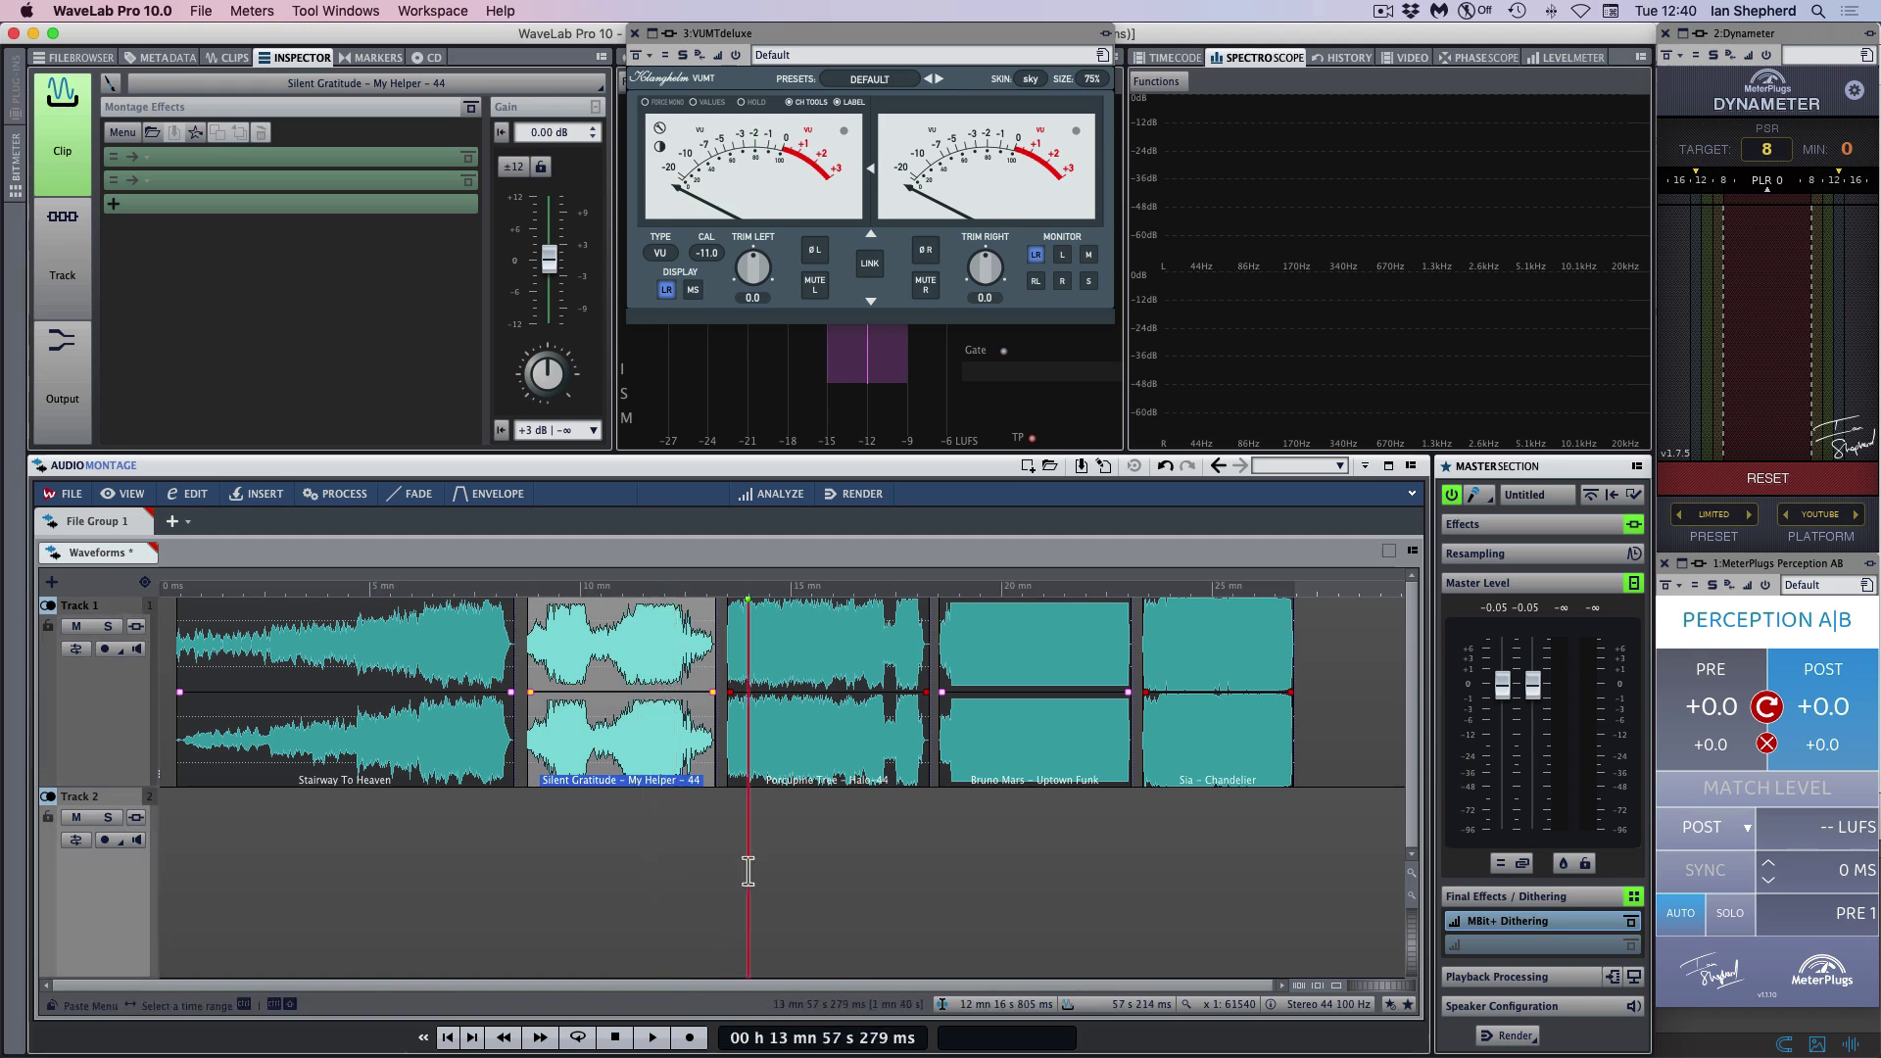
Compare the Porcupine Tree – Halo waveform with the Silent Gratitude – My Helper waveform by selecting each clip in turn.
left_click(858, 760)
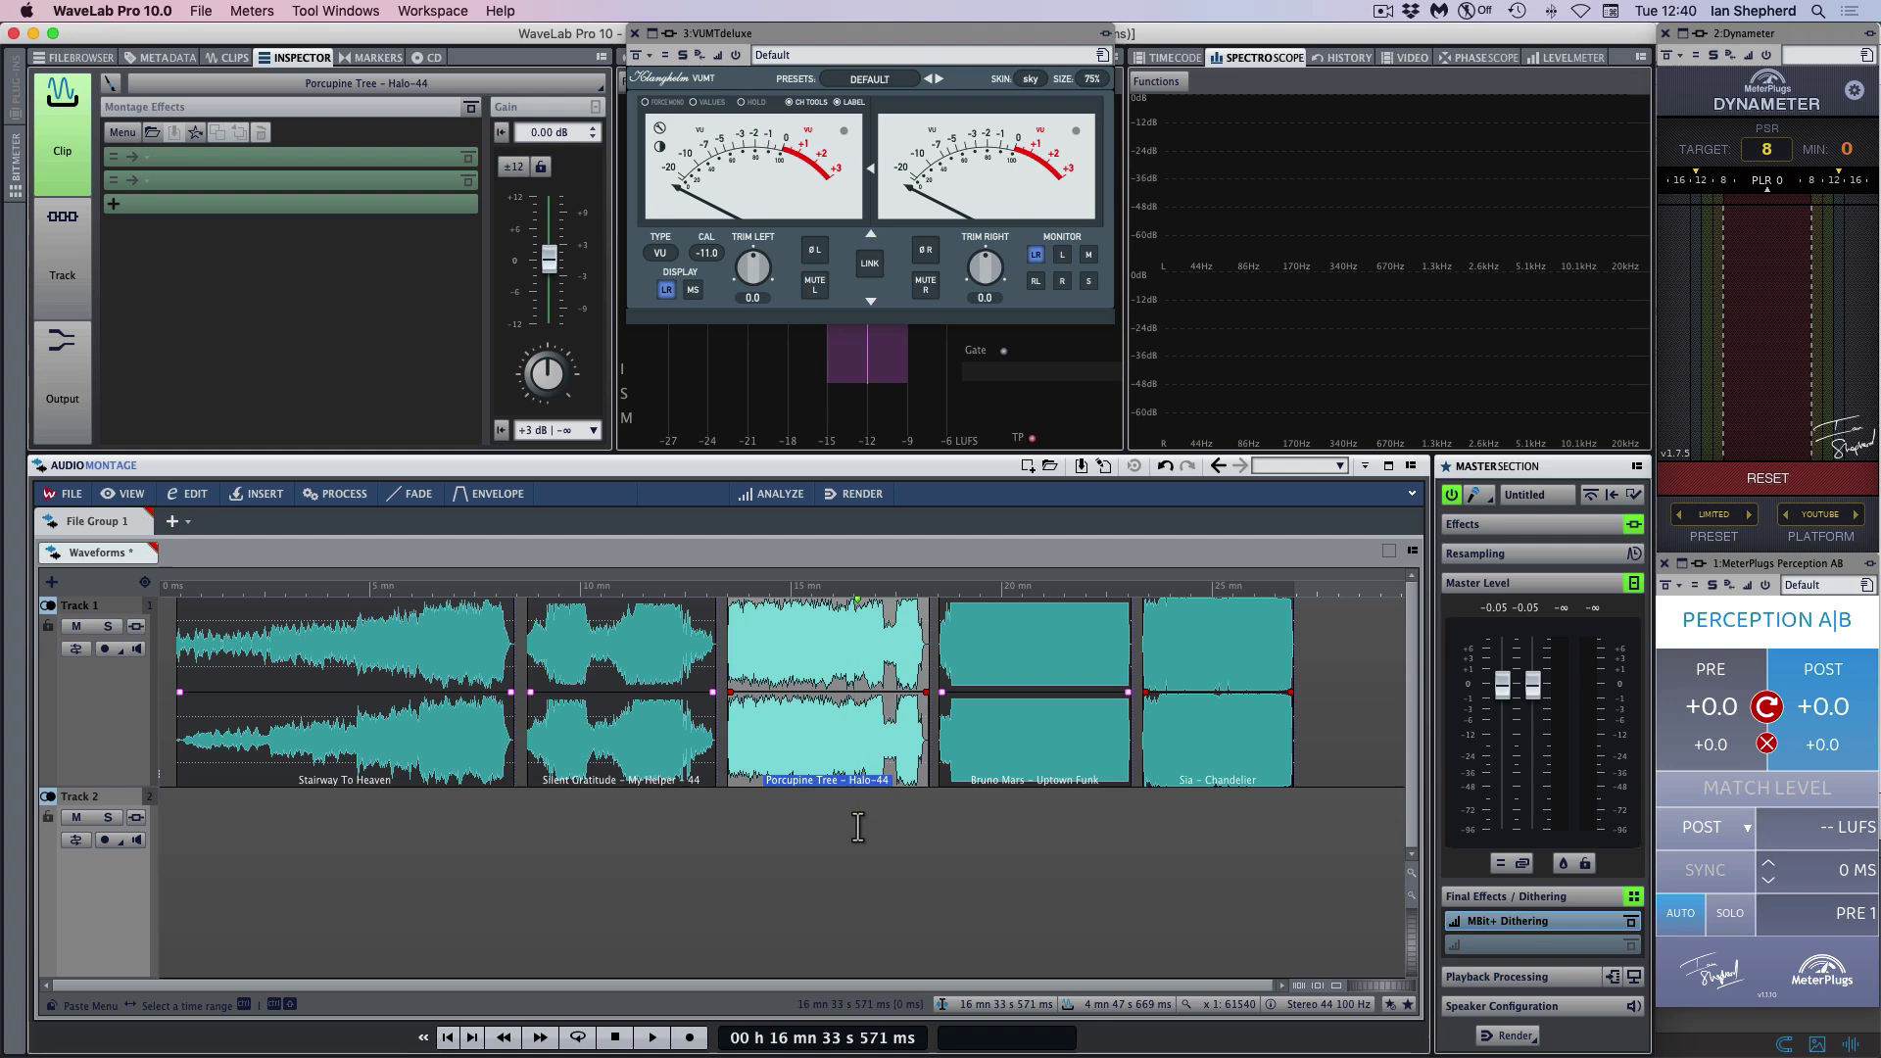
left_click(672, 750)
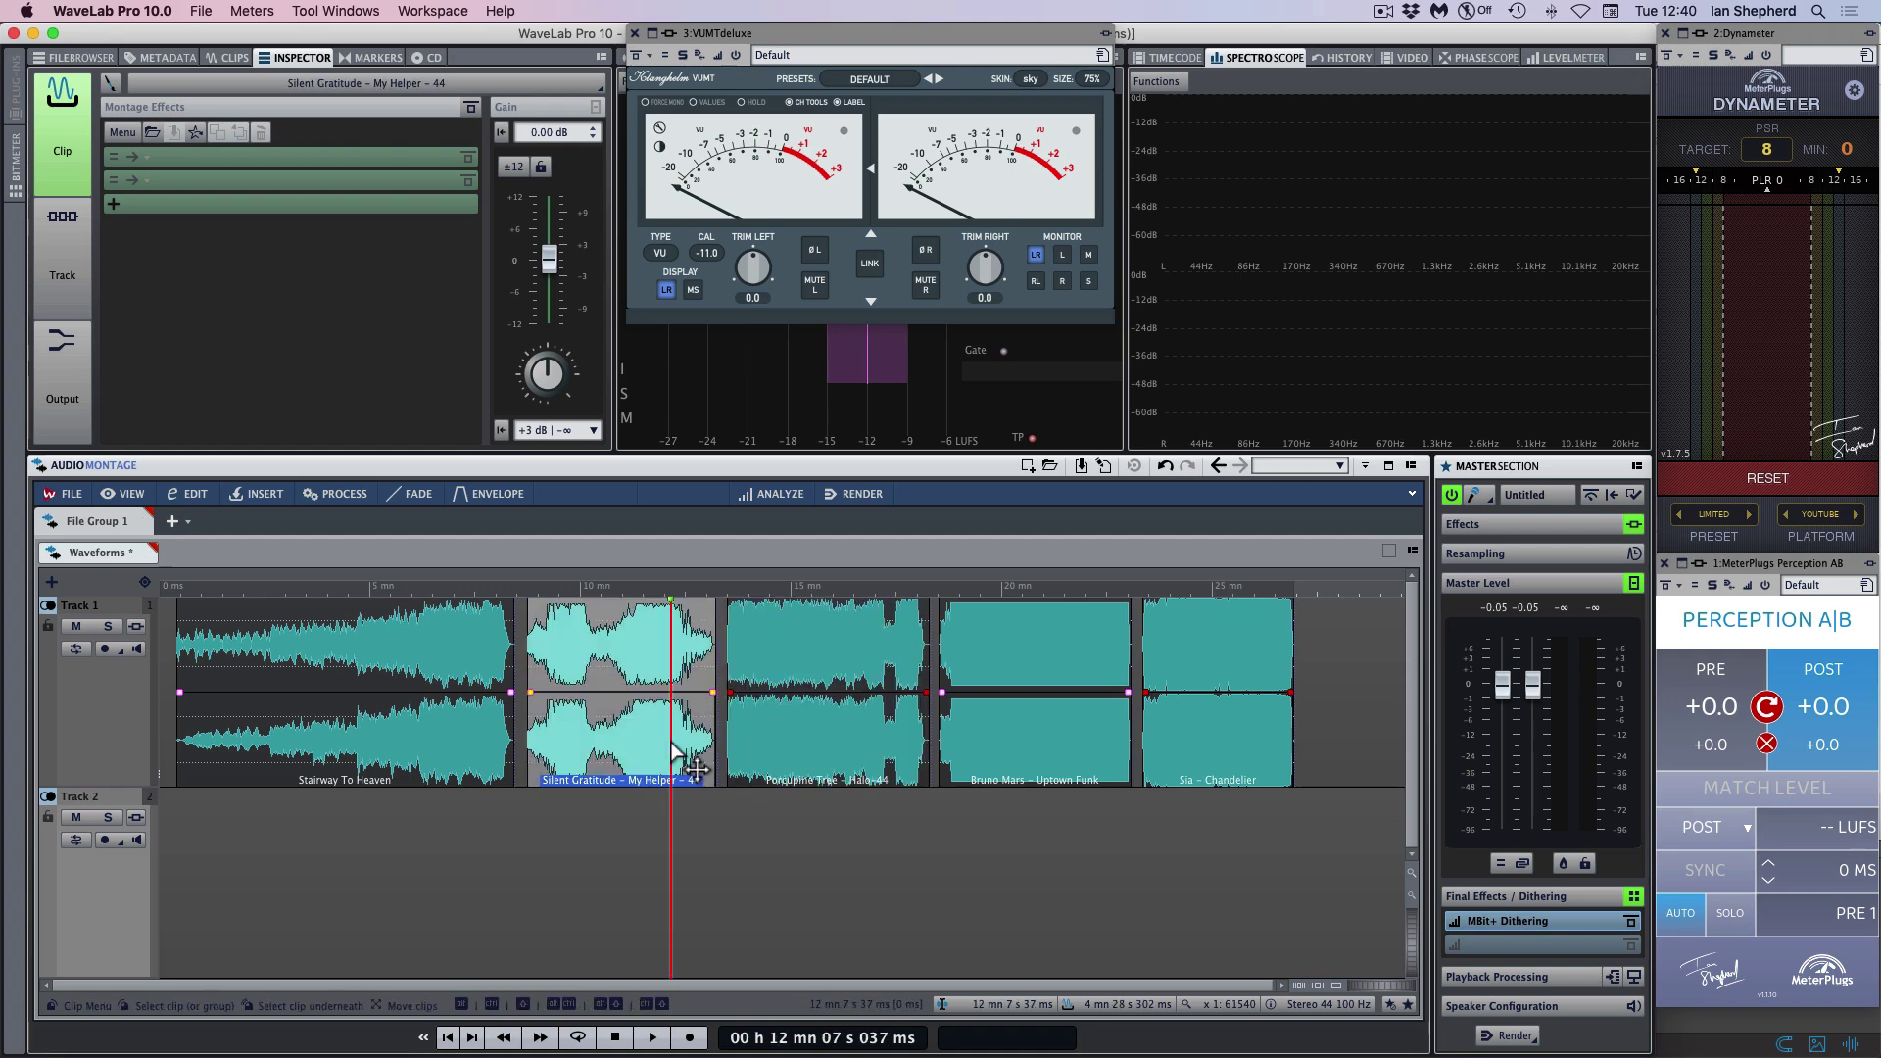
left_click(471, 779)
left_click(659, 746)
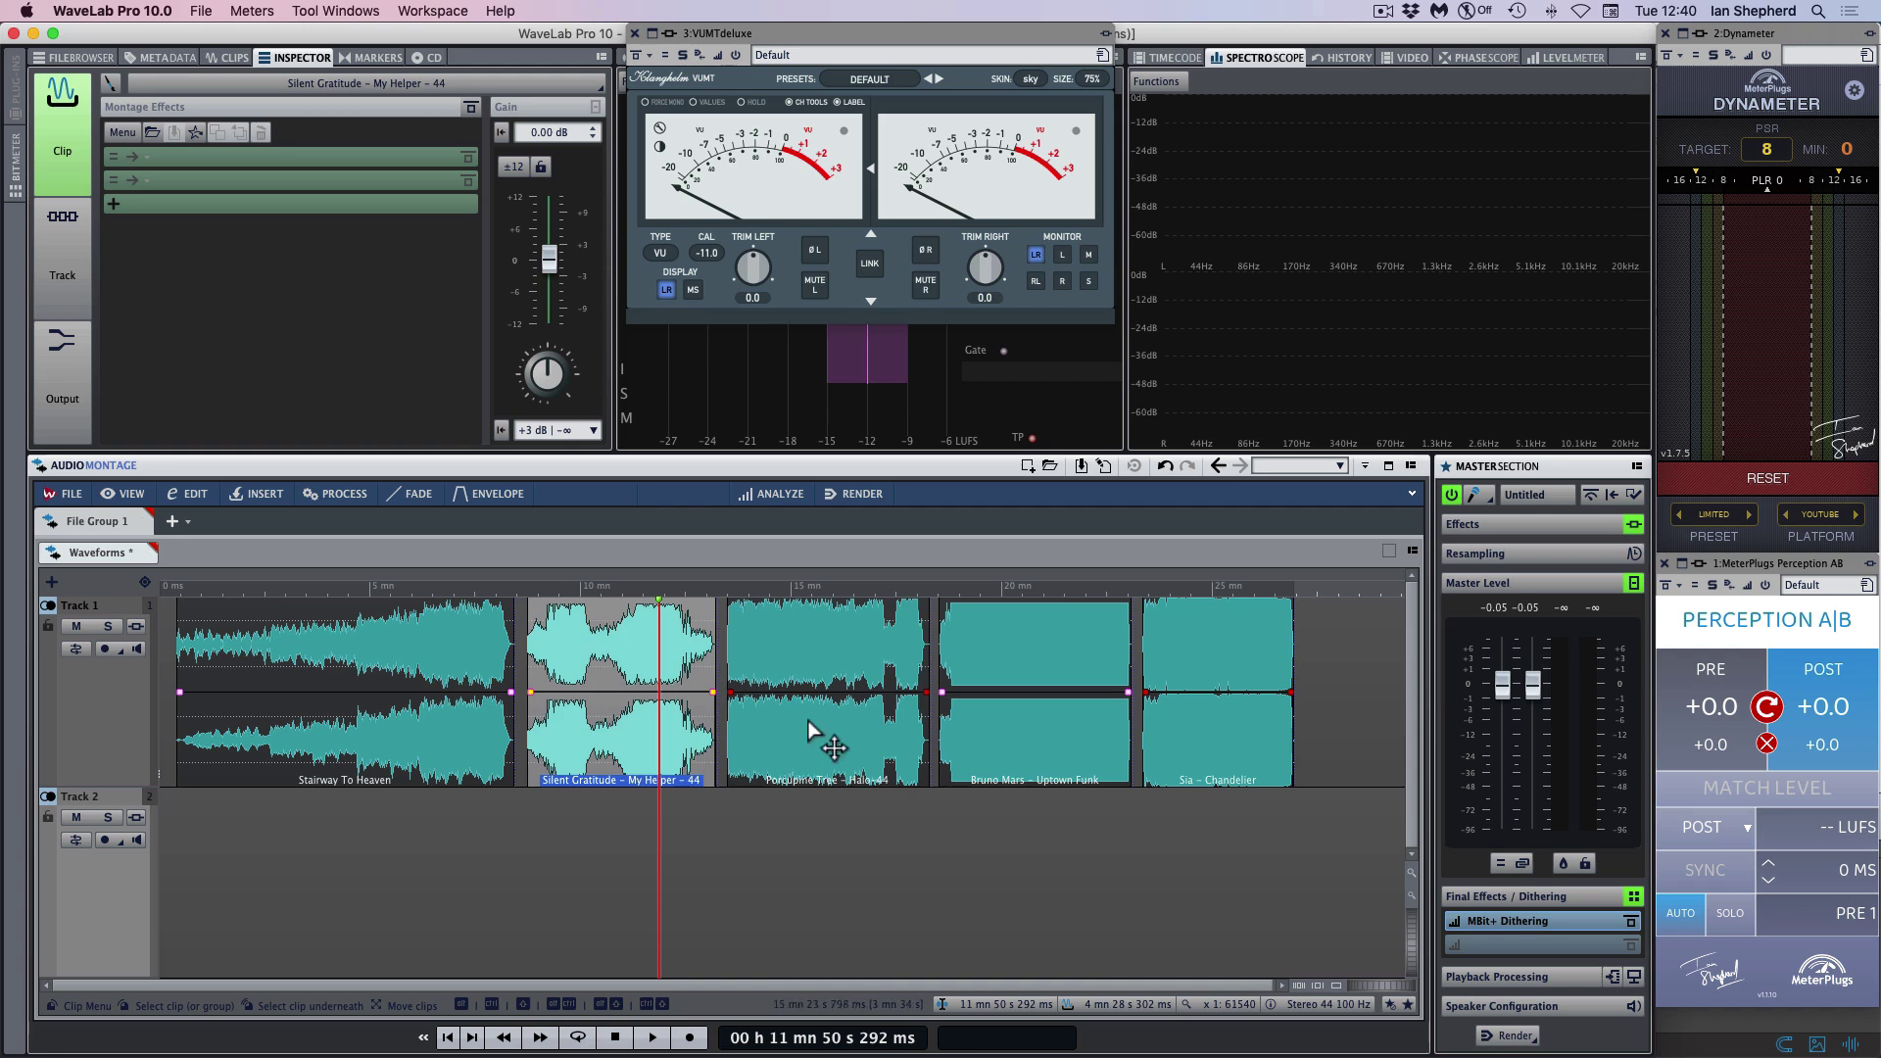
left_click(809, 745)
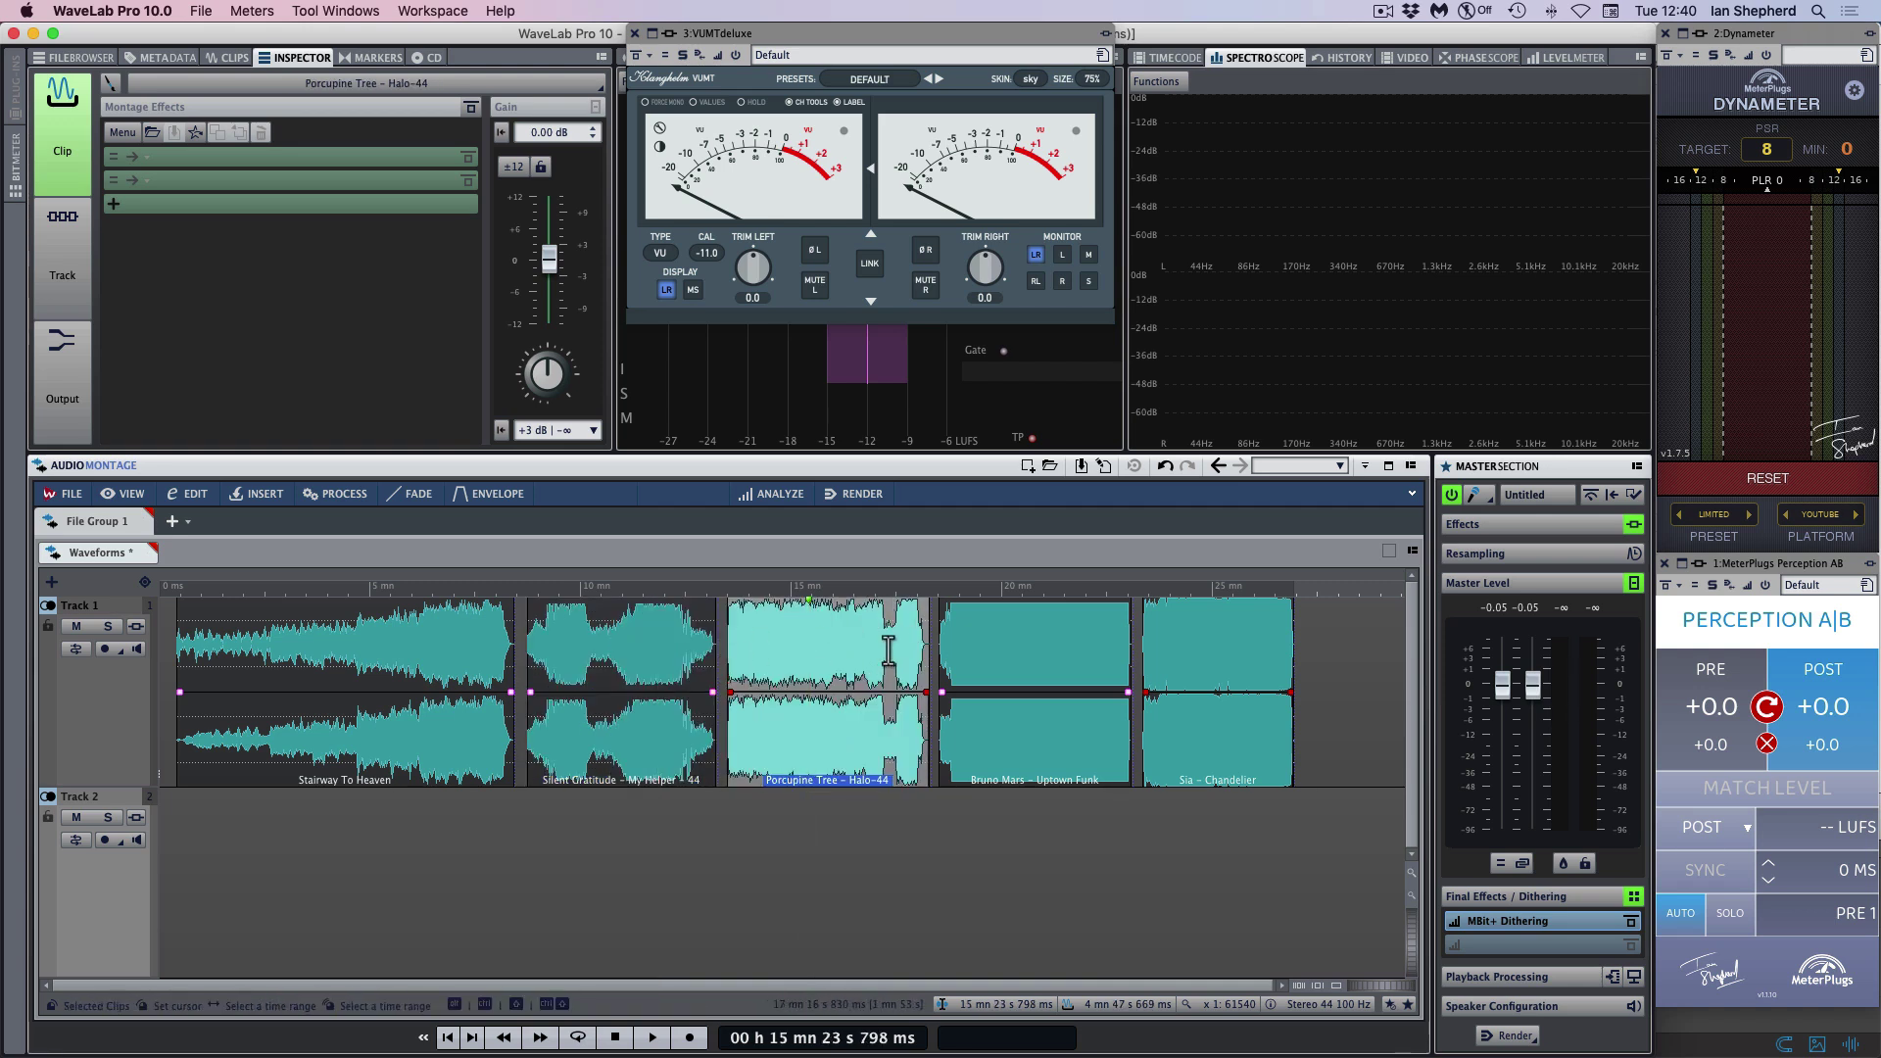
Select the Bruno Mars – Uptown Funk clip and examine the peak level across its waveform.
left_click(937, 842)
left_click(1029, 759)
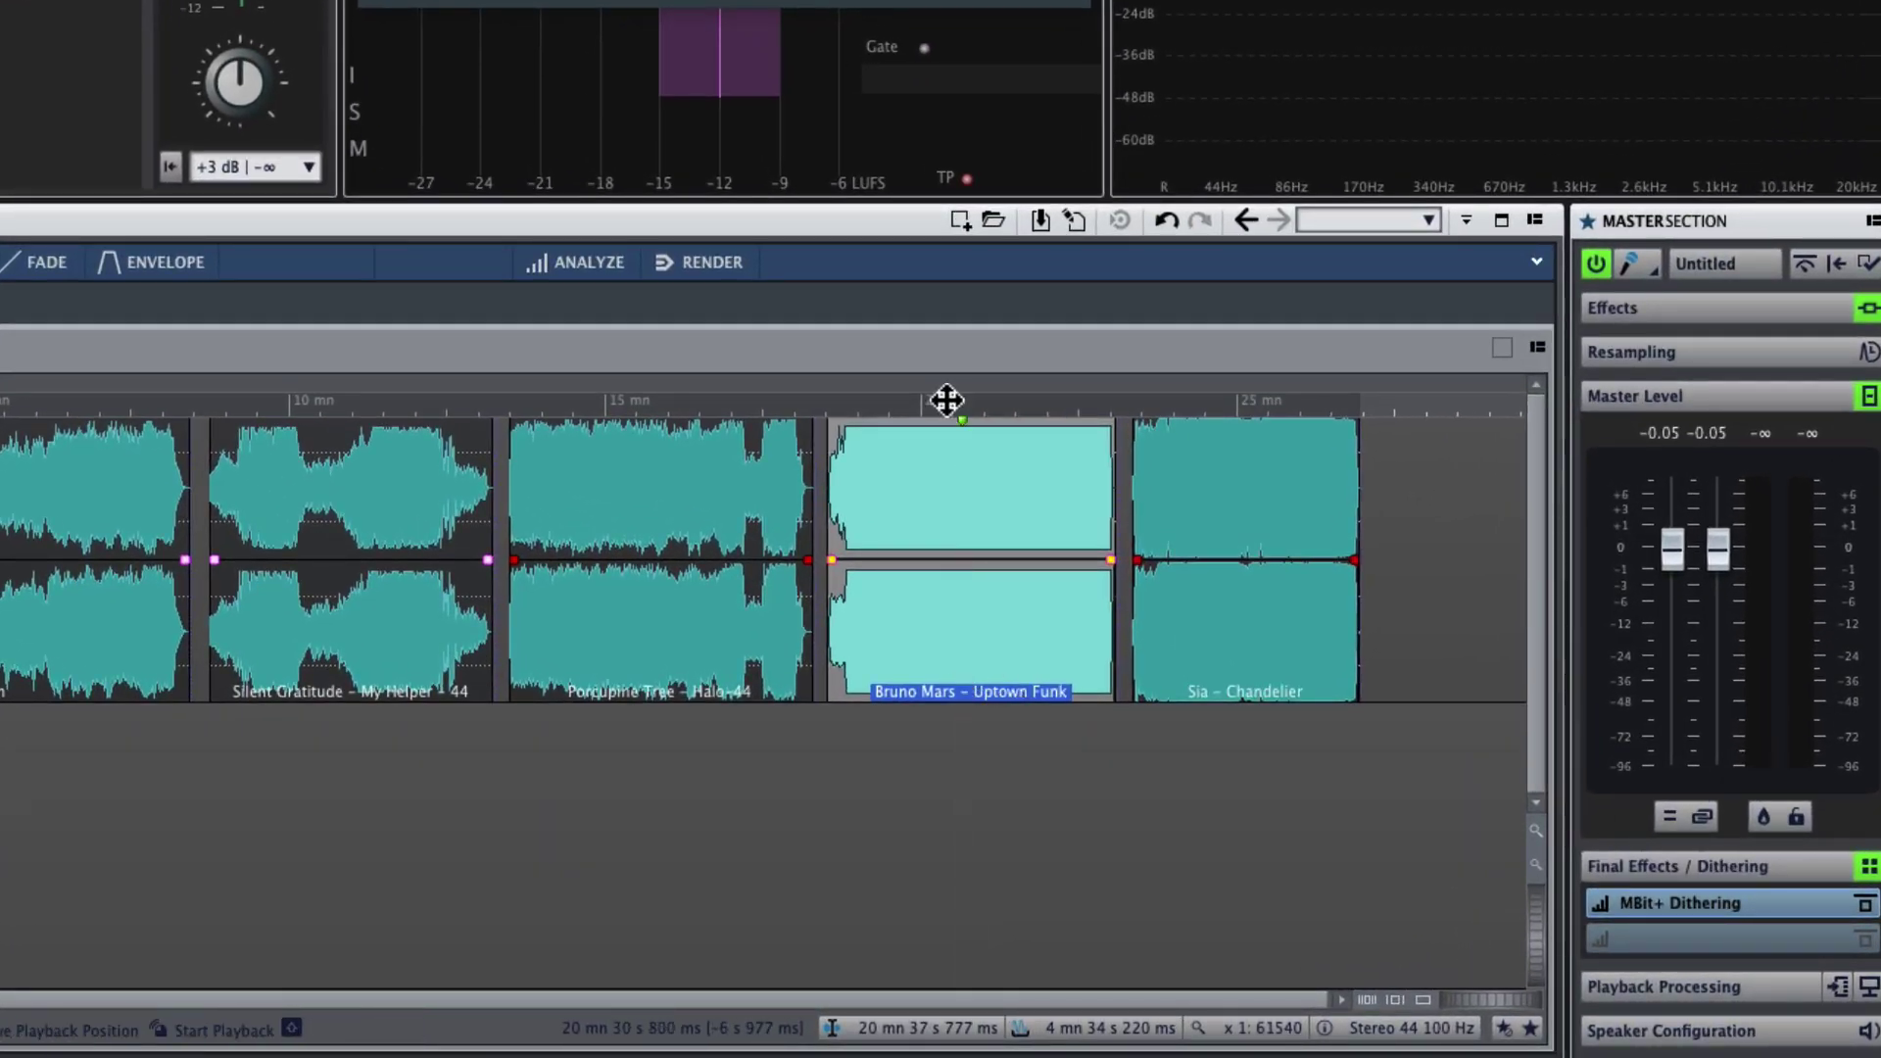
mouse_move(944, 400)
left_mouse_down()
mouse_move(954, 508)
mouse_move(919, 408)
left_mouse_up()
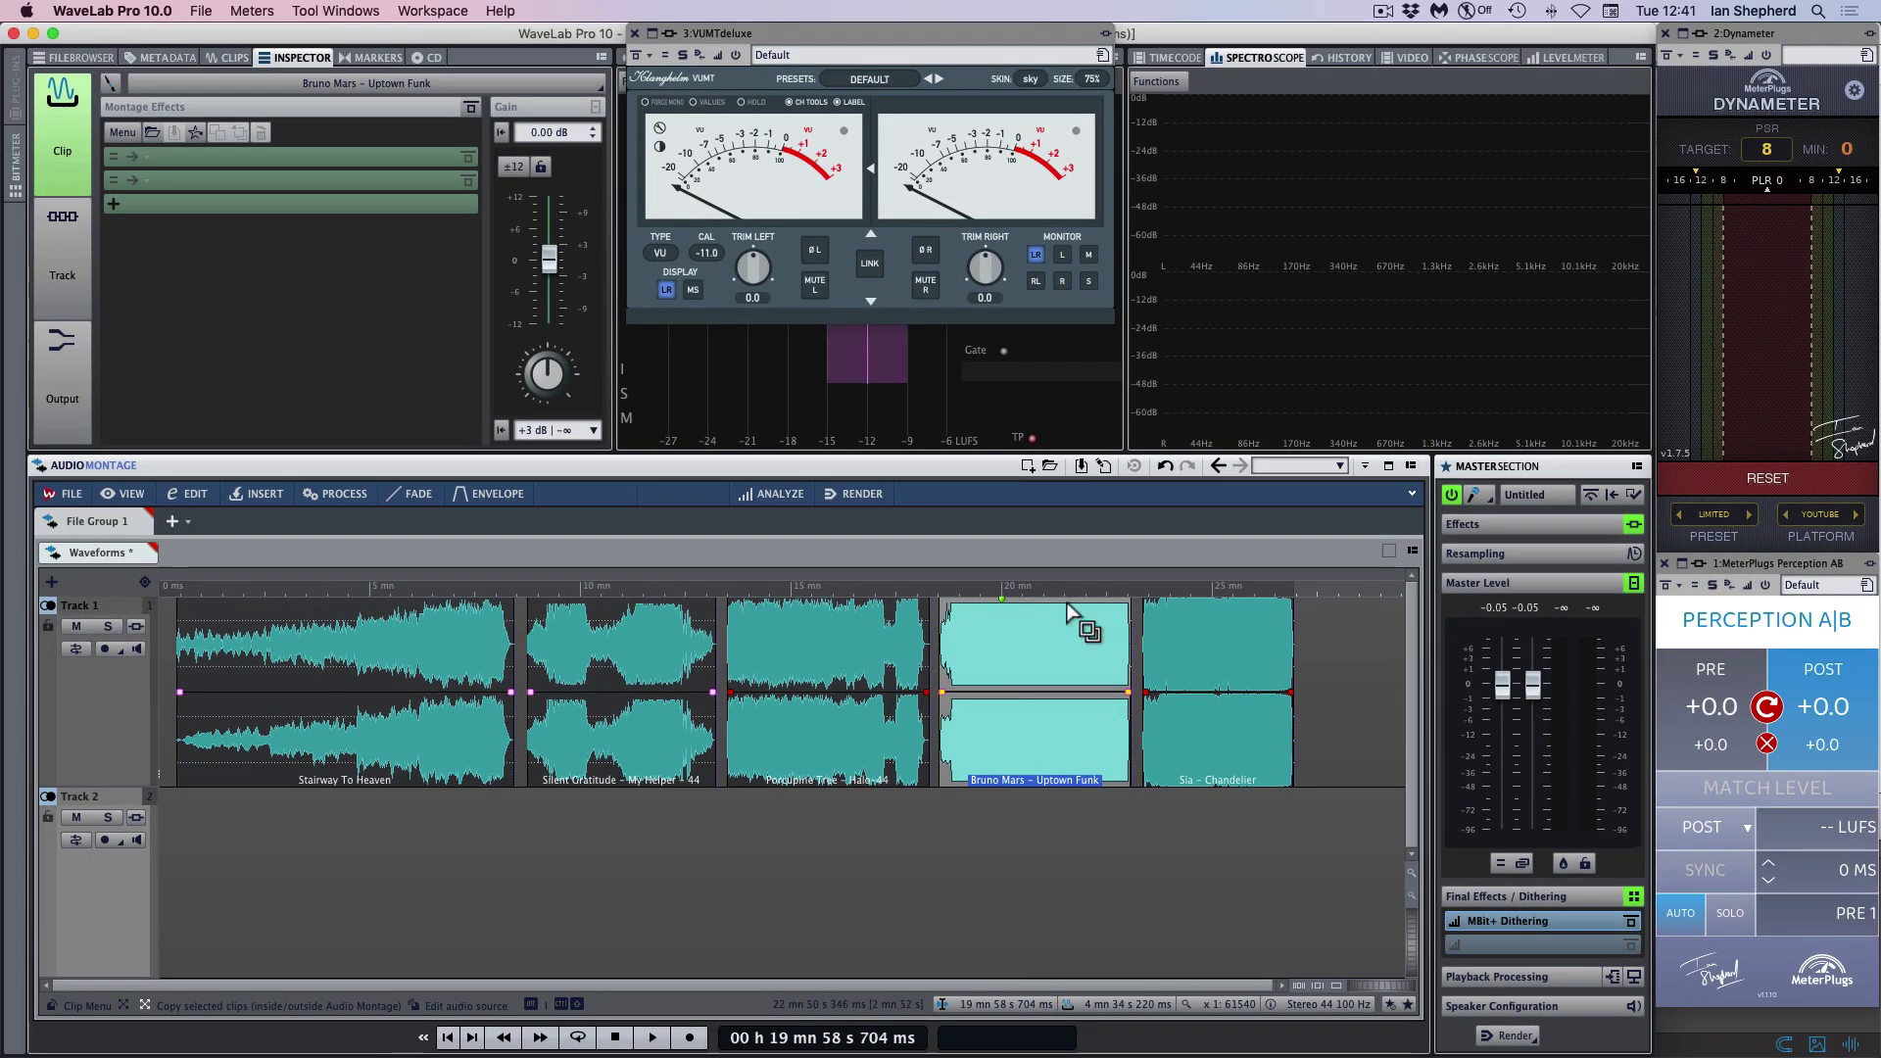
left_click(1076, 849)
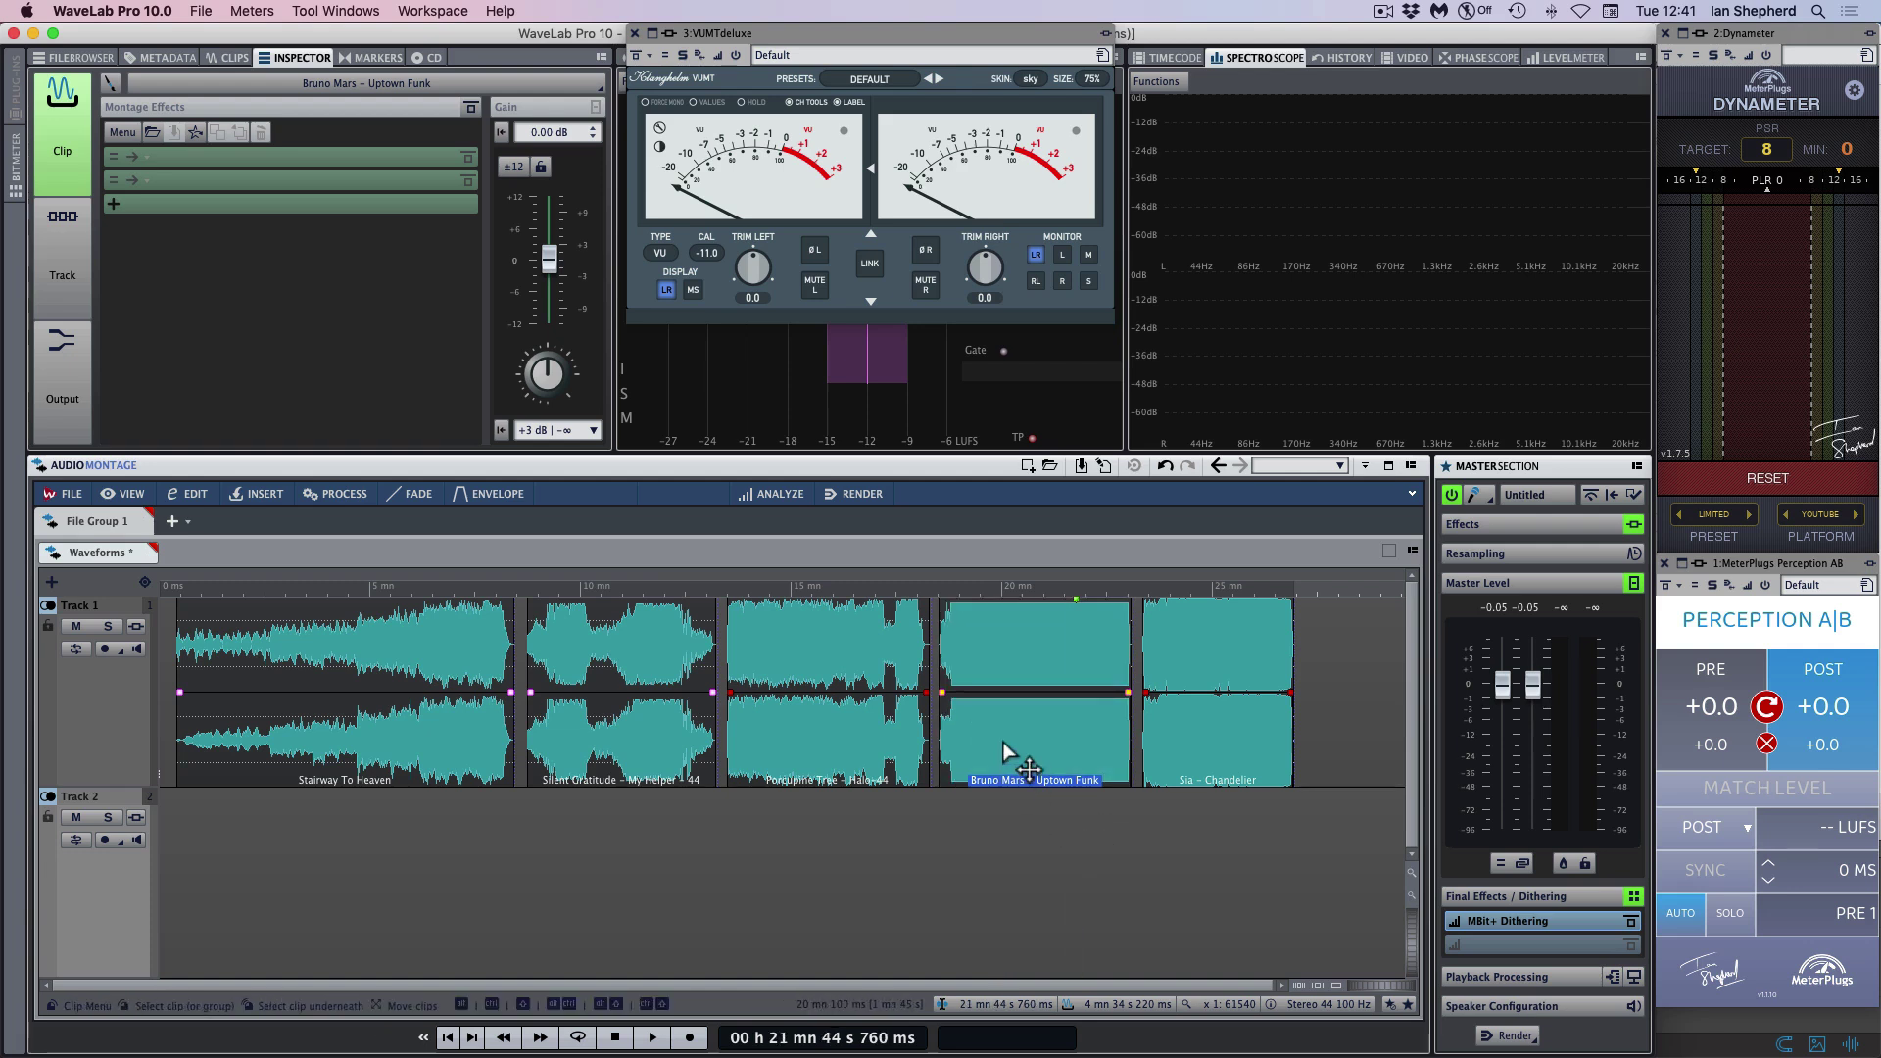
left_click(1002, 742)
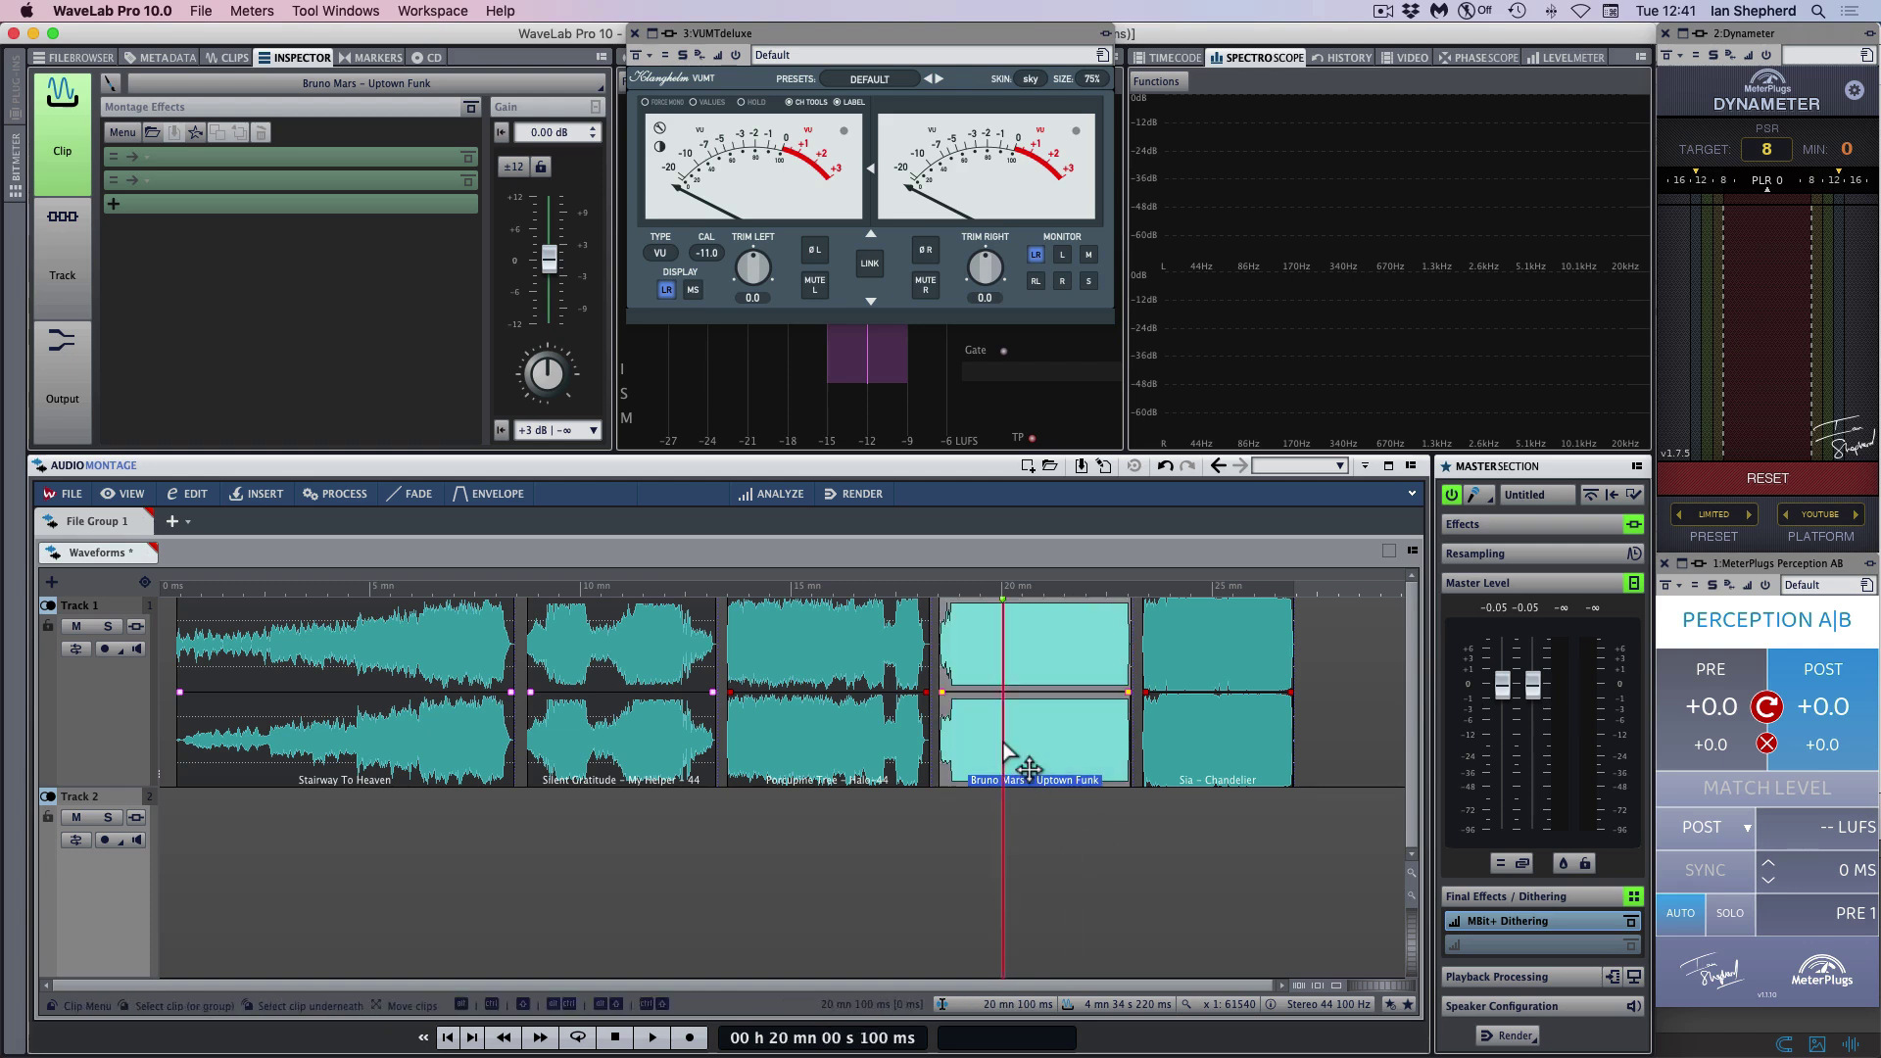
left_click(1083, 831)
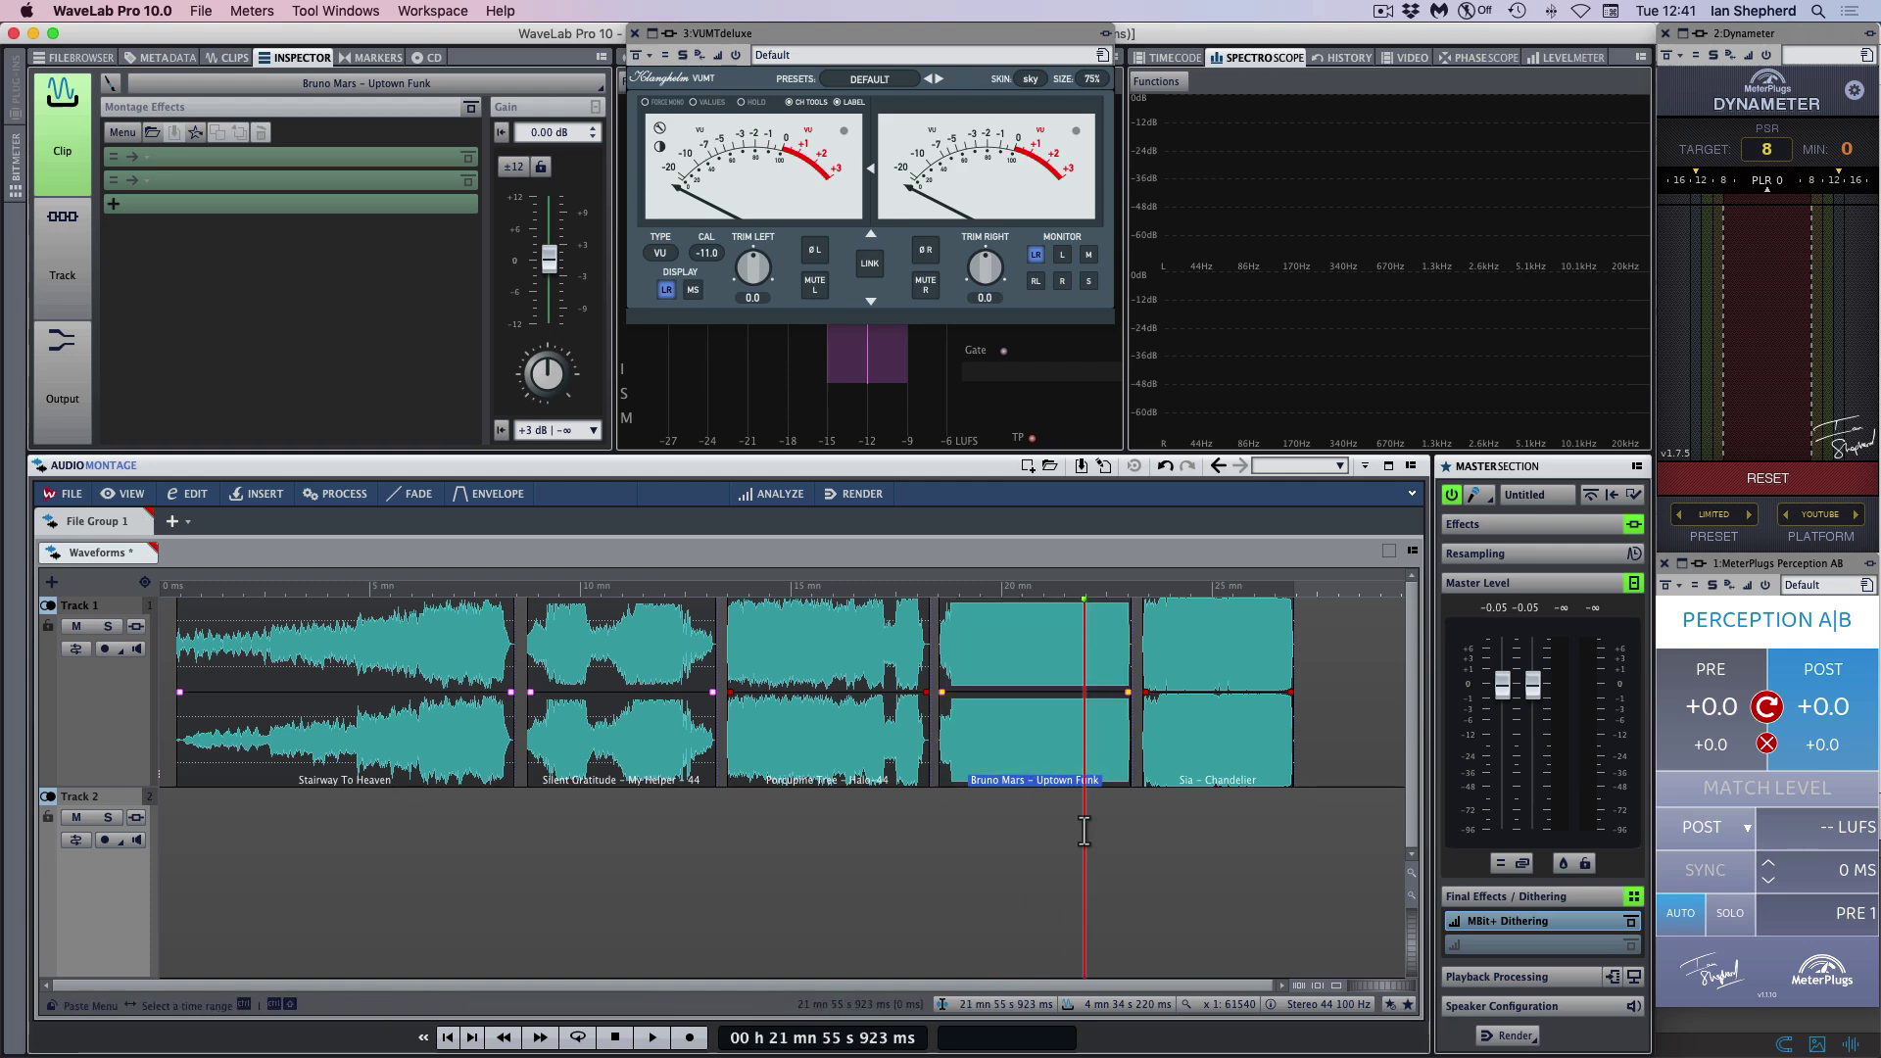
Select the Sia – Chandelier clip and examine its waveform peaks.
left_click(1222, 769)
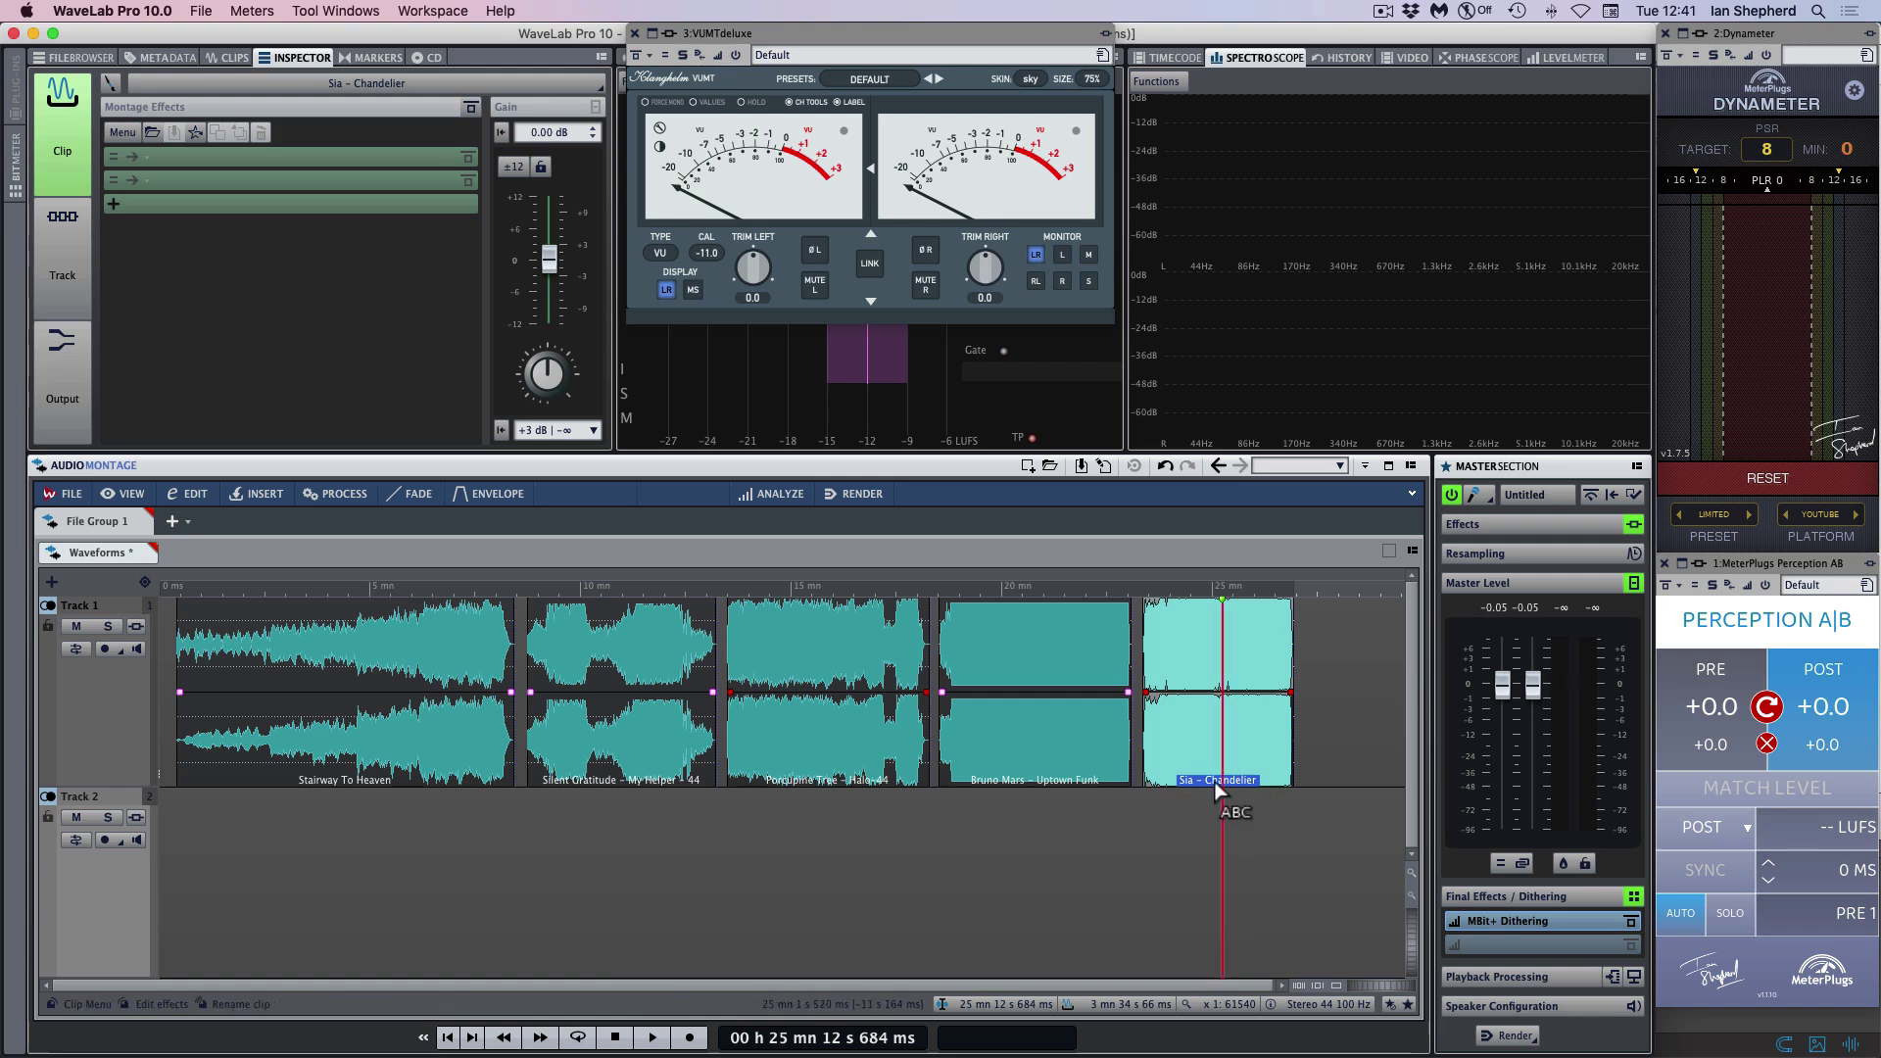
left_click(1167, 871)
left_click(1207, 730)
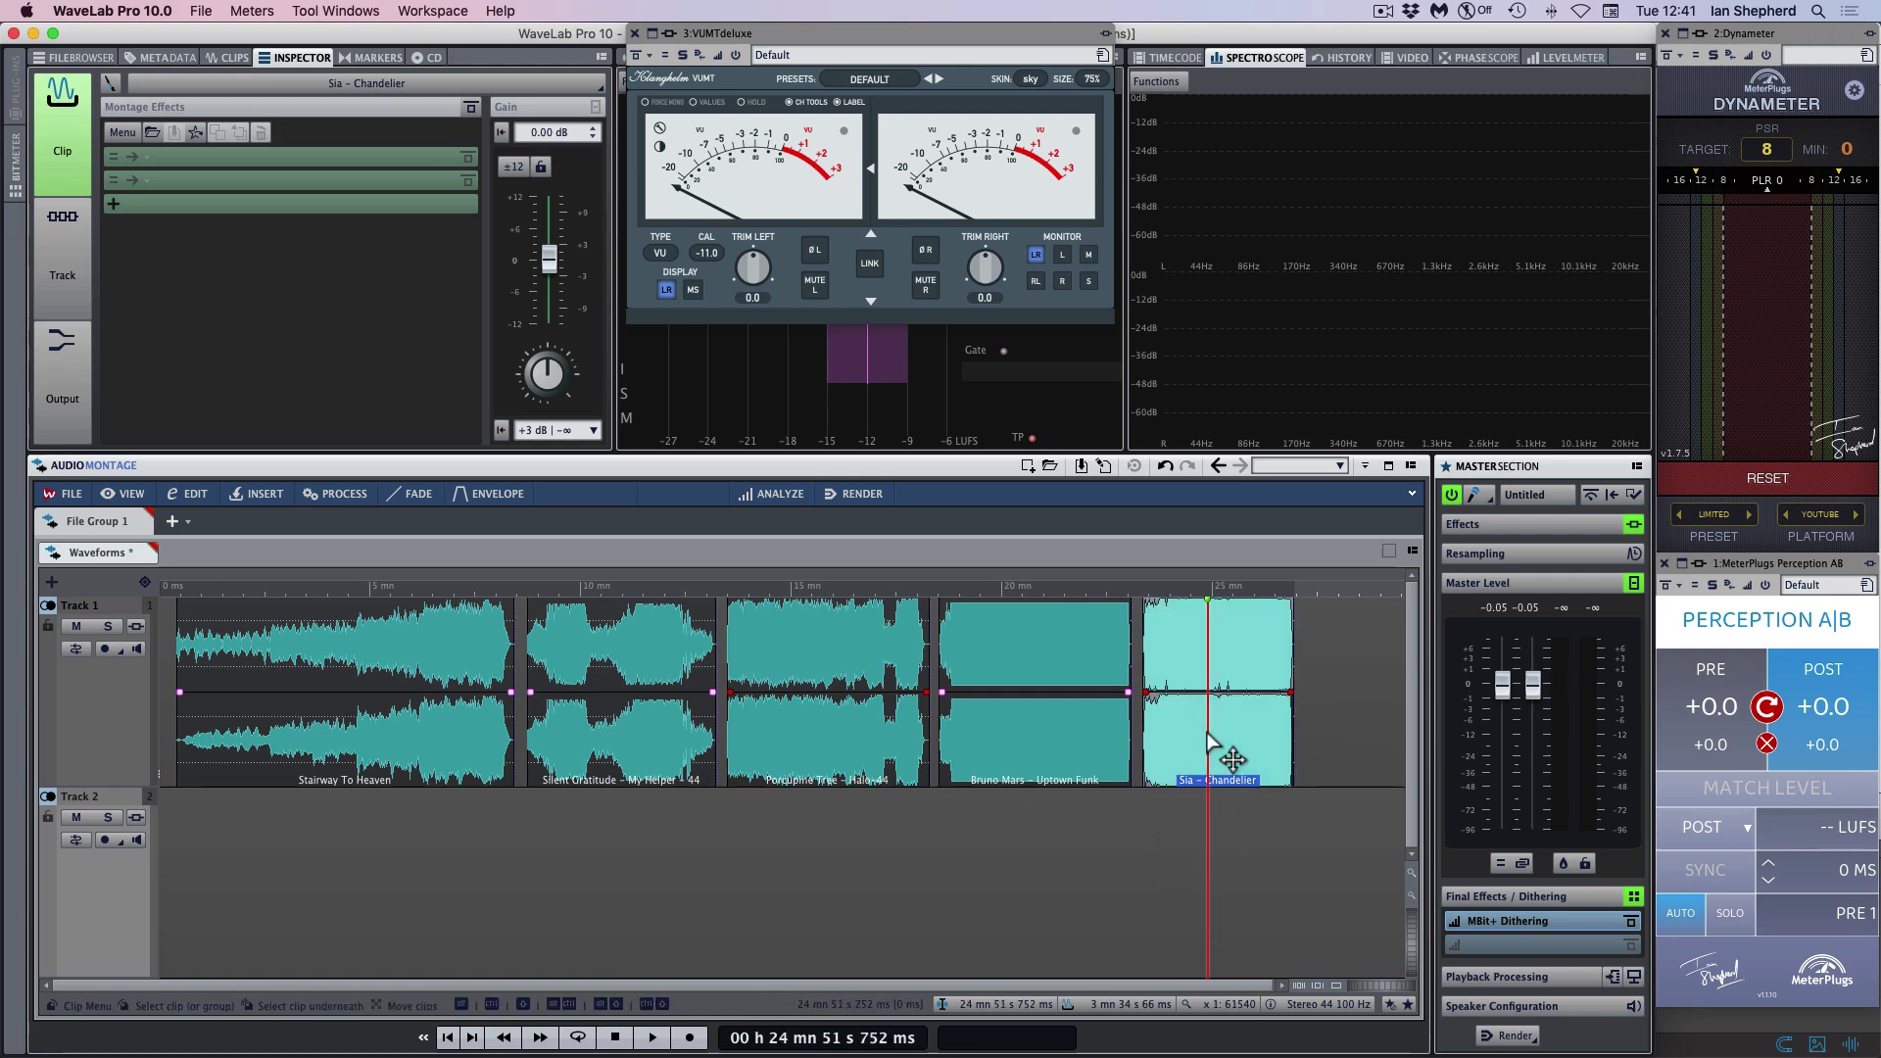
left_click(1232, 837)
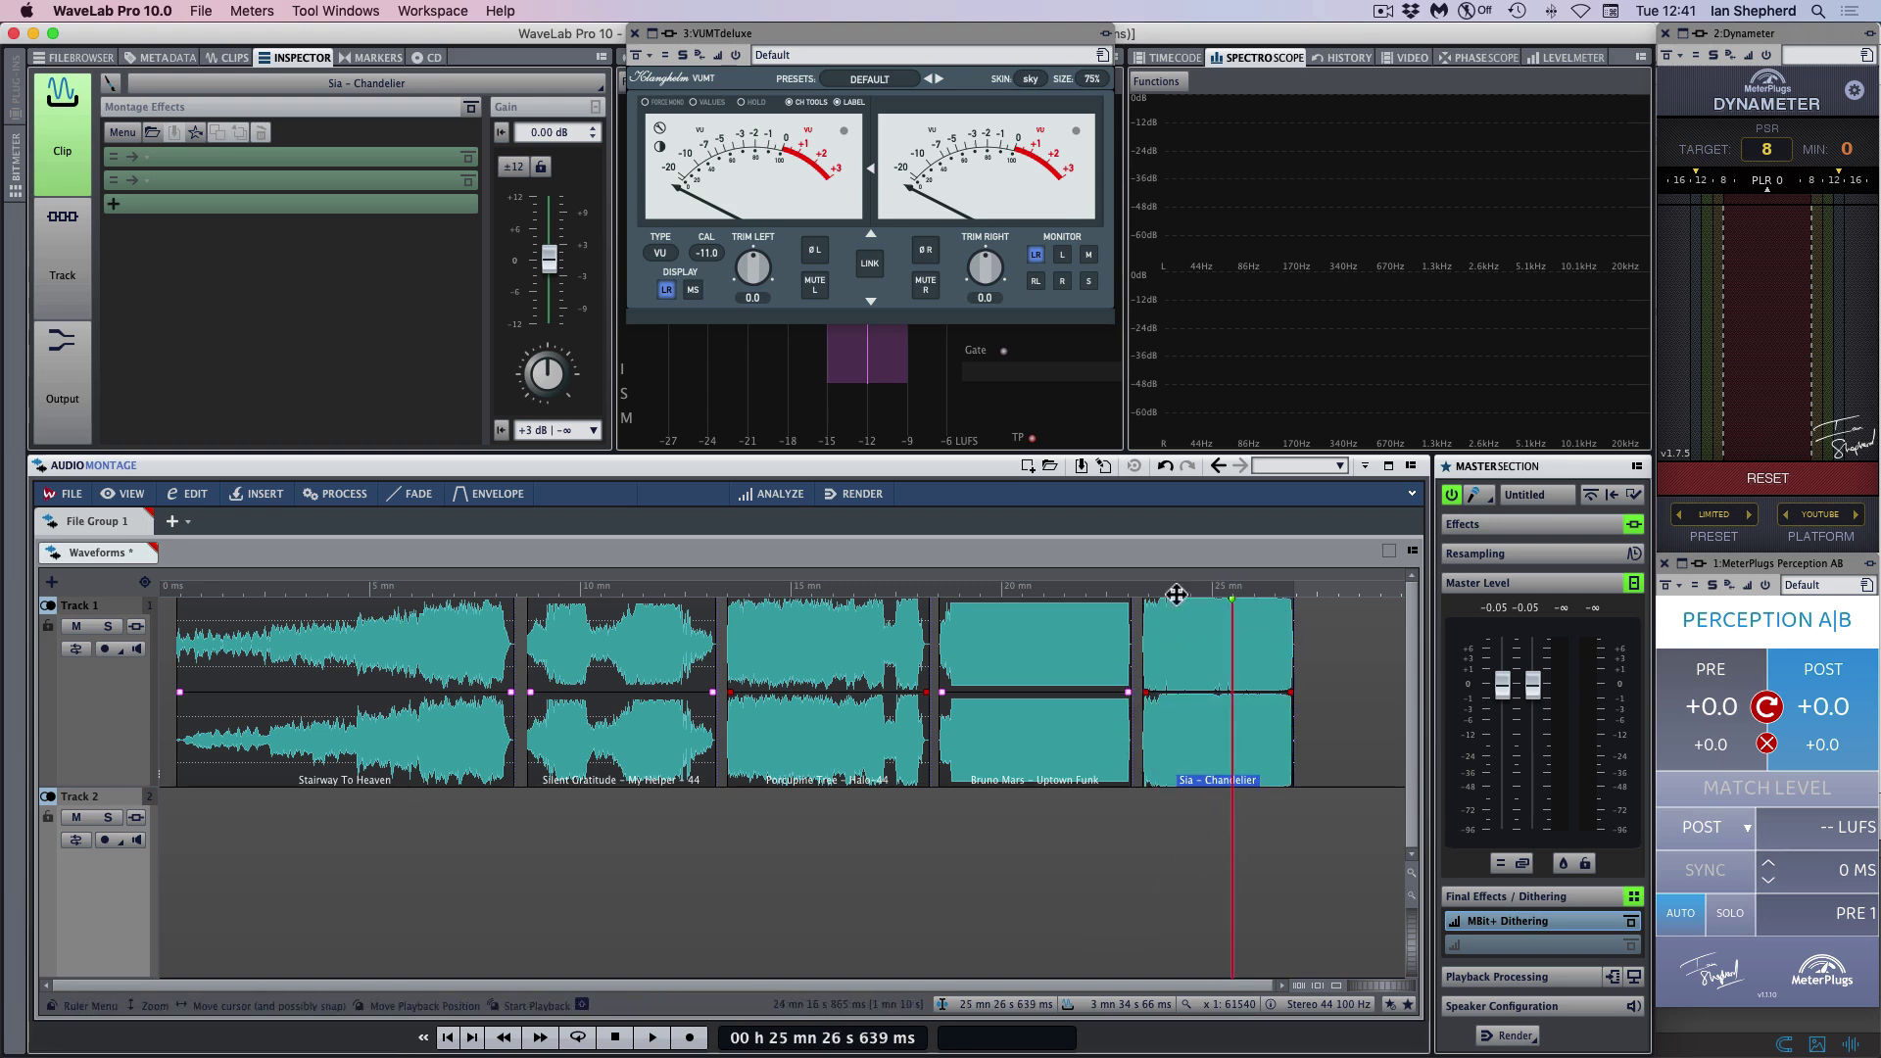
Lower the volume envelope of the Sia – Chandelier clip to -1 dB.
left_click(1179, 702)
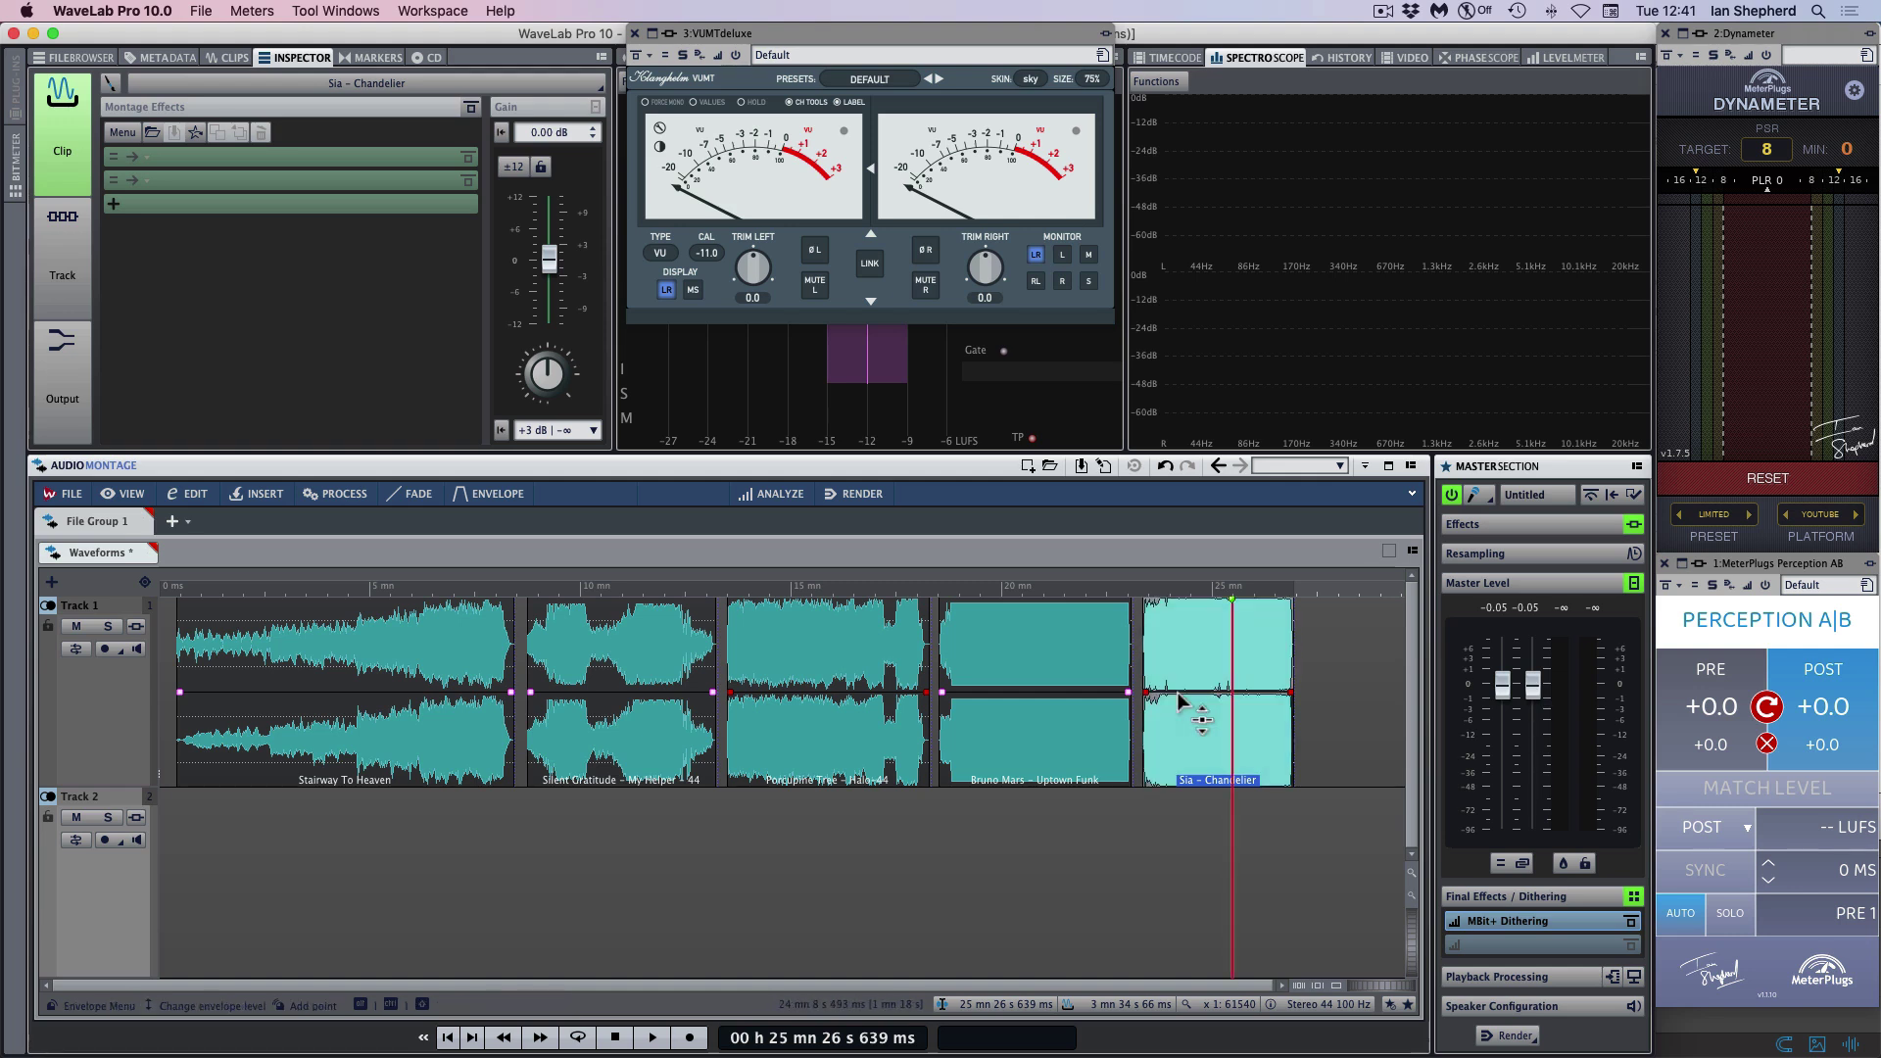
left_click_drag(1179, 699, 1179, 709)
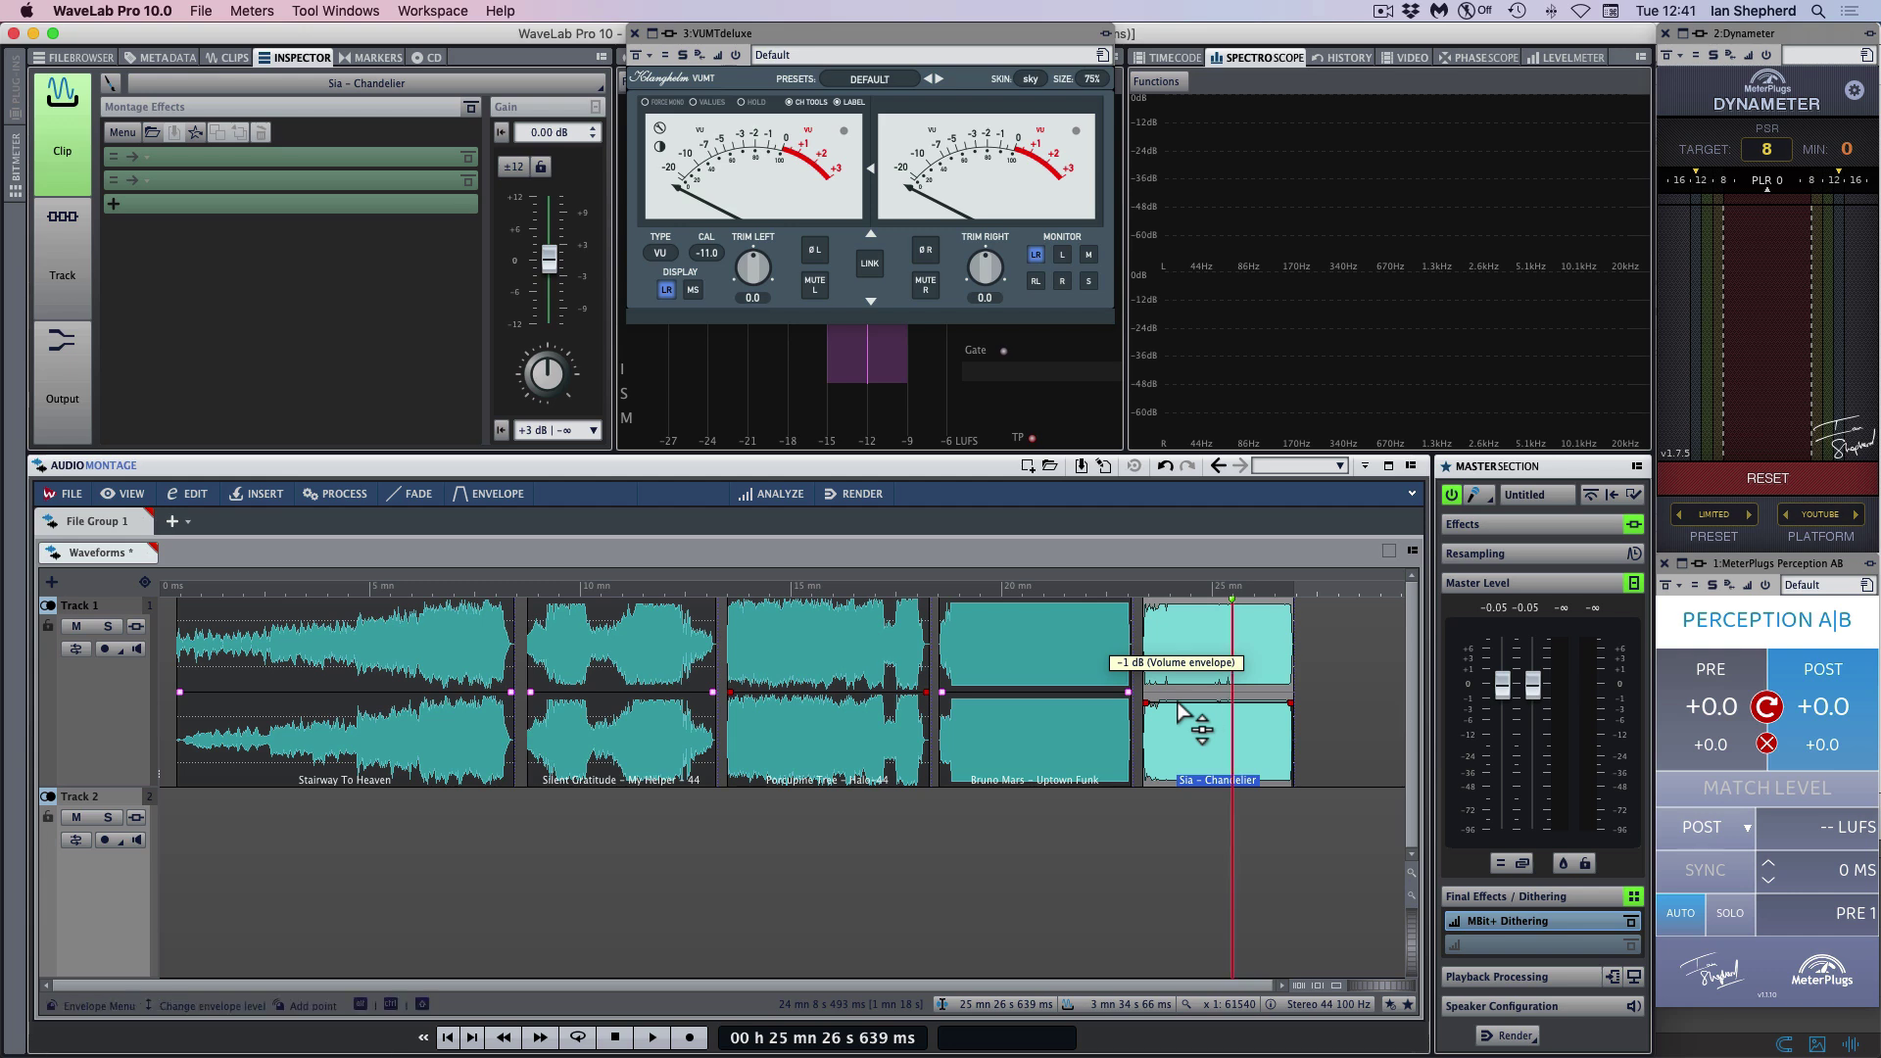
left_click(1168, 720)
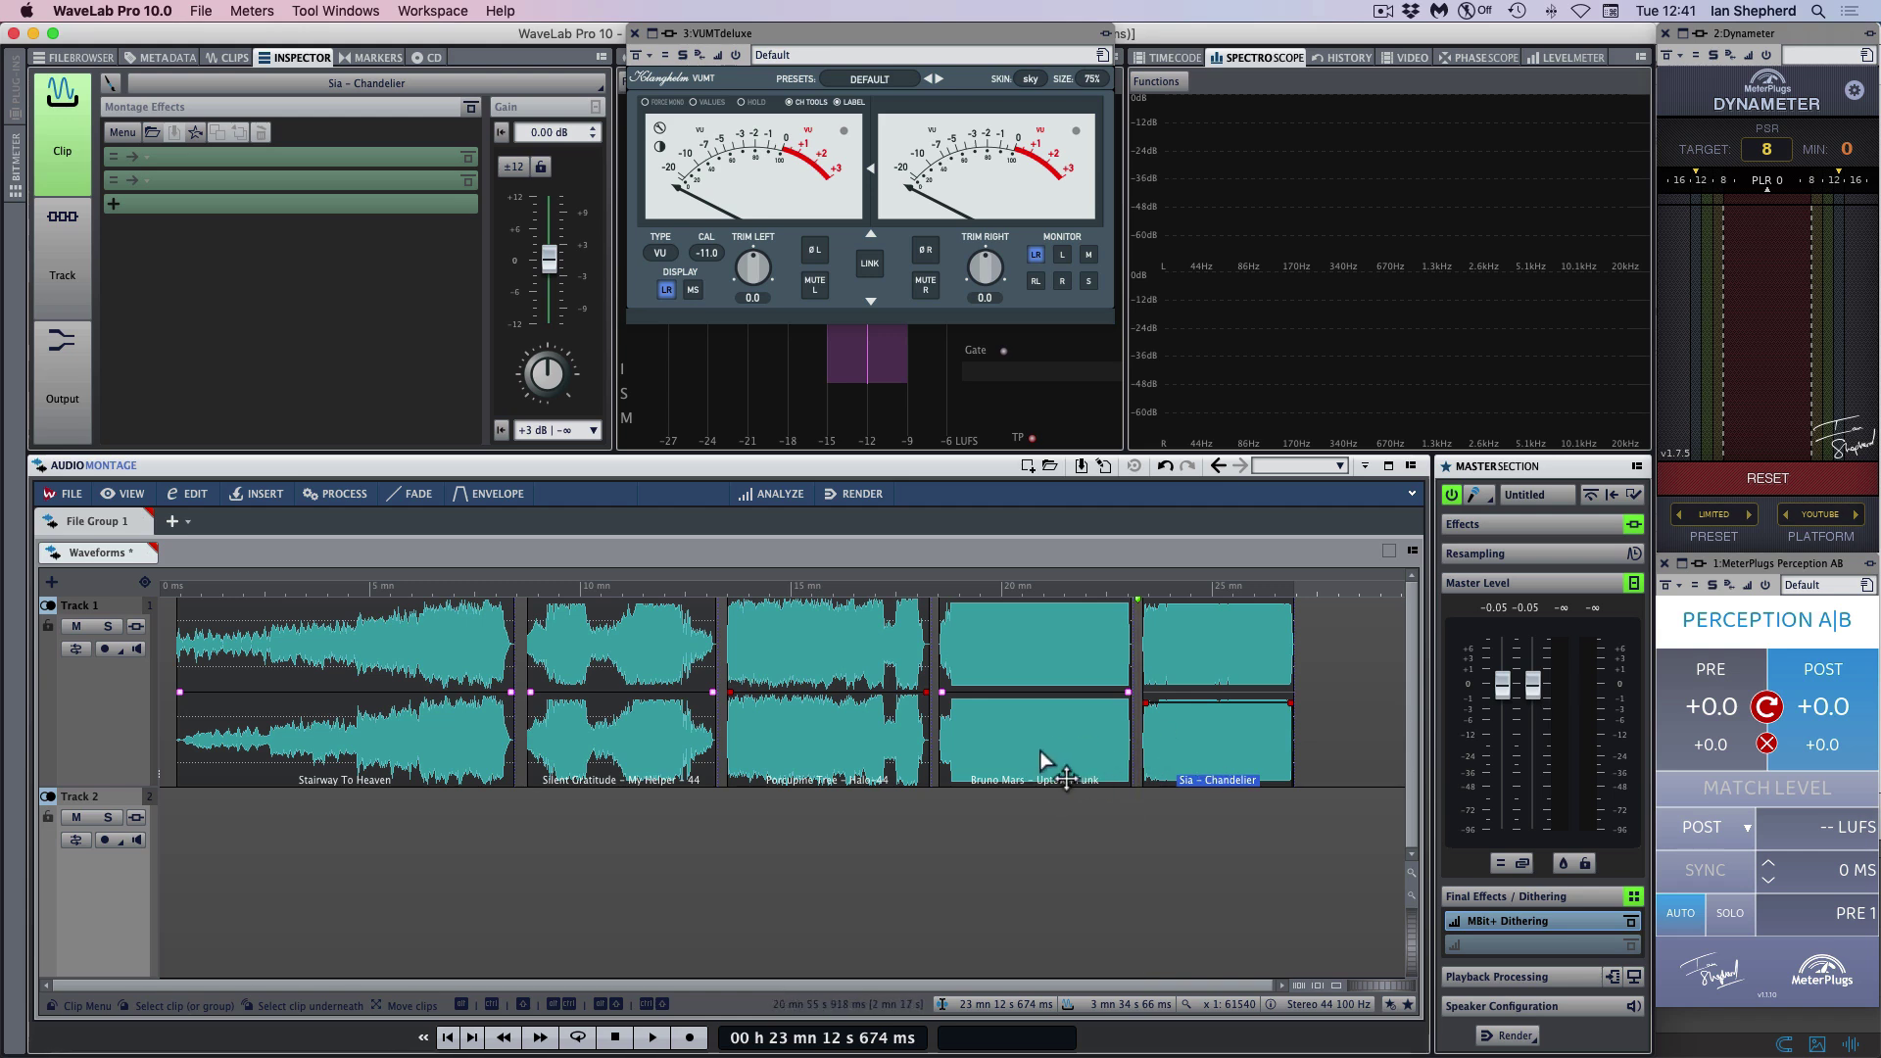
Reset the Sia – Chandelier clip's volume envelope level to 0 dB and deselect the clip.
left_click(1211, 713)
right_click(1201, 713)
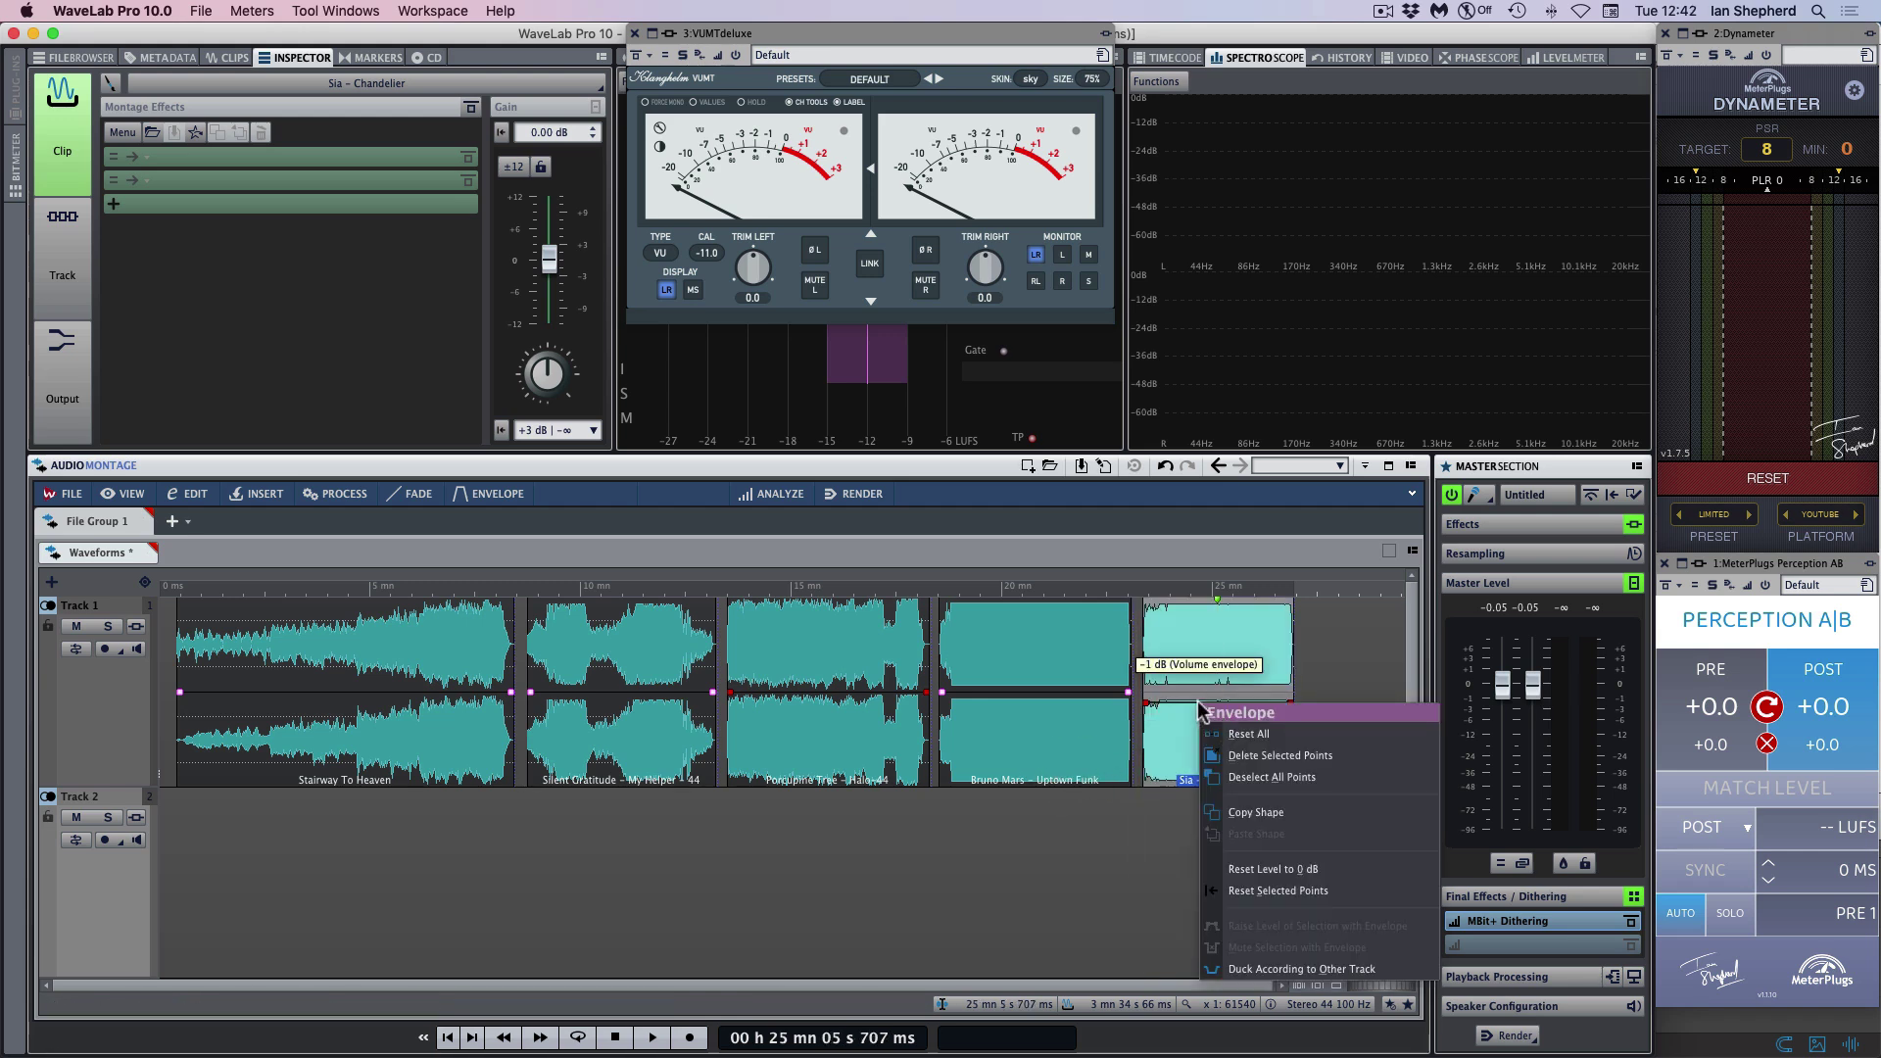
left_click(1273, 869)
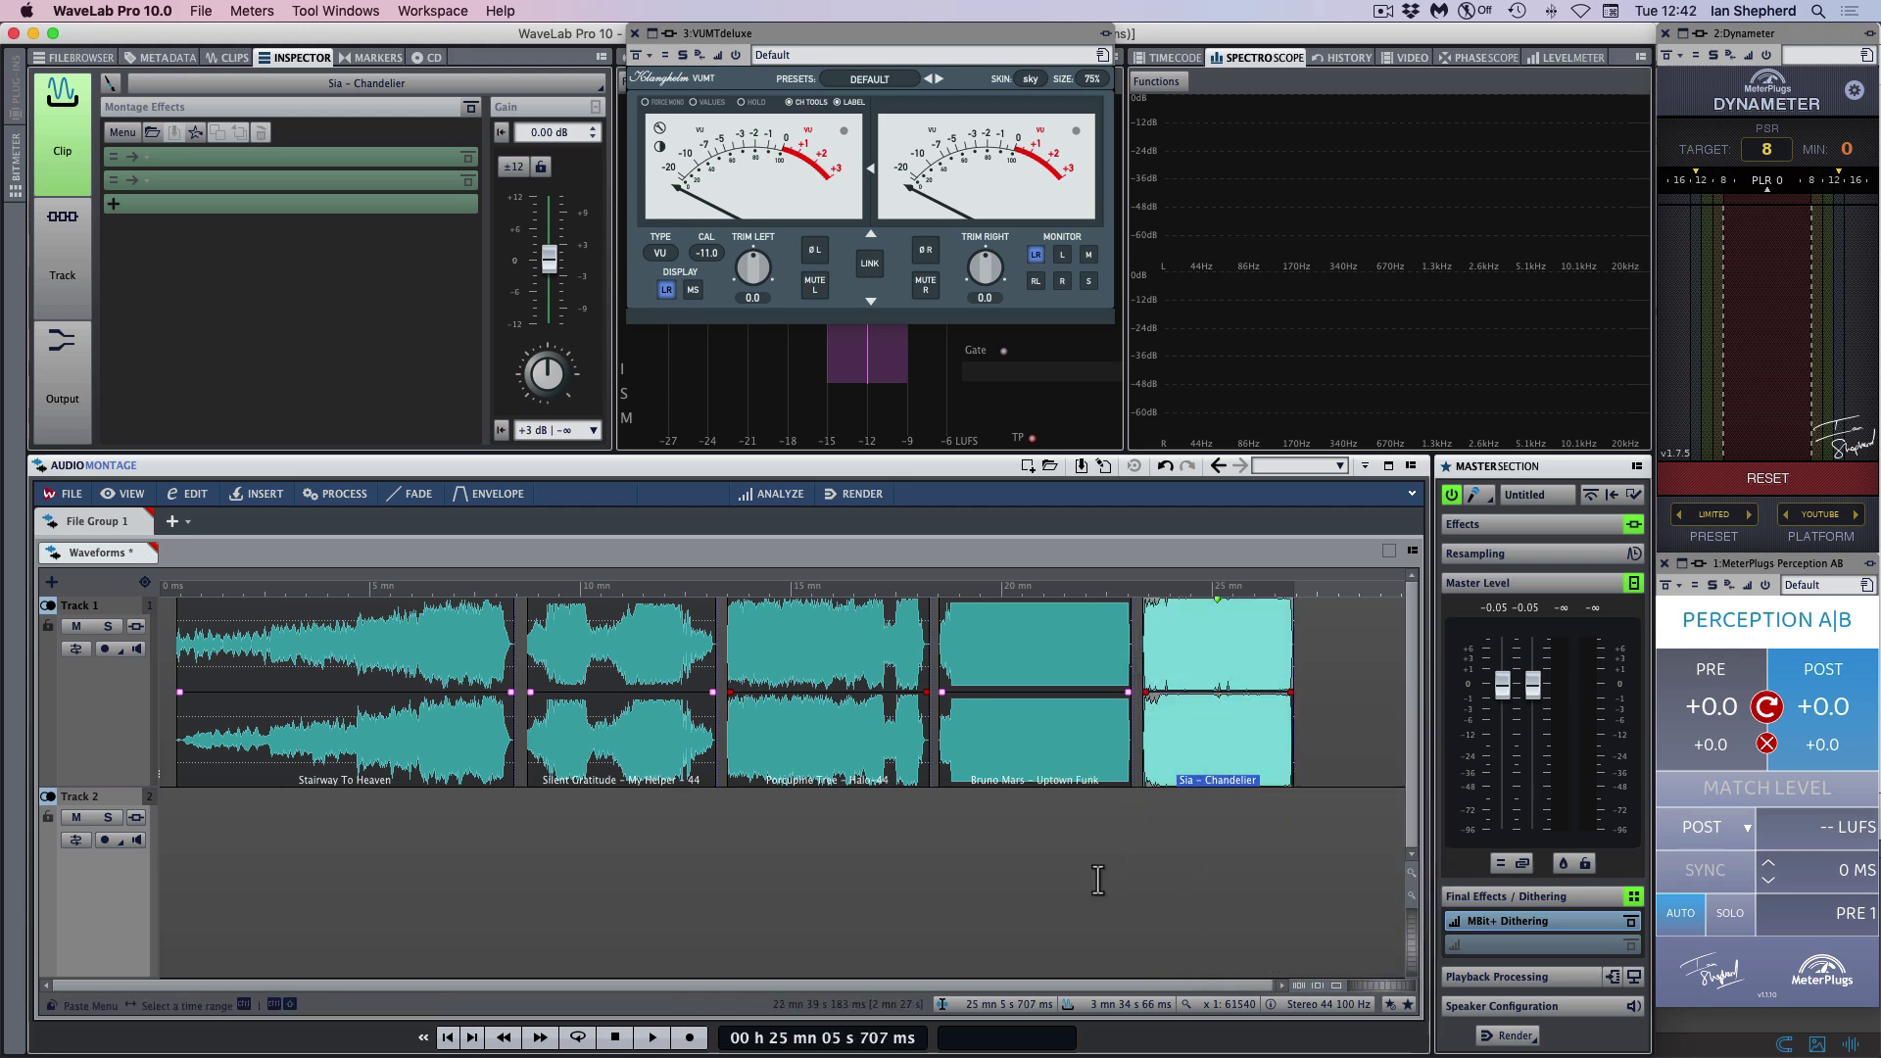
left_click(1098, 880)
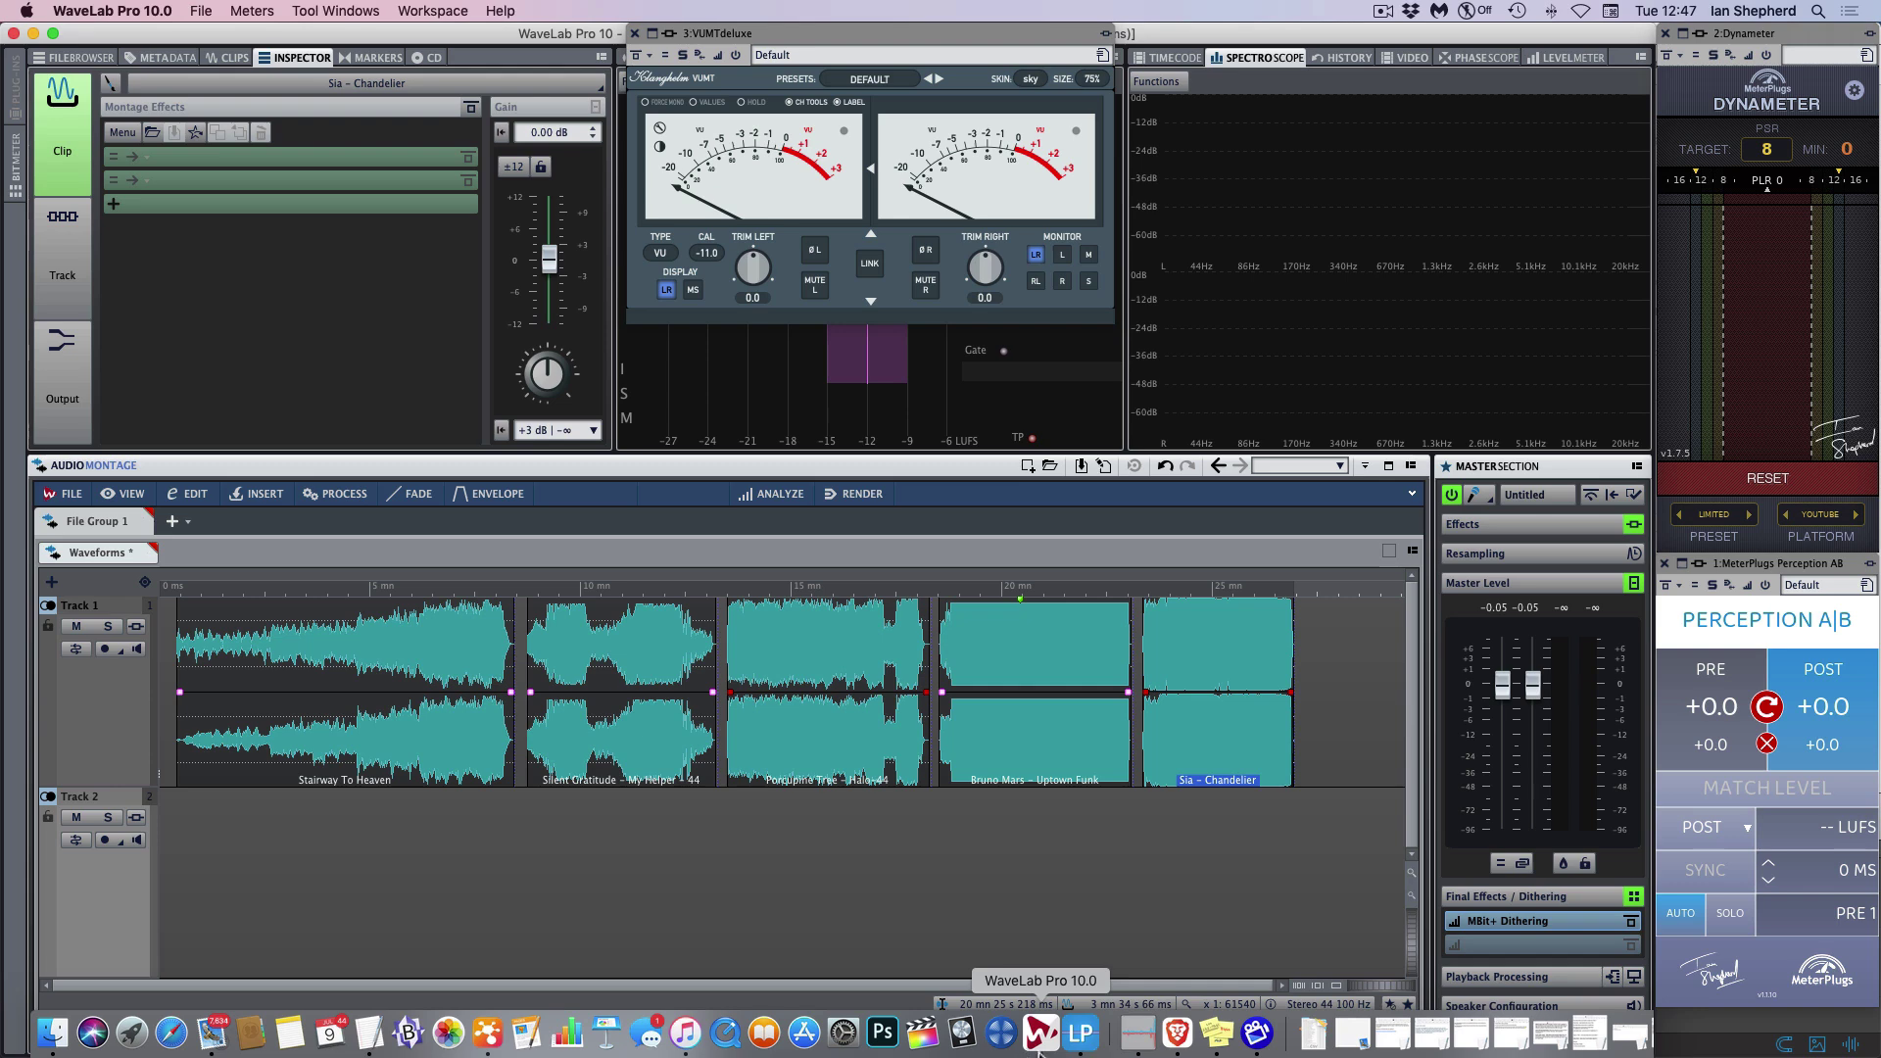
Switch to Loudness Penalty Studio, then move and narrow its window so it sits beside the montage's waveforms.
left_click(1080, 1036)
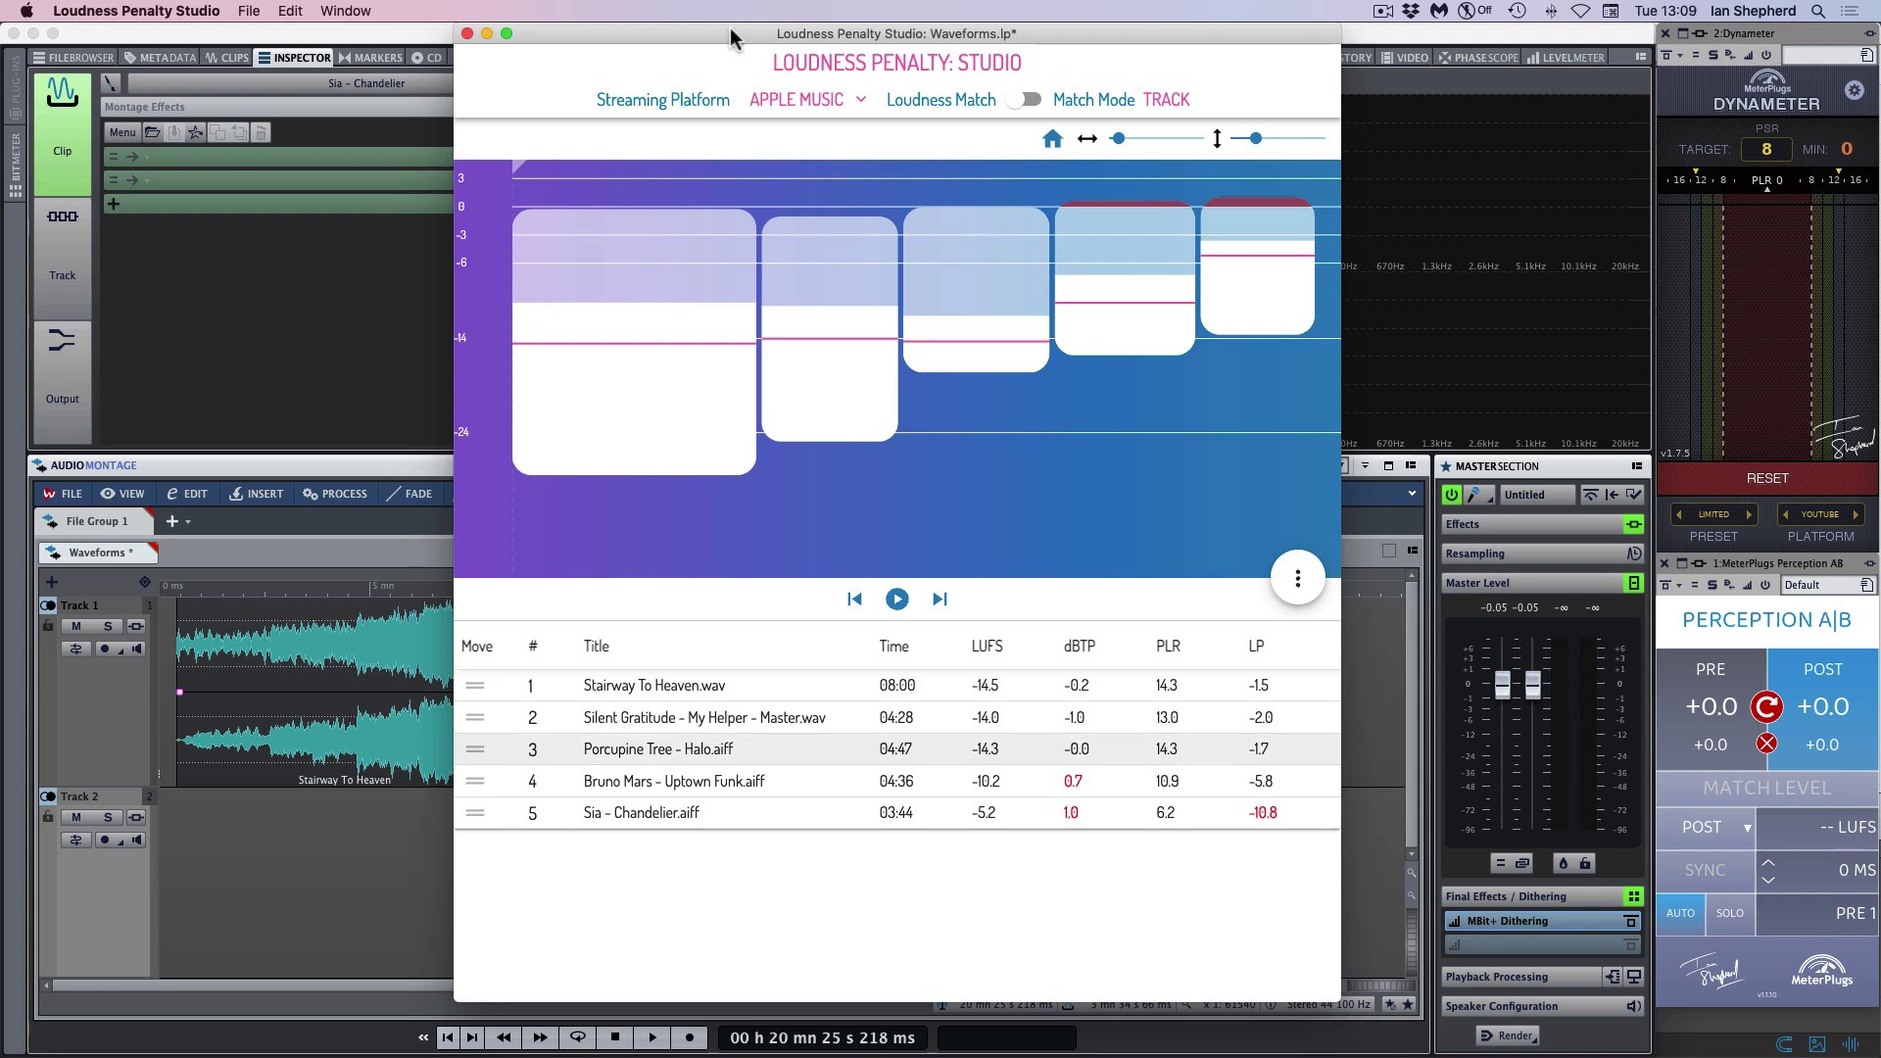
left_click_drag(730, 27, 1258, 5)
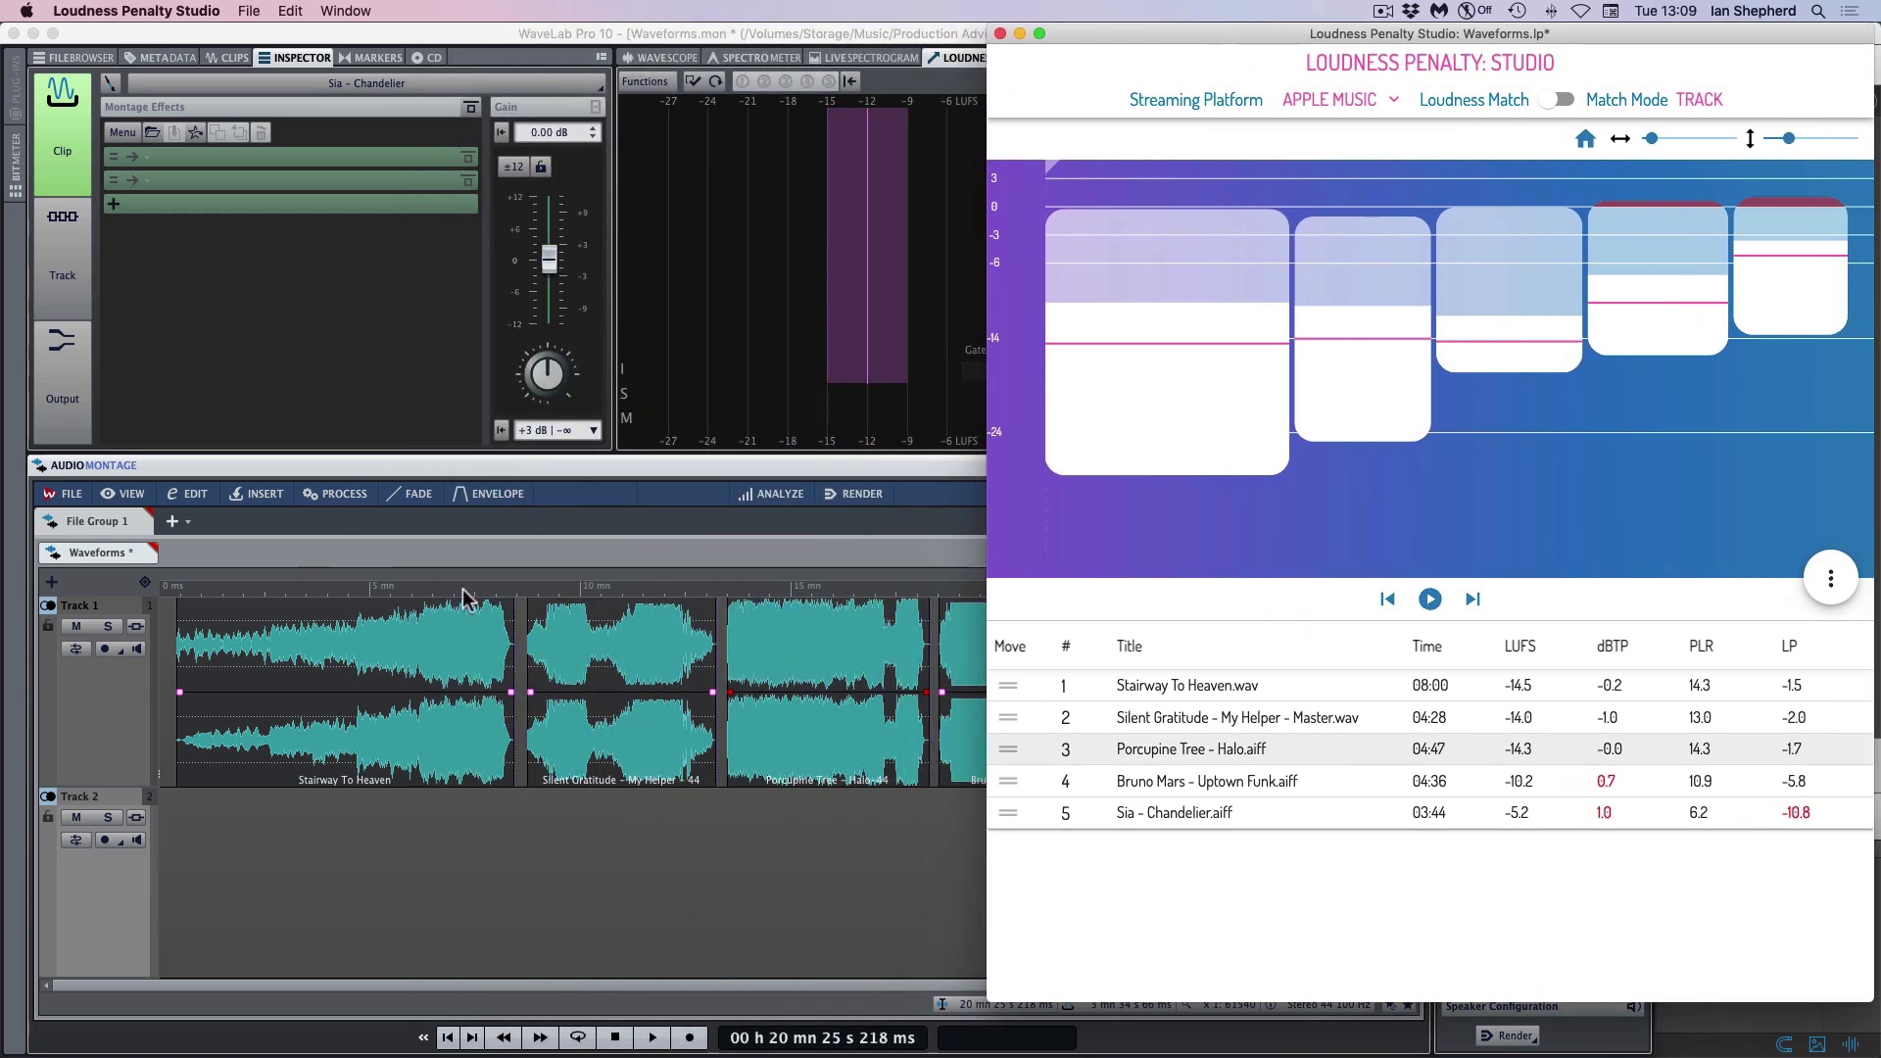
left_click_drag(578, 585, 560, 534)
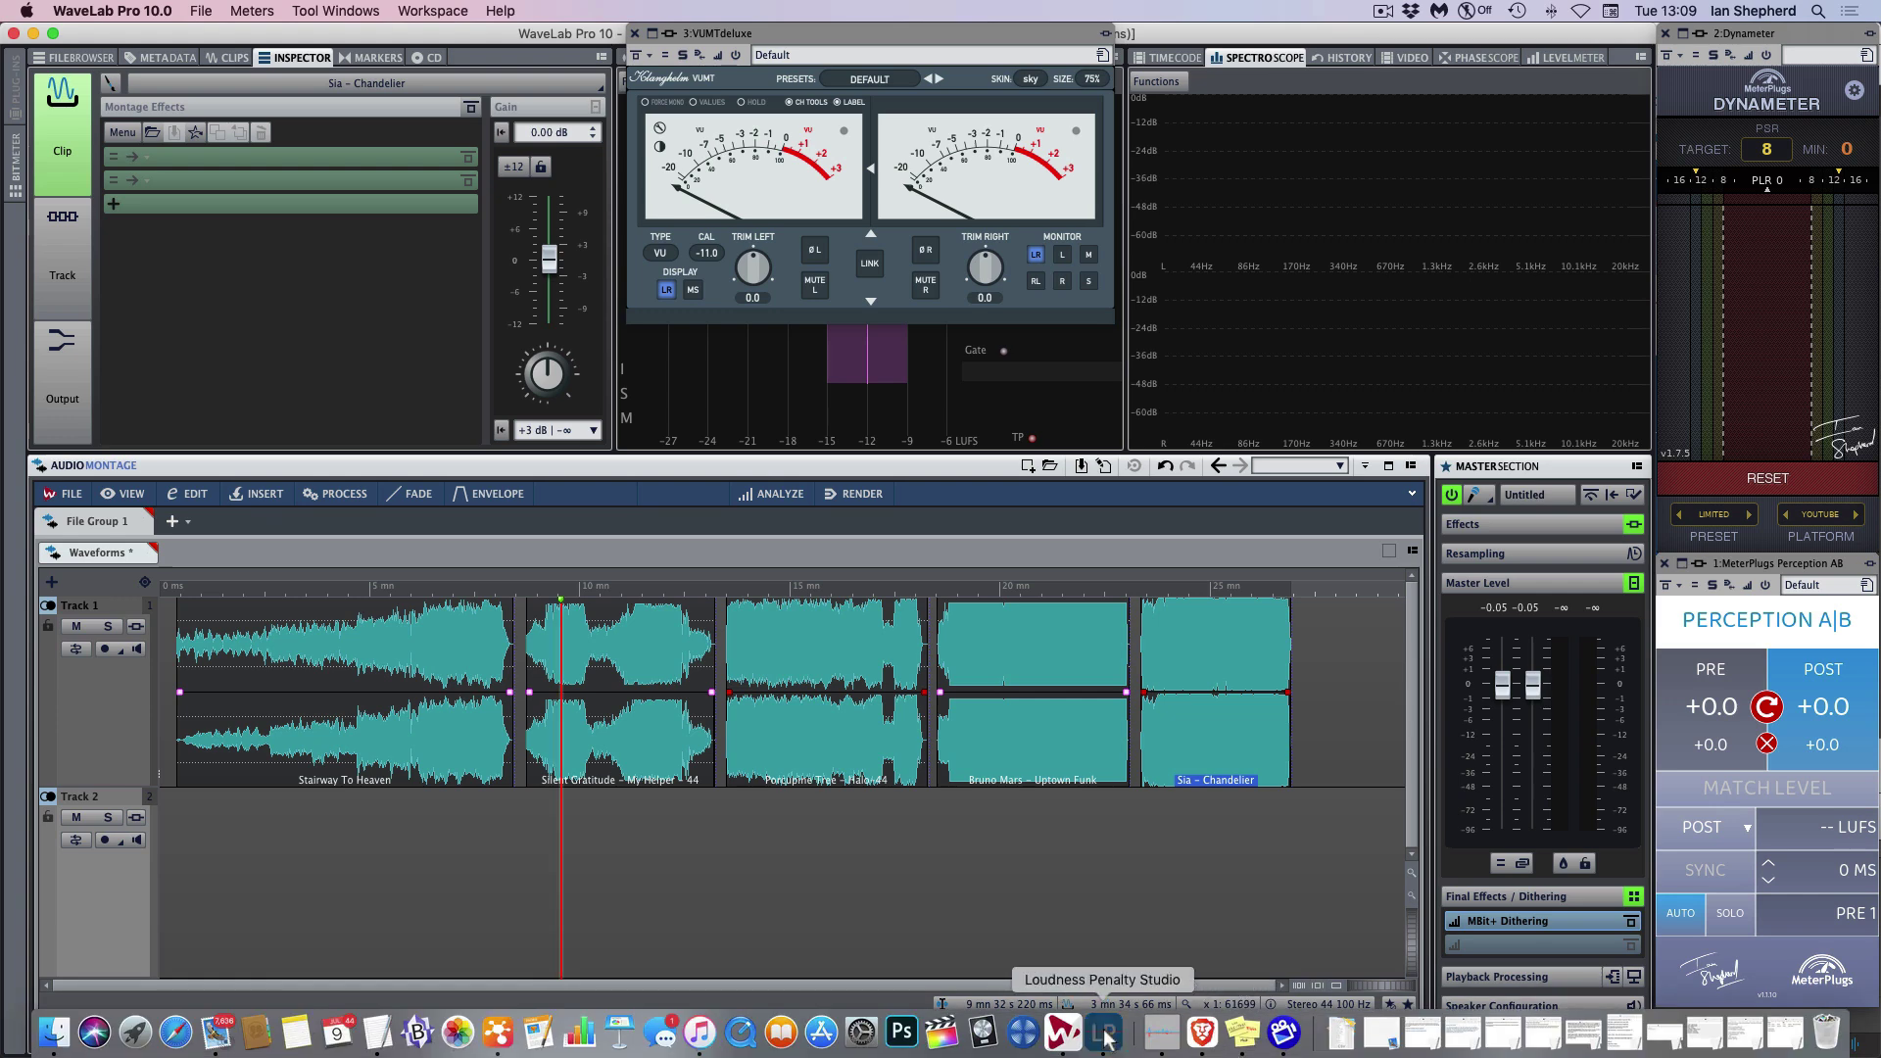
left_click(1102, 1037)
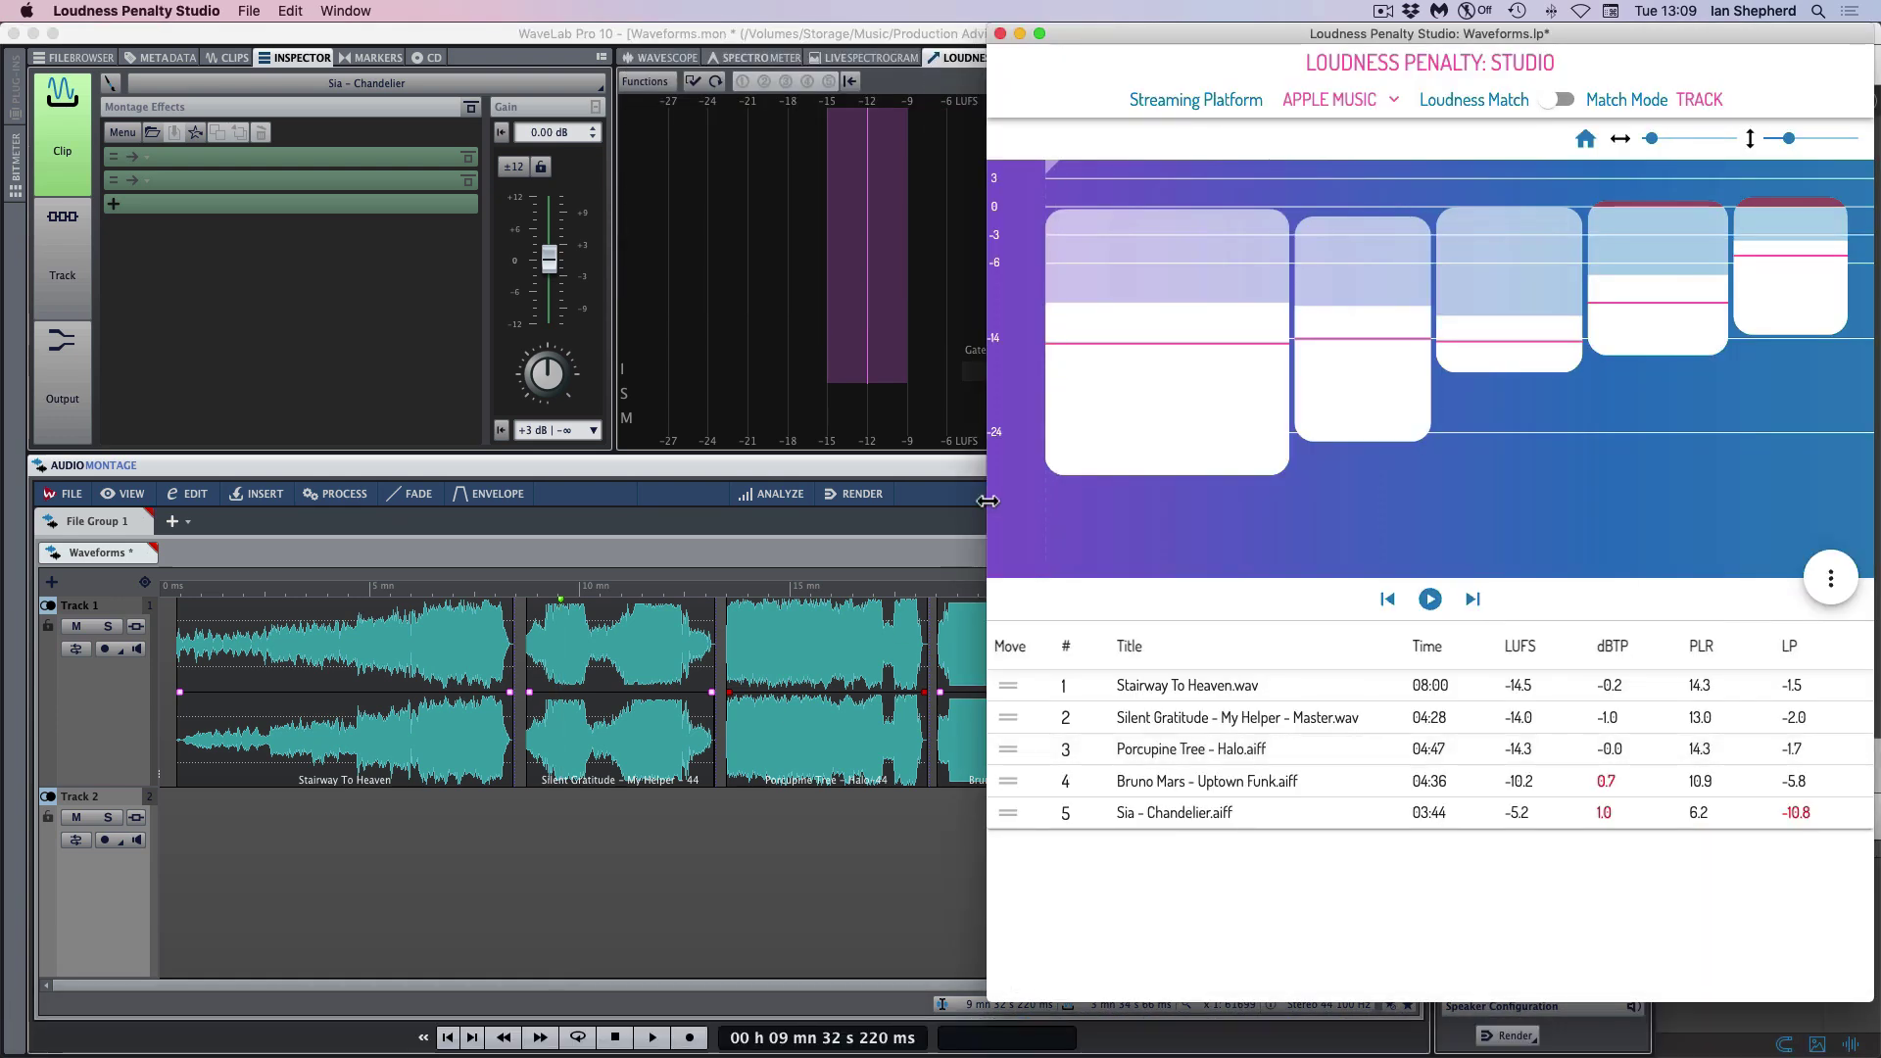
left_click_drag(986, 501, 1201, 498)
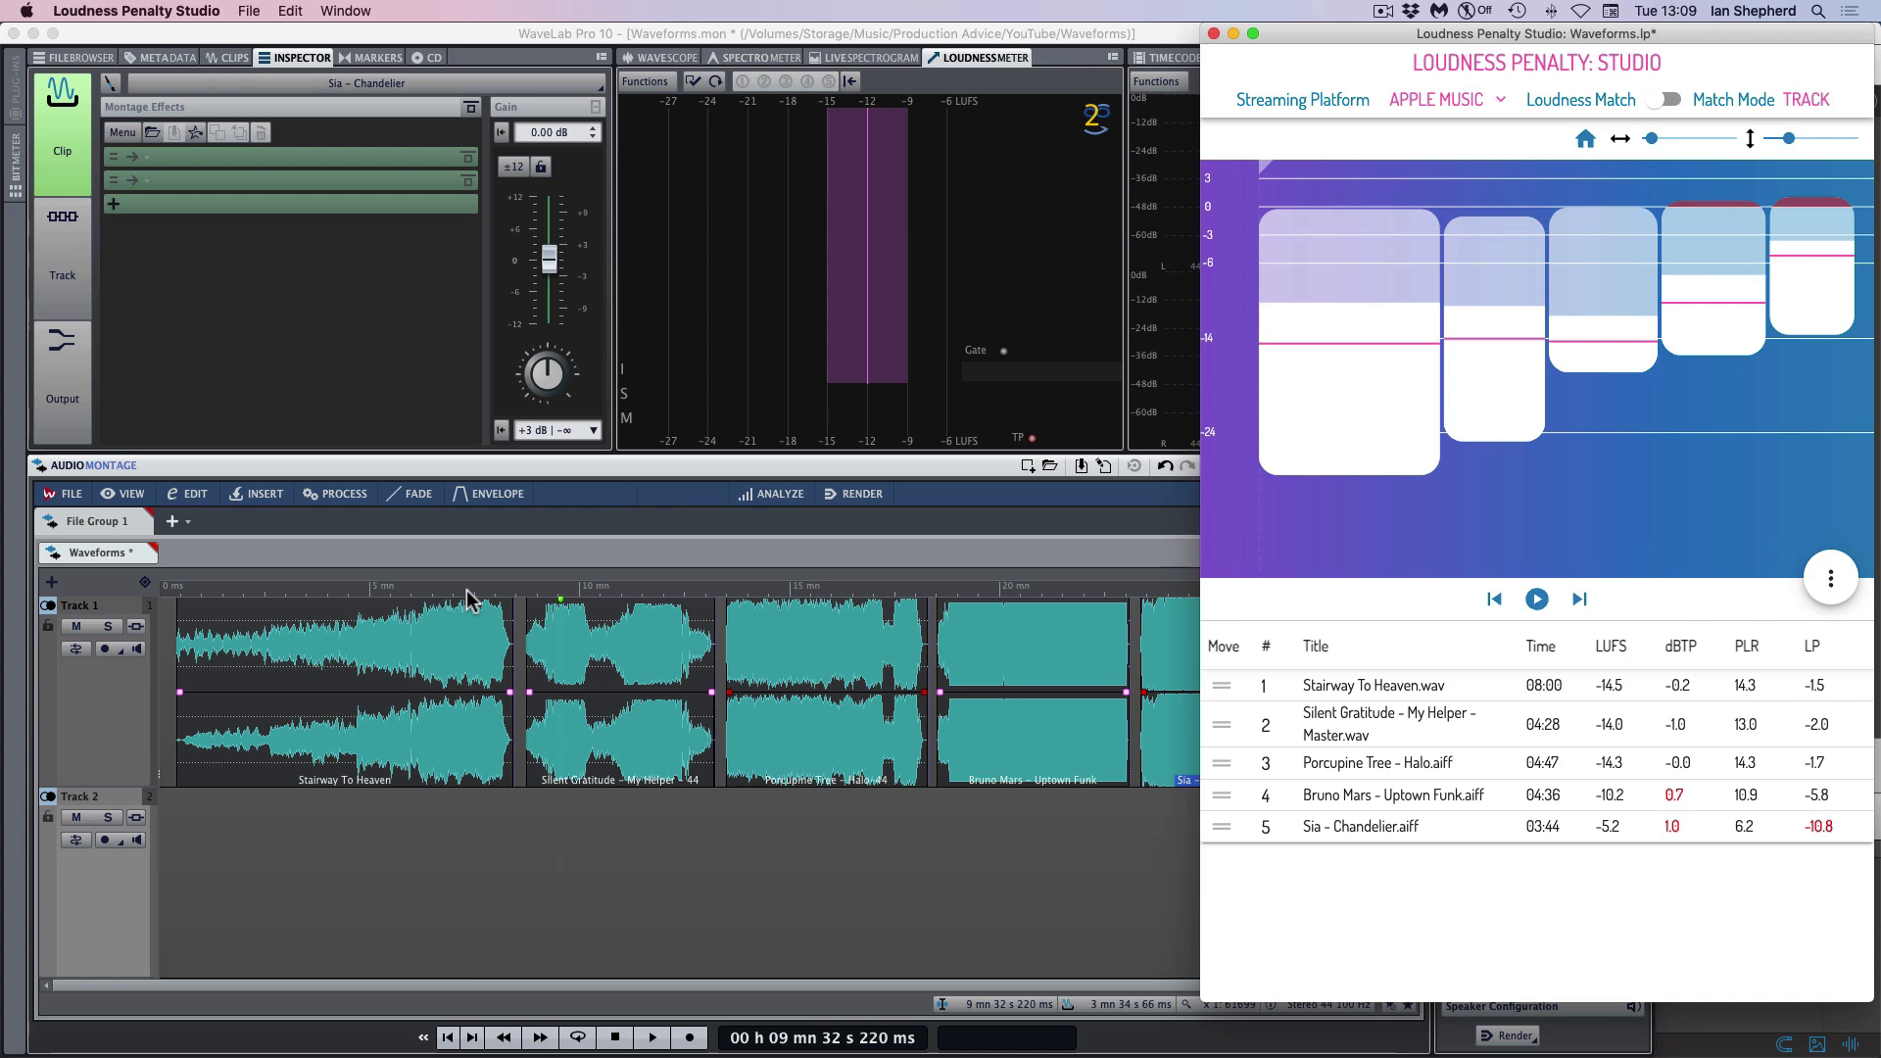
In WaveLab, play Stairway To Heaven from about 7 mn 20 s, then Silent Gratitude – My Helper from about 11 mn 54 s.
left_click(467, 592)
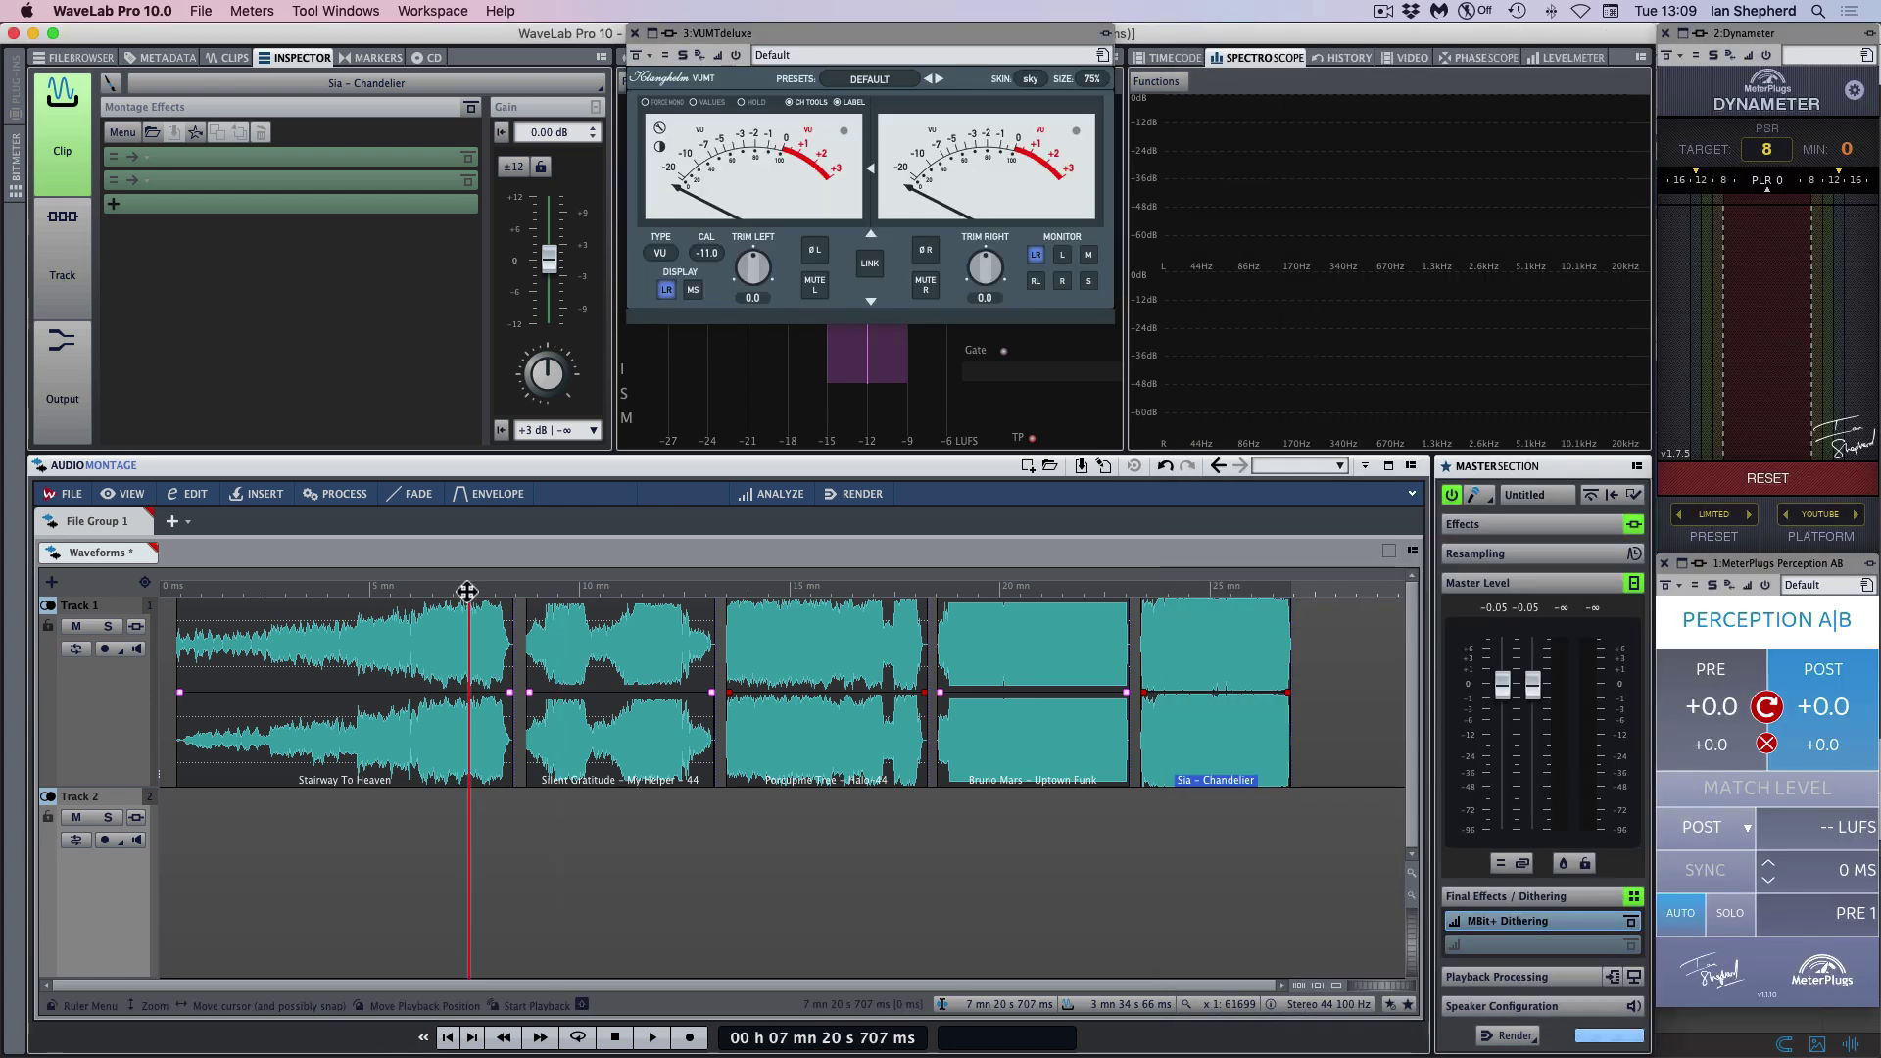
key("space")
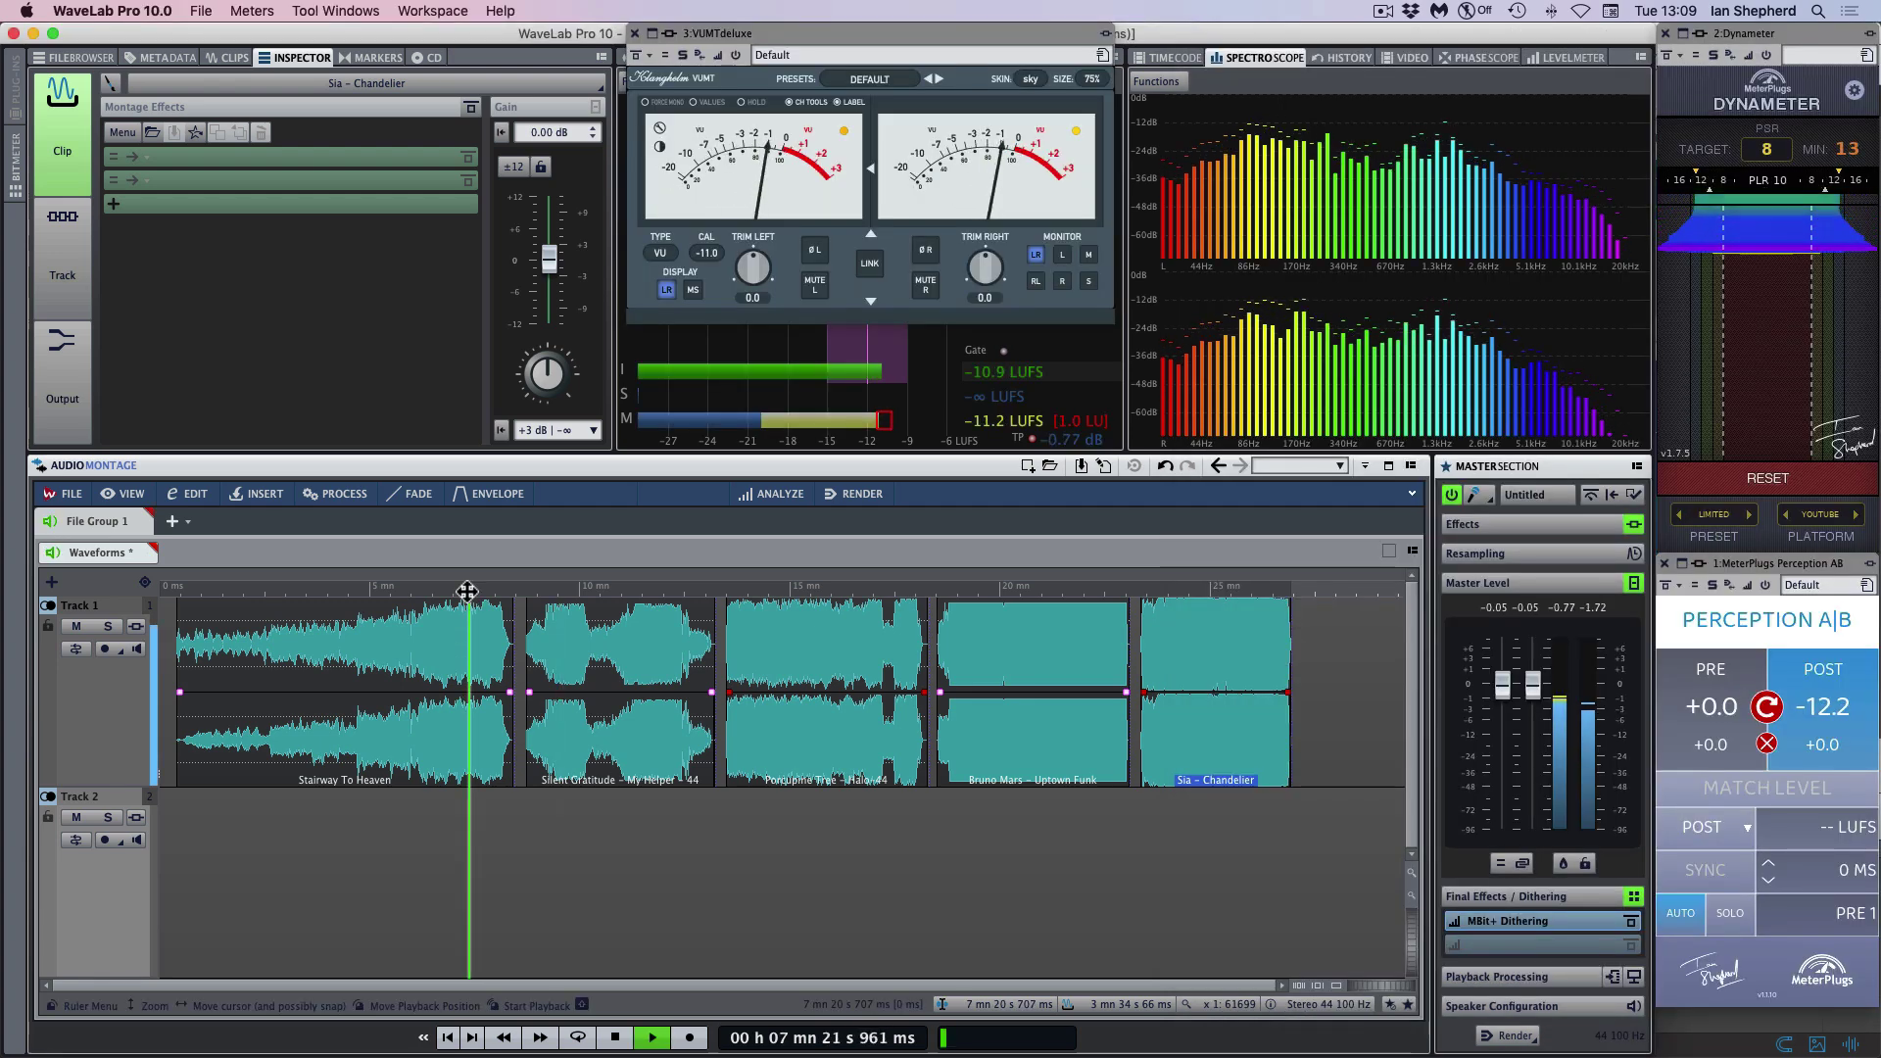
left_click(659, 588)
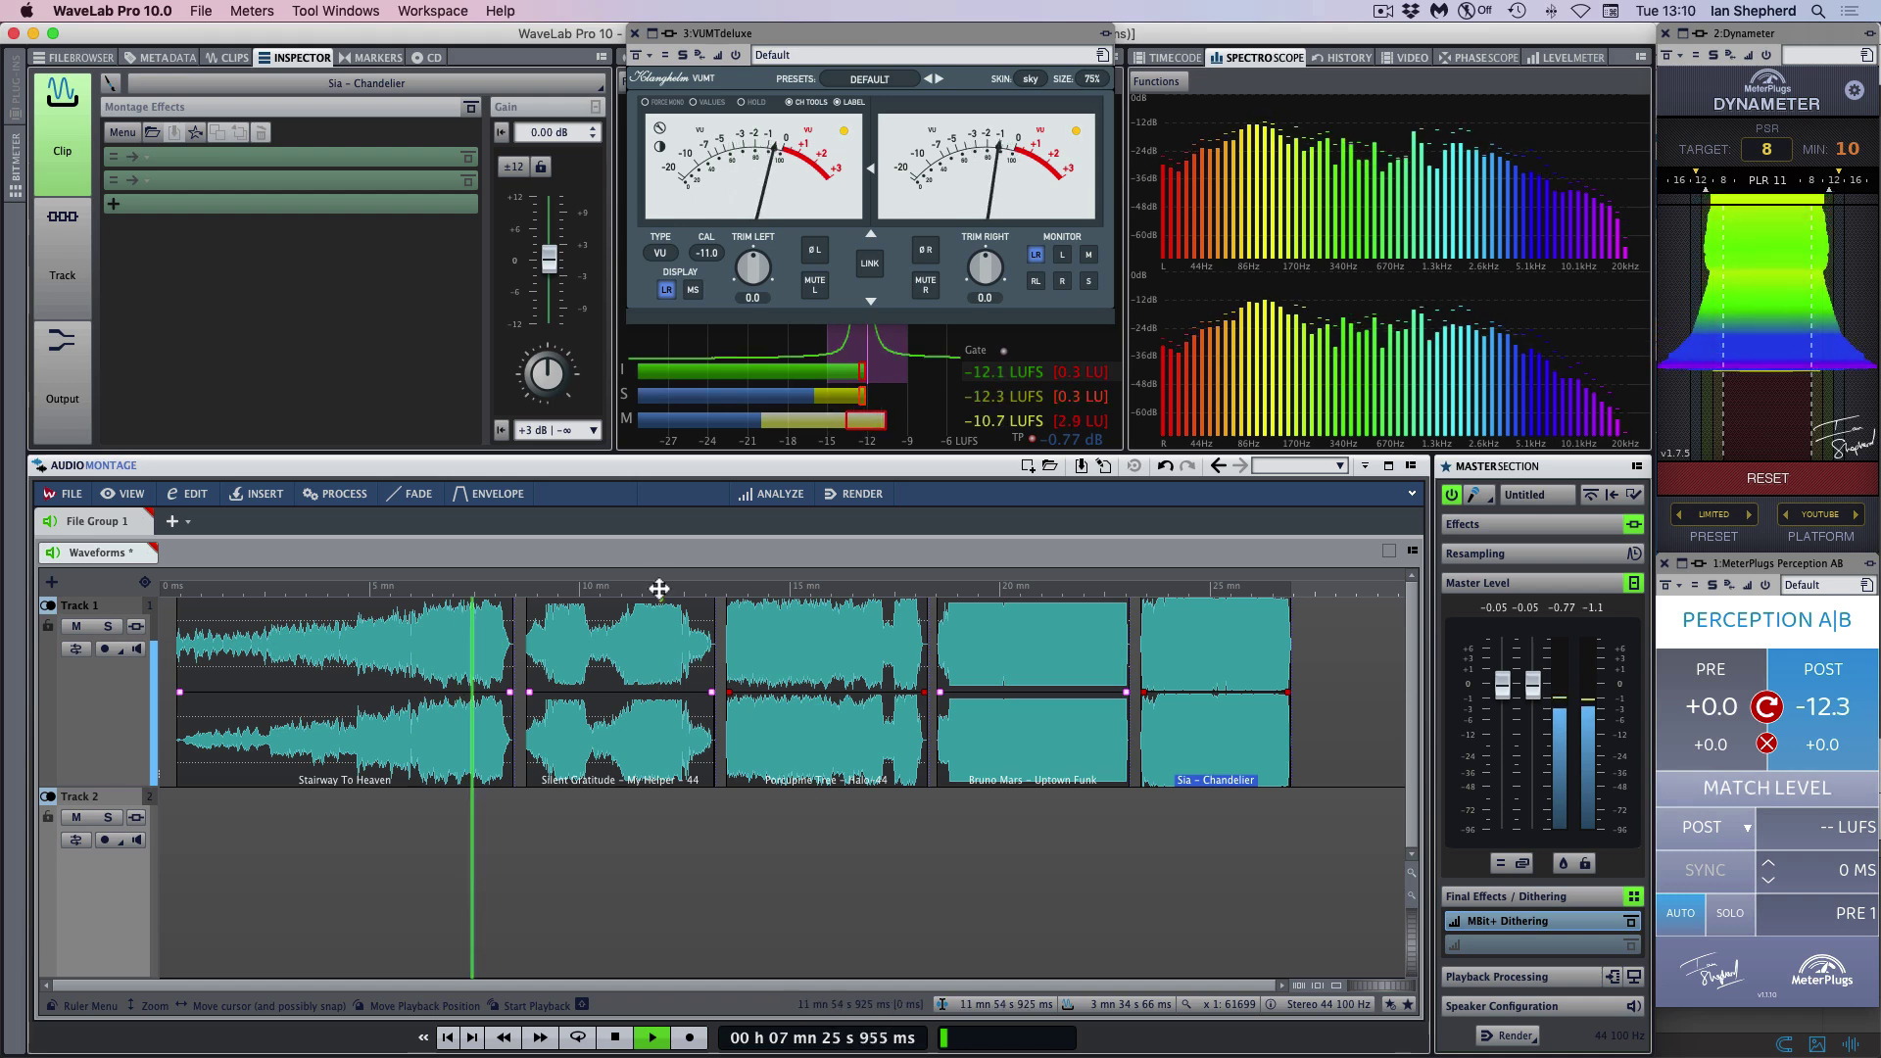
left_click(659, 588)
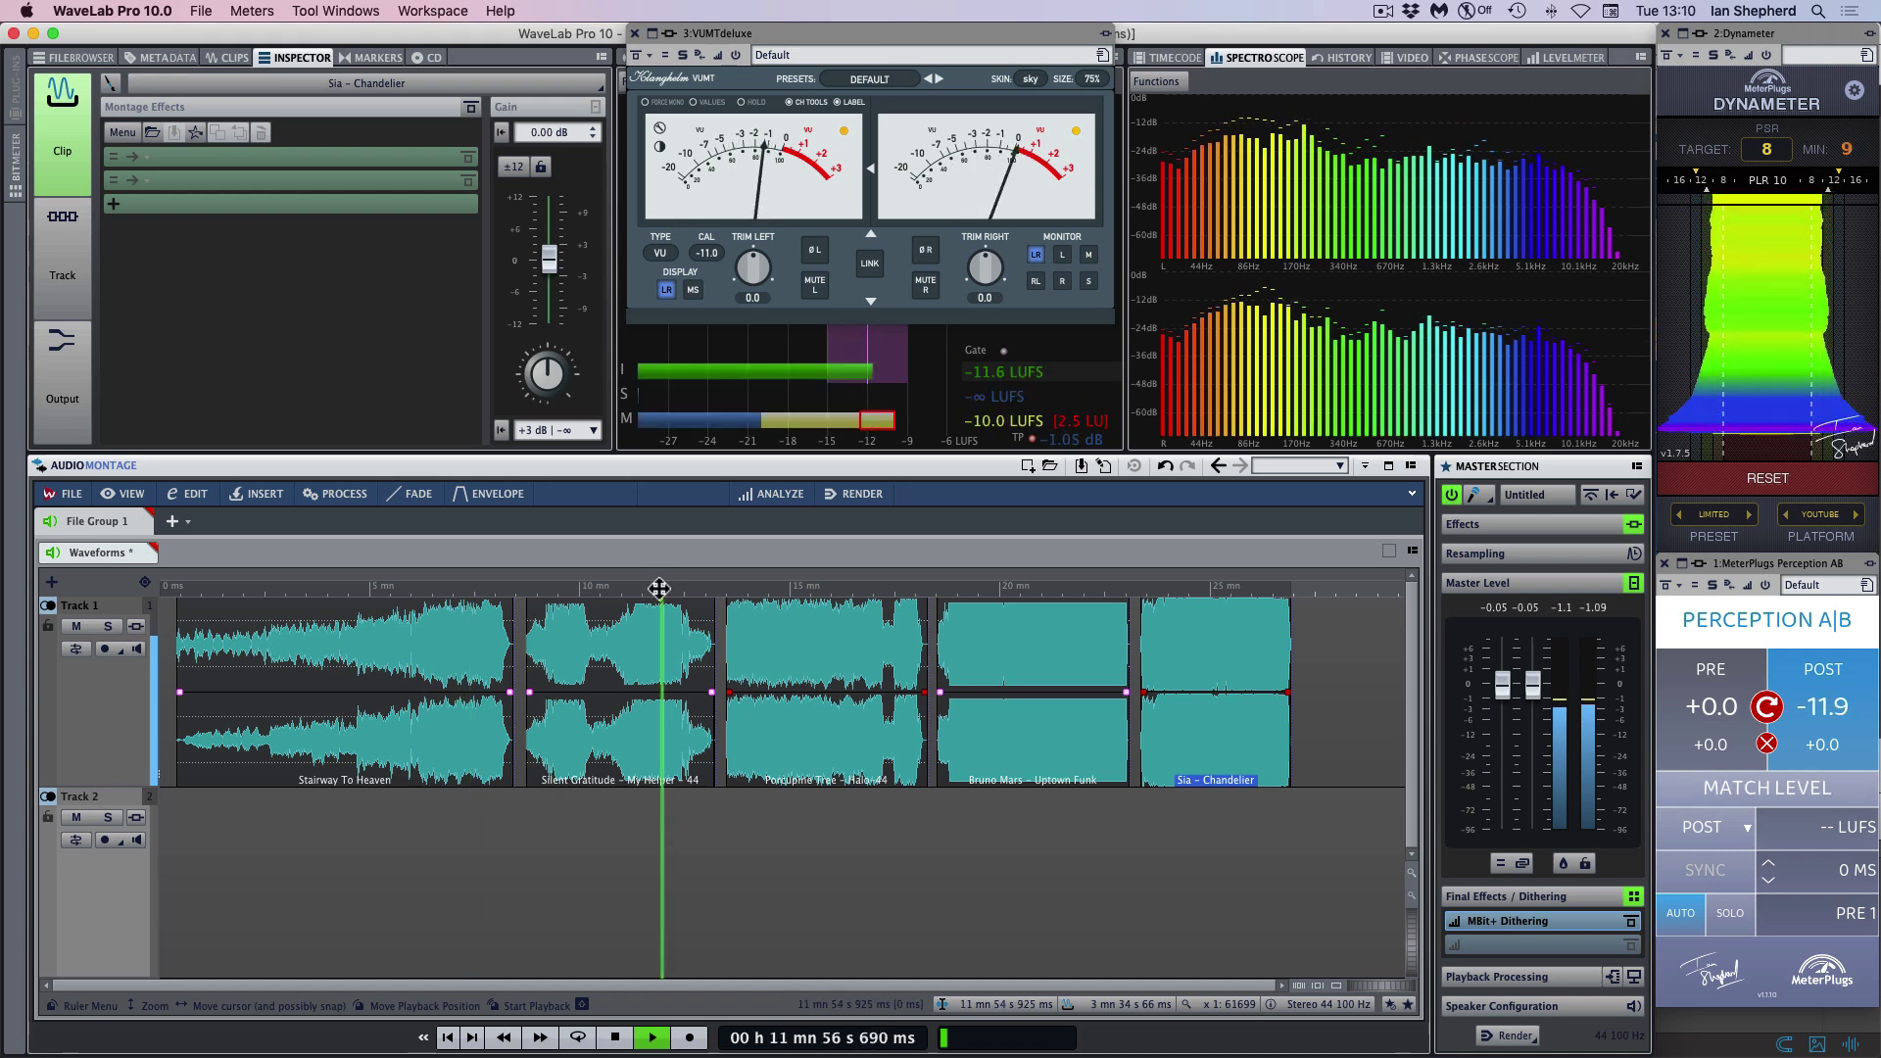
Audition the end of Porcupine Tree – Halo, the later part of My Helper and the end of Stairway To Heaven, then stop playback.
left_click(903, 587)
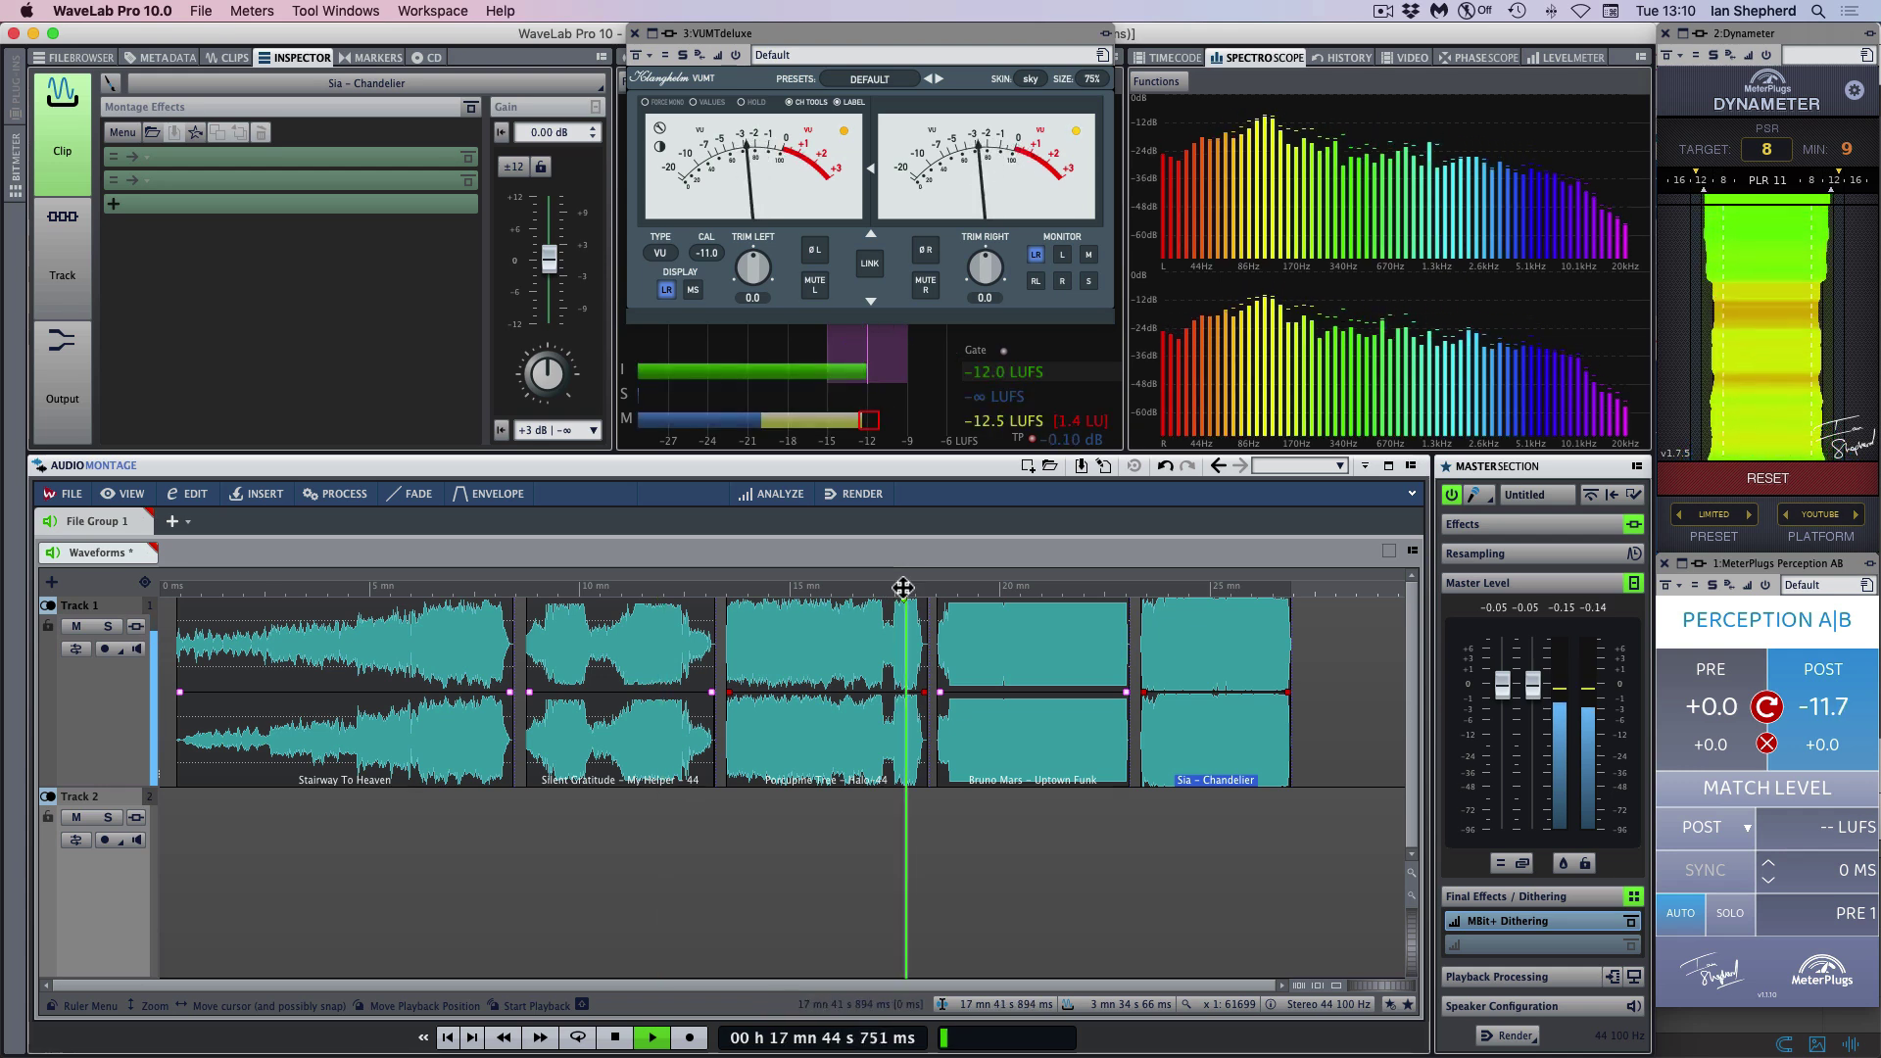
left_click(655, 592)
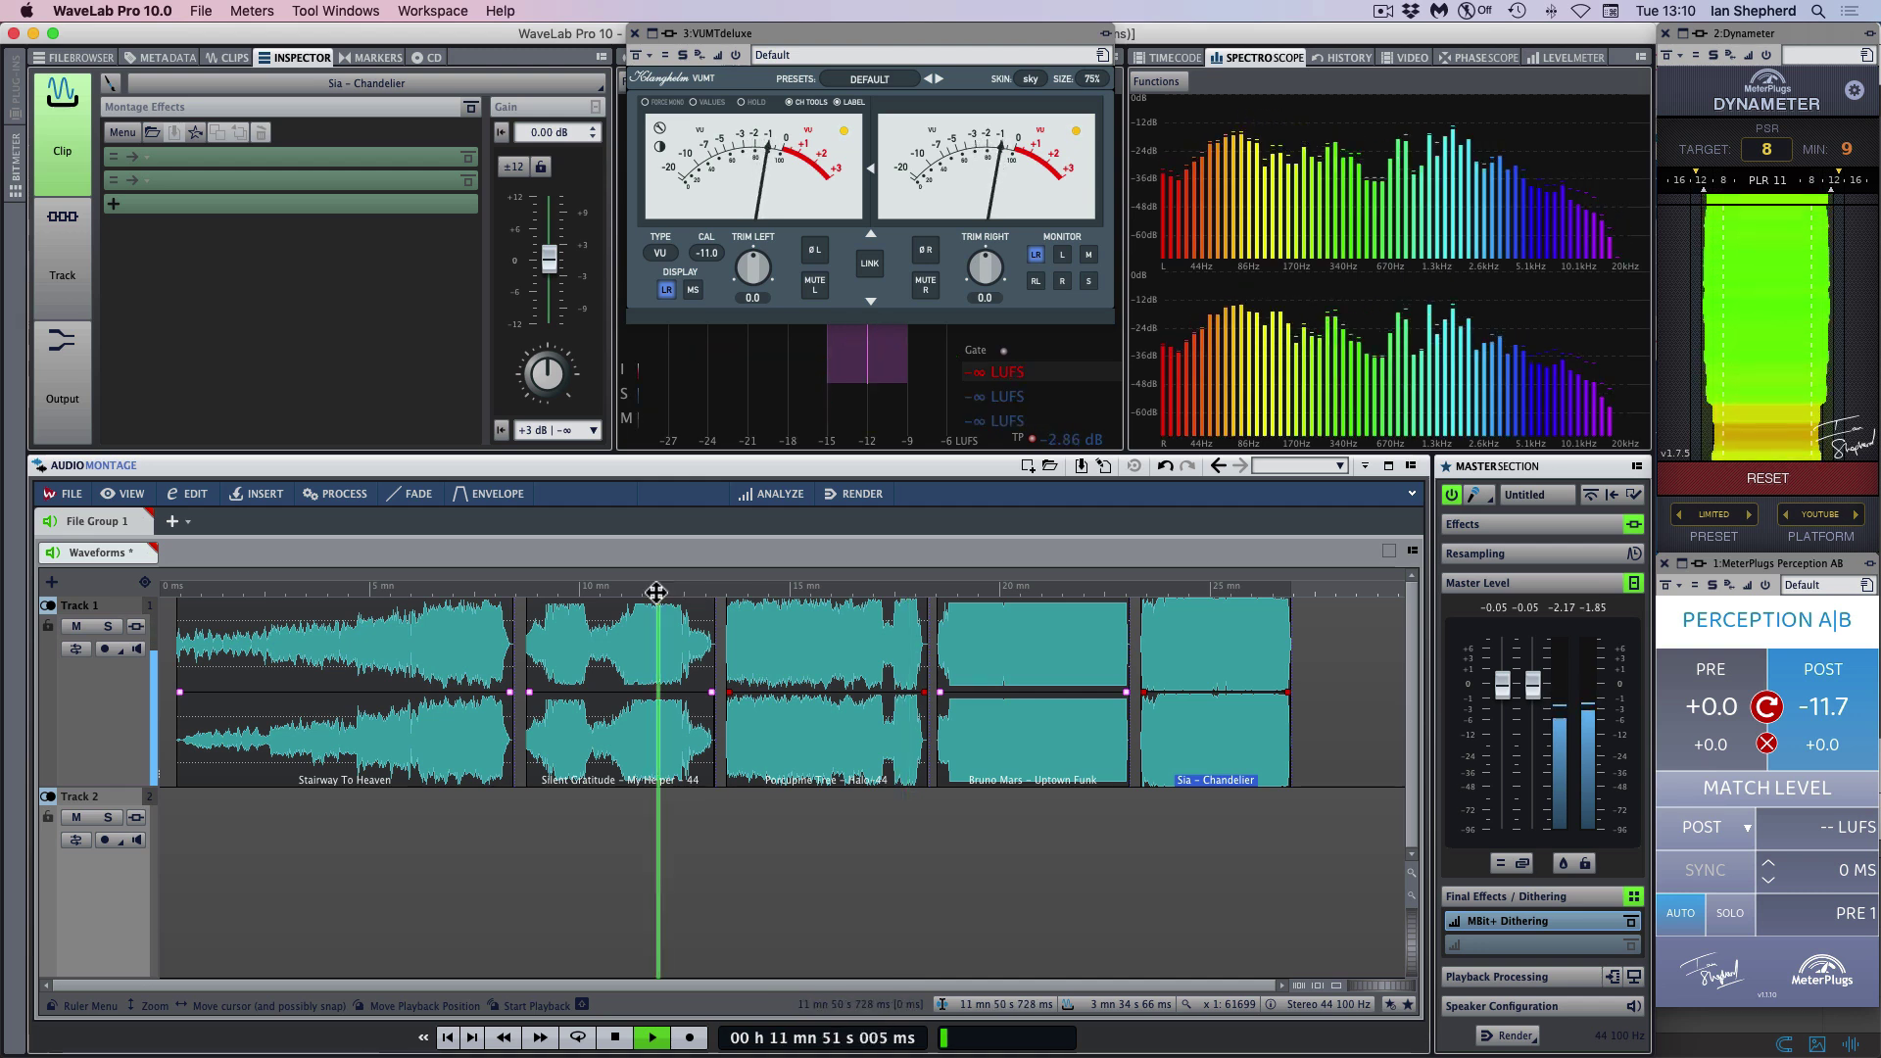
left_click(485, 592)
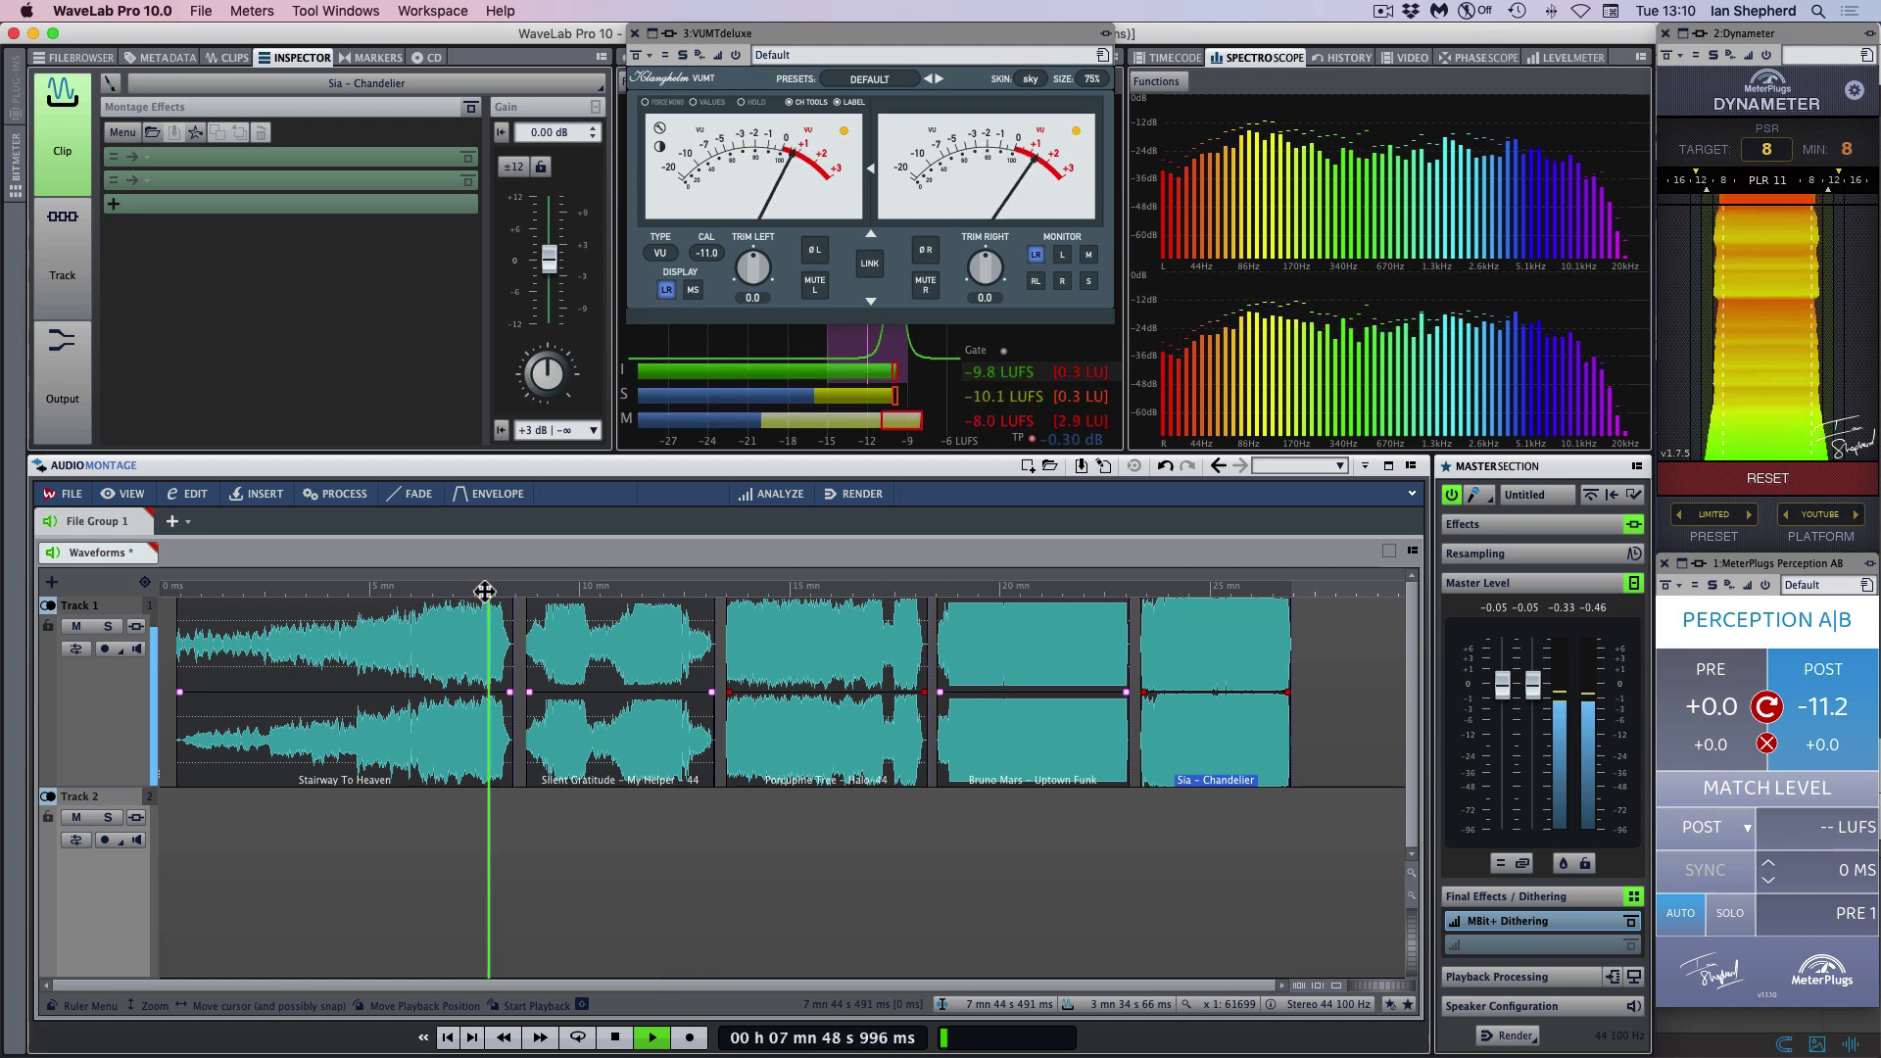
mouse_move(1751, 377)
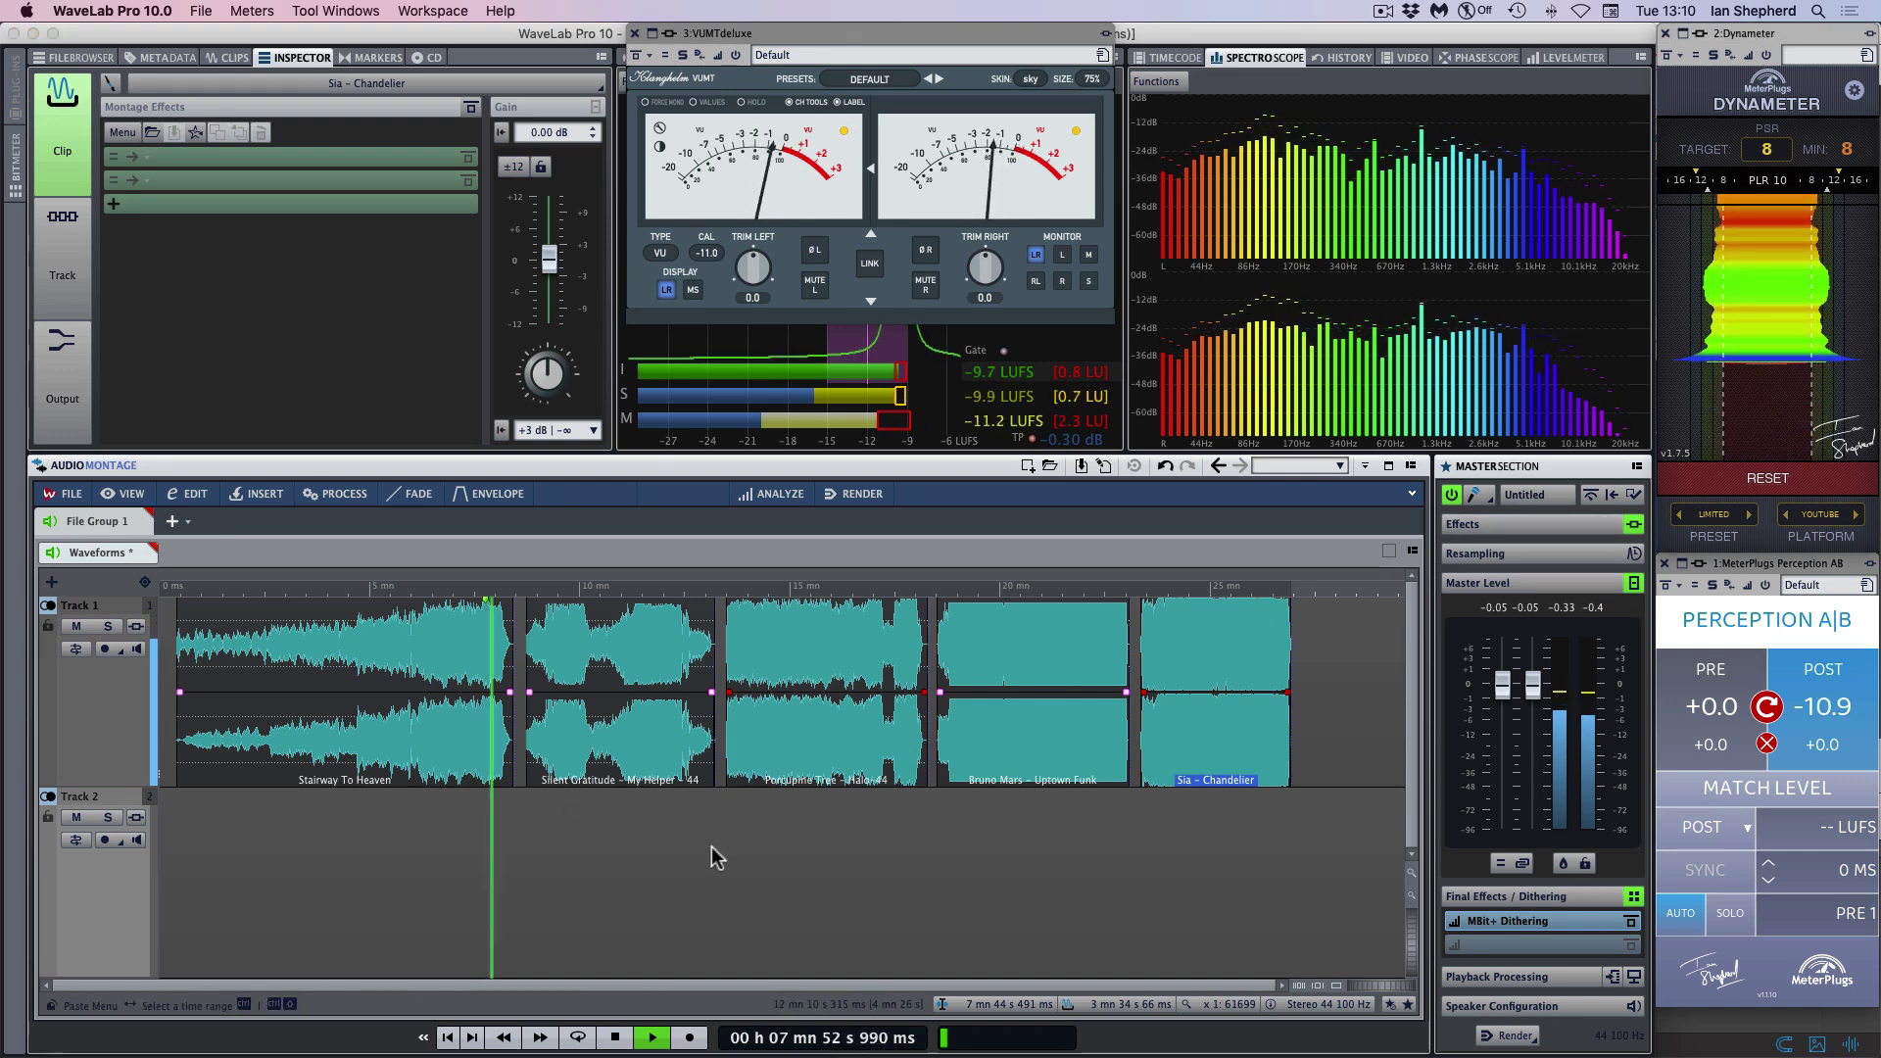
key("space")
mouse_move(1219, 1043)
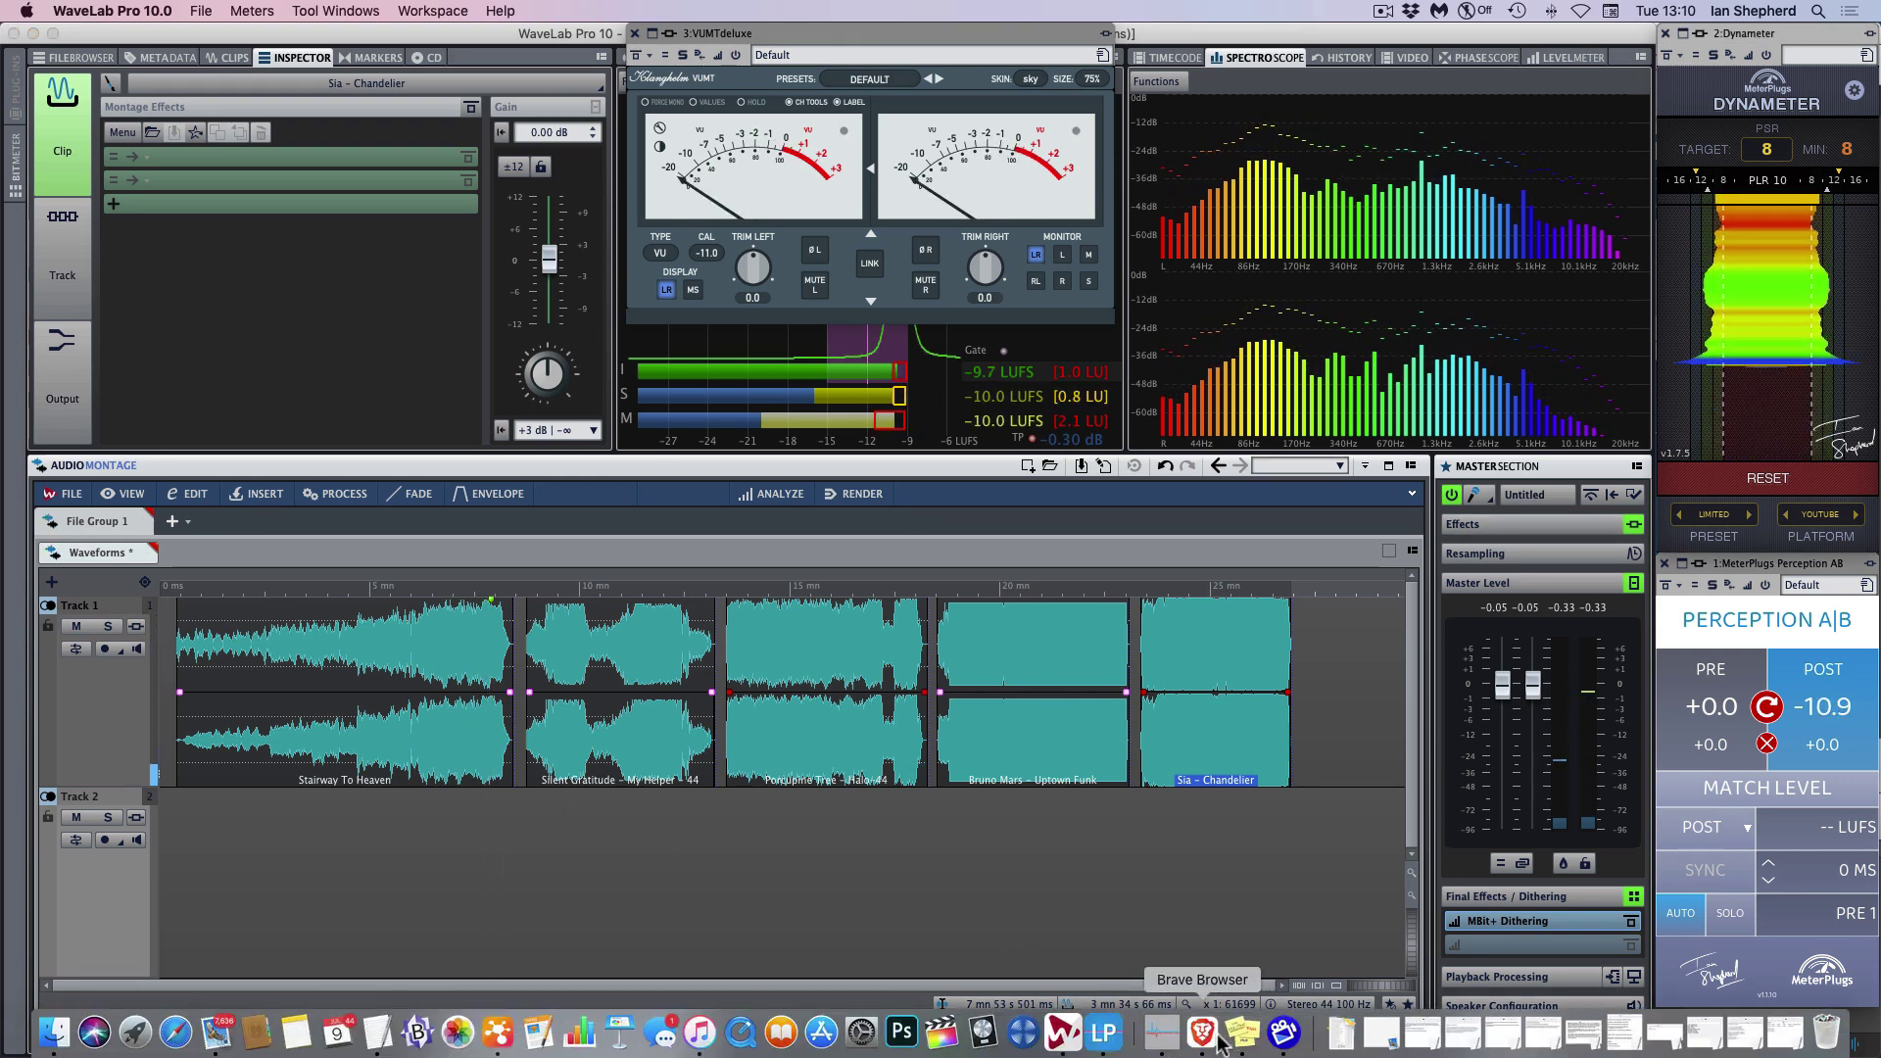
Compare the Porcupine Tree – Halo and Silent Gratitude – My Helper waveforms in WaveLab with their loudness blocks in Loudness Penalty Studio.
left_click(1104, 1033)
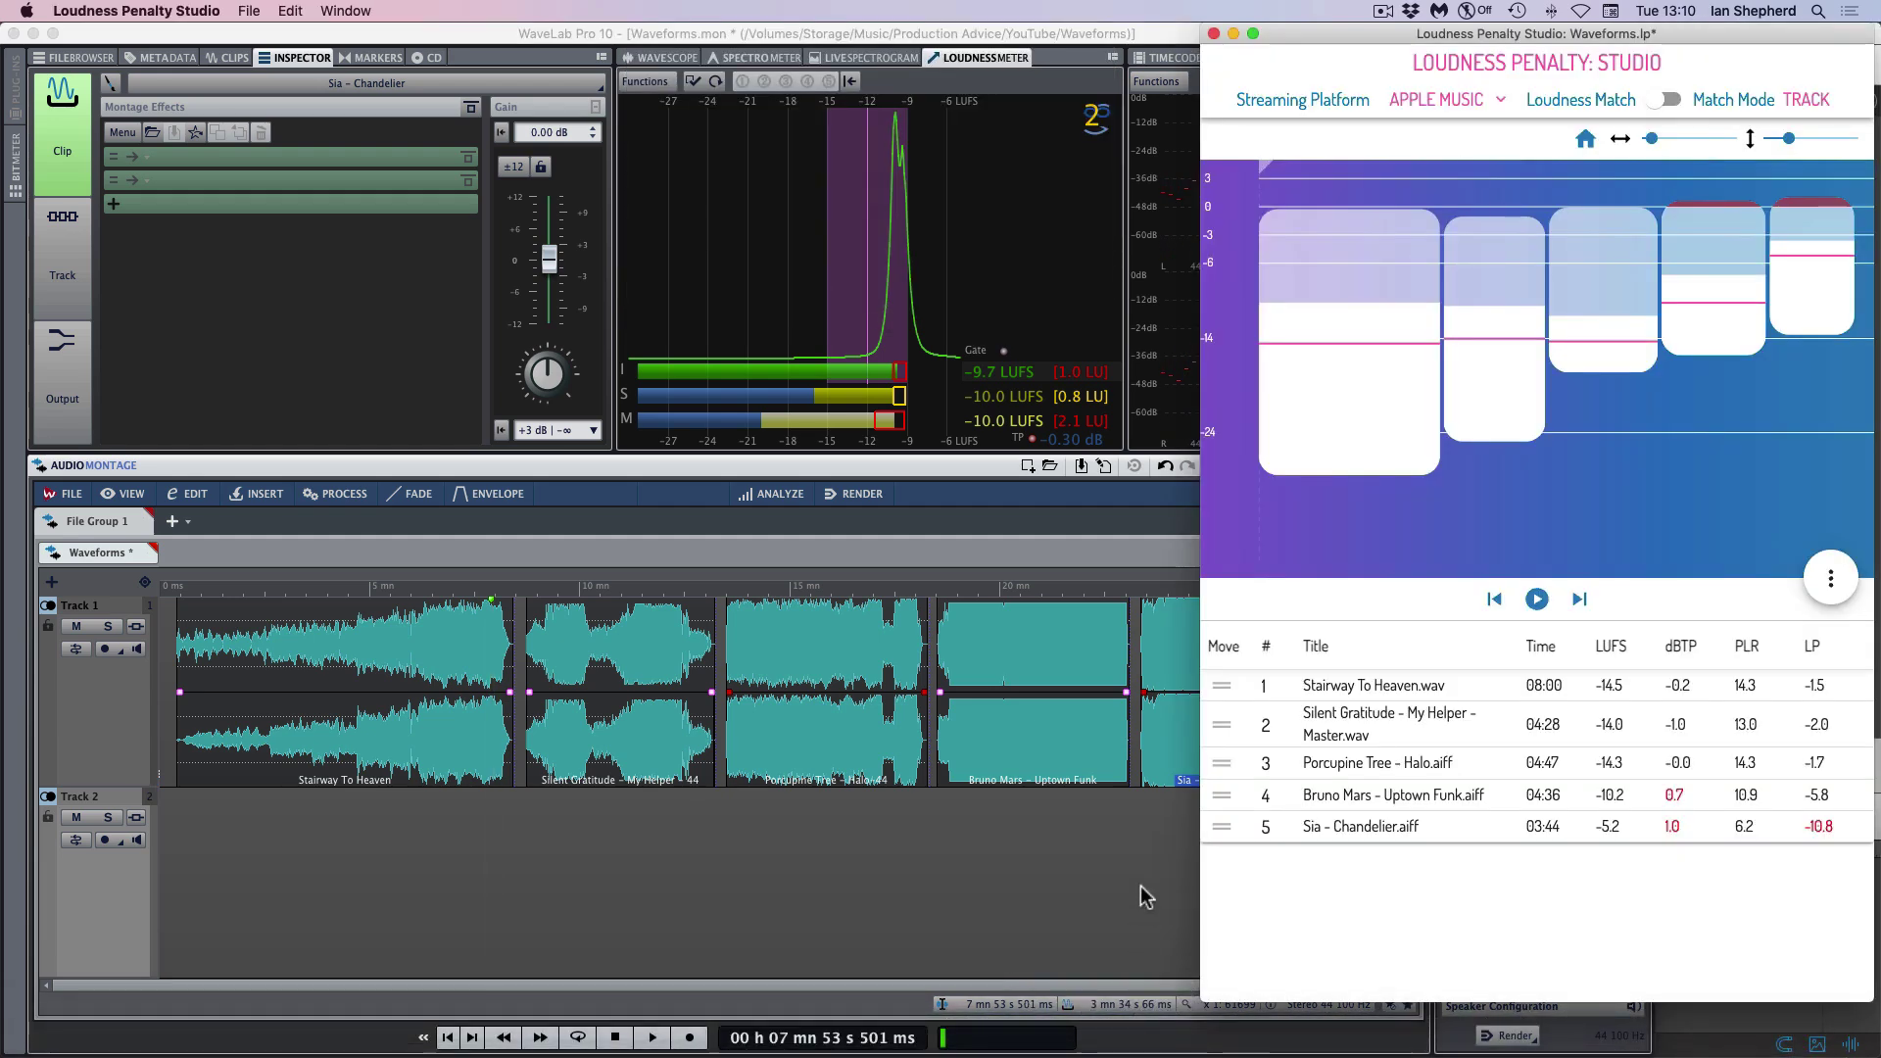
left_click(812, 759)
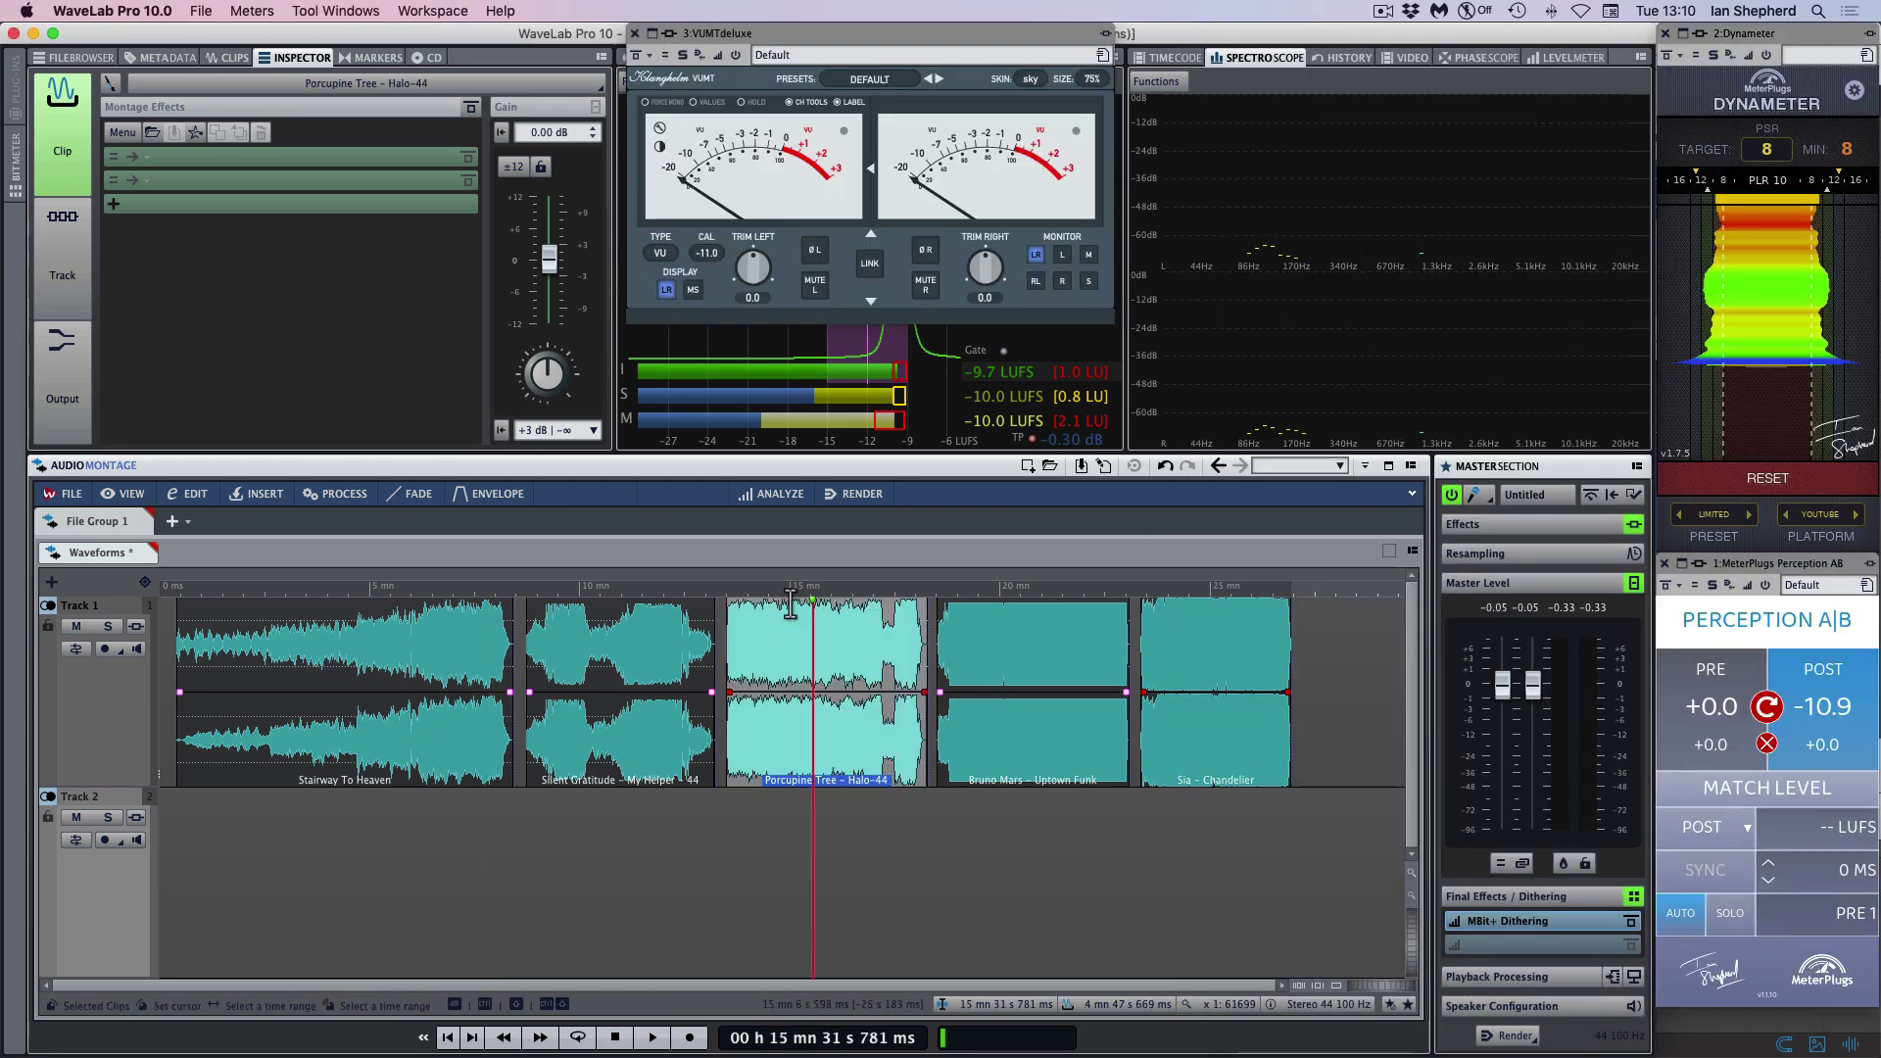
left_click(655, 762)
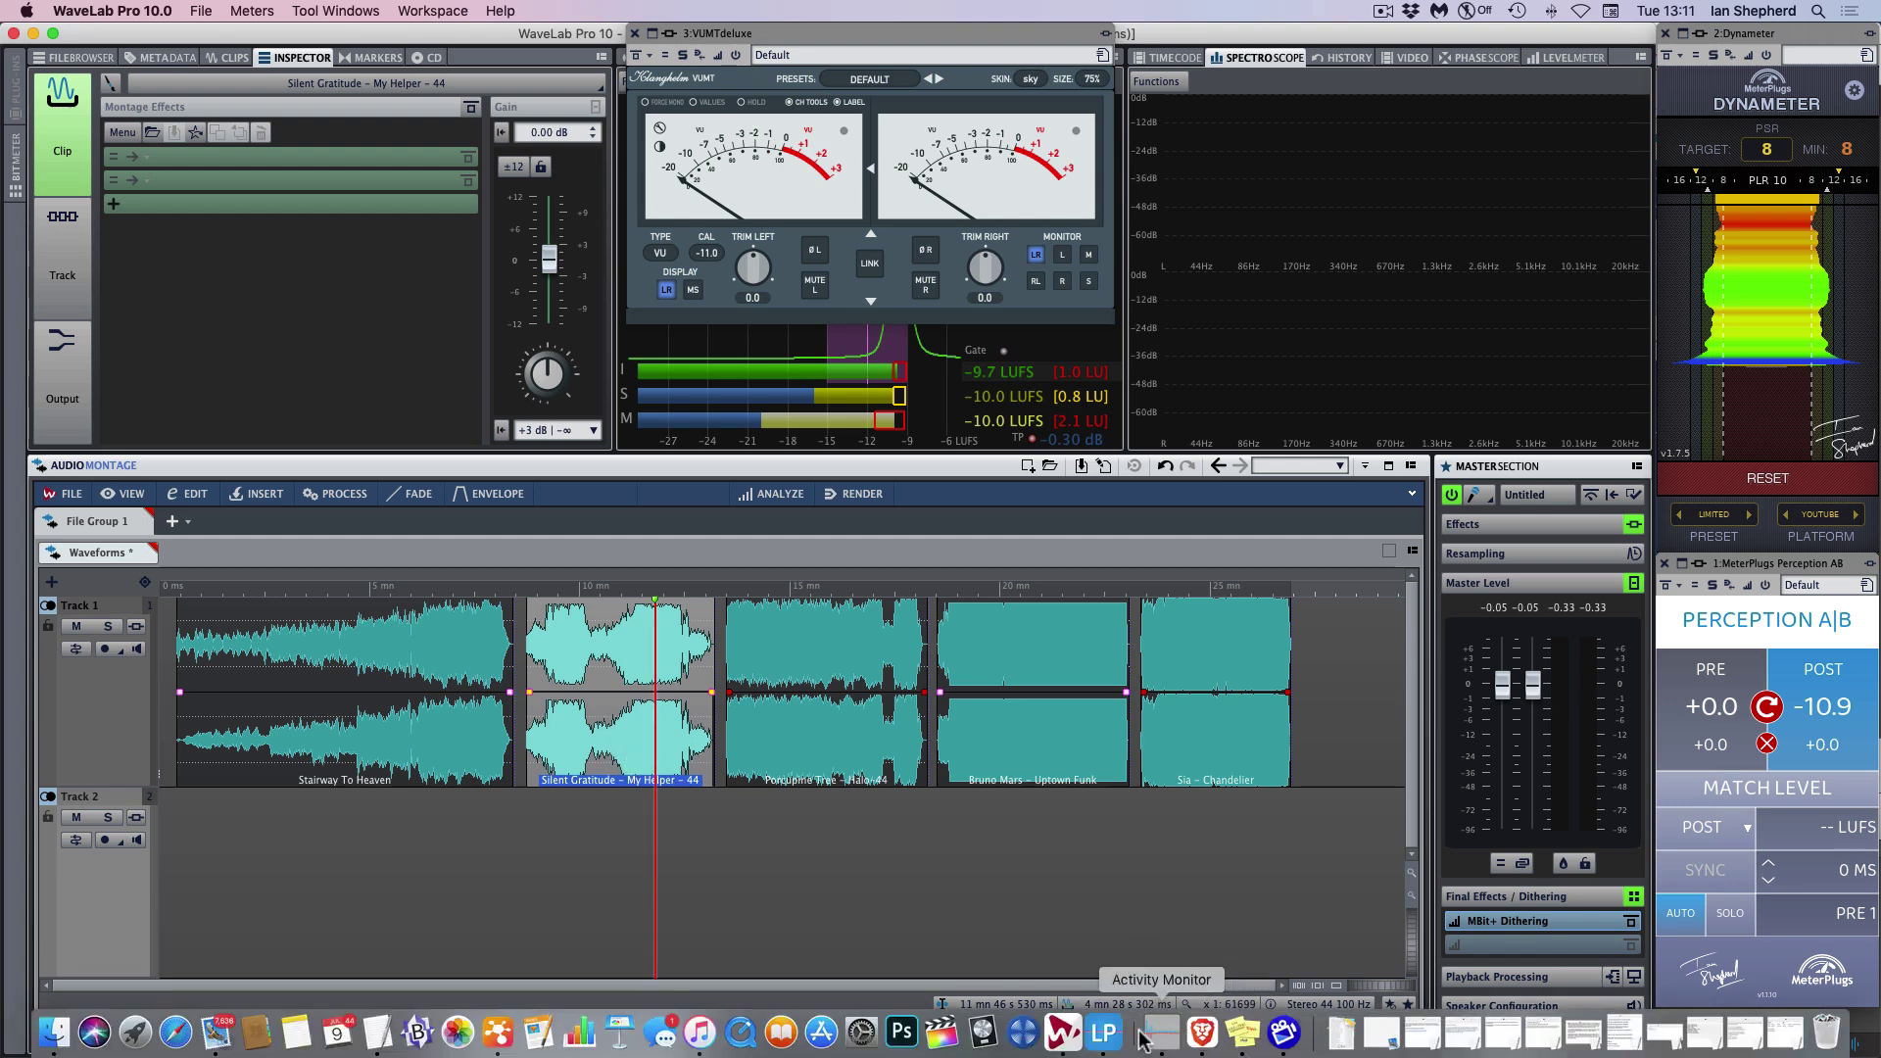
left_click(1103, 1032)
mouse_move(1495, 337)
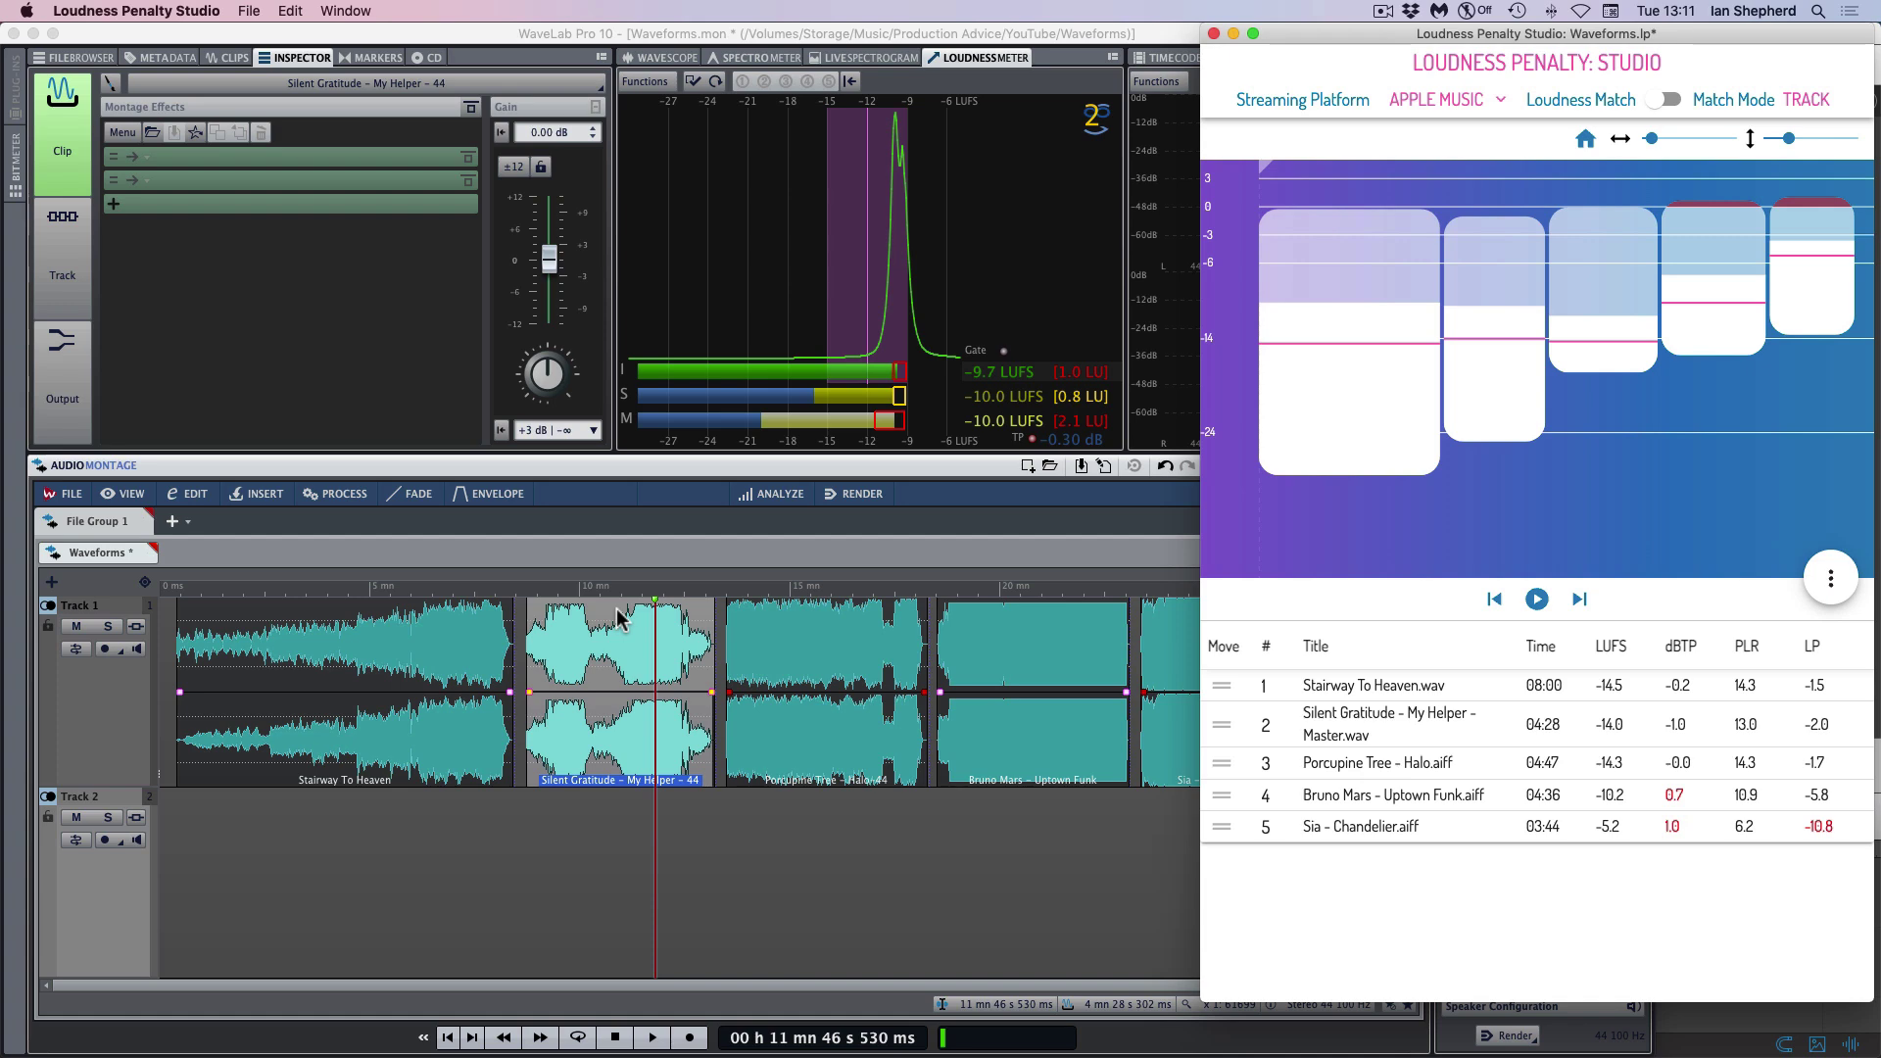
Select the Bruno Mars – Uptown Funk clip in WaveLab, then inspect its loudness block in Loudness Penalty Studio.
left_click(1008, 754)
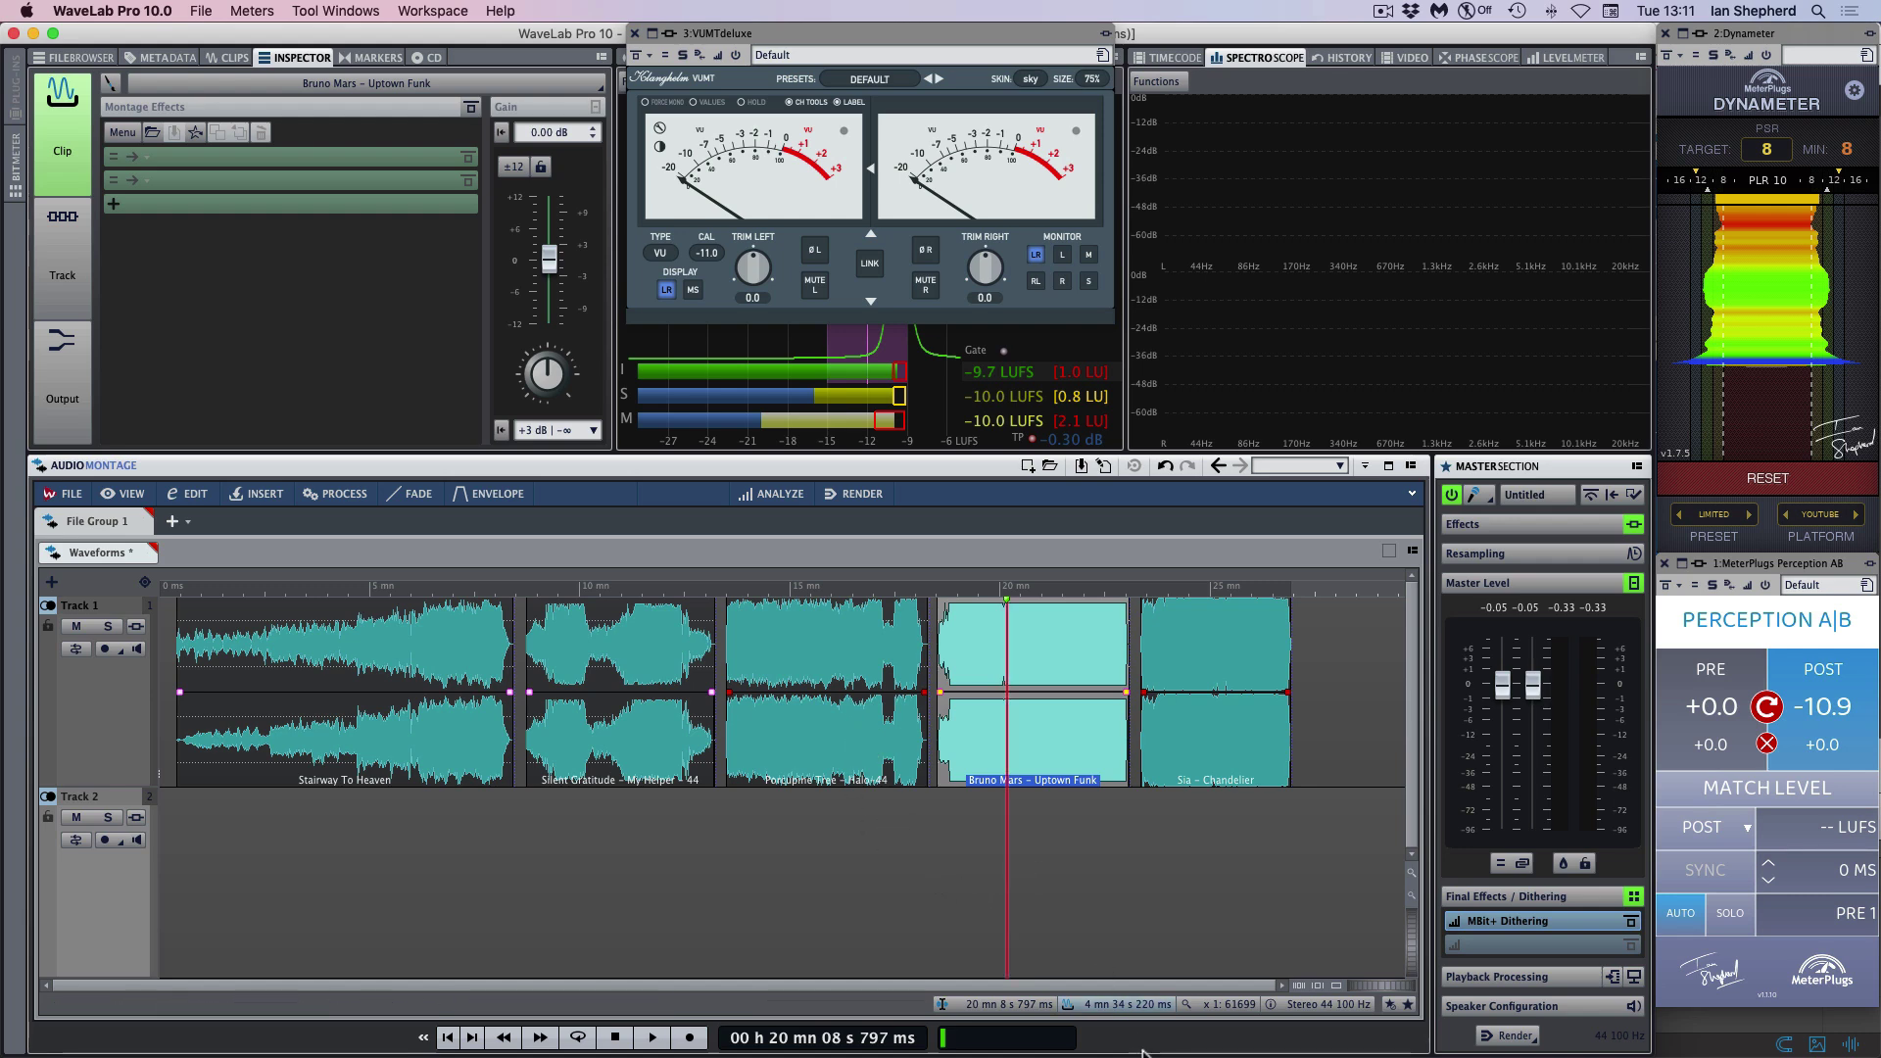
mouse_move(1234, 1048)
left_click(1105, 1032)
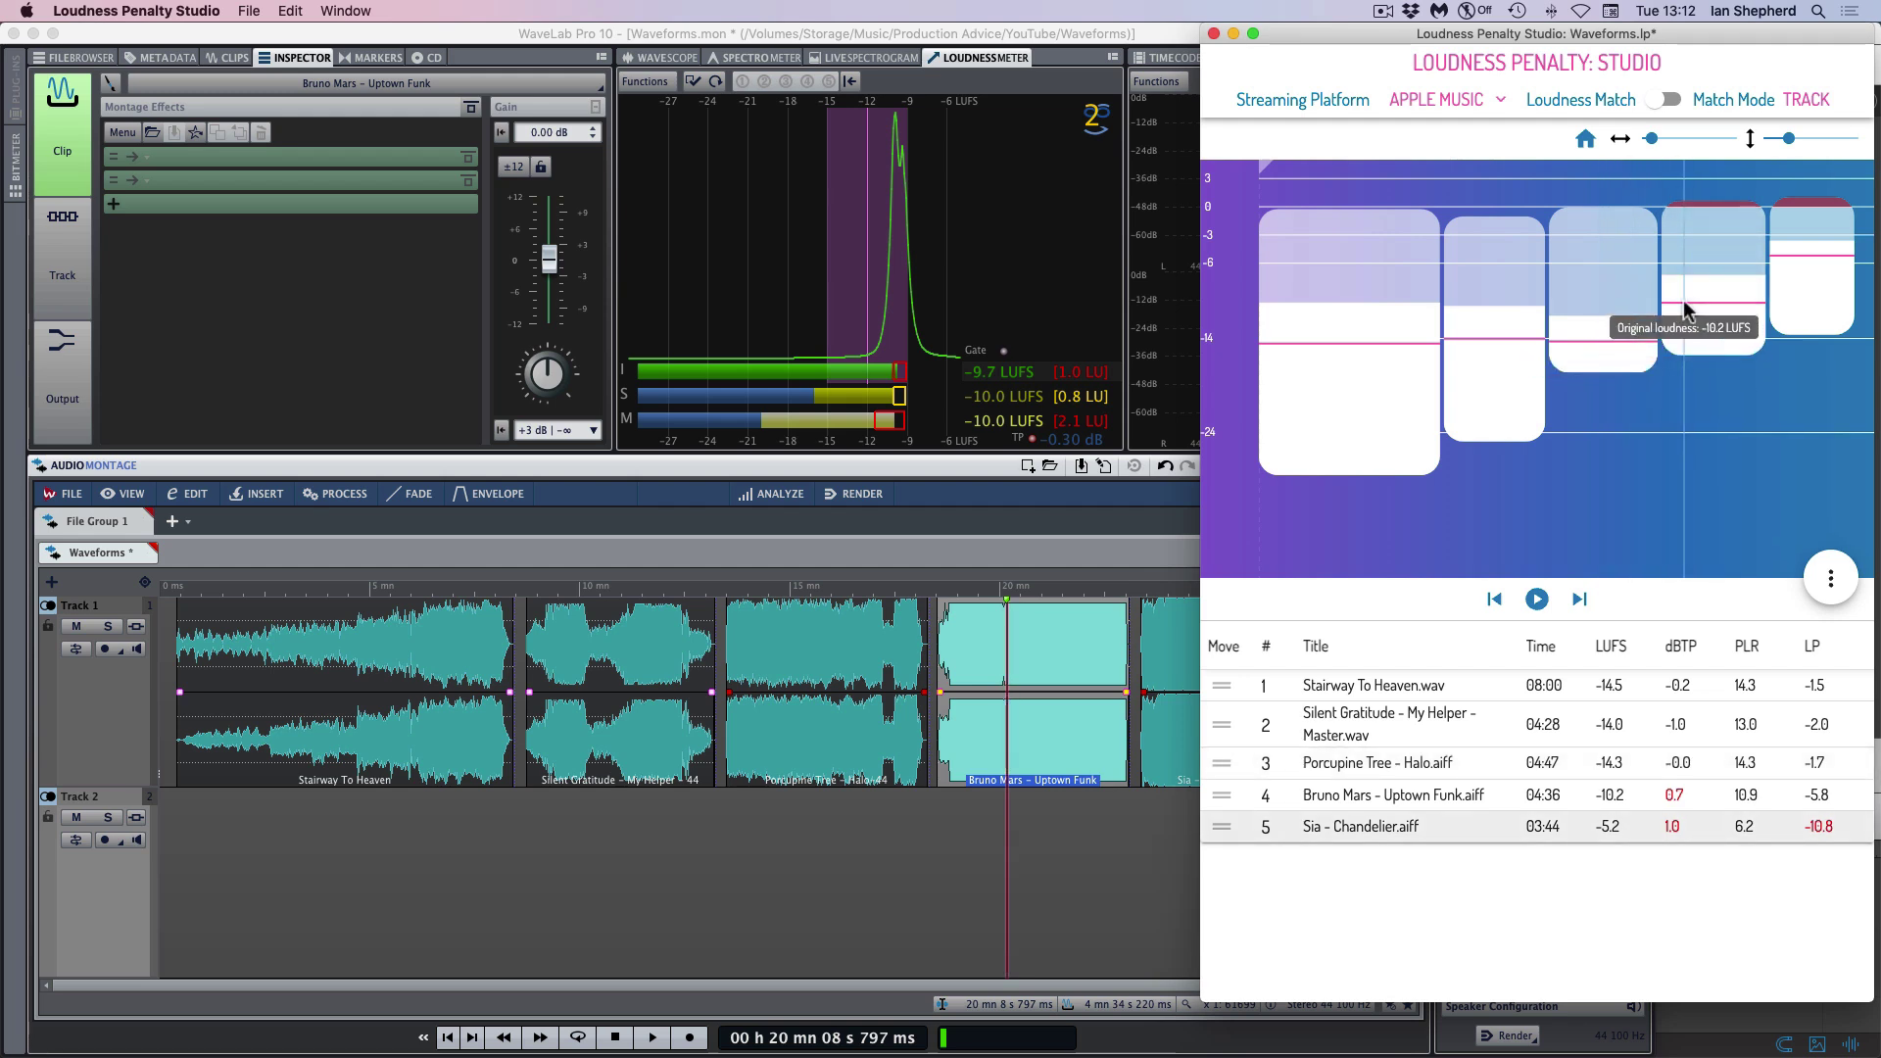
mouse_move(1678, 303)
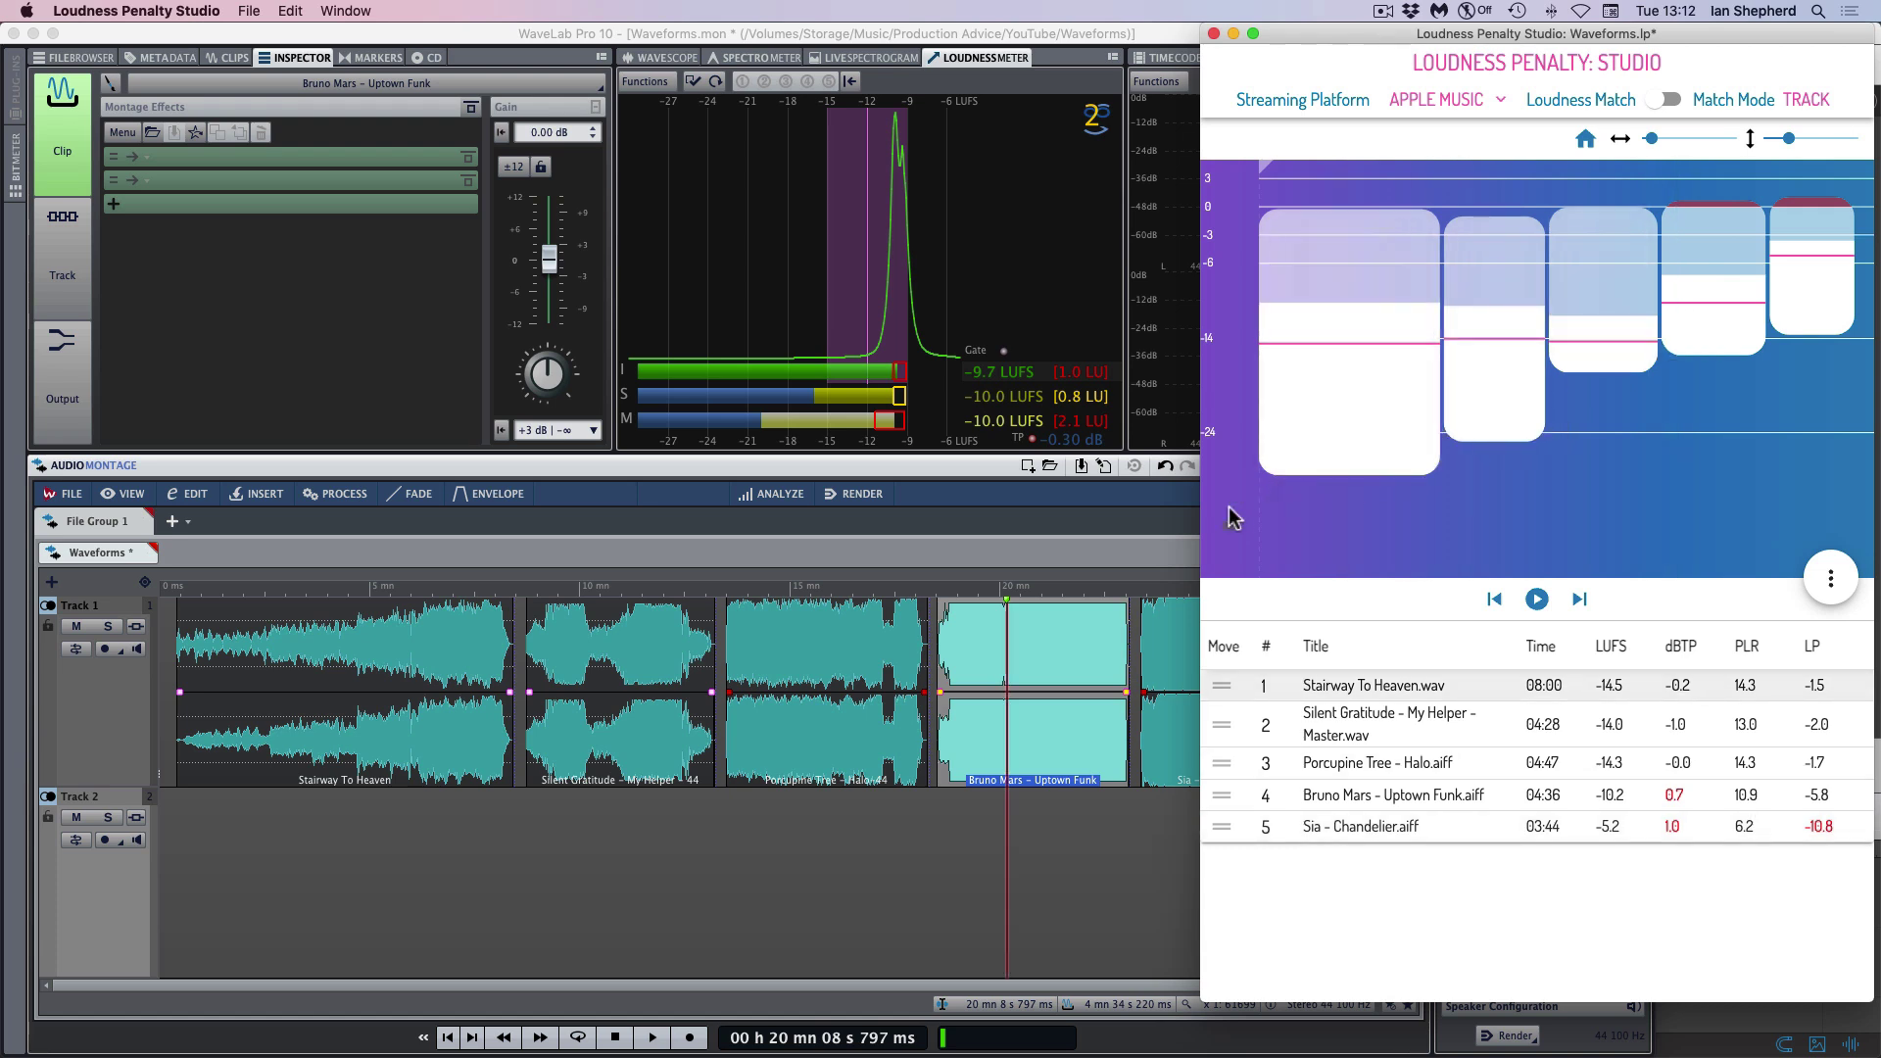
In WaveLab, play Bruno Mars – Uptown Funk from about 21 mn 22 s, then from about 22 mn.
left_click(1063, 592)
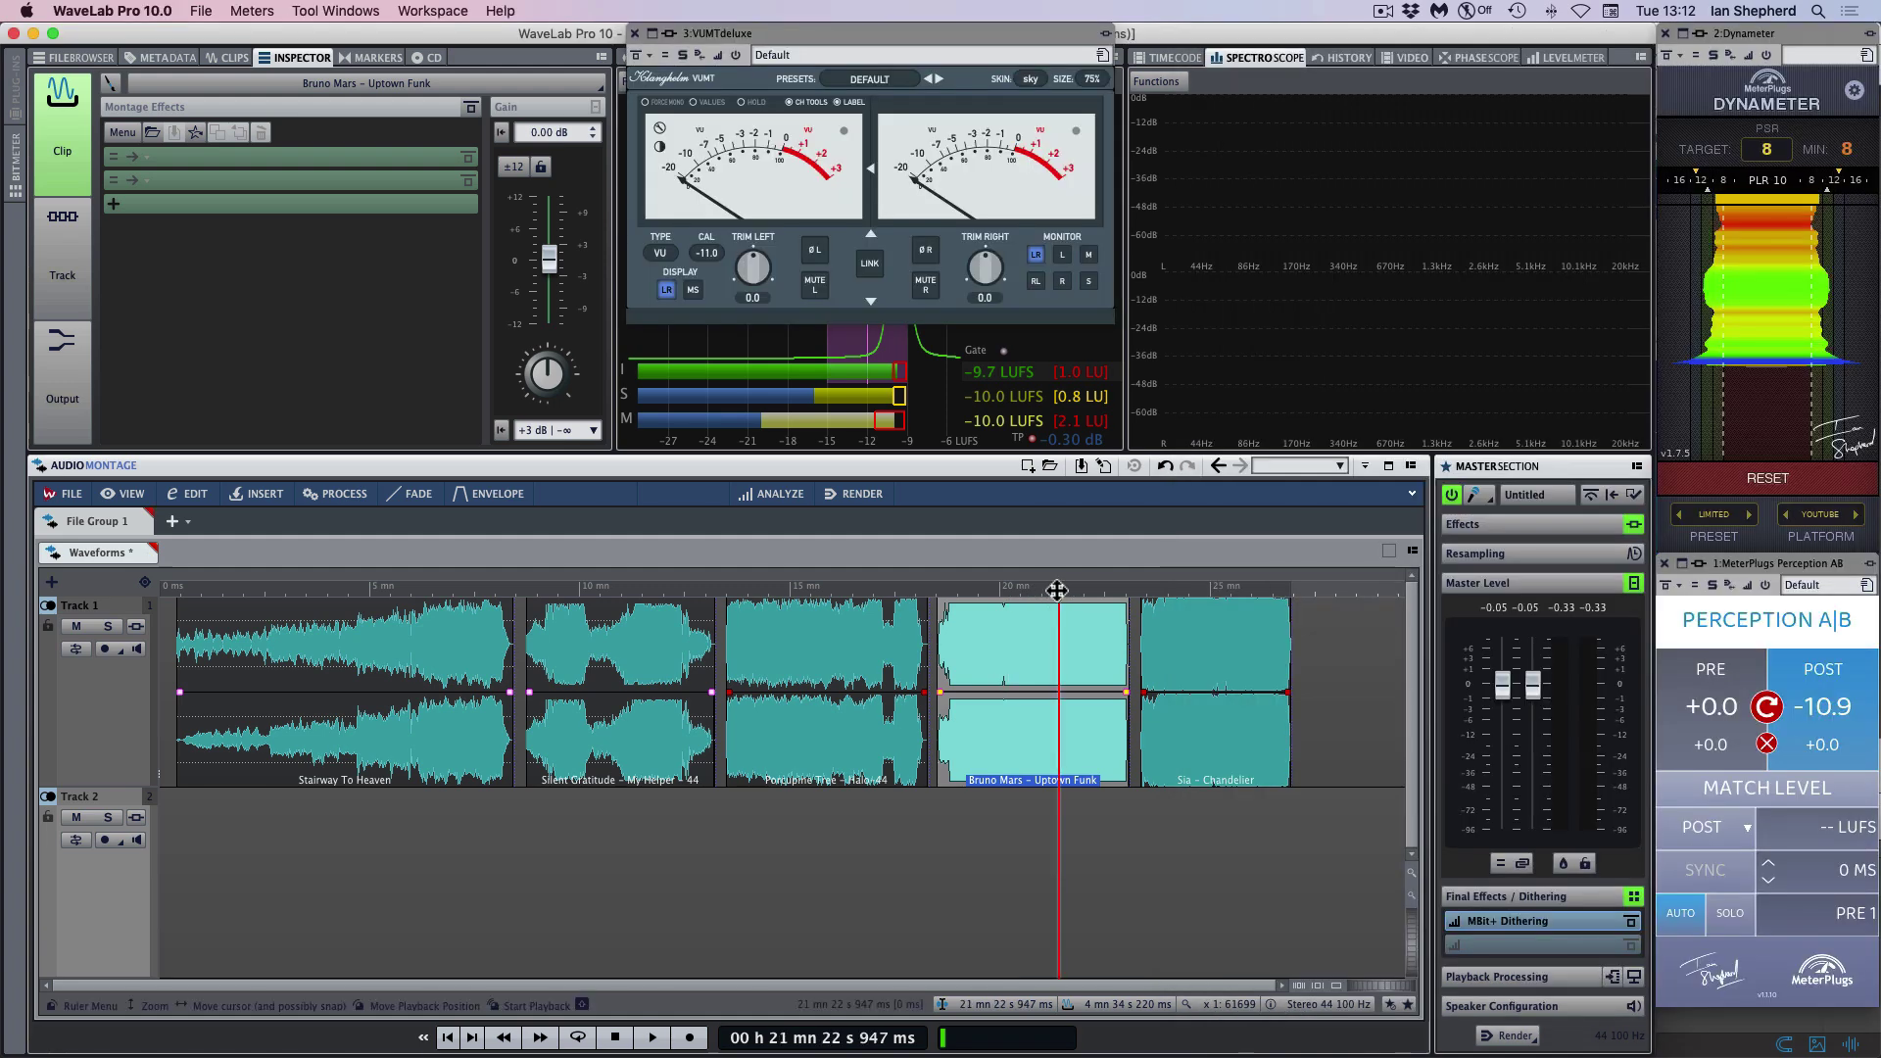
left_click(1056, 589)
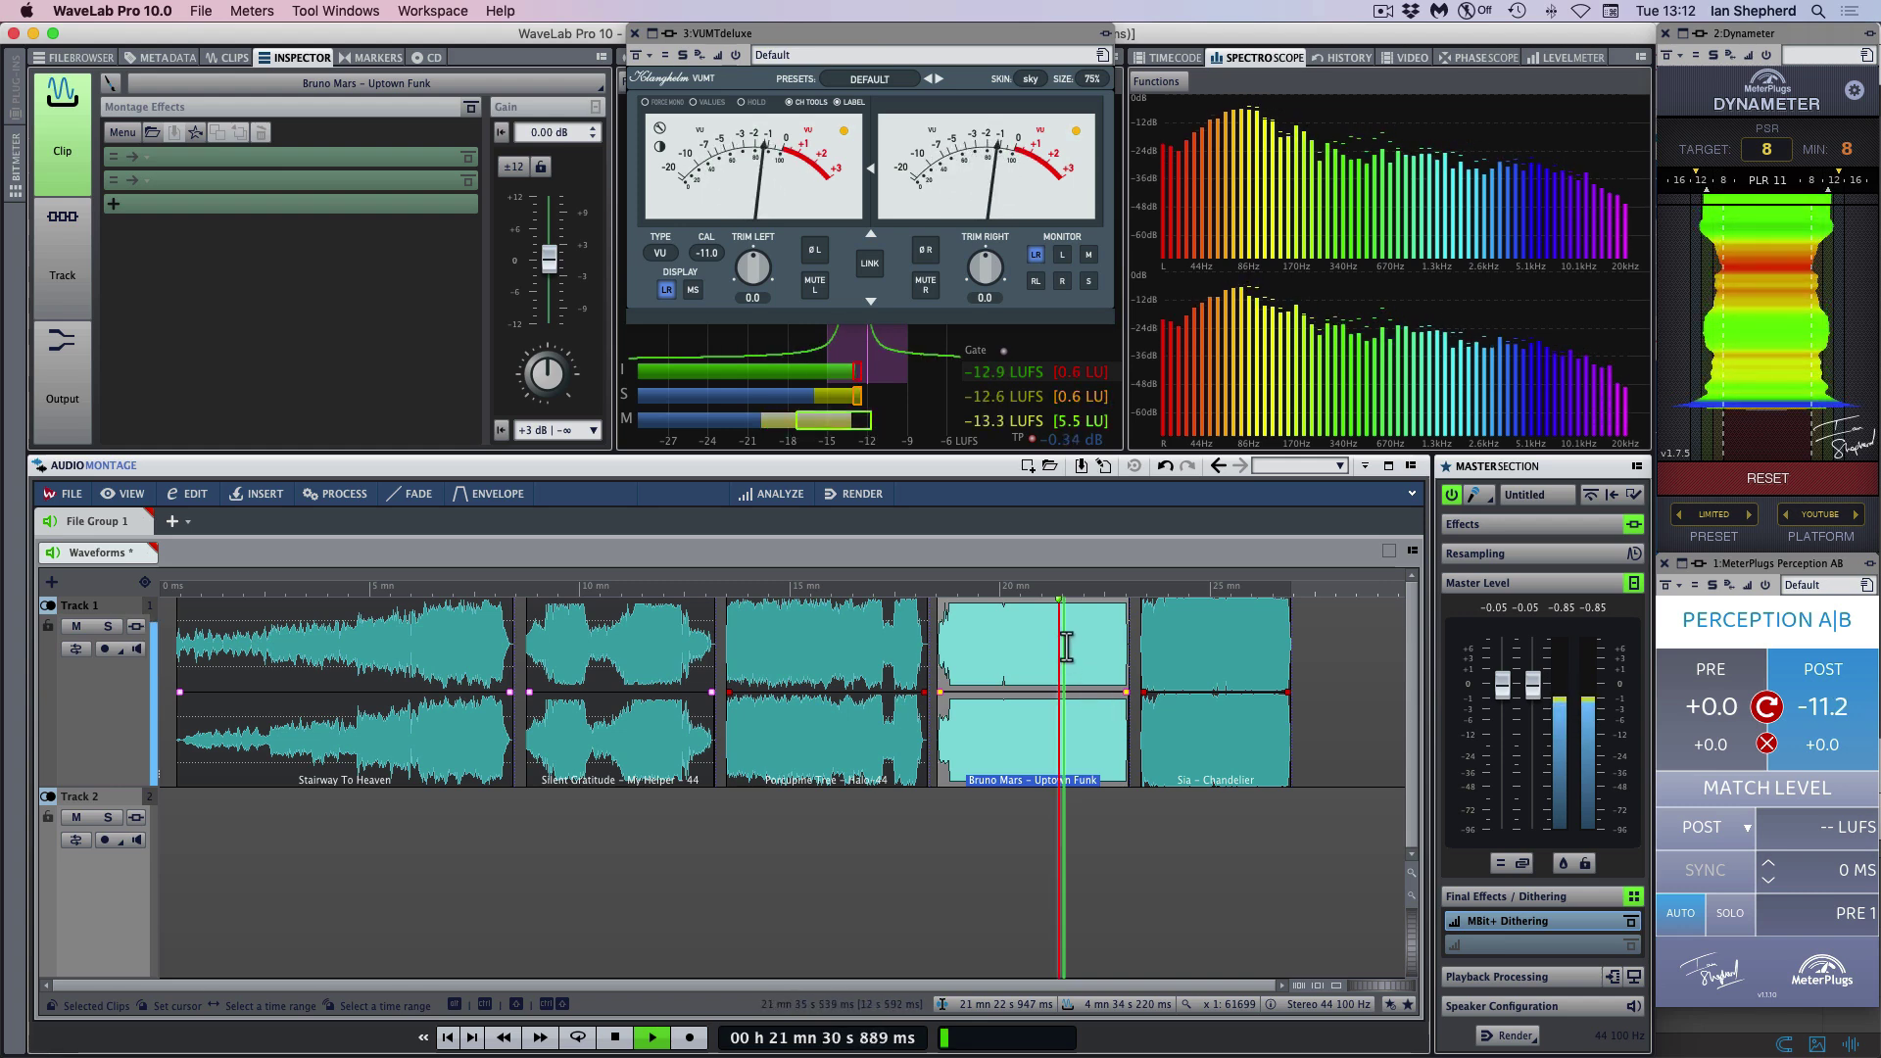
left_click(1085, 593)
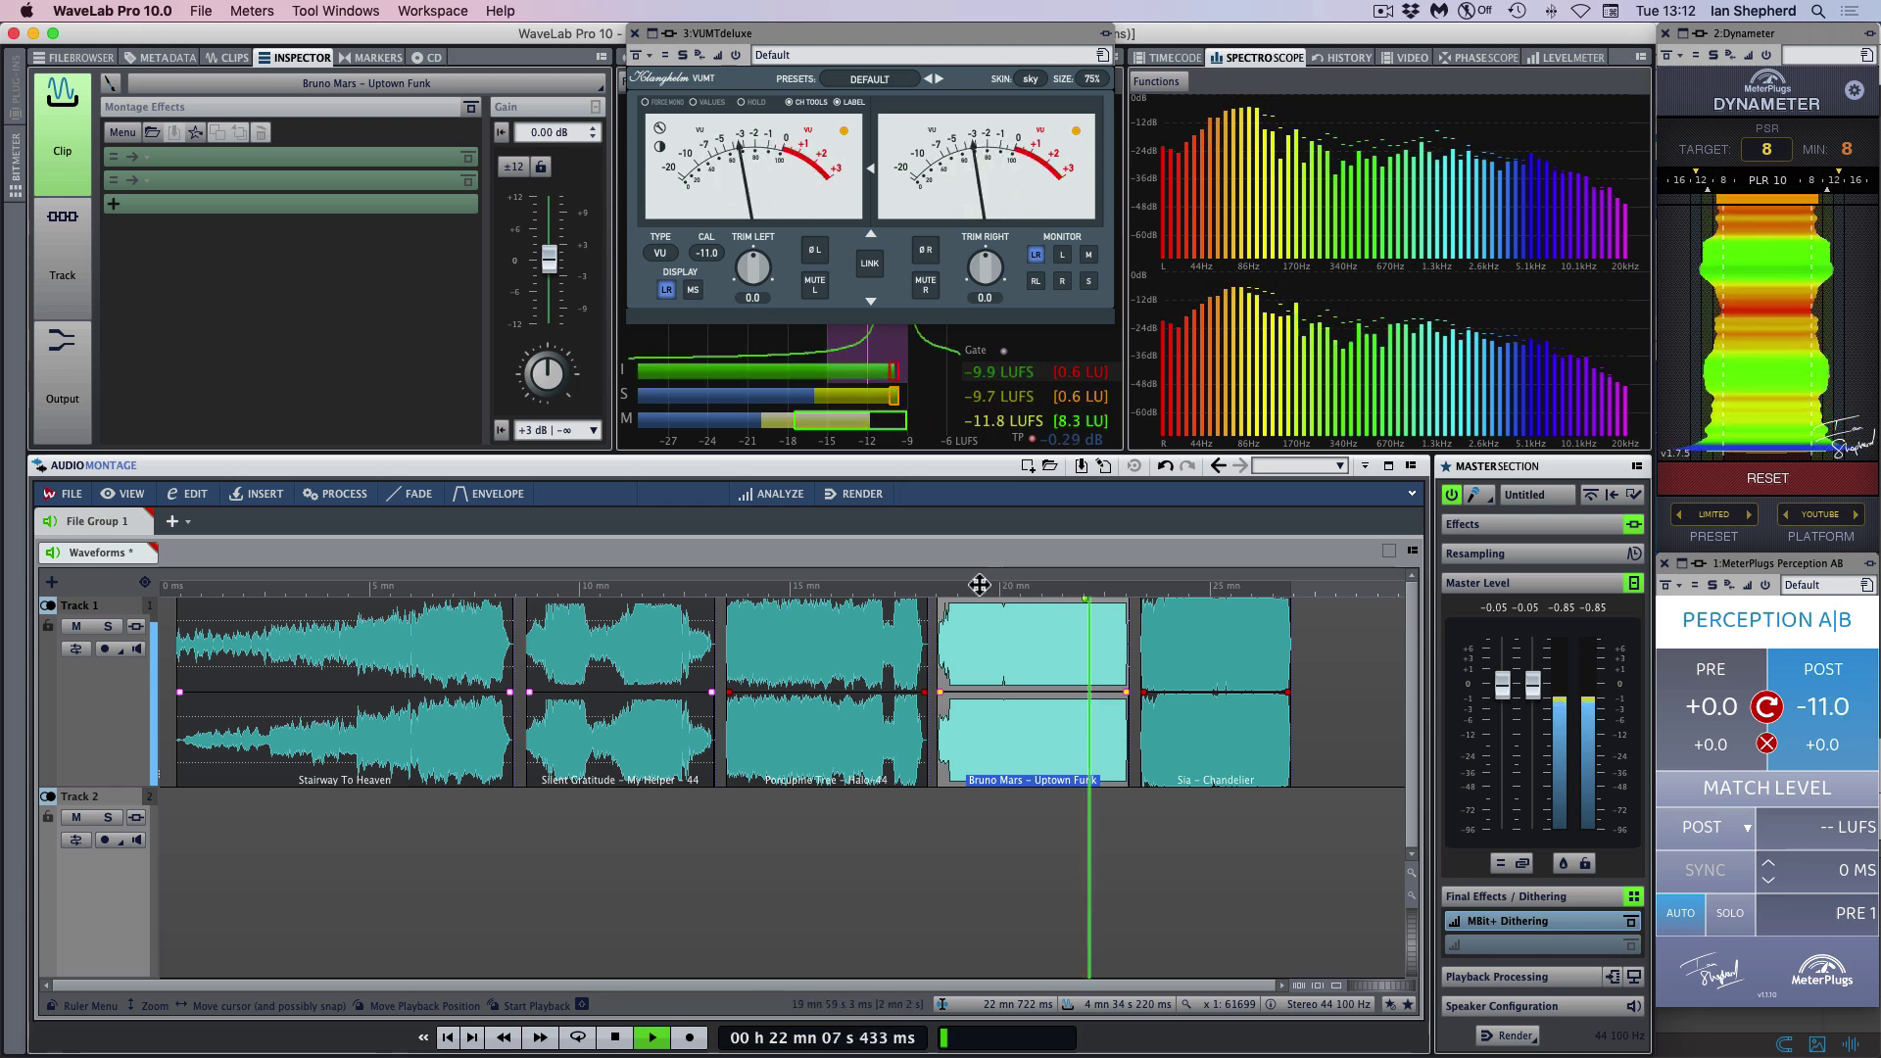
Audition Halo from about 17 mn 46 s, My Helper from about 11 mn 28 s and Stairway To Heaven from about 7 mn 44 s, then stop playback.
left_click(904, 588)
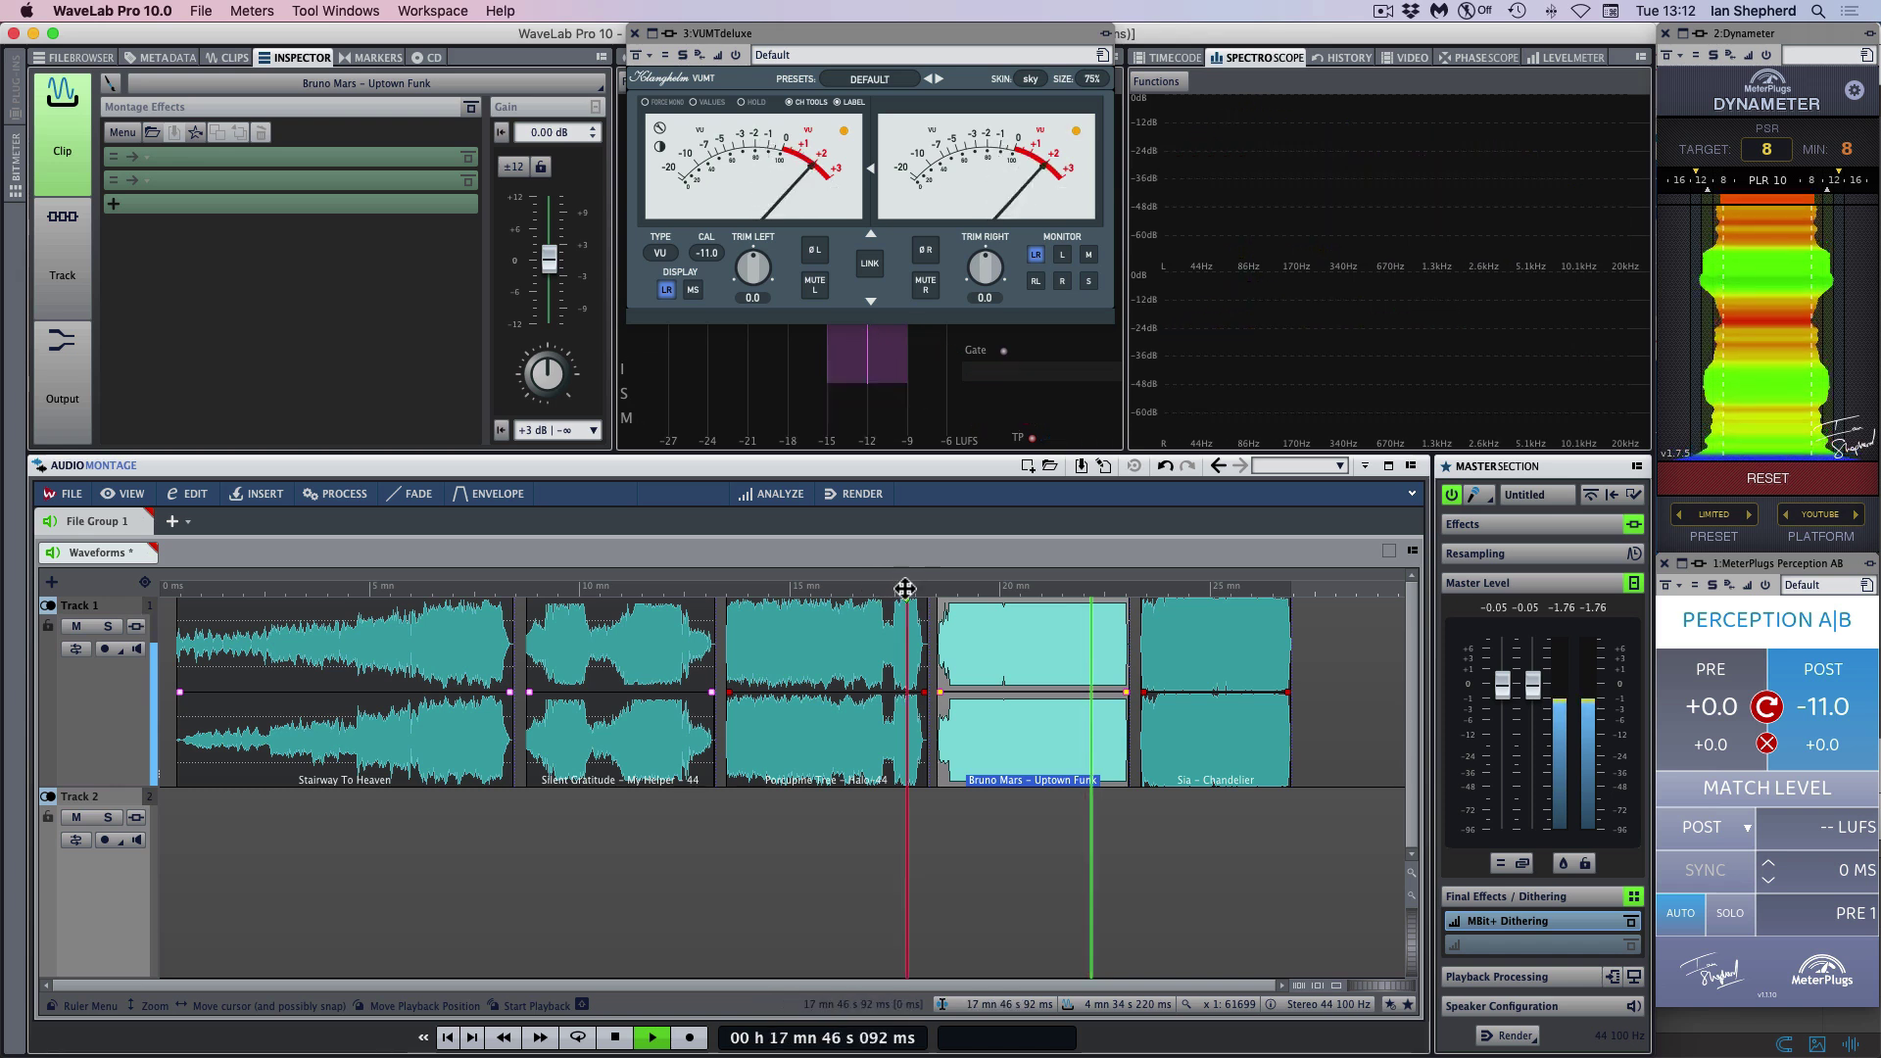
left_click(640, 589)
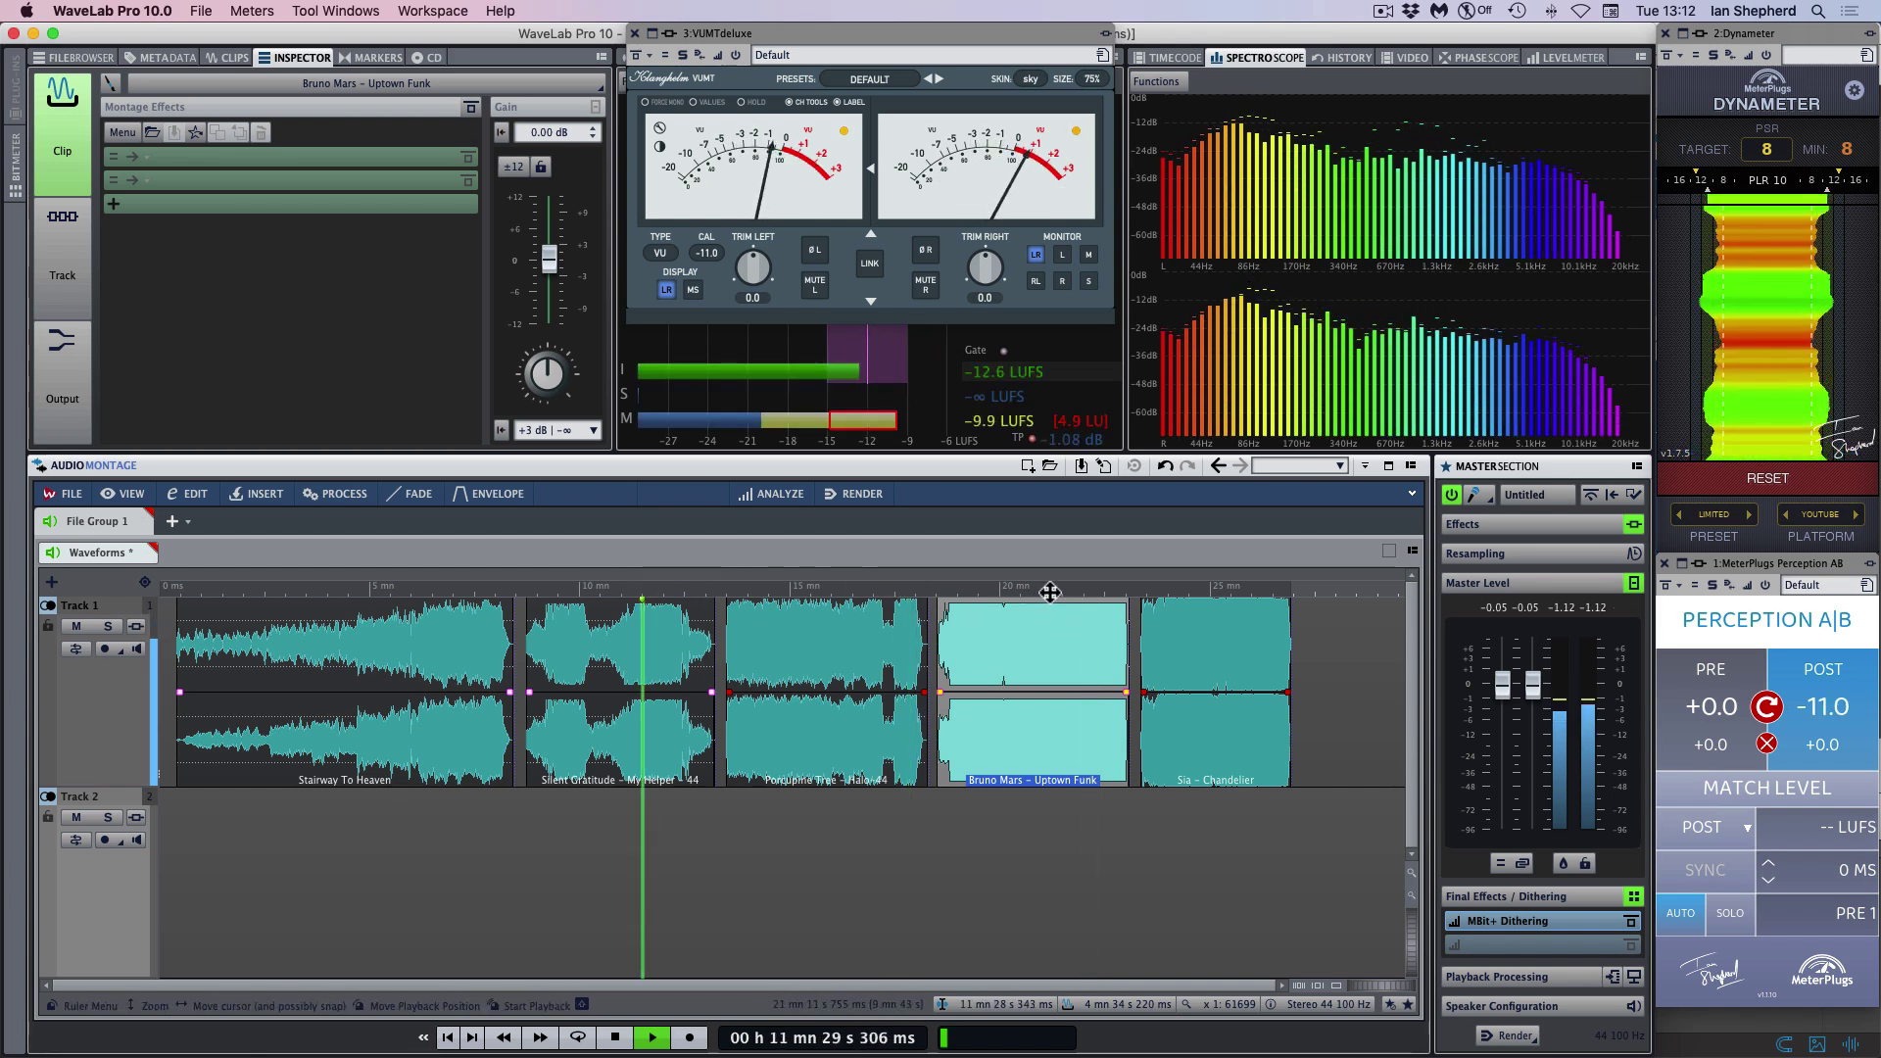
left_click(484, 590)
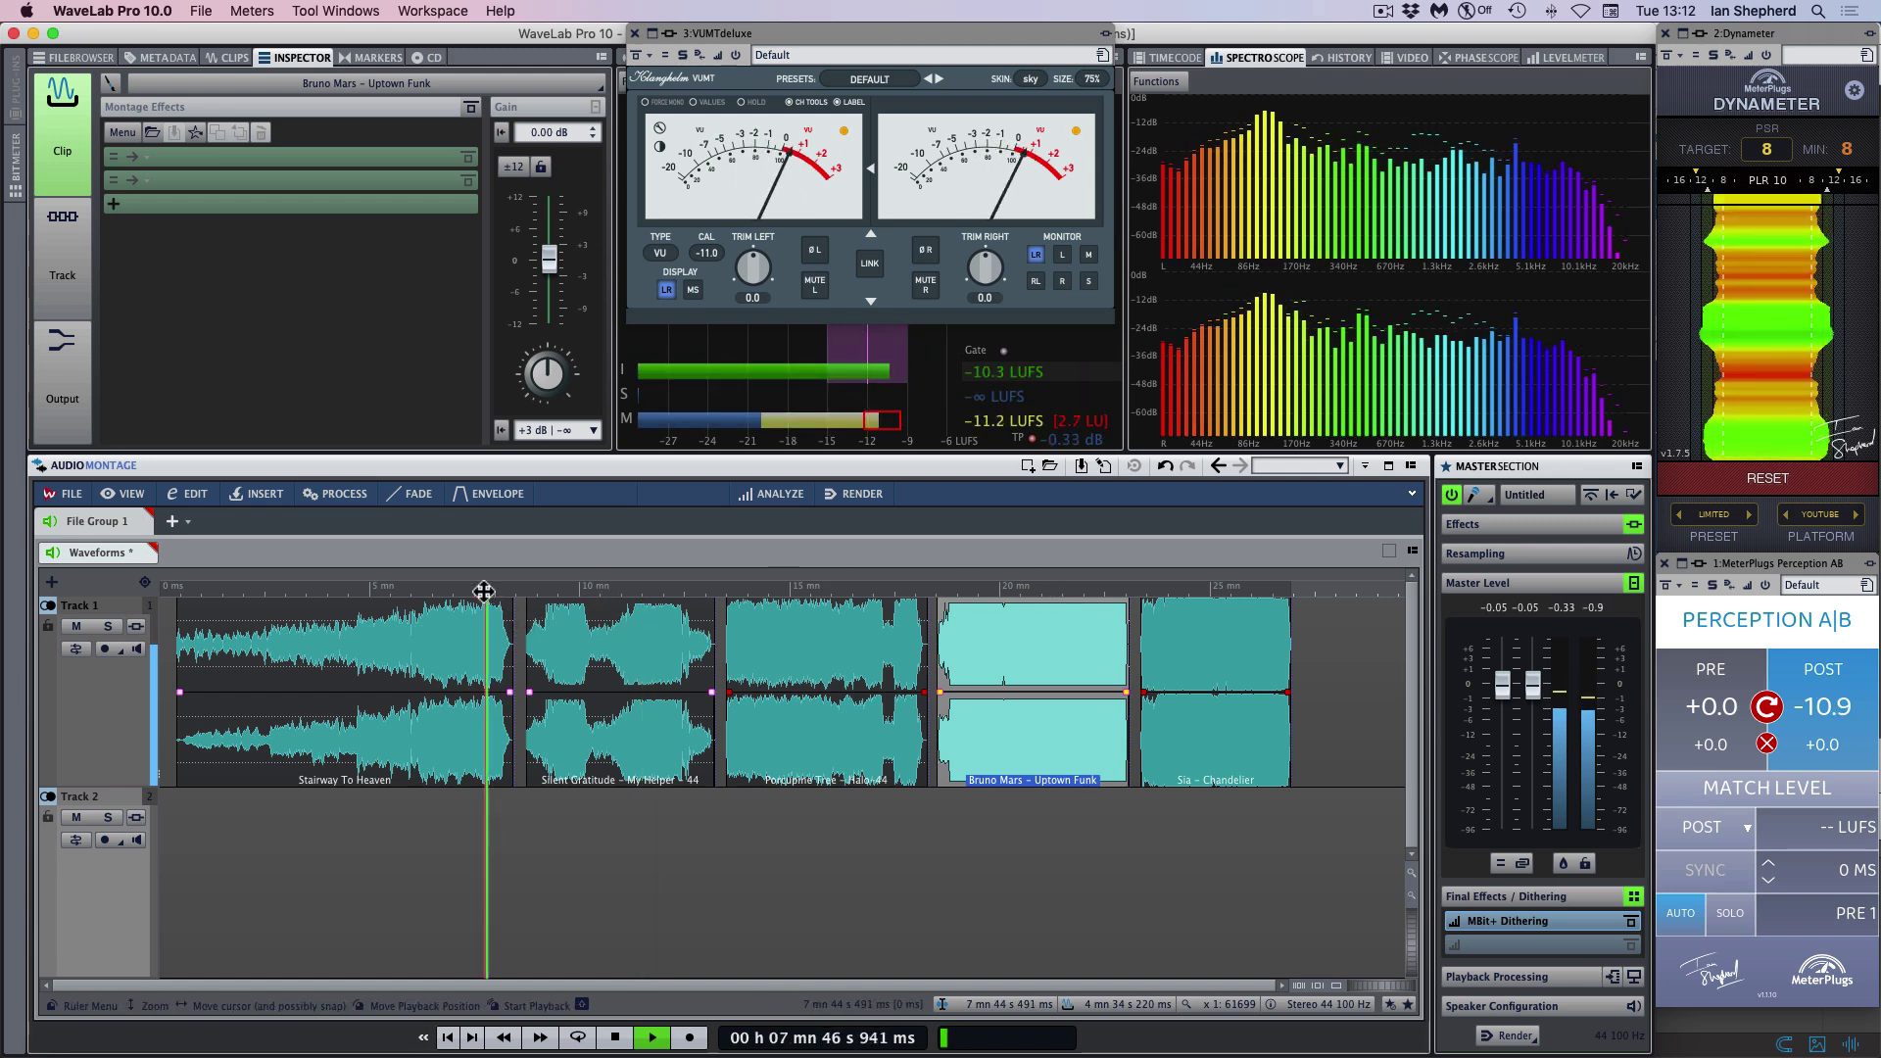
key("space")
left_click(805, 849)
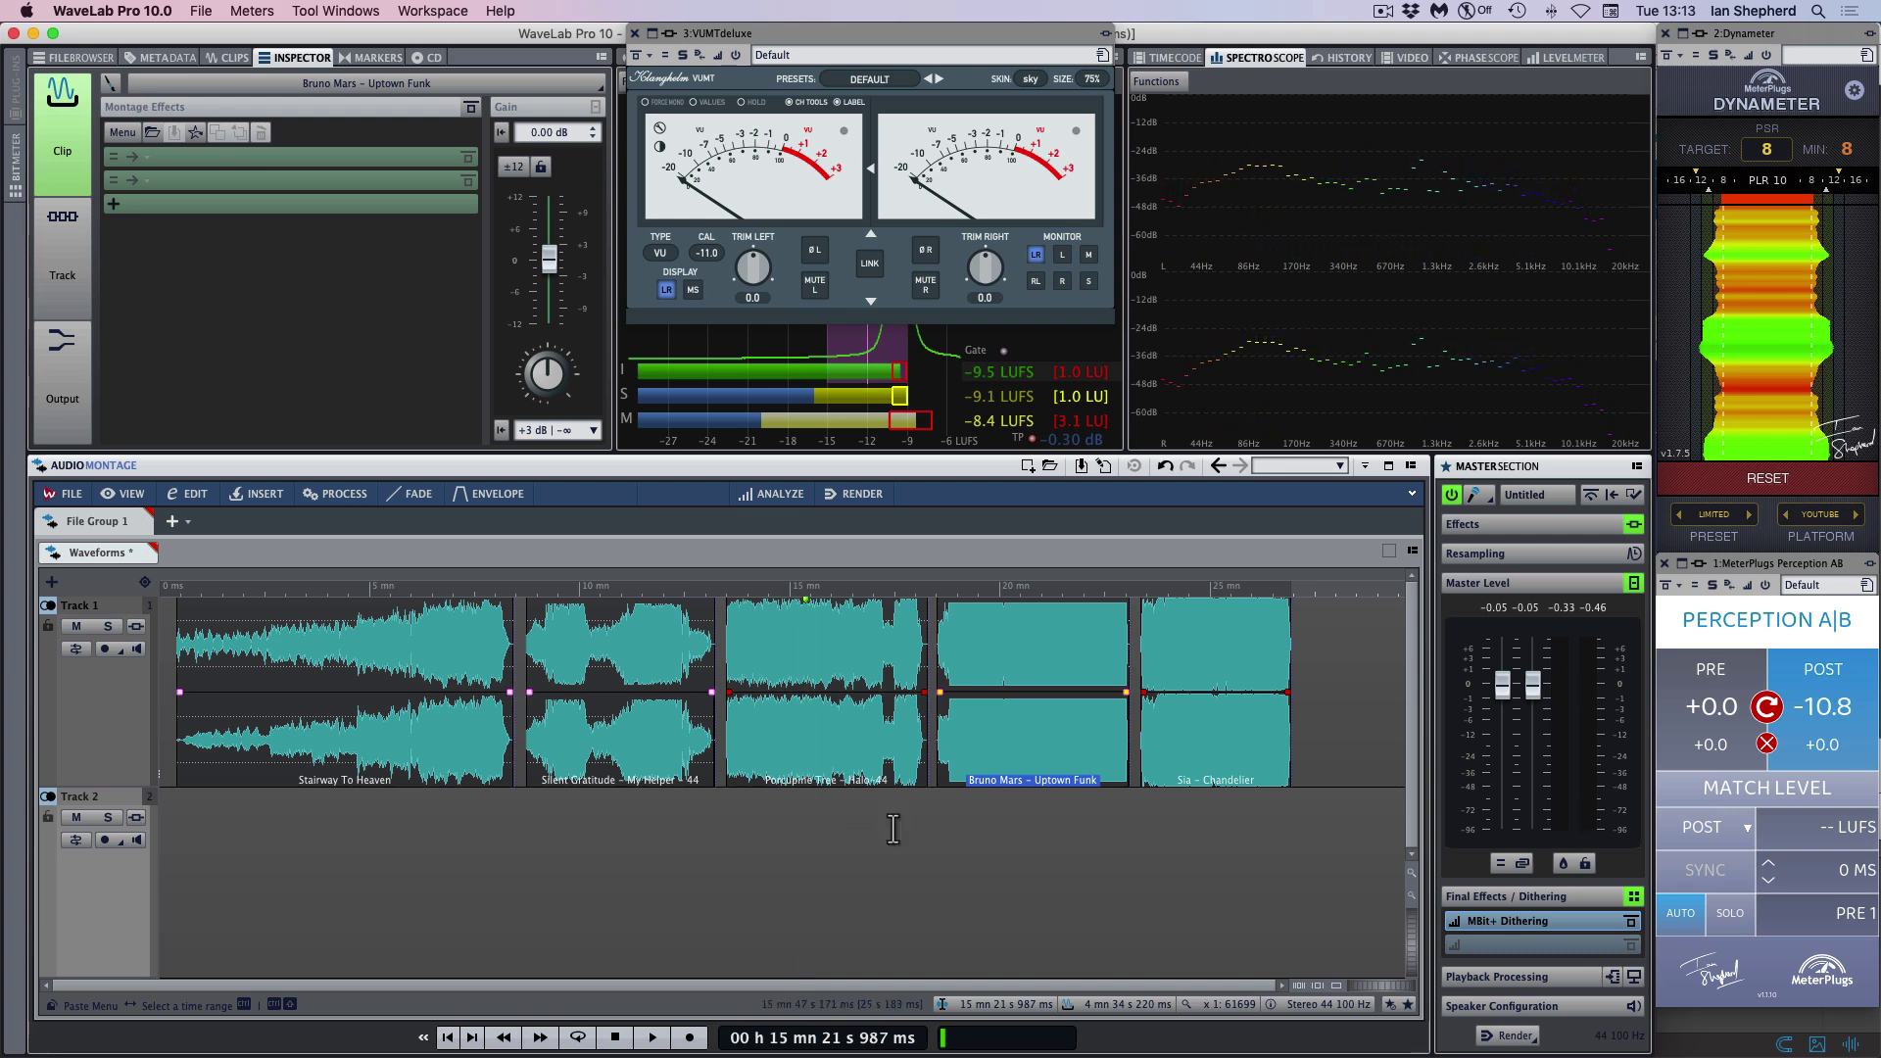
Select the Uptown Funk clip, then switch to Loudness Penalty Studio and narrow its window slightly to uncover more of the montage.
mouse_move(1086, 780)
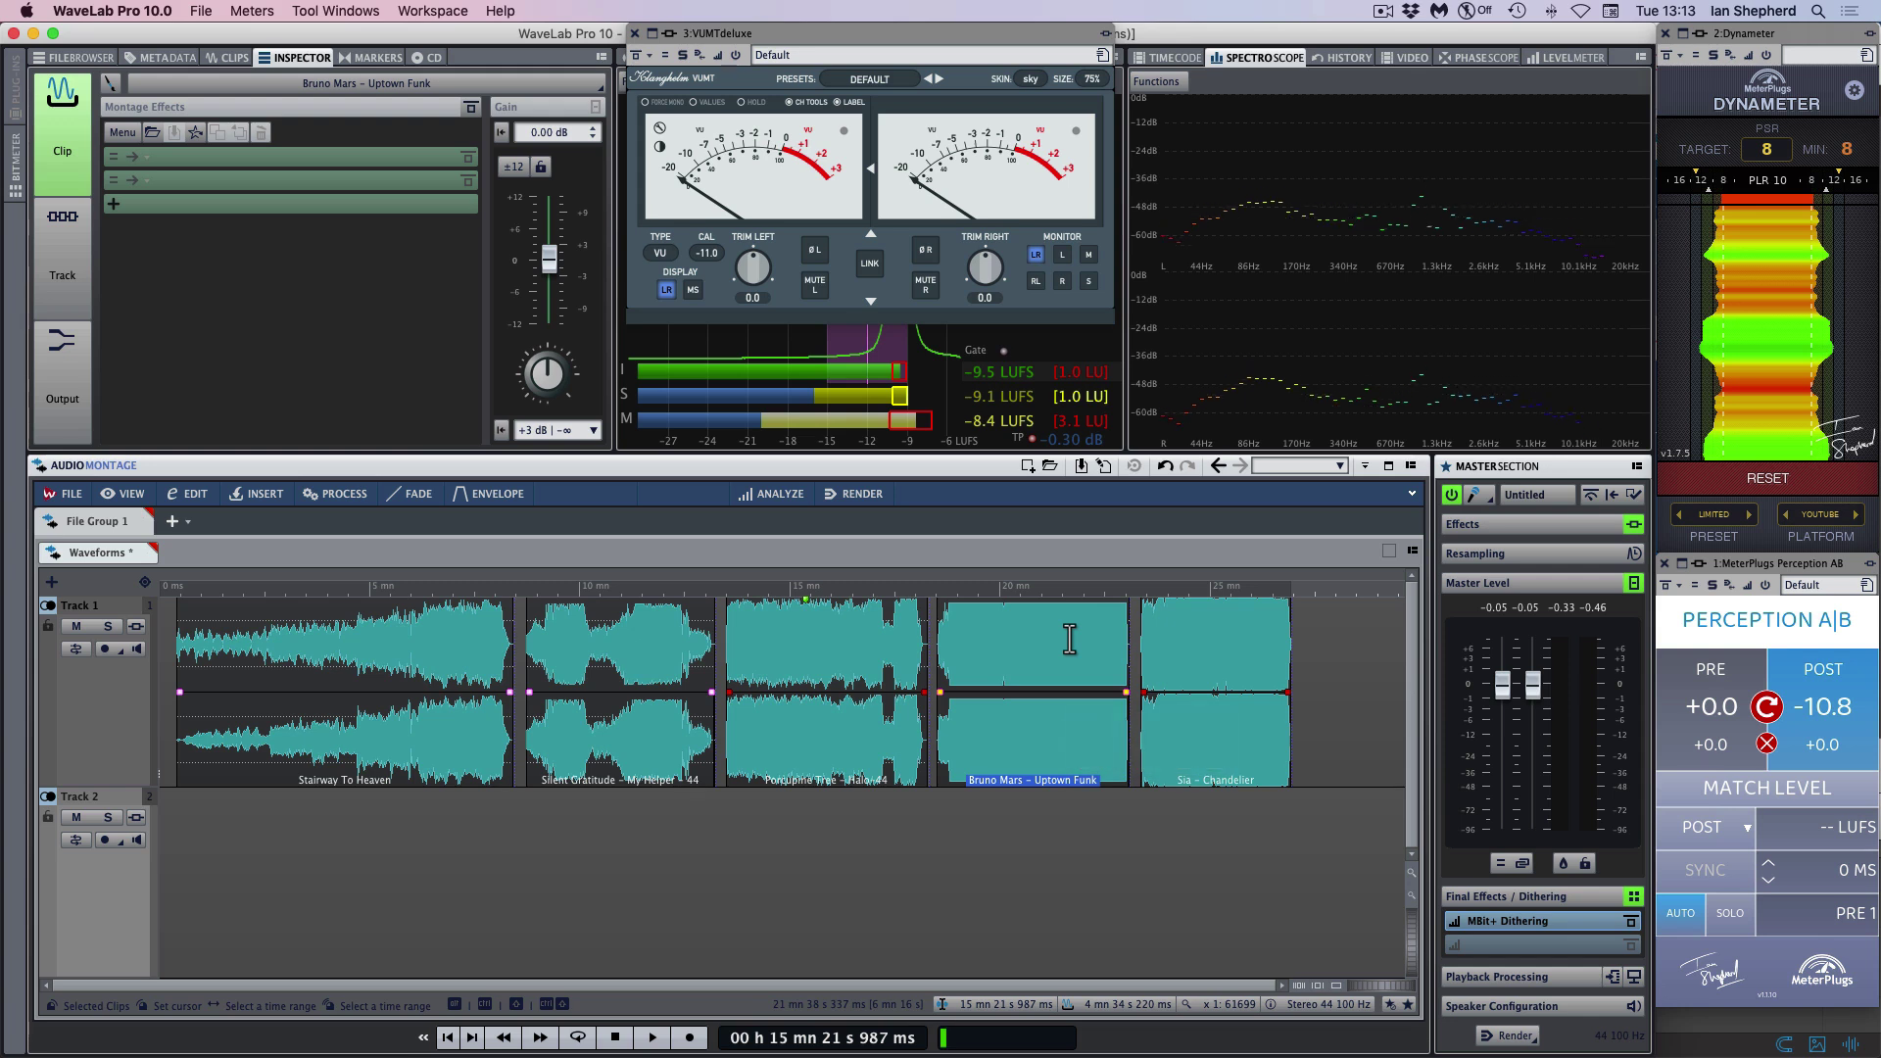
left_click(1009, 746)
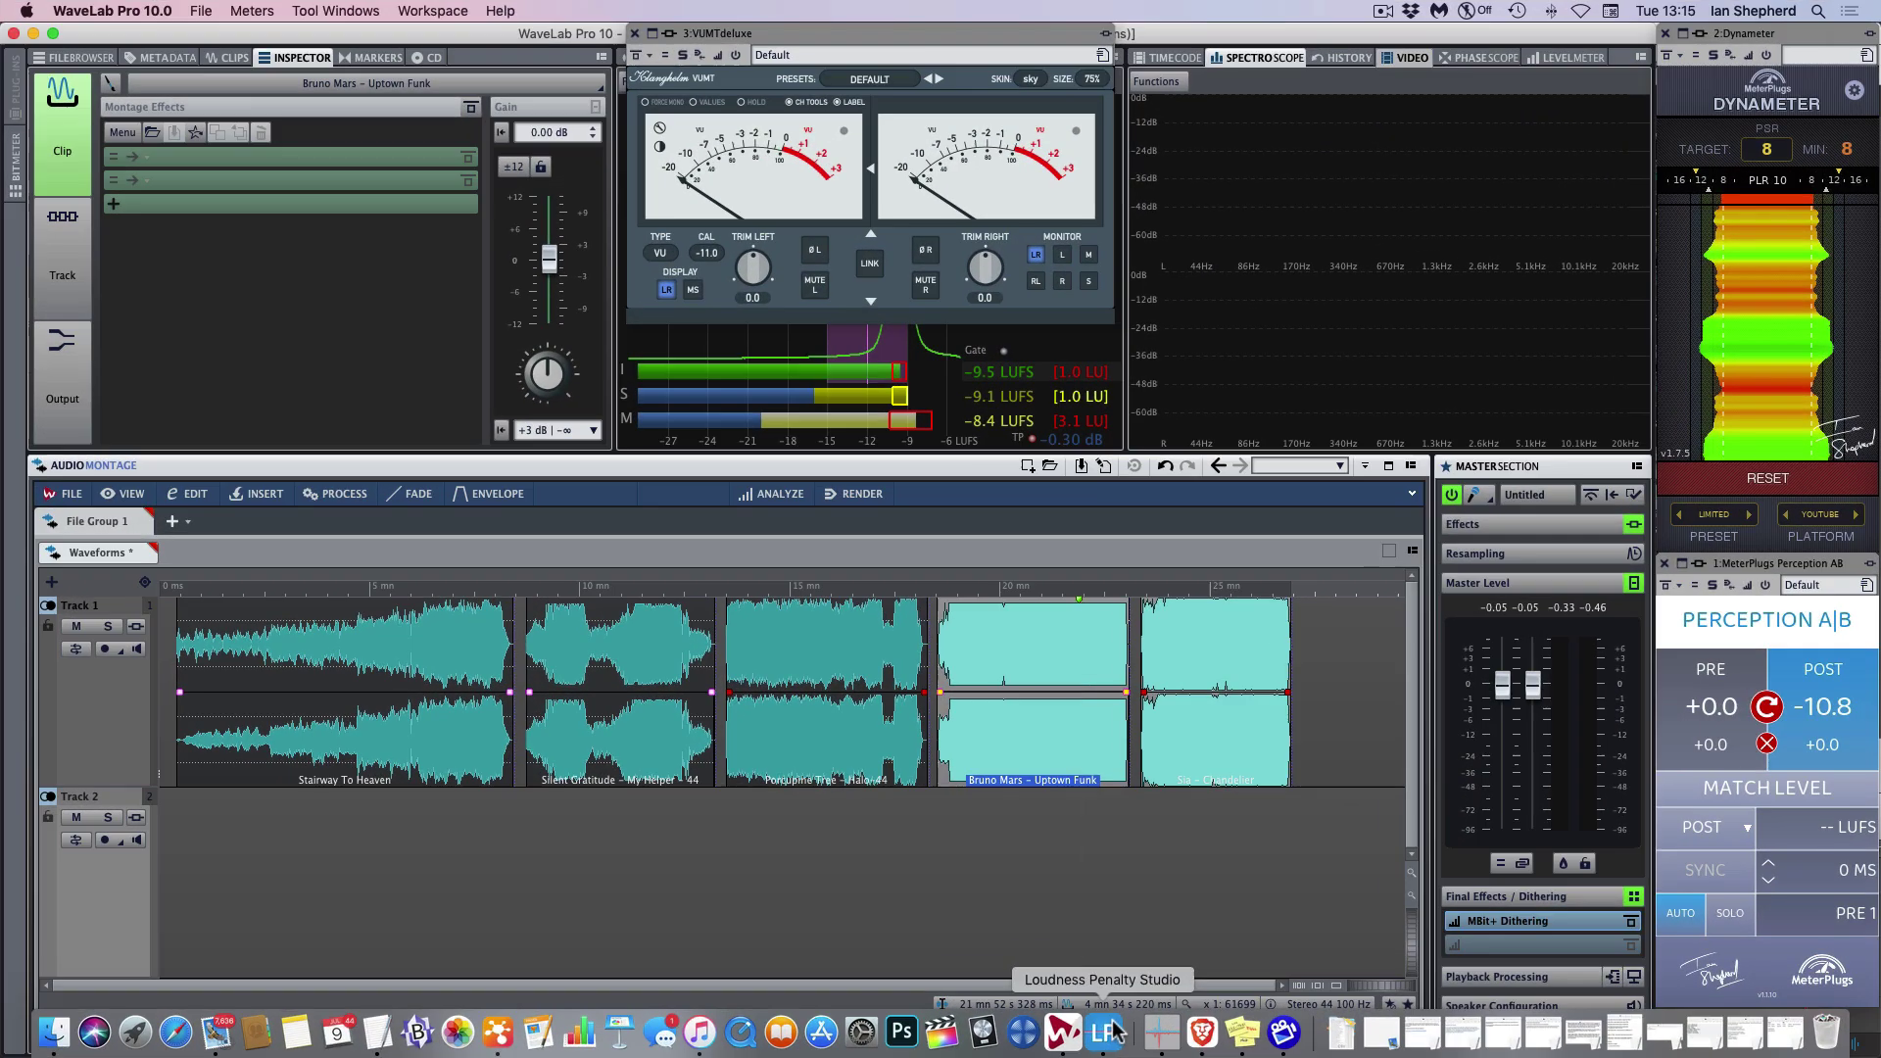
left_click(1107, 1030)
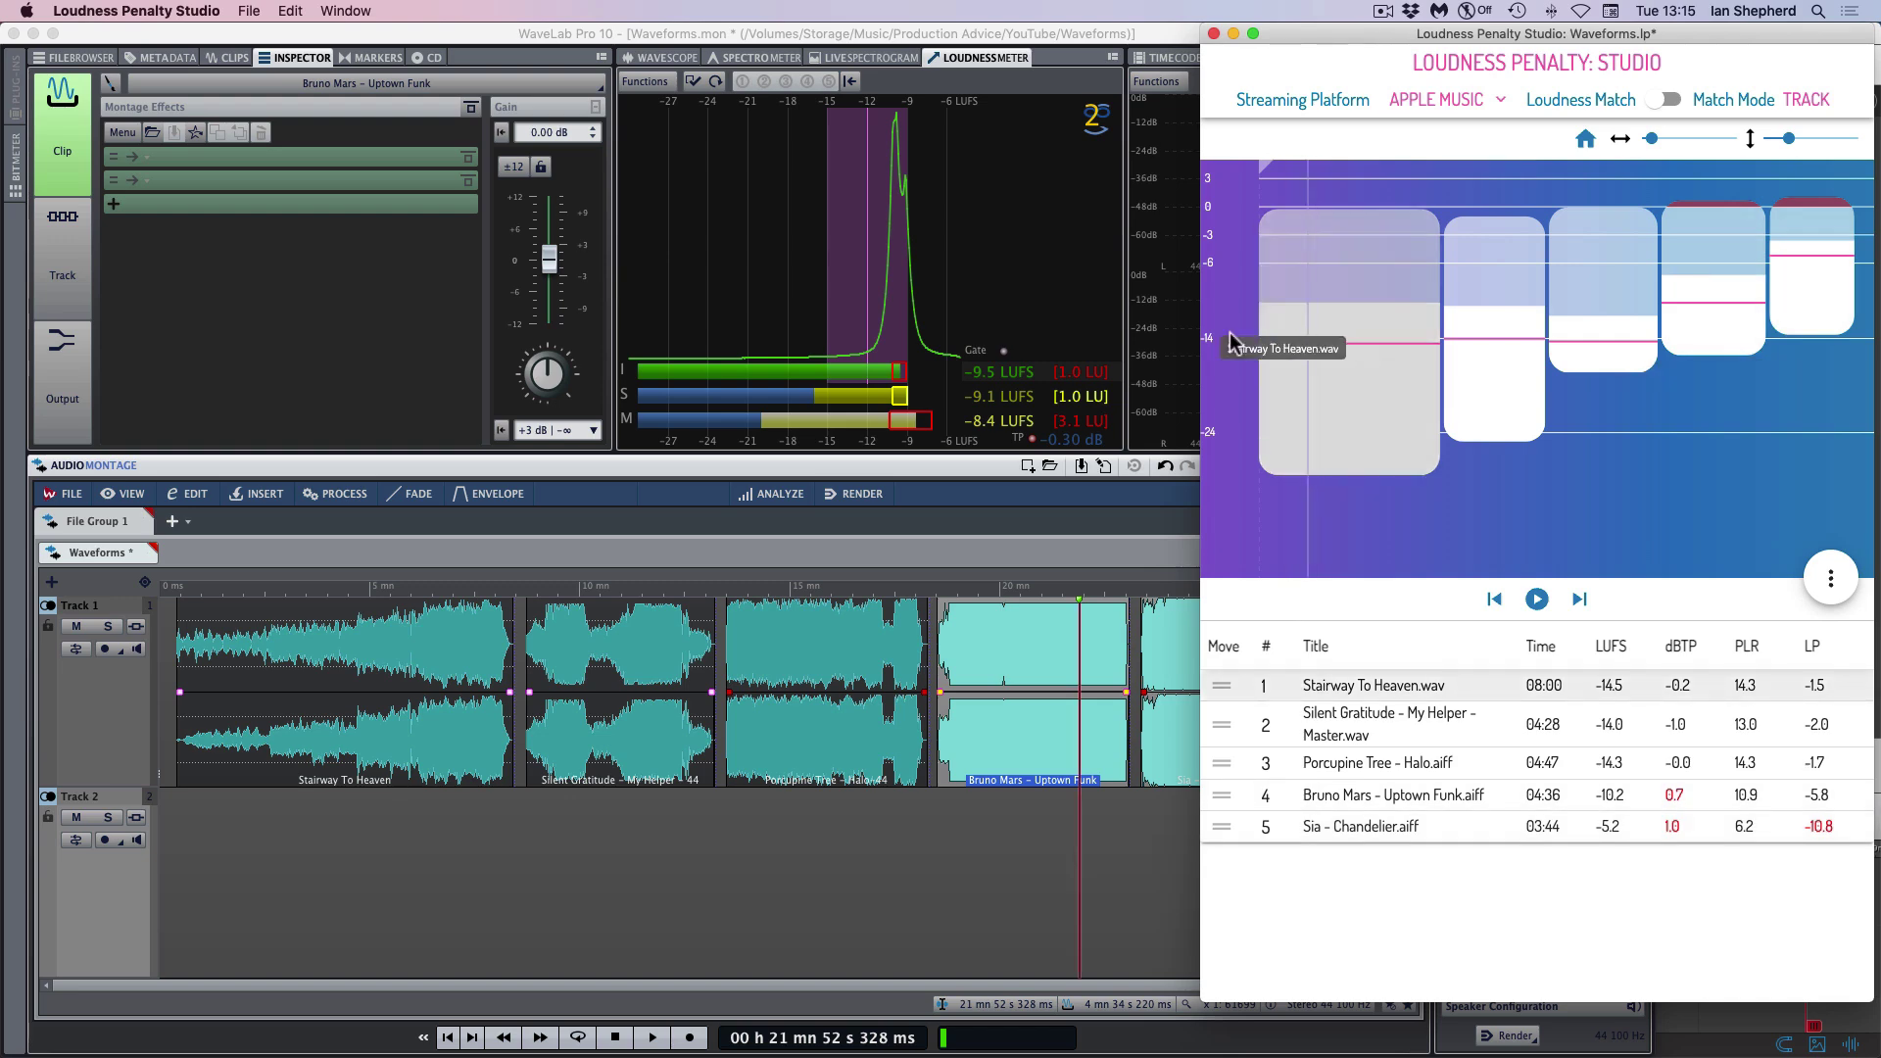
left_click_drag(1202, 315, 1247, 318)
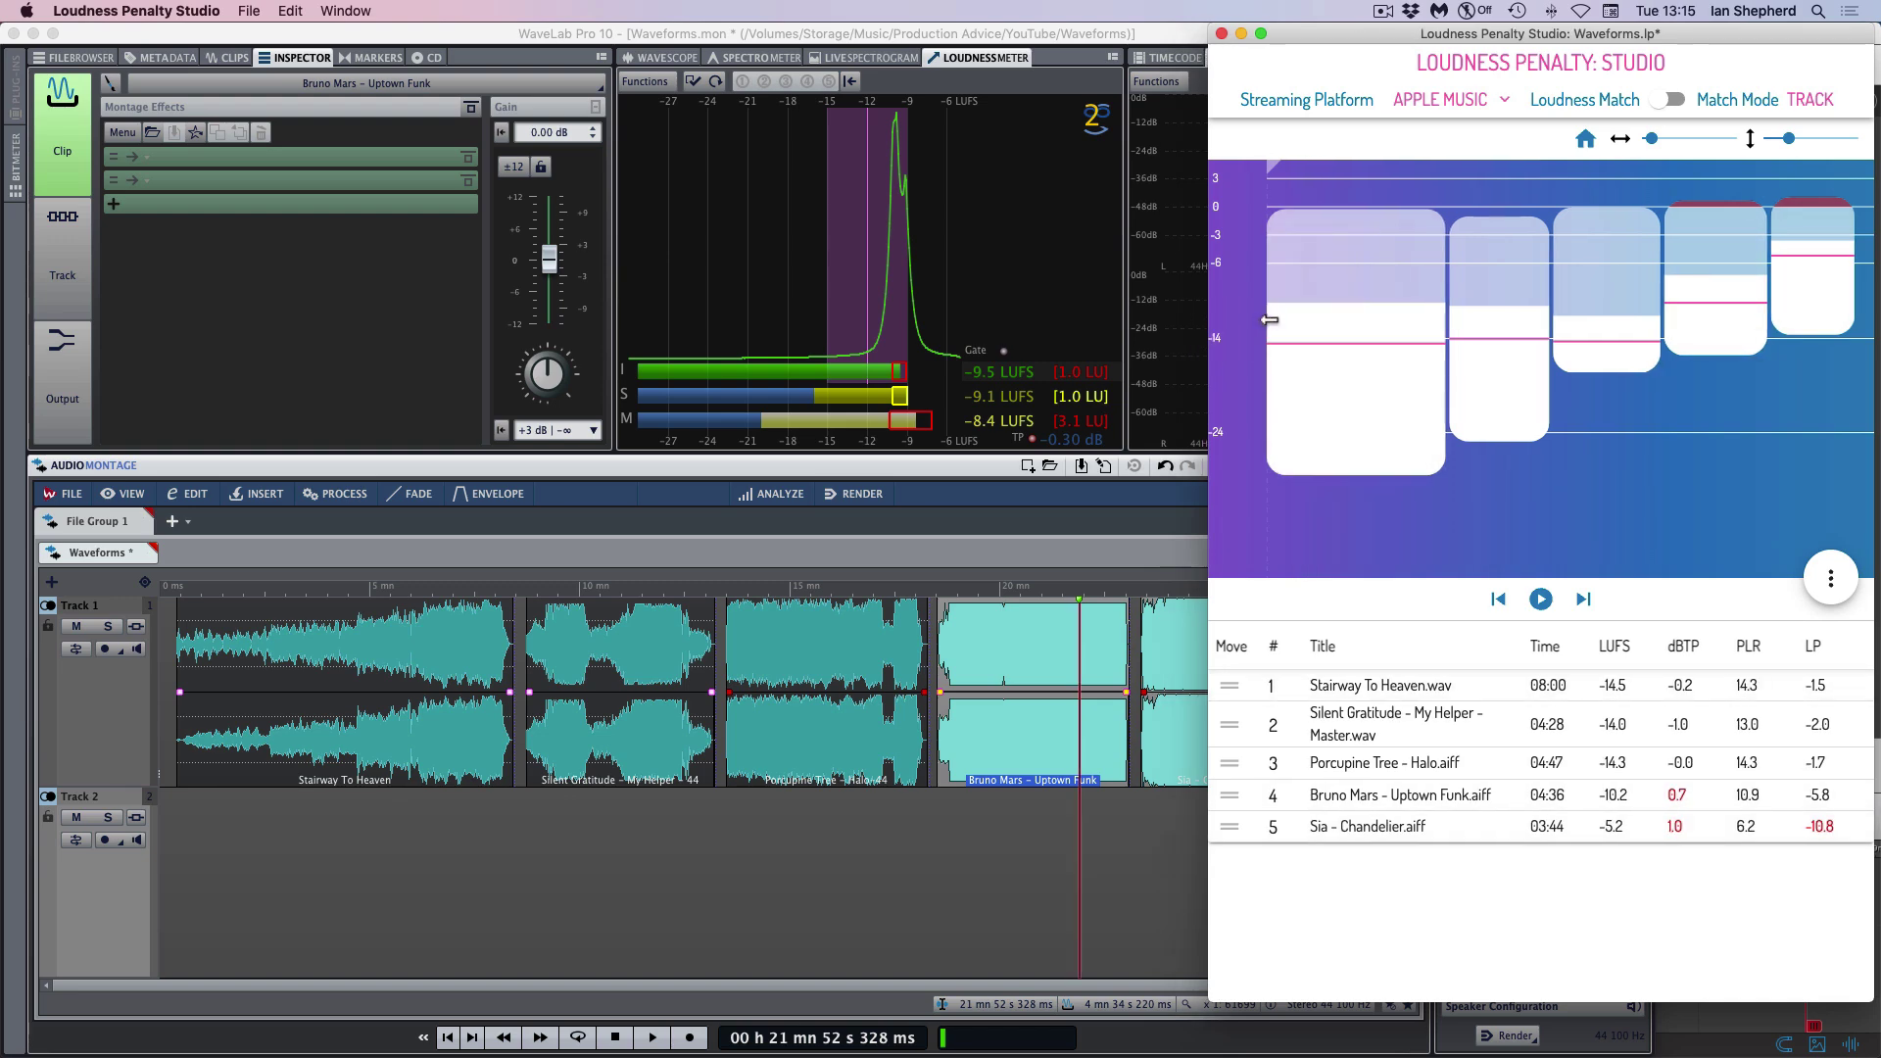
Select the Sia – Chandelier clip in WaveLab, then compare its loudness block with Uptown Funk's in Loudness Penalty Studio.
left_click(1144, 871)
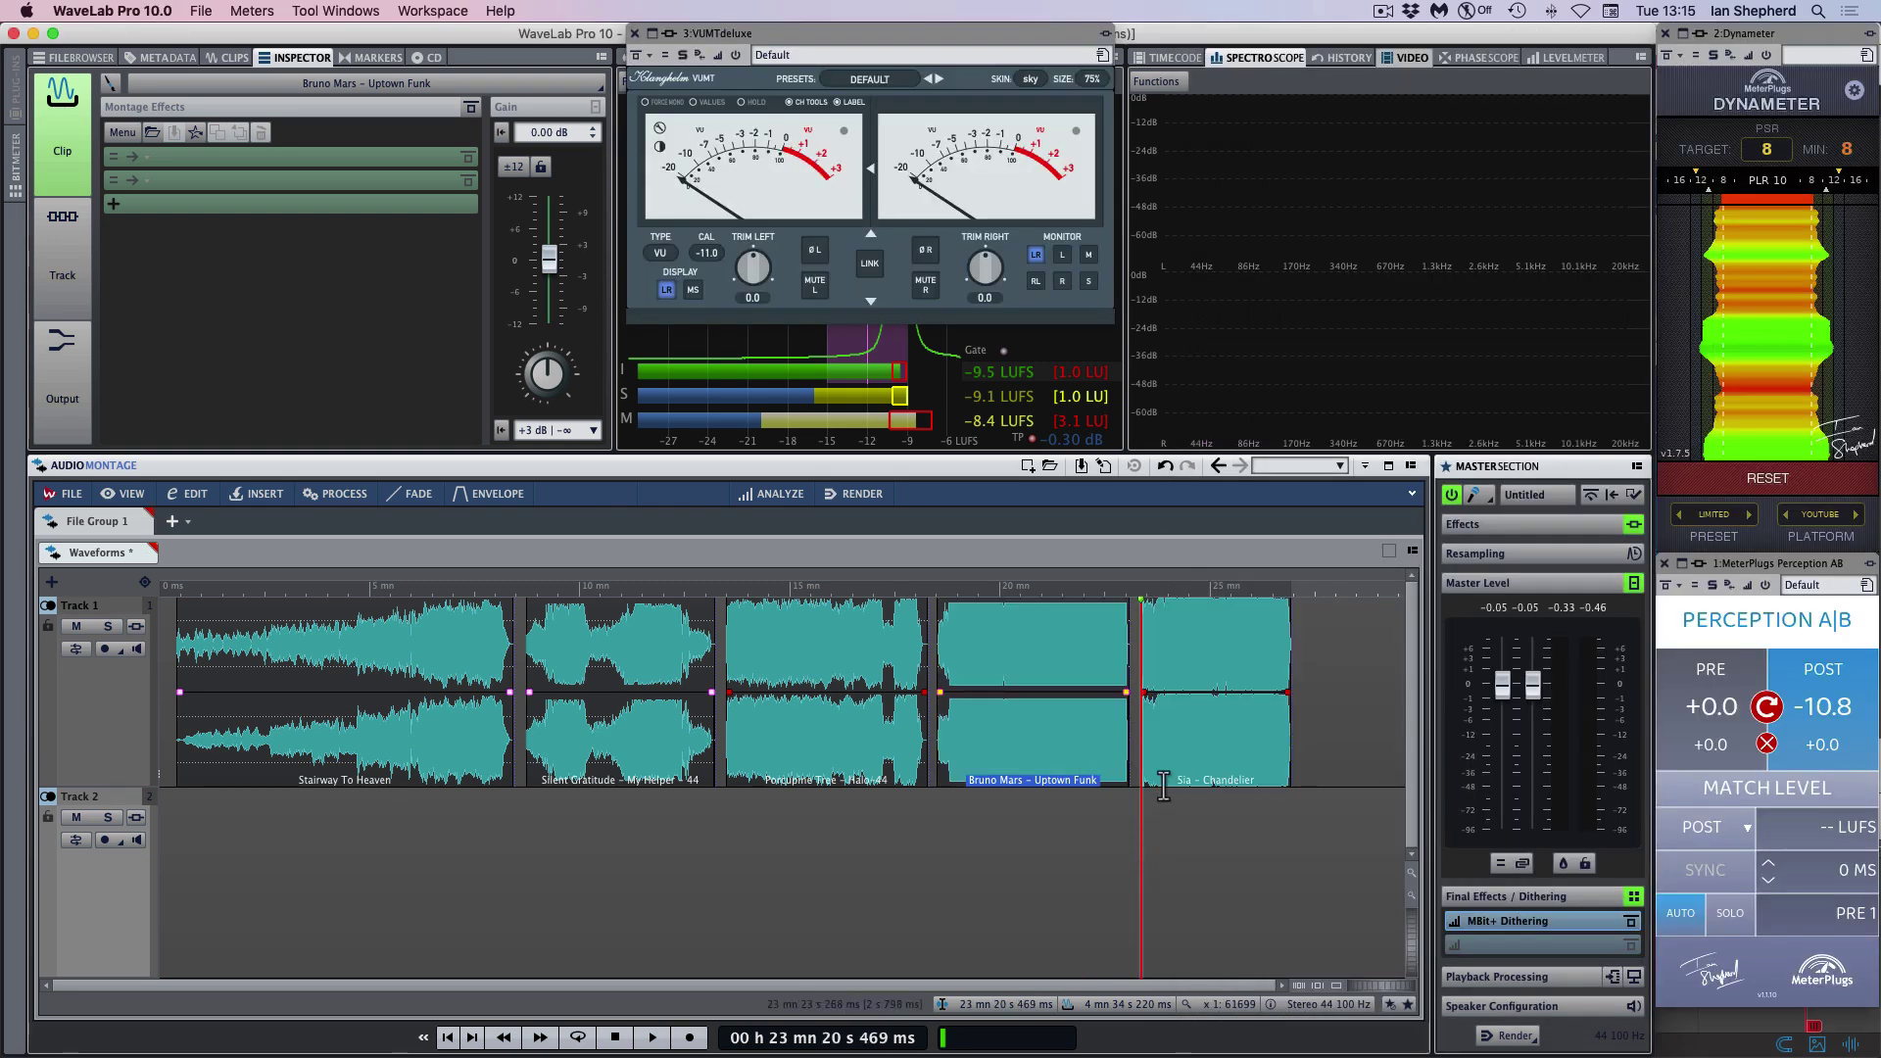
left_click(1188, 774)
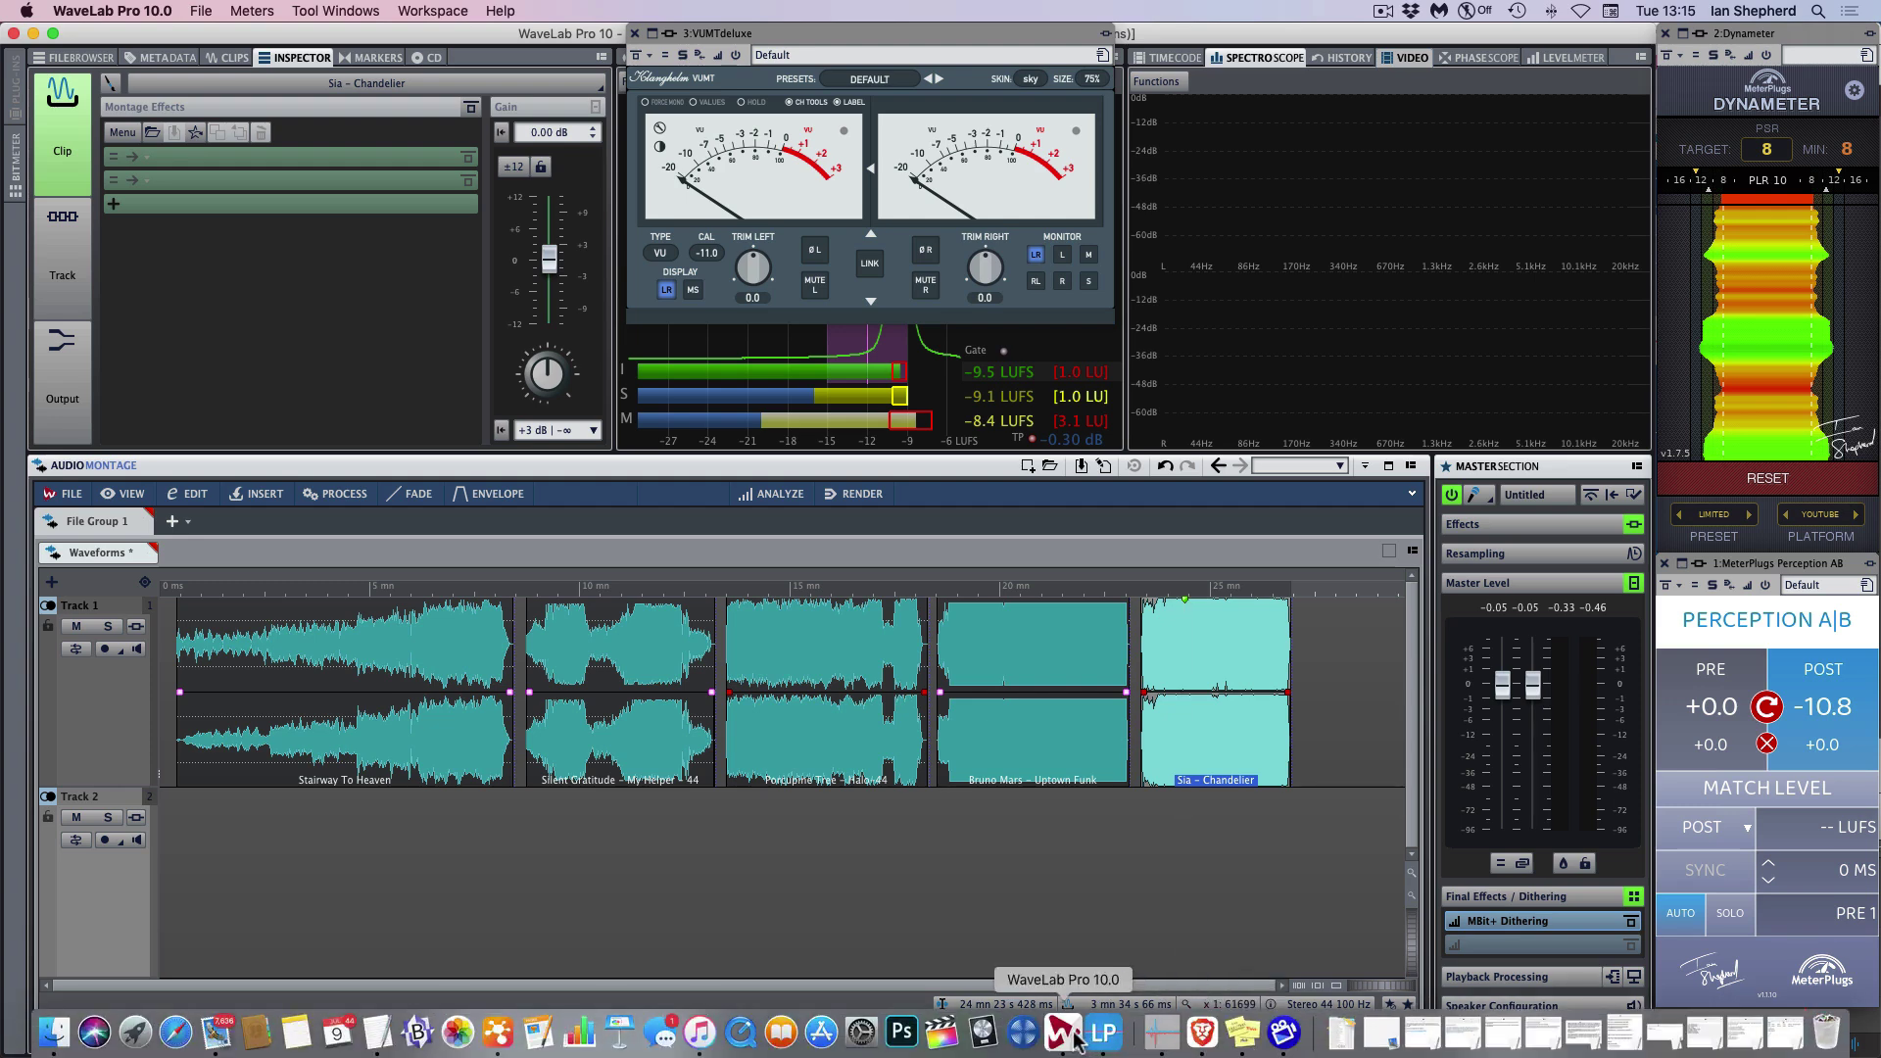
left_click(1081, 1048)
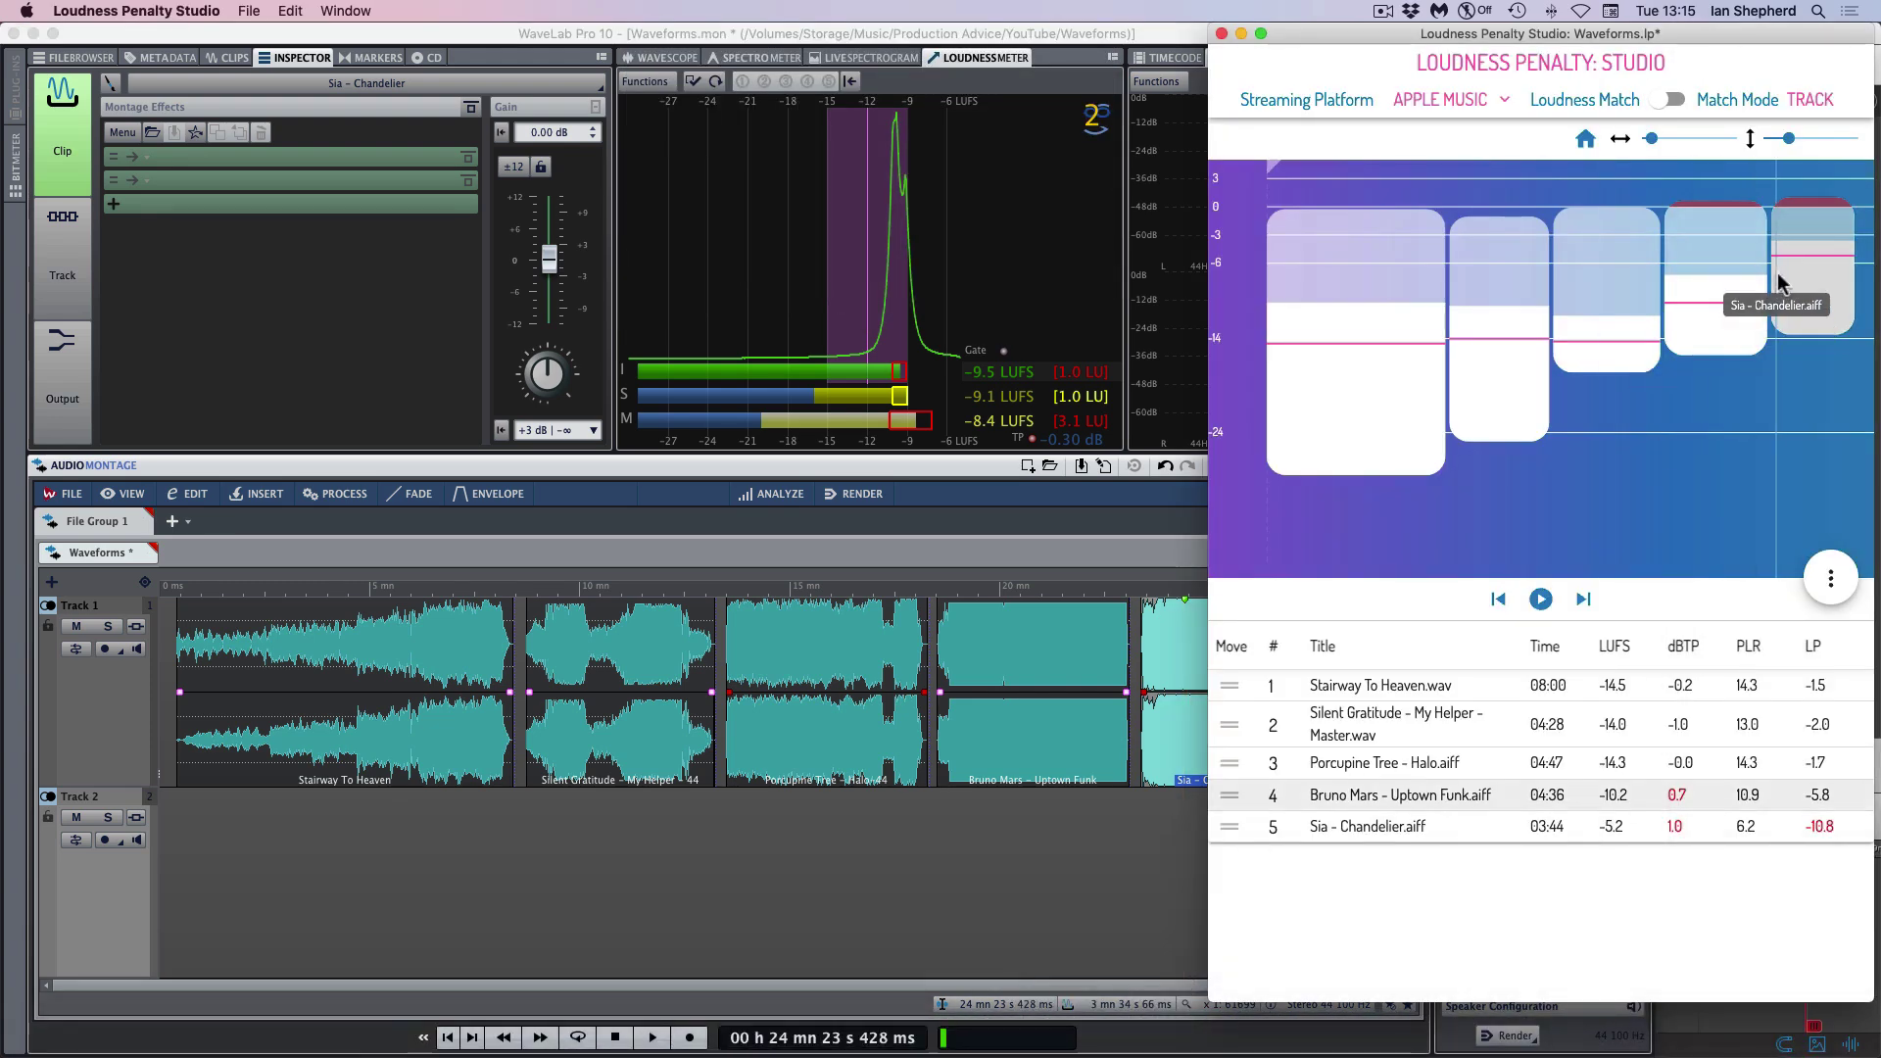
mouse_move(1742, 306)
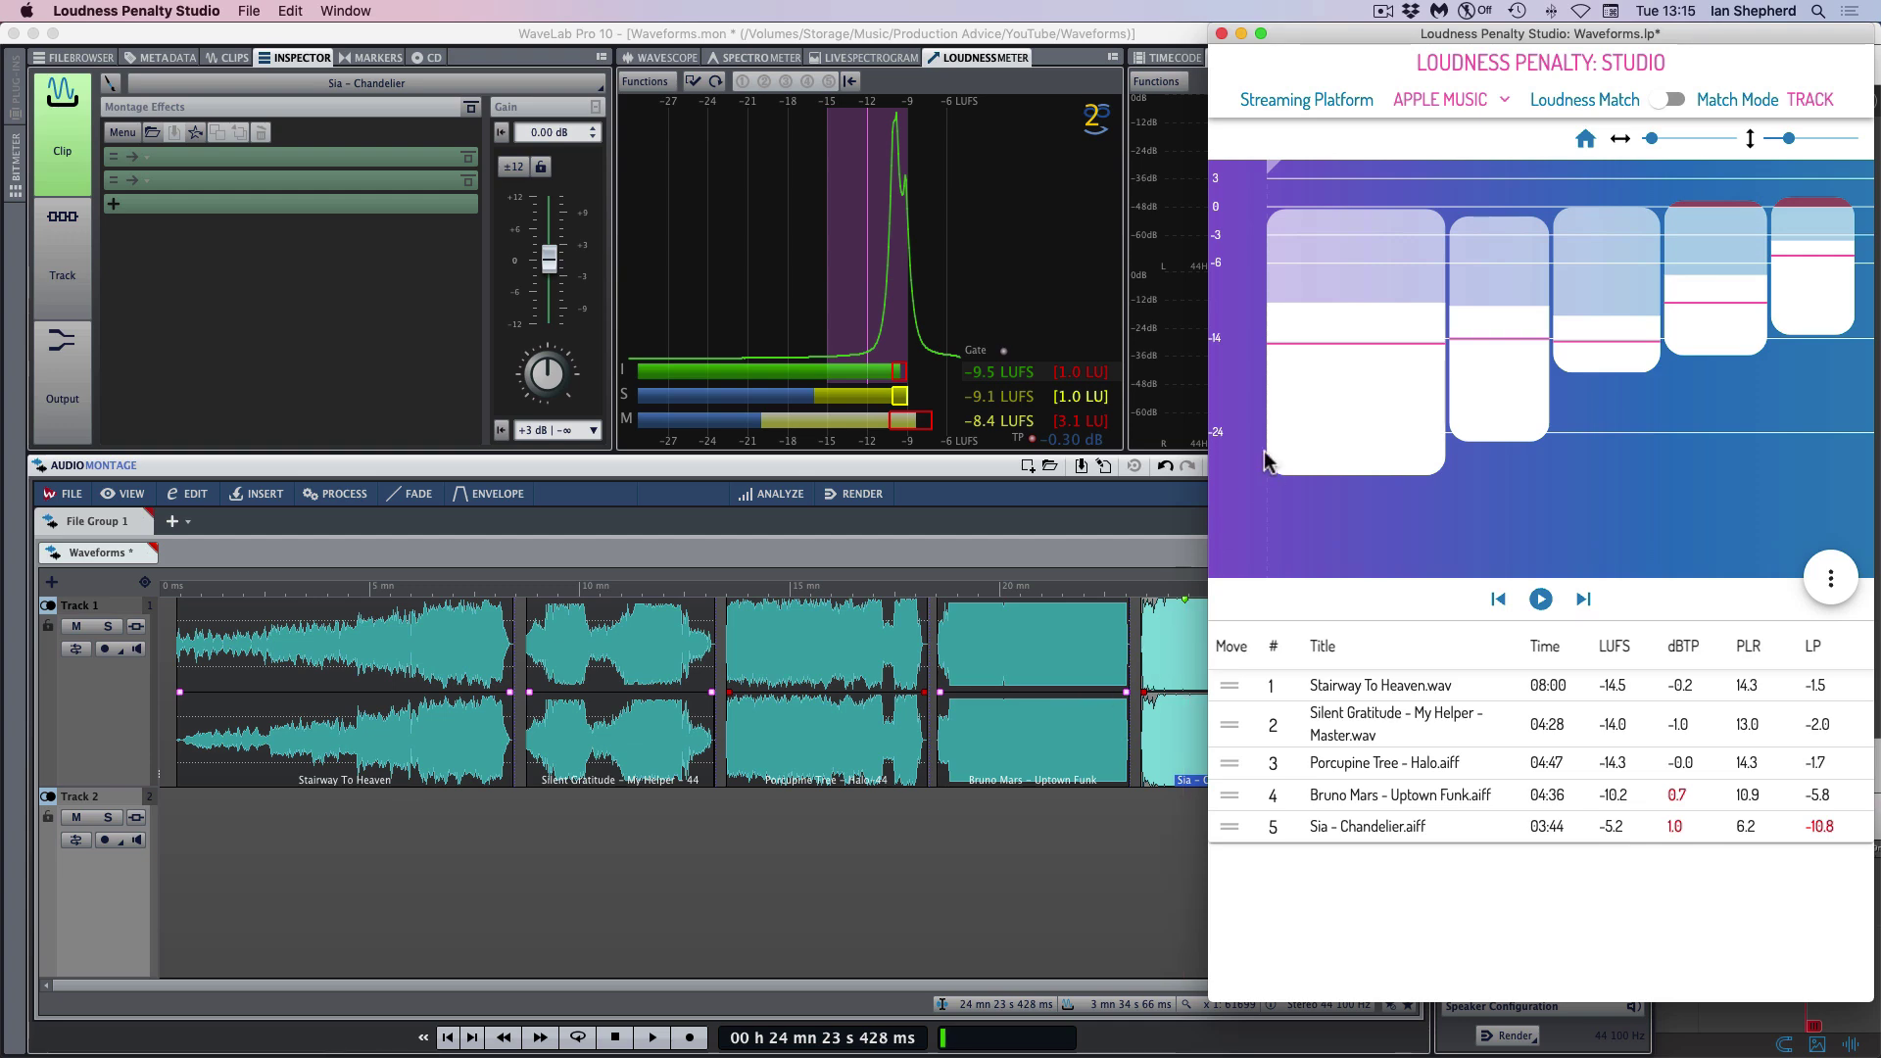
In WaveLab, lower the Sia – Chandelier clip's volume envelope to -1 dB for comparison with Uptown Funk, then reset its level to 0 dB.
left_click(1092, 919)
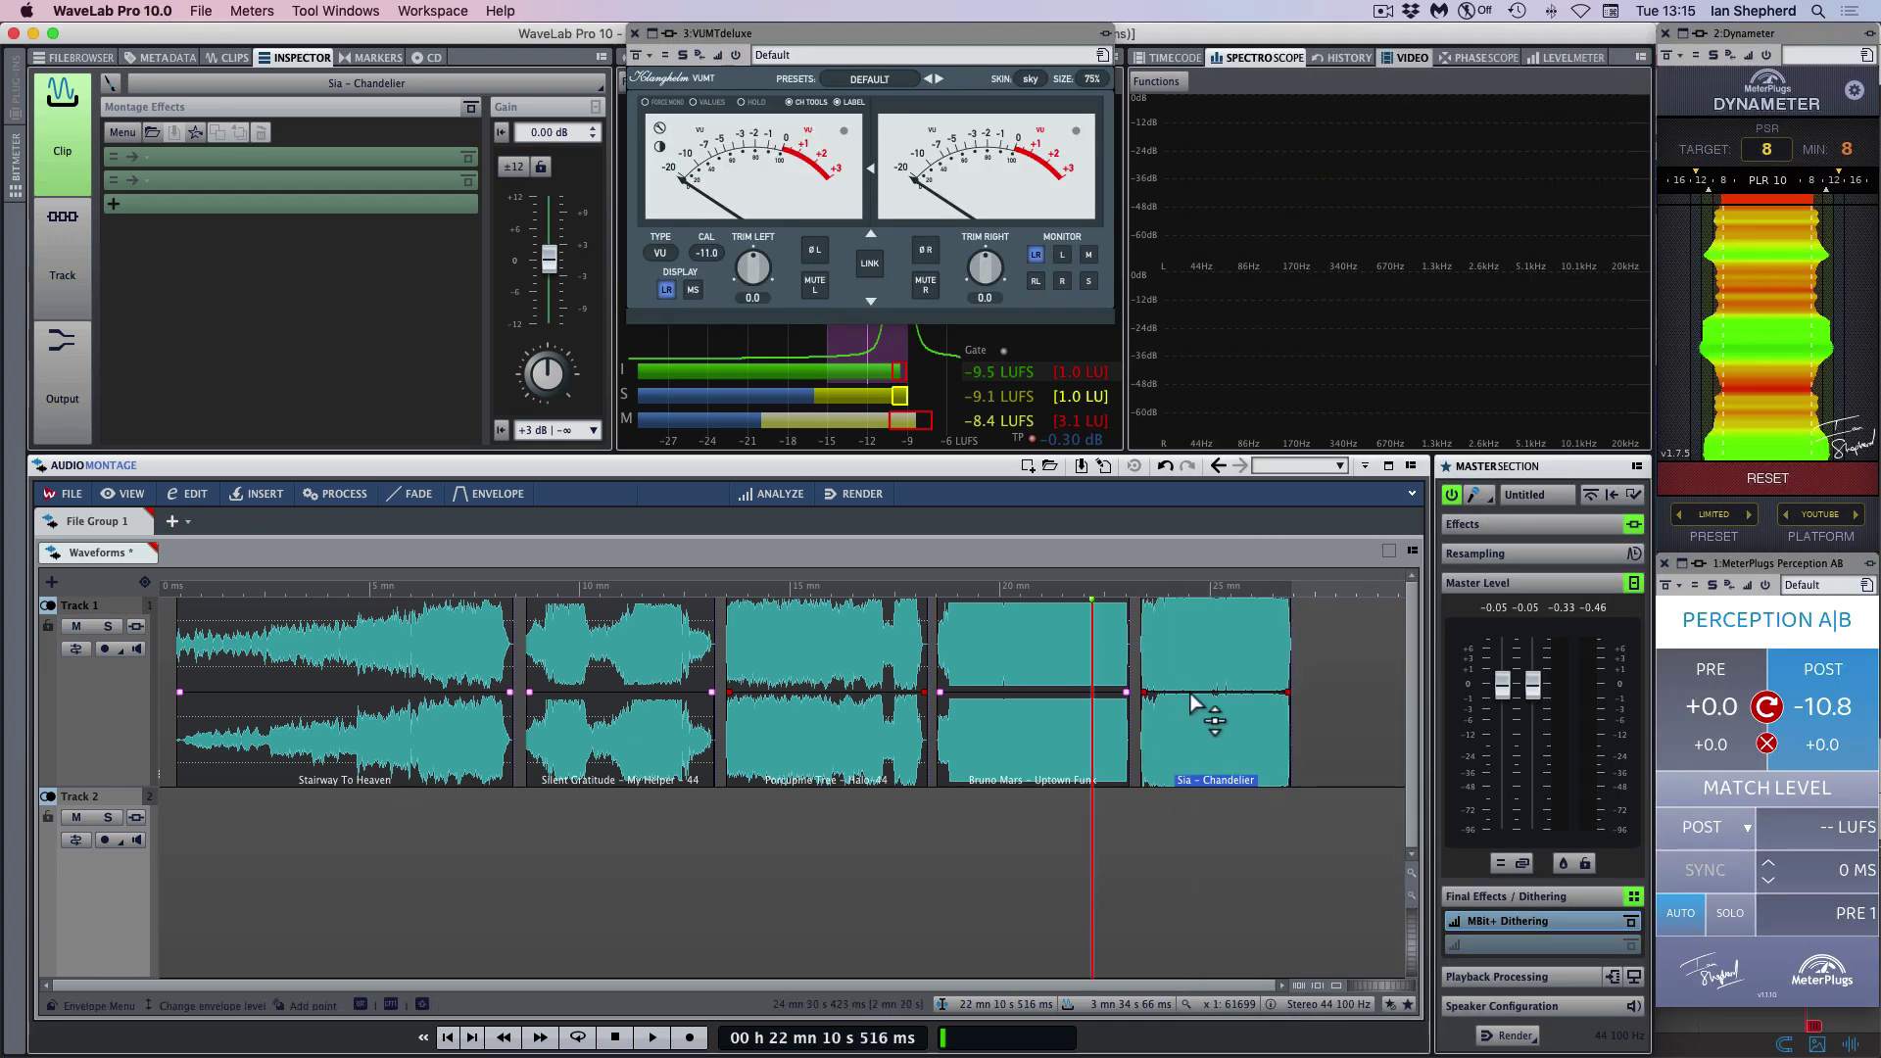
left_click_drag(1190, 693, 1197, 711)
left_click(1108, 813)
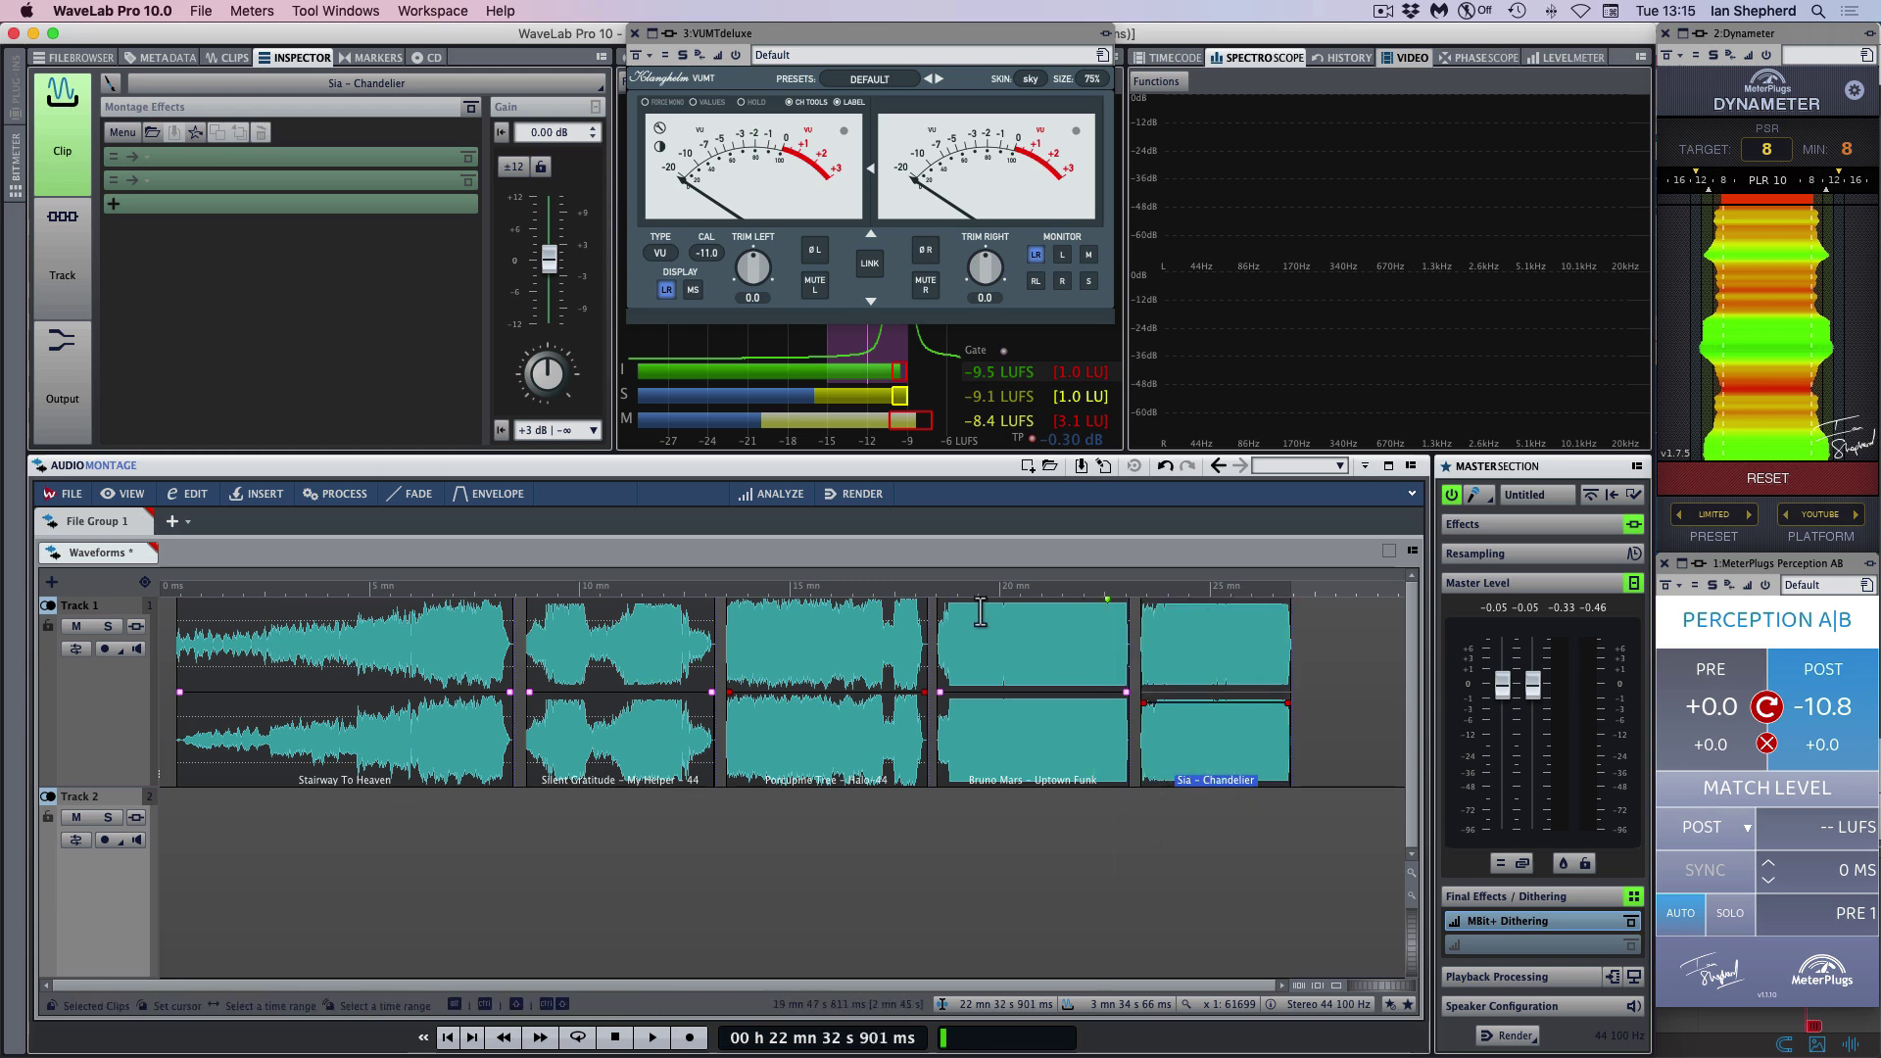
right_click(1224, 702)
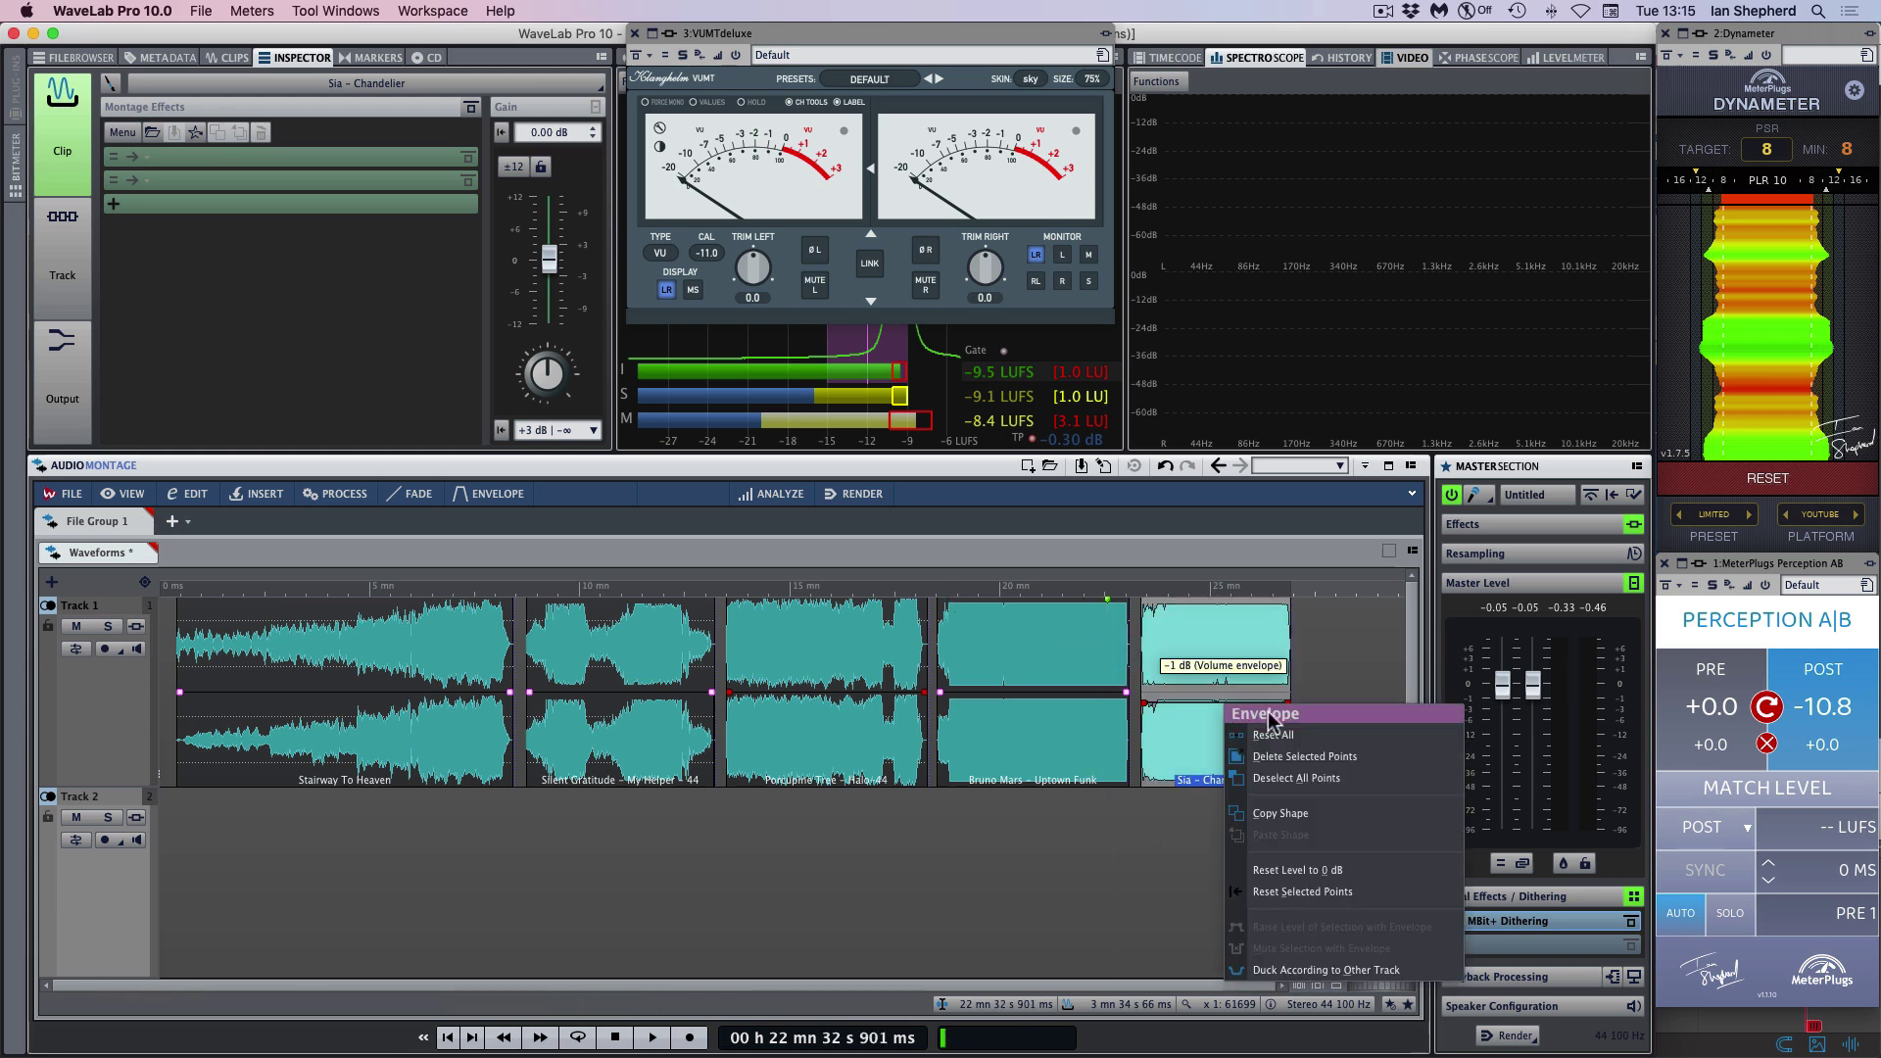
left_click(1275, 866)
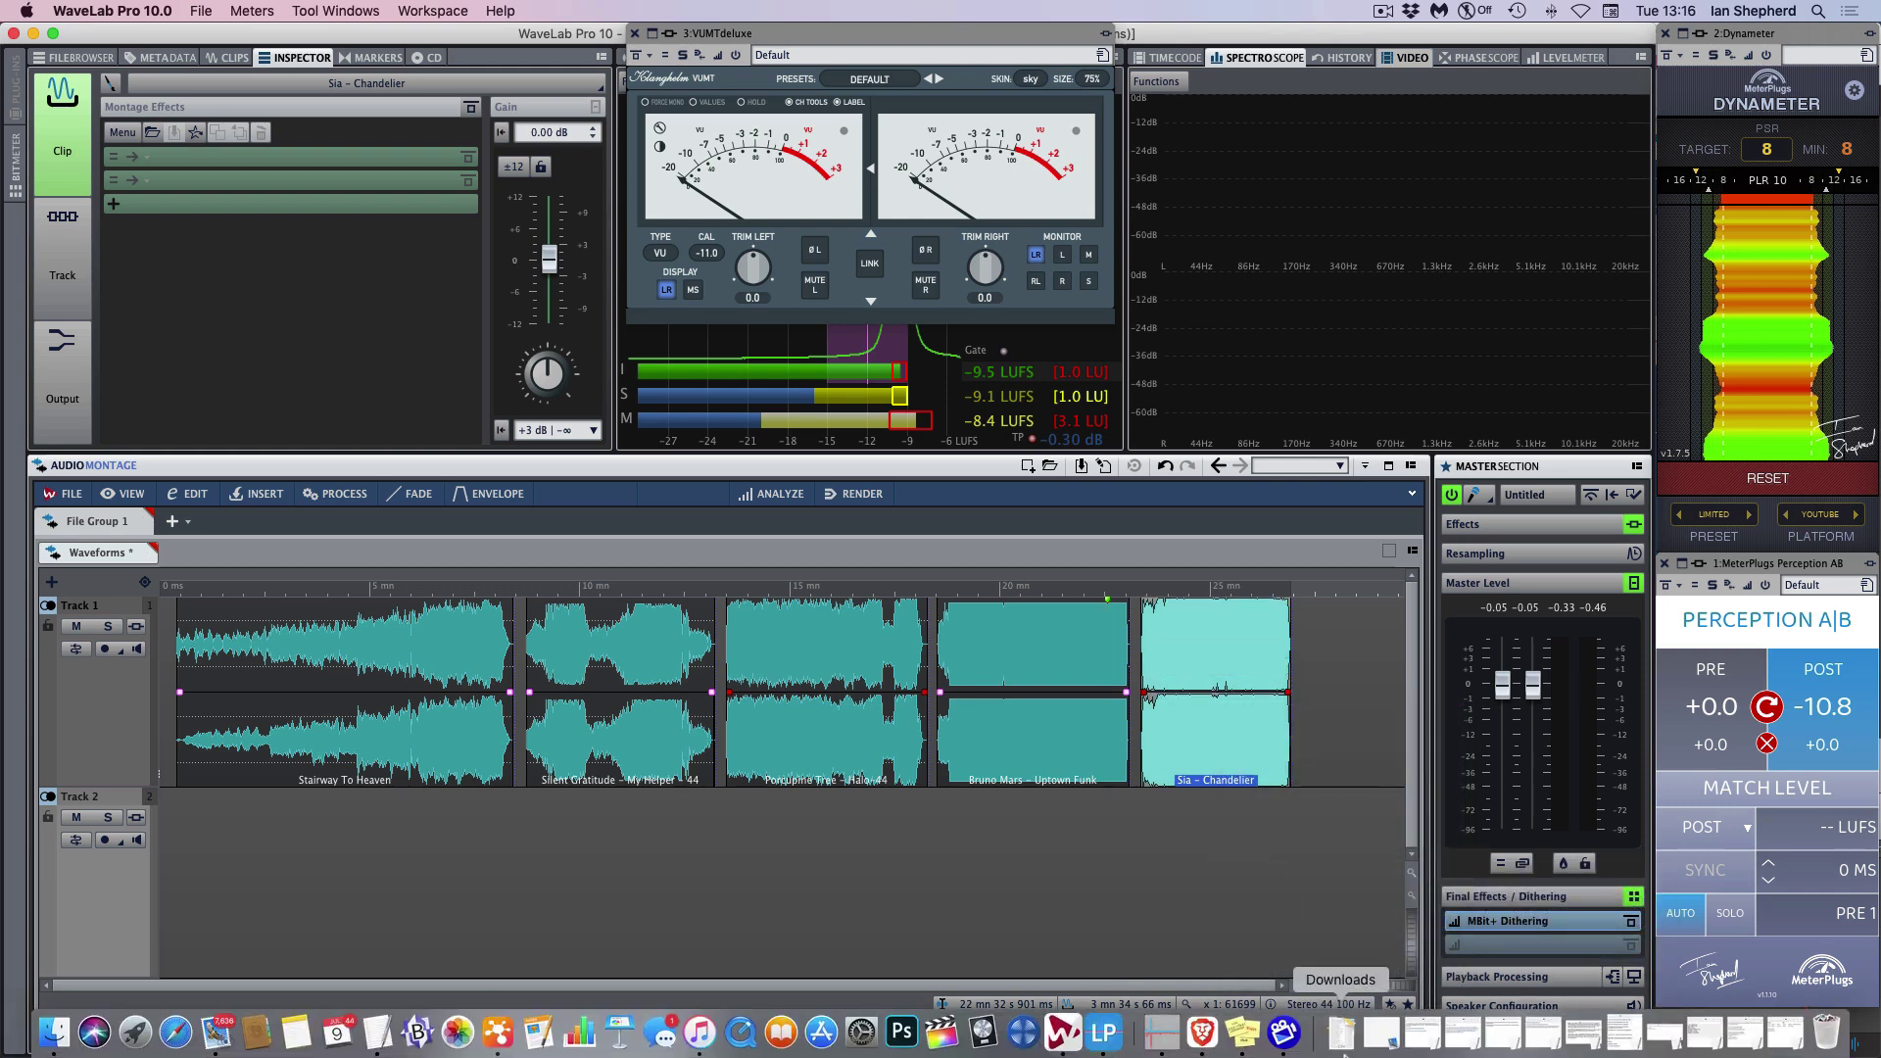
Switch to Loudness Penalty Studio, inspect the Chandelier and Uptown Funk loudness blocks, and turn on Loudness Match.
left_click(1105, 1031)
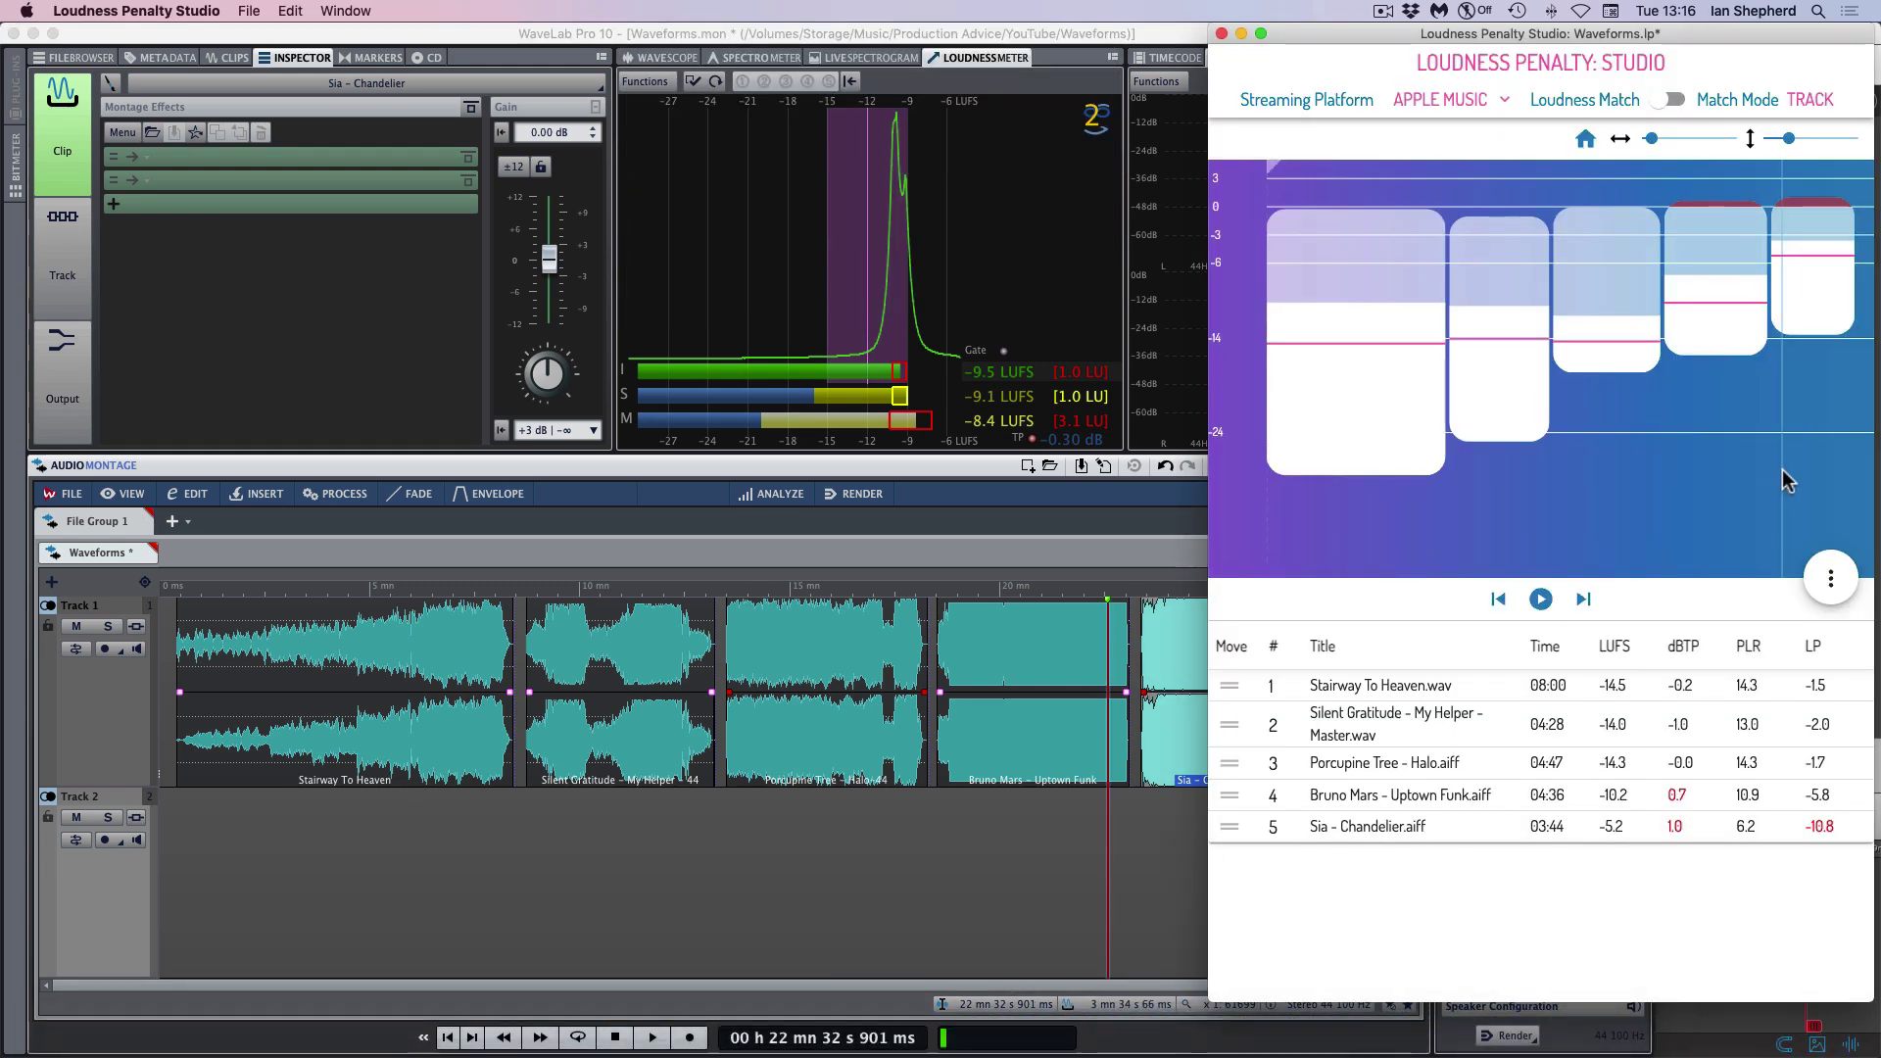
mouse_move(1787, 262)
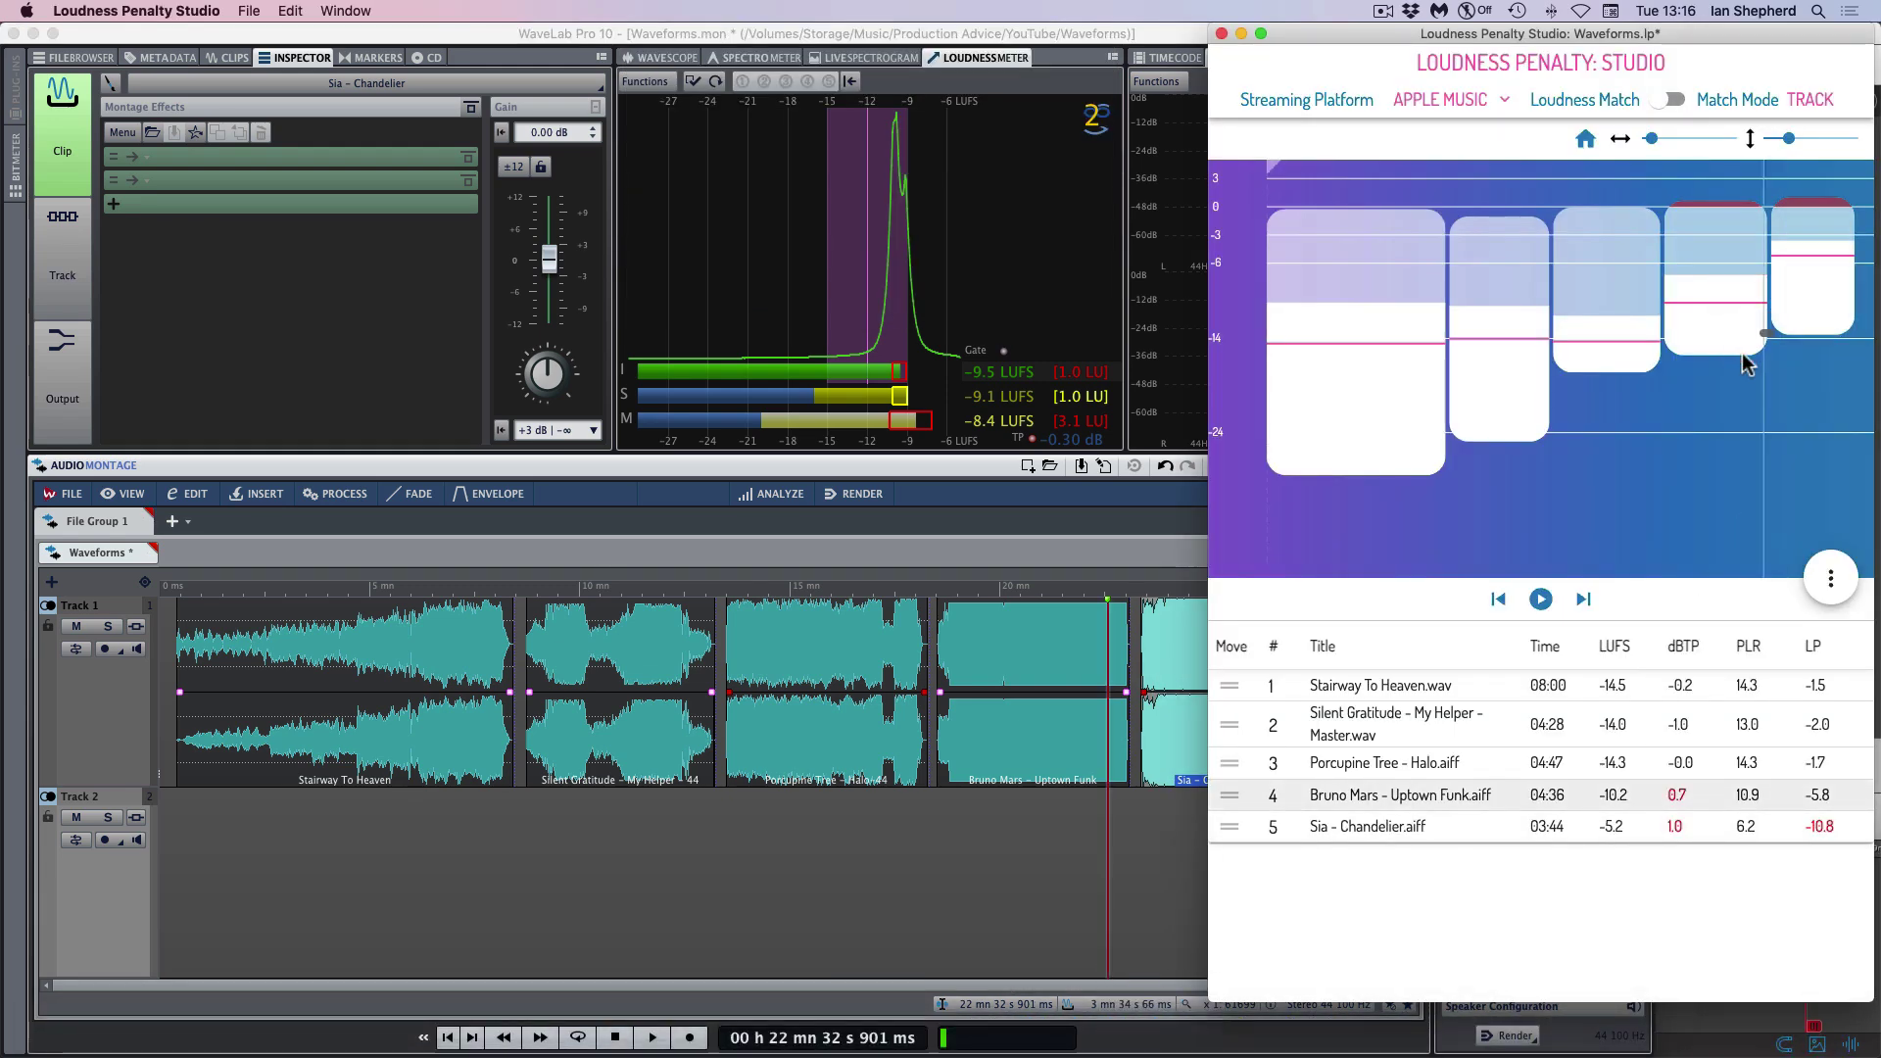
left_click(1673, 101)
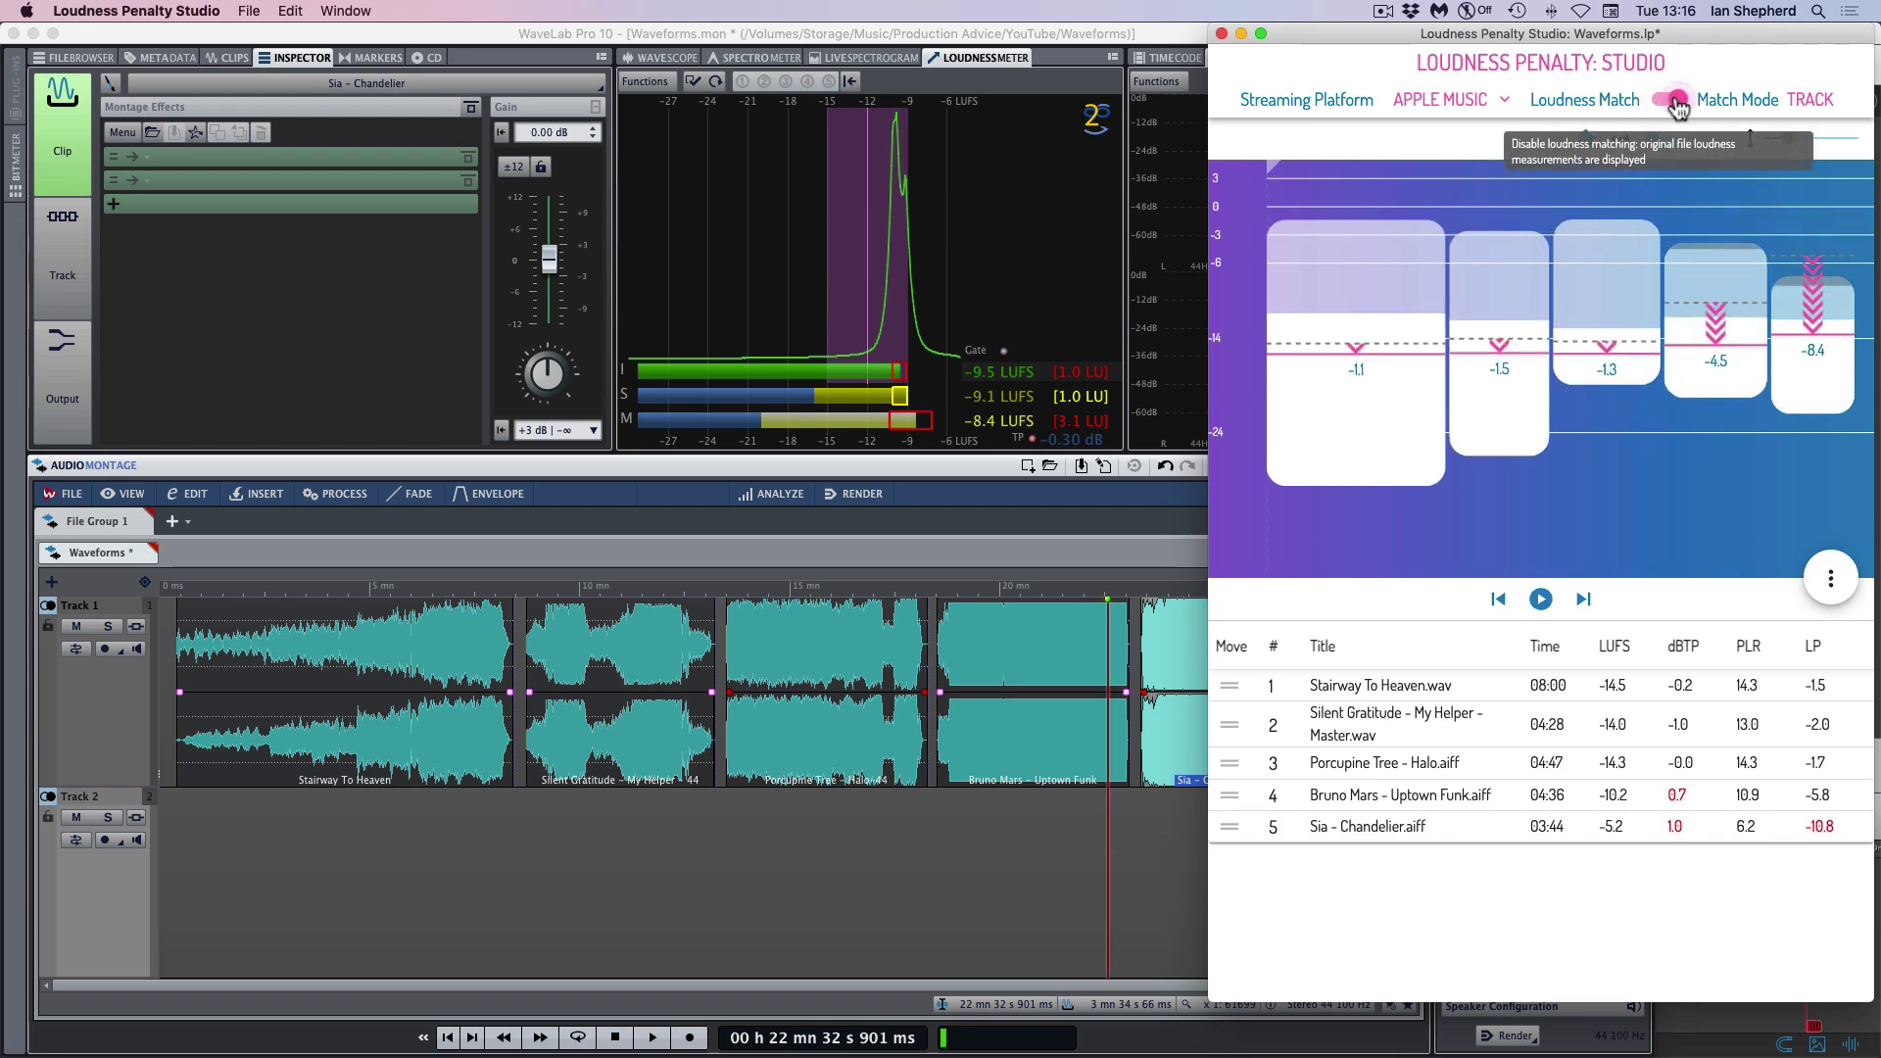
Set Match Mode to Album, audition Uptown Funk, Halo and My Helper with that matching, then stop playback.
left_click(1808, 101)
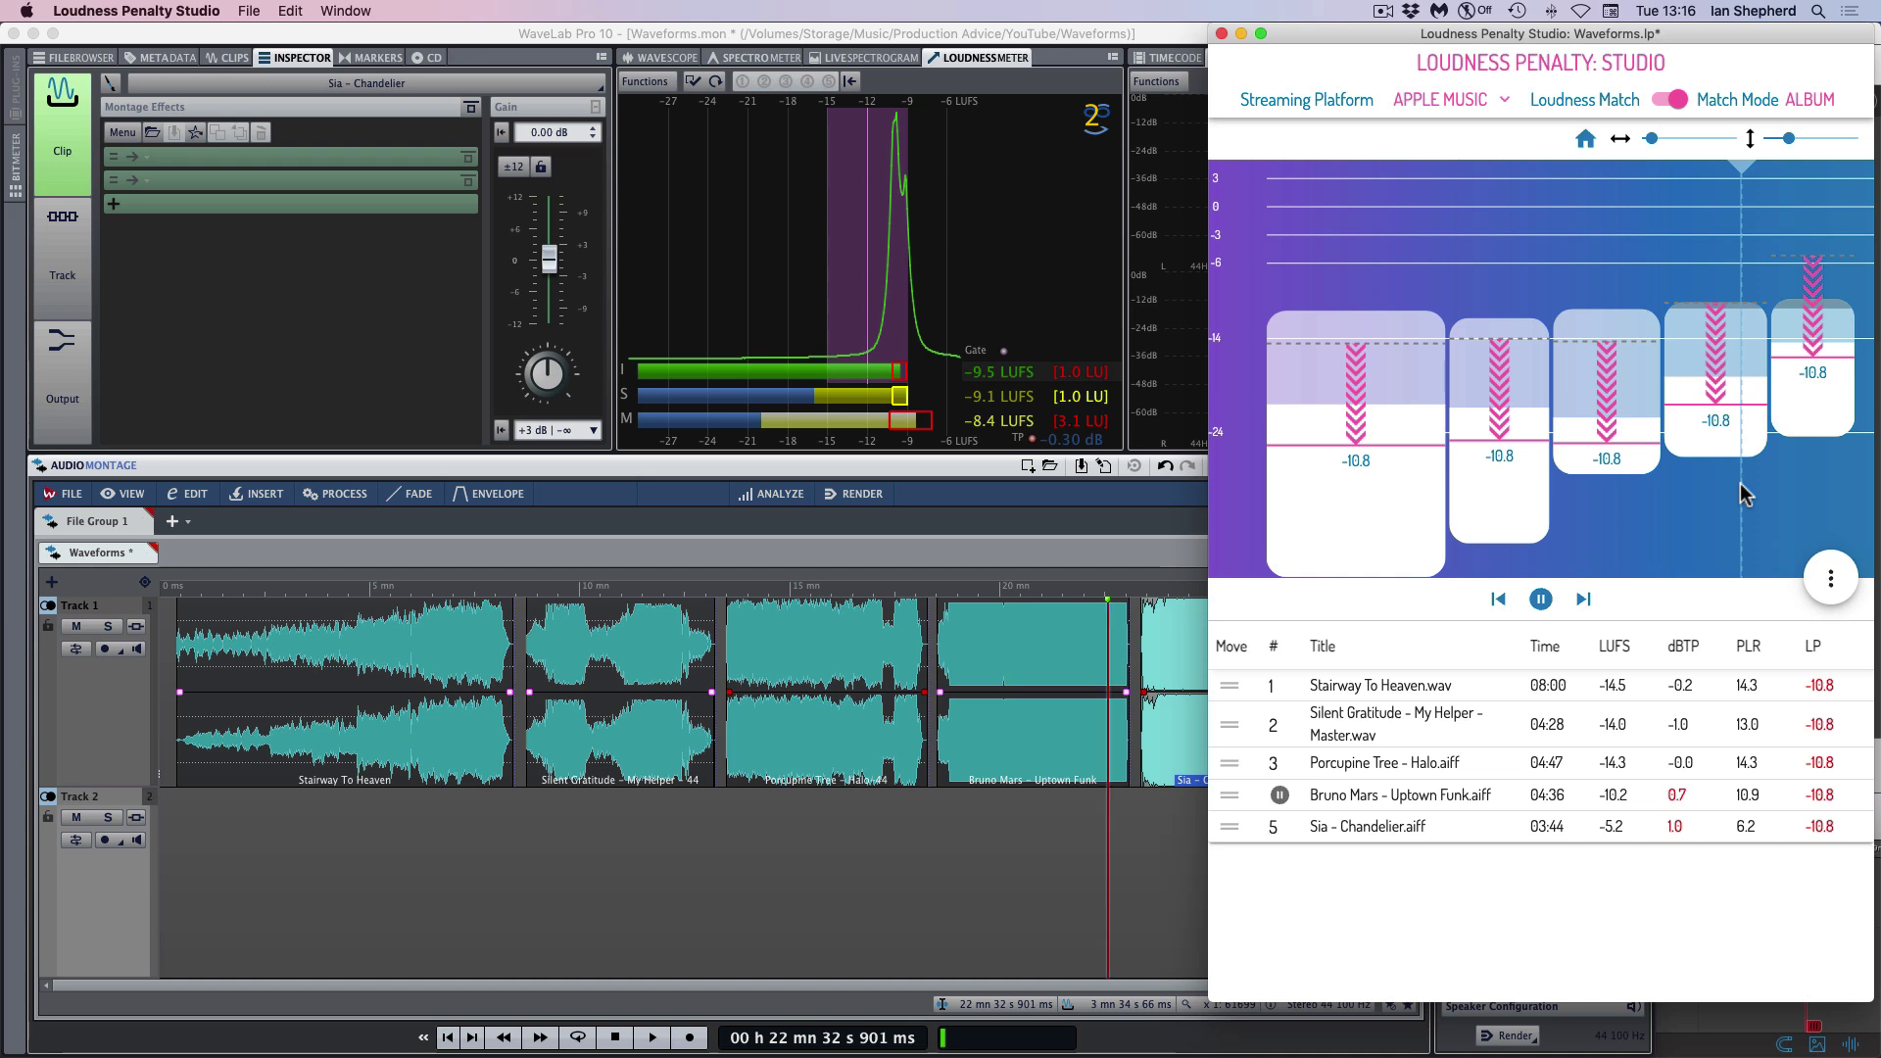
left_click(1631, 496)
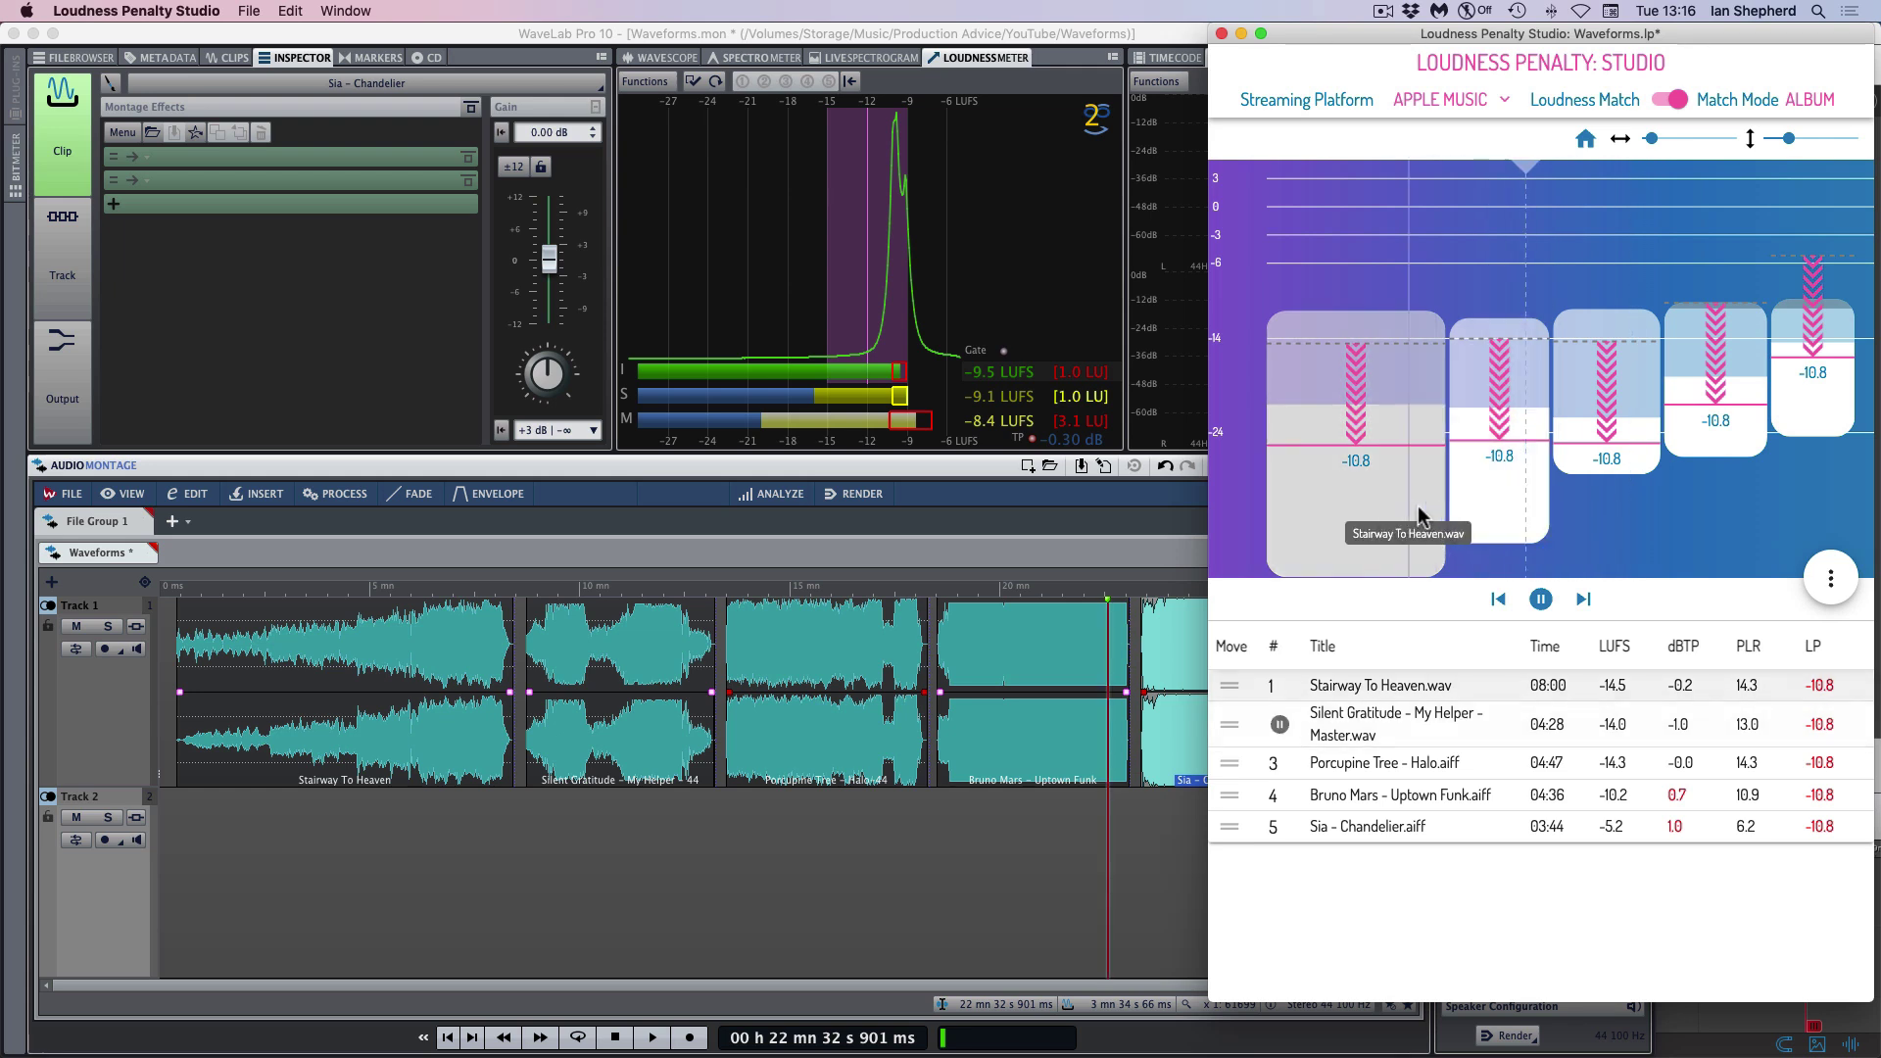
key("space")
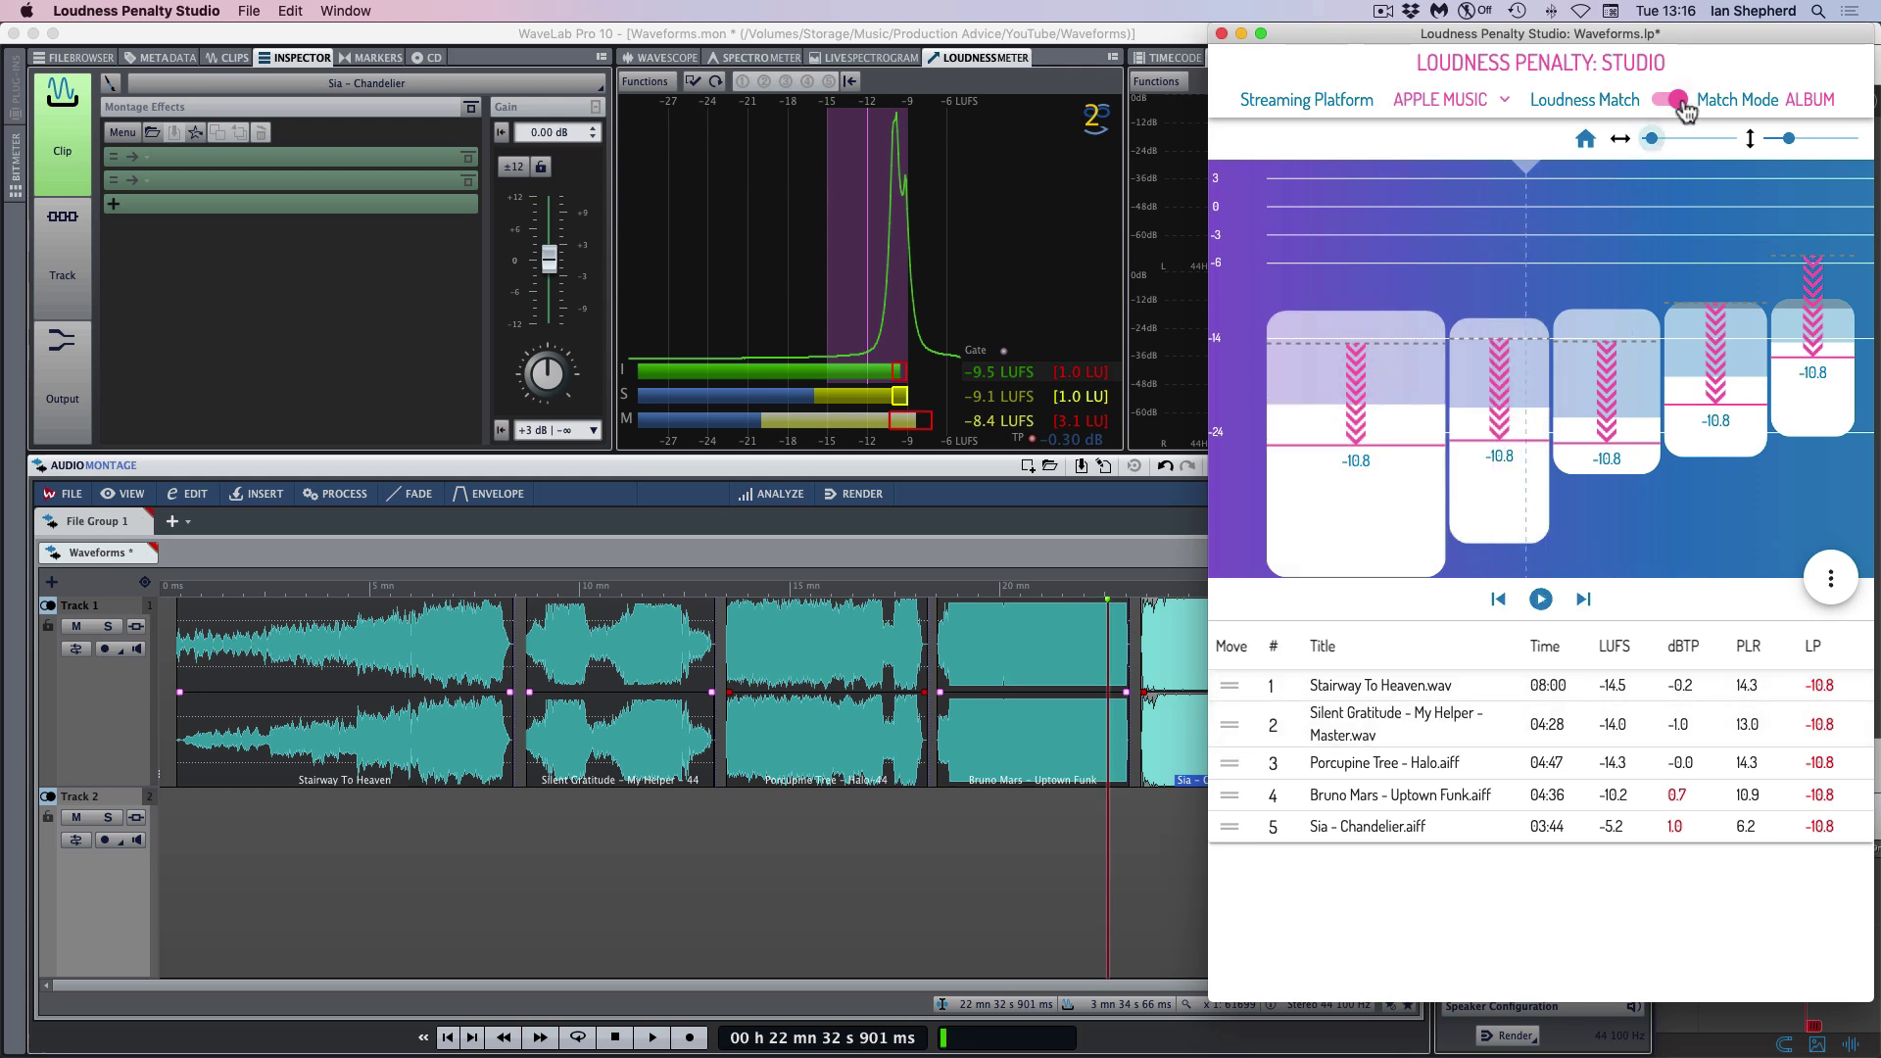
Set Match Mode to Track, audition Uptown Funk, Halo and Stairway To Heaven with that matching, then examine Chandelier's loudness penalty.
left_click(1807, 100)
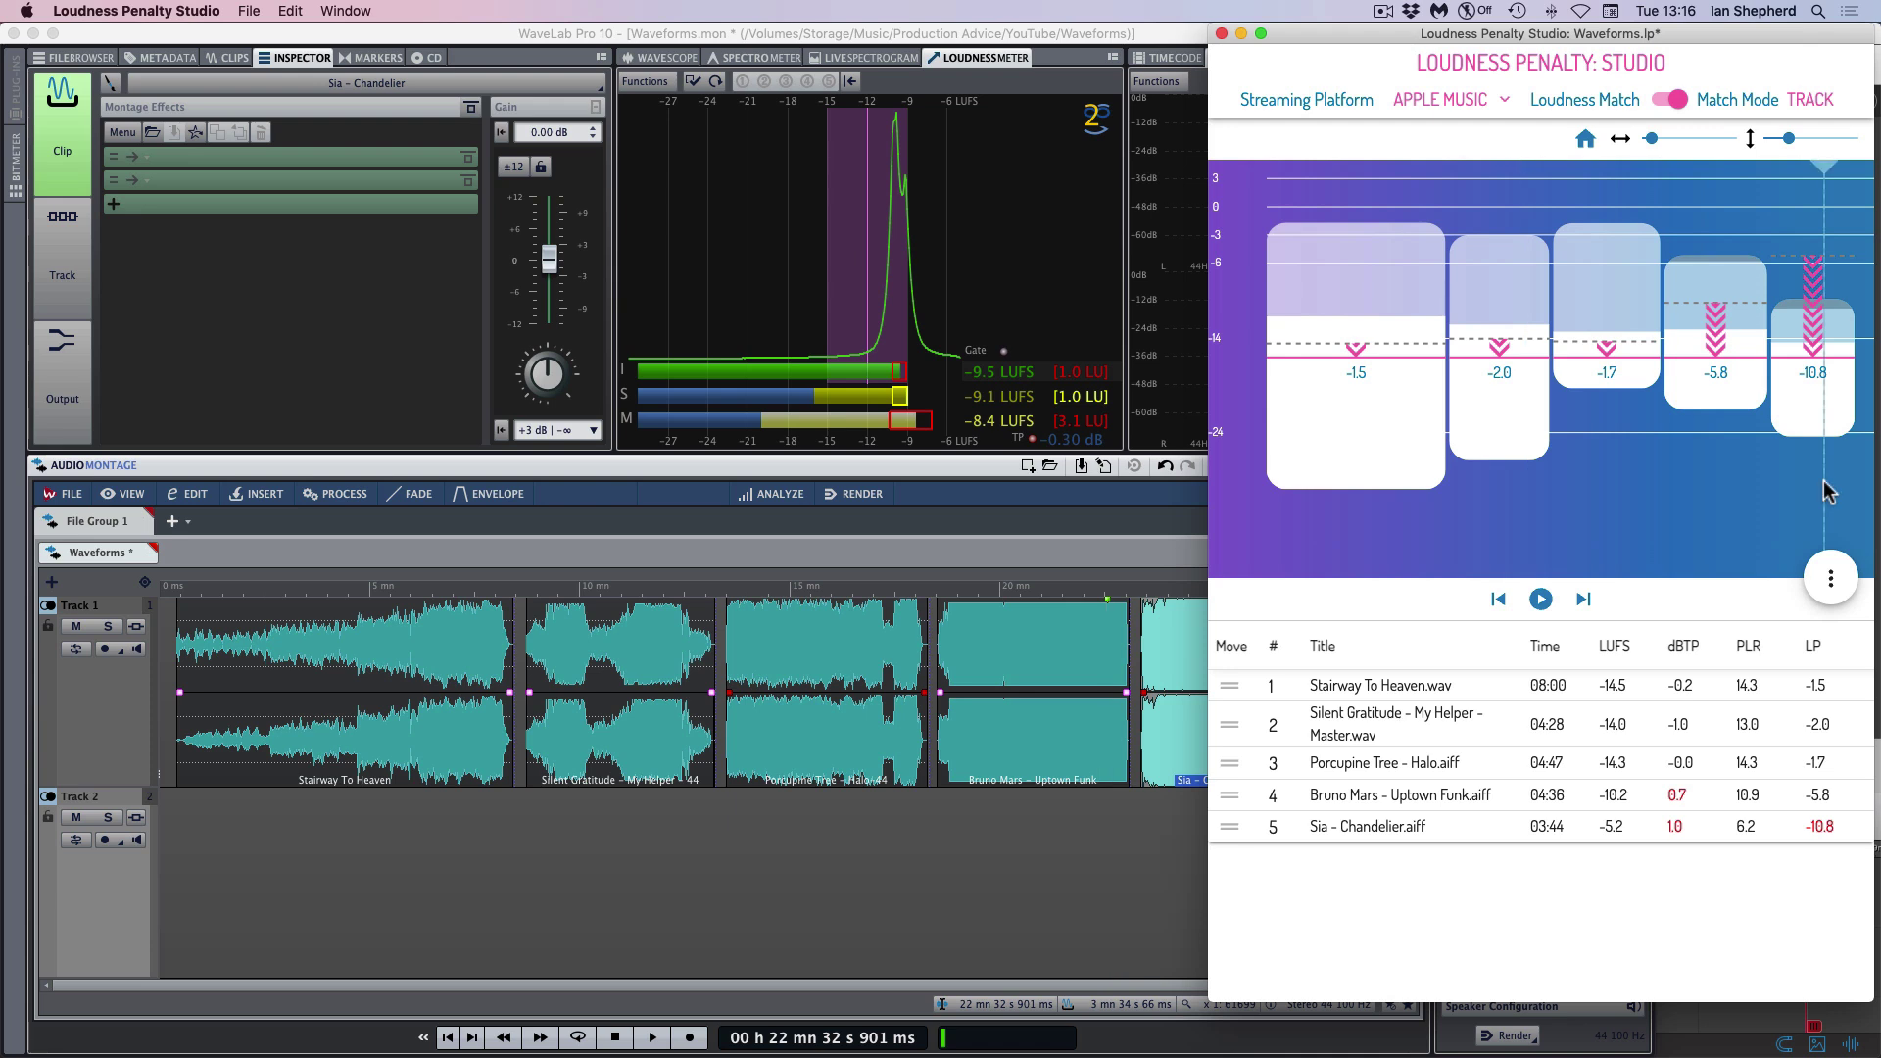
left_click(1738, 455)
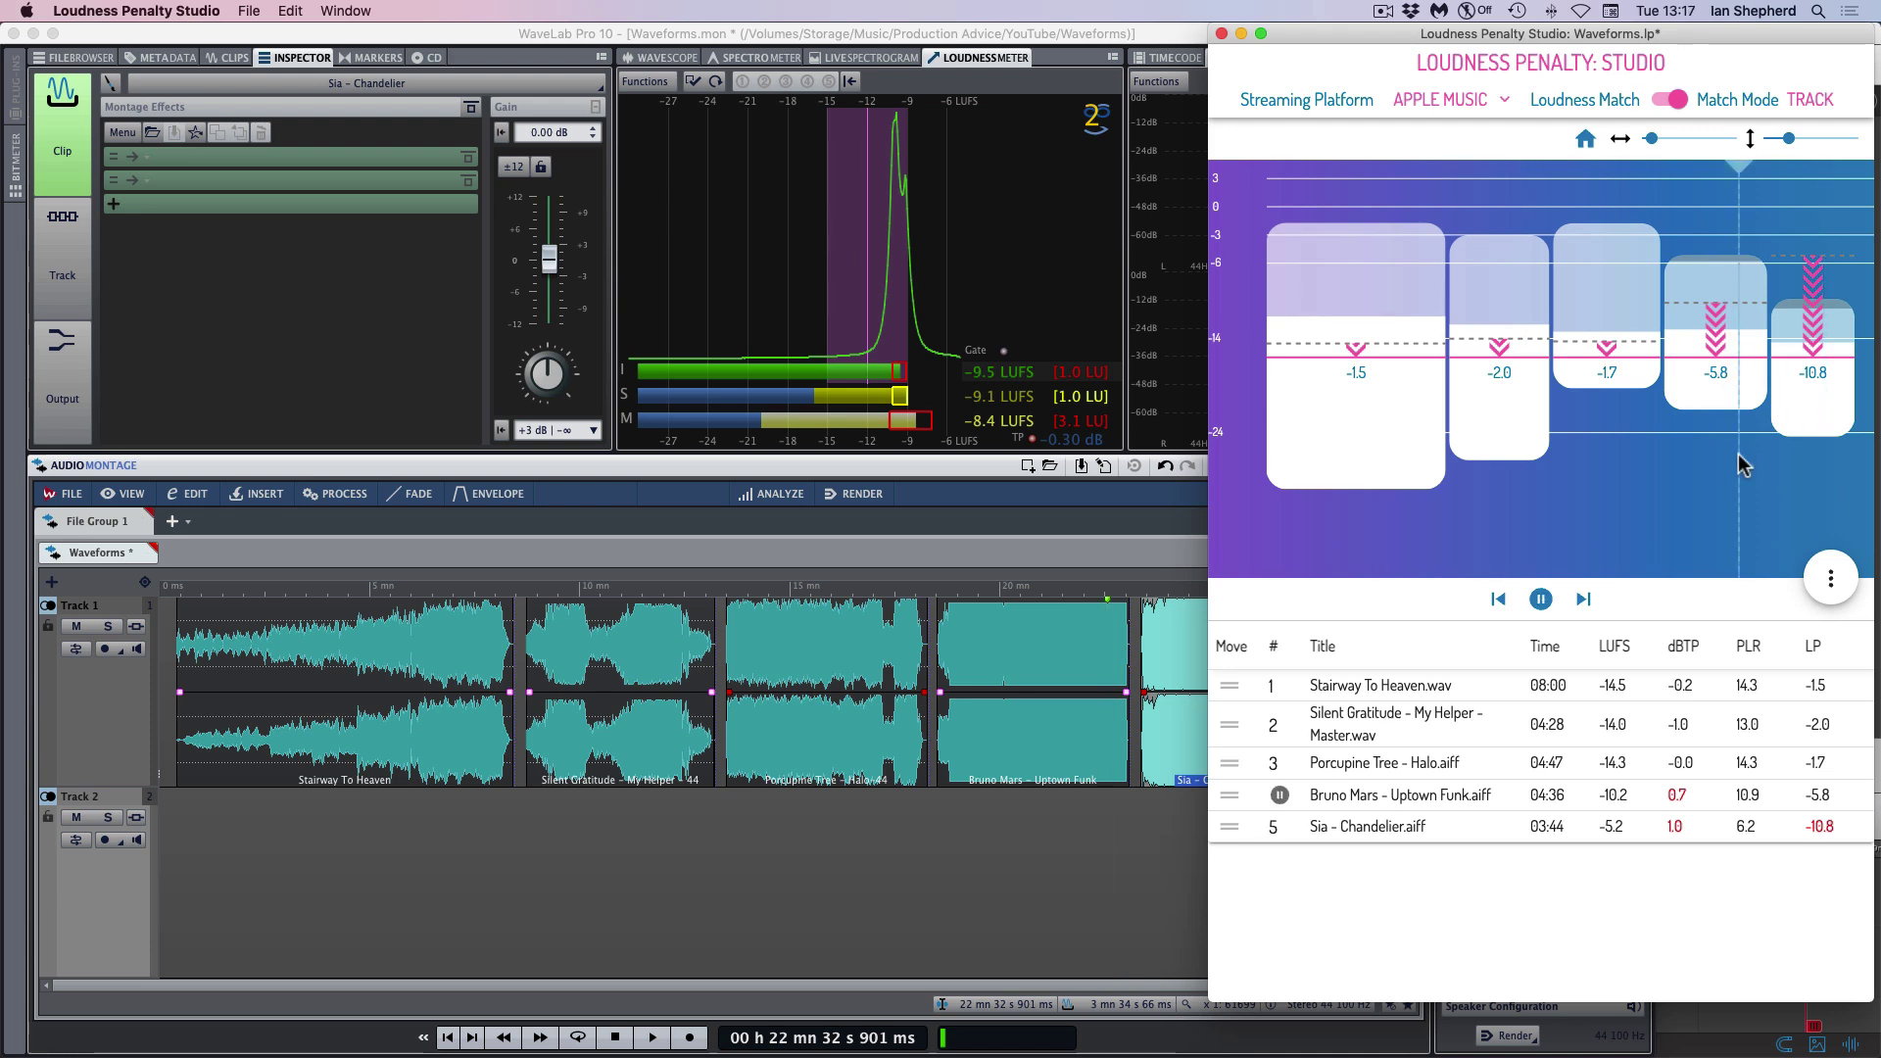
left_click(1631, 449)
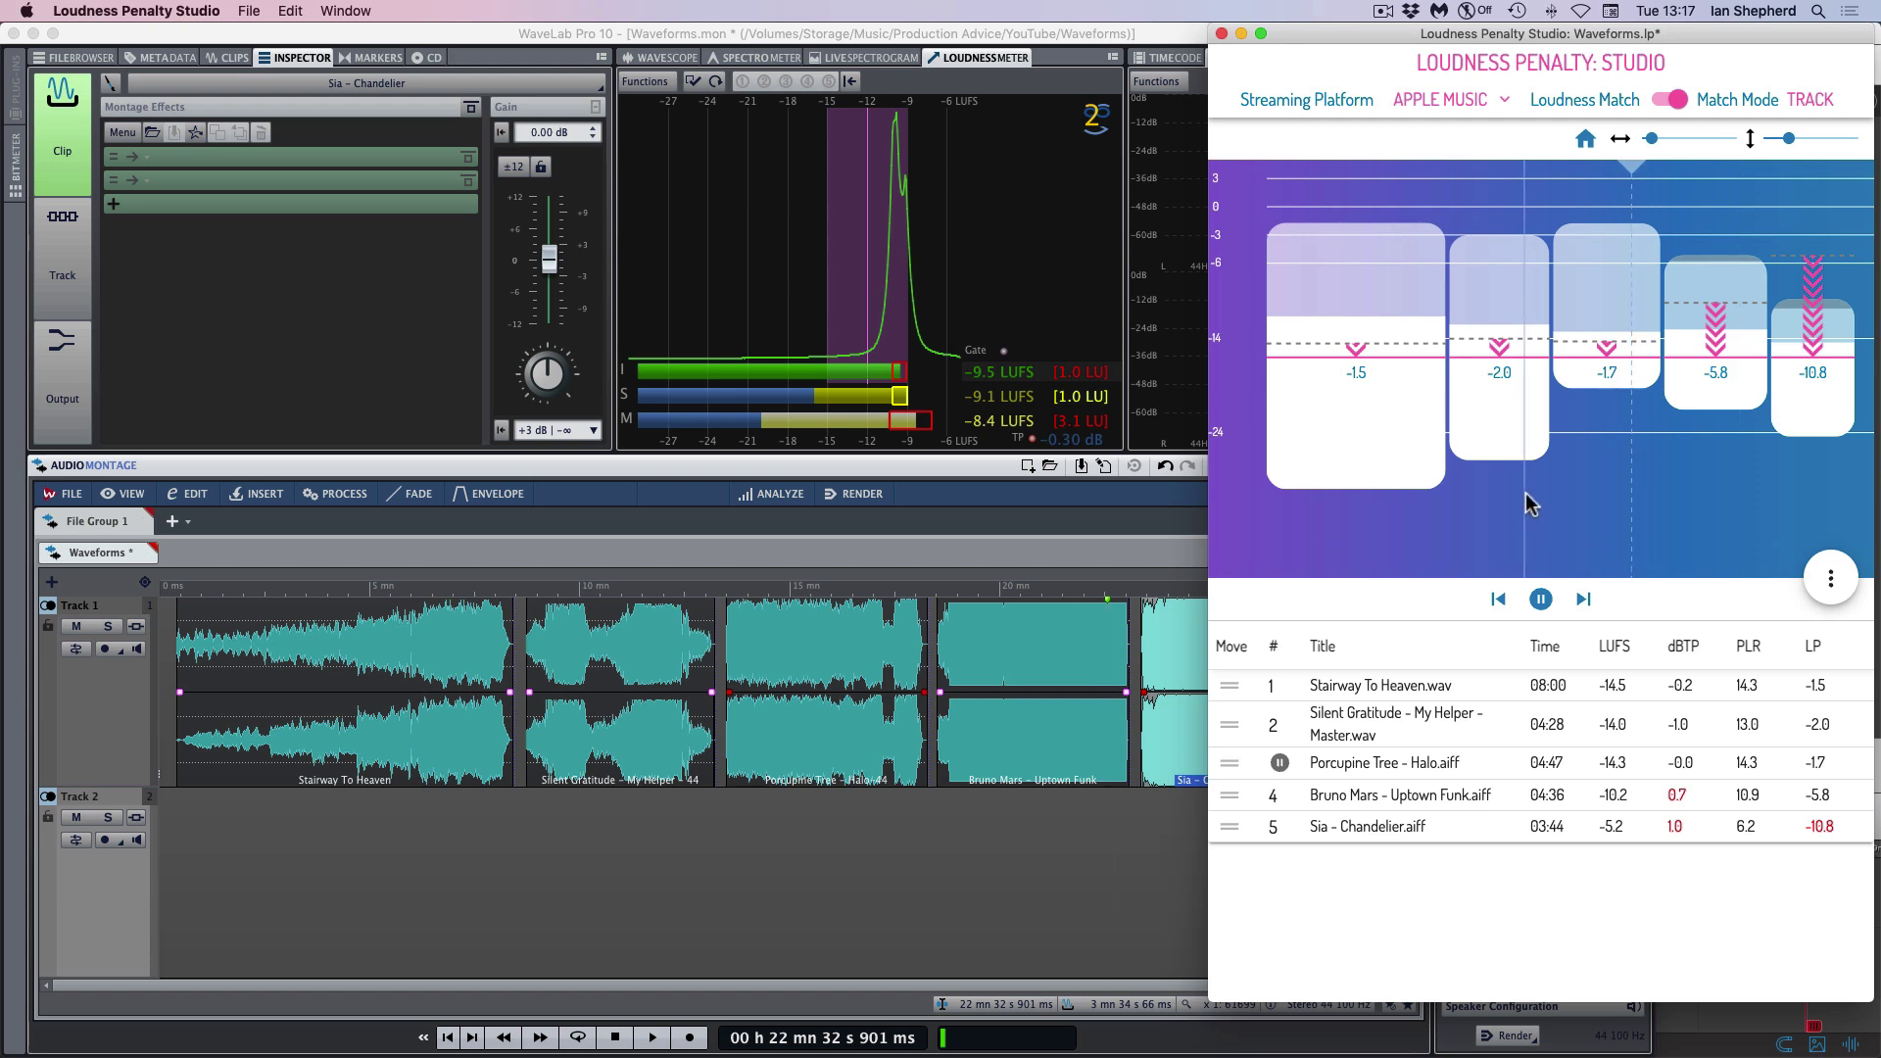
left_click(1417, 536)
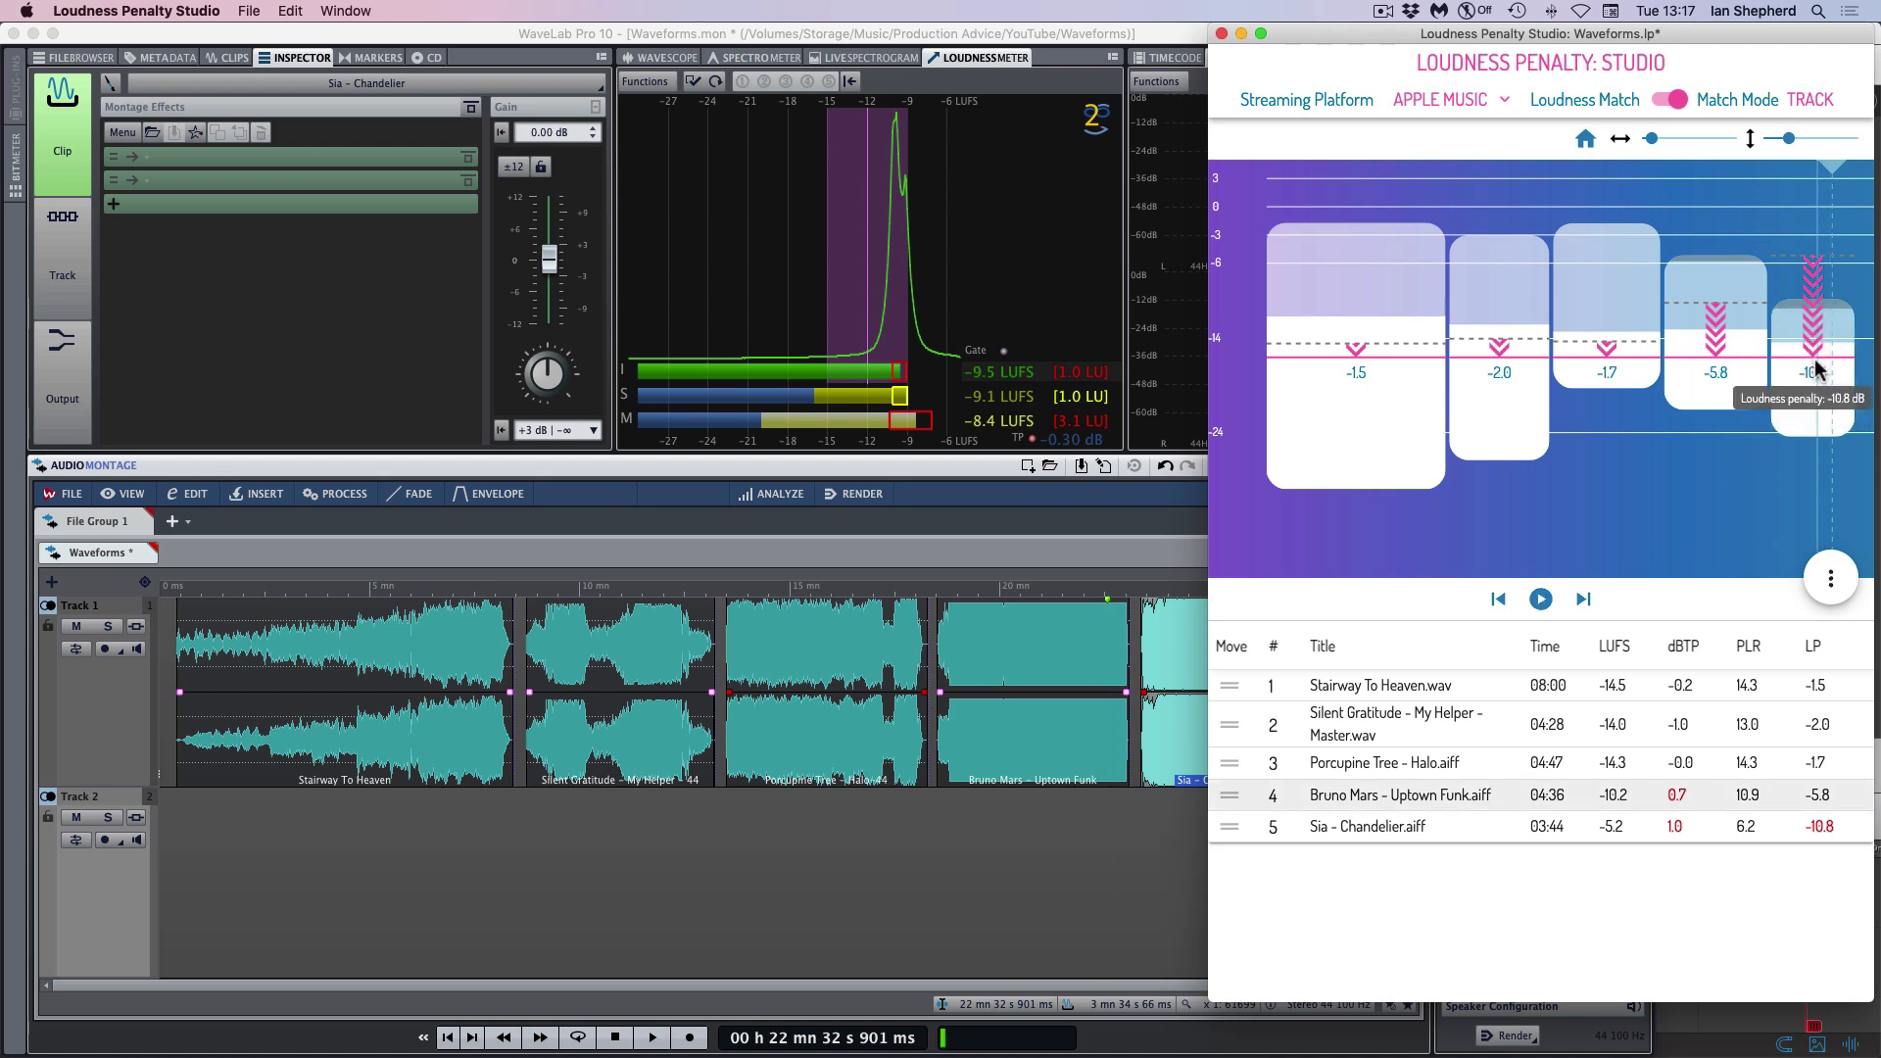
mouse_move(1812, 338)
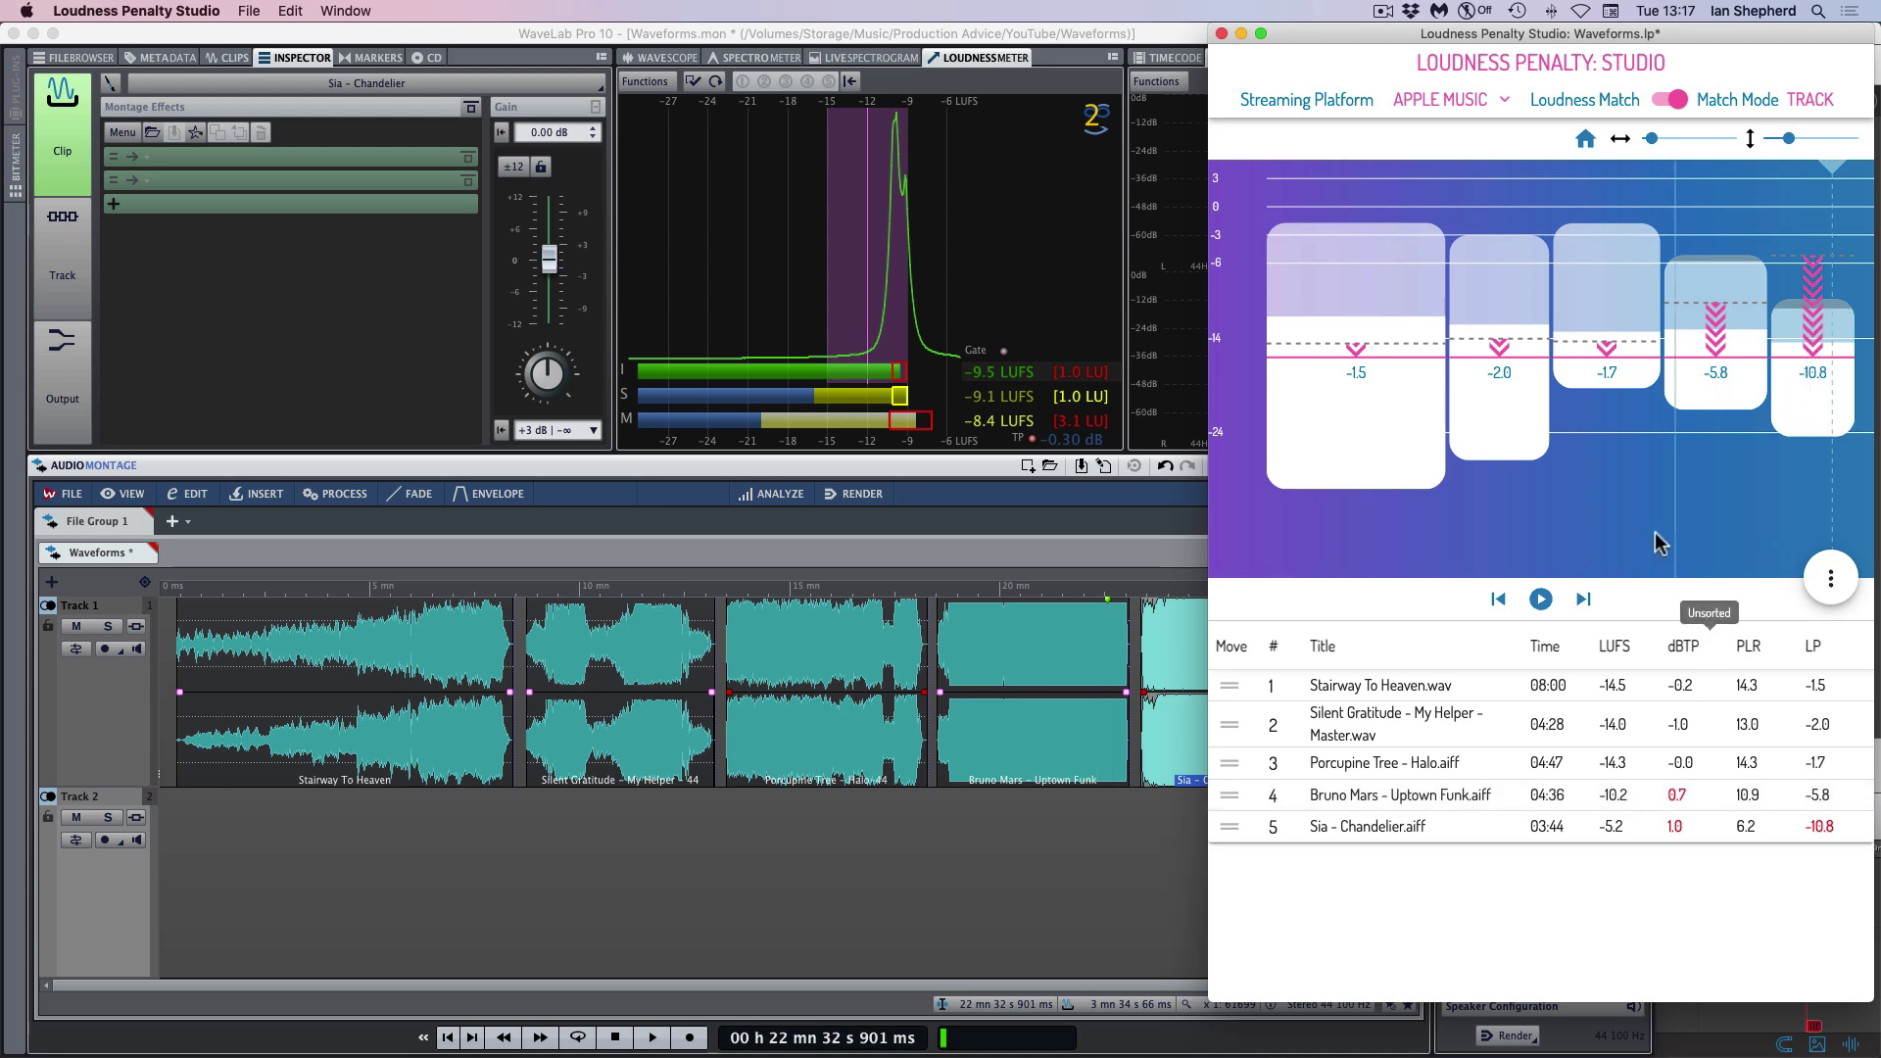
Return Match Mode to Album, turn off Loudness Match, and switch to WaveLab.
left_click(1807, 102)
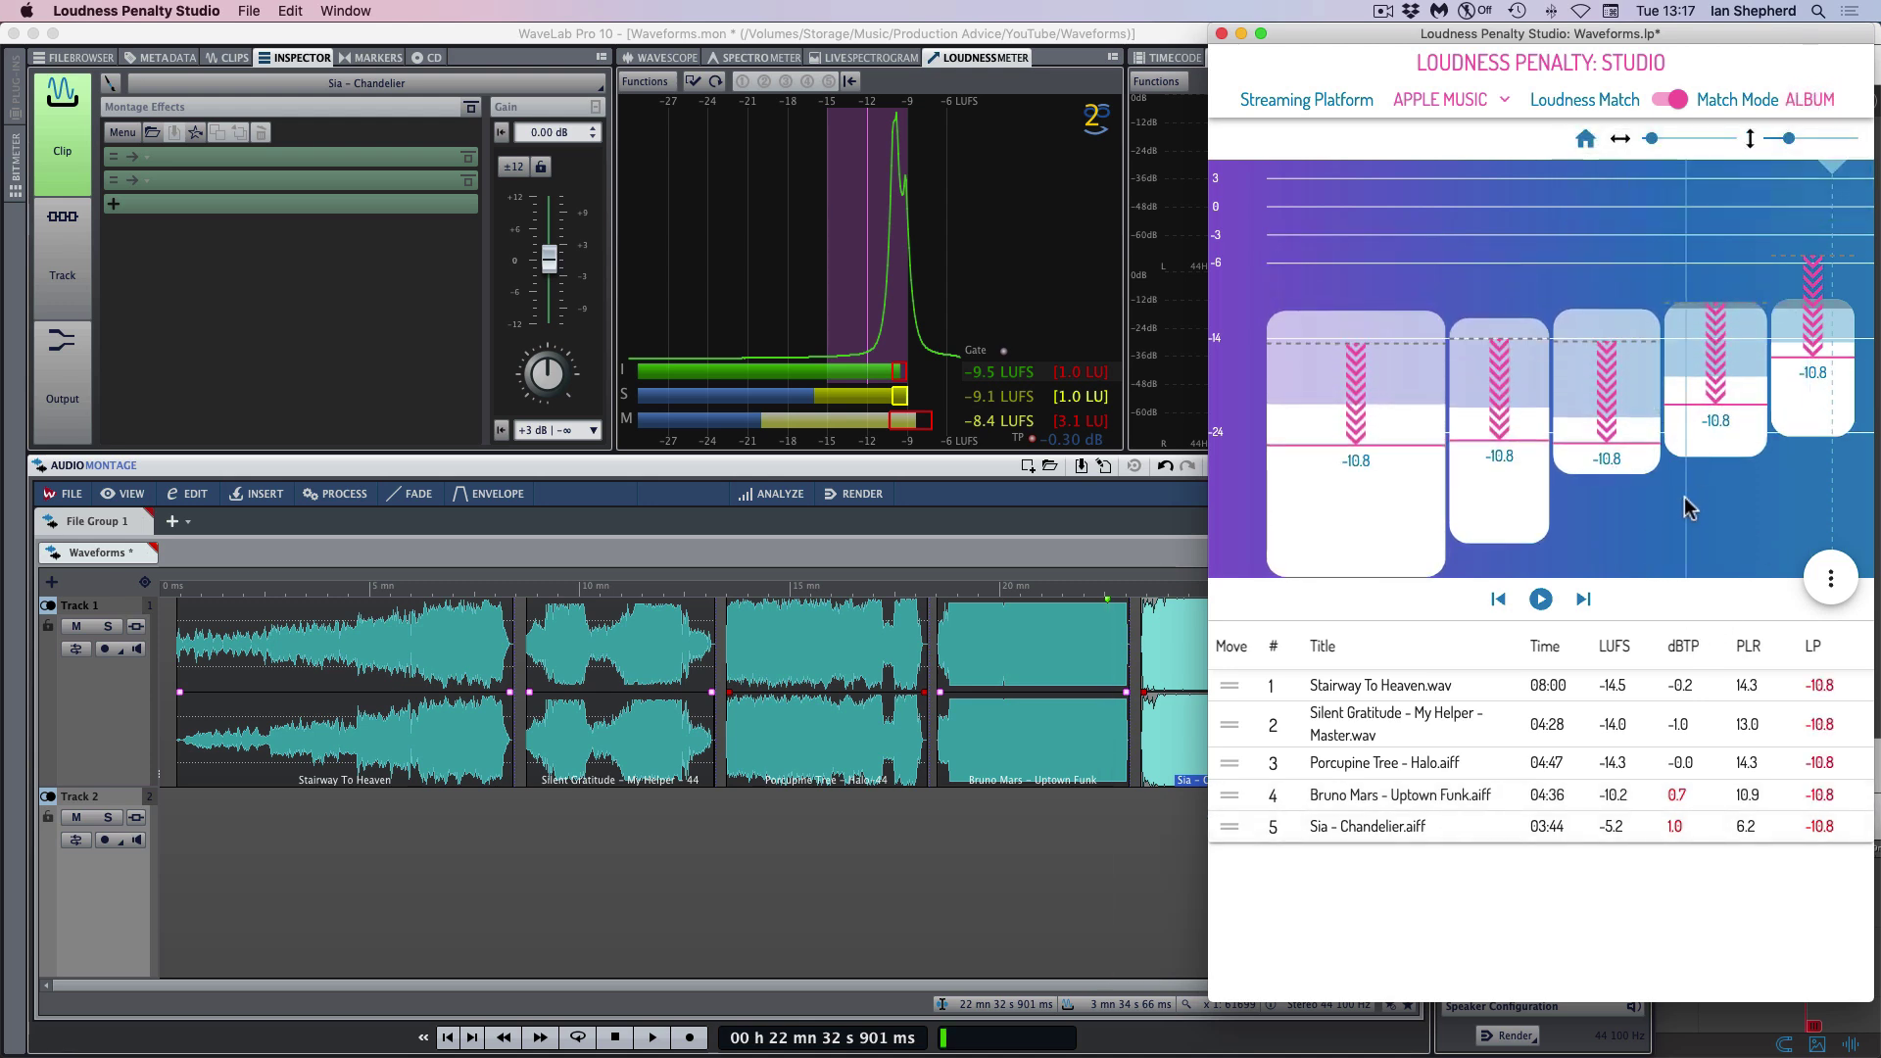
left_click(1668, 101)
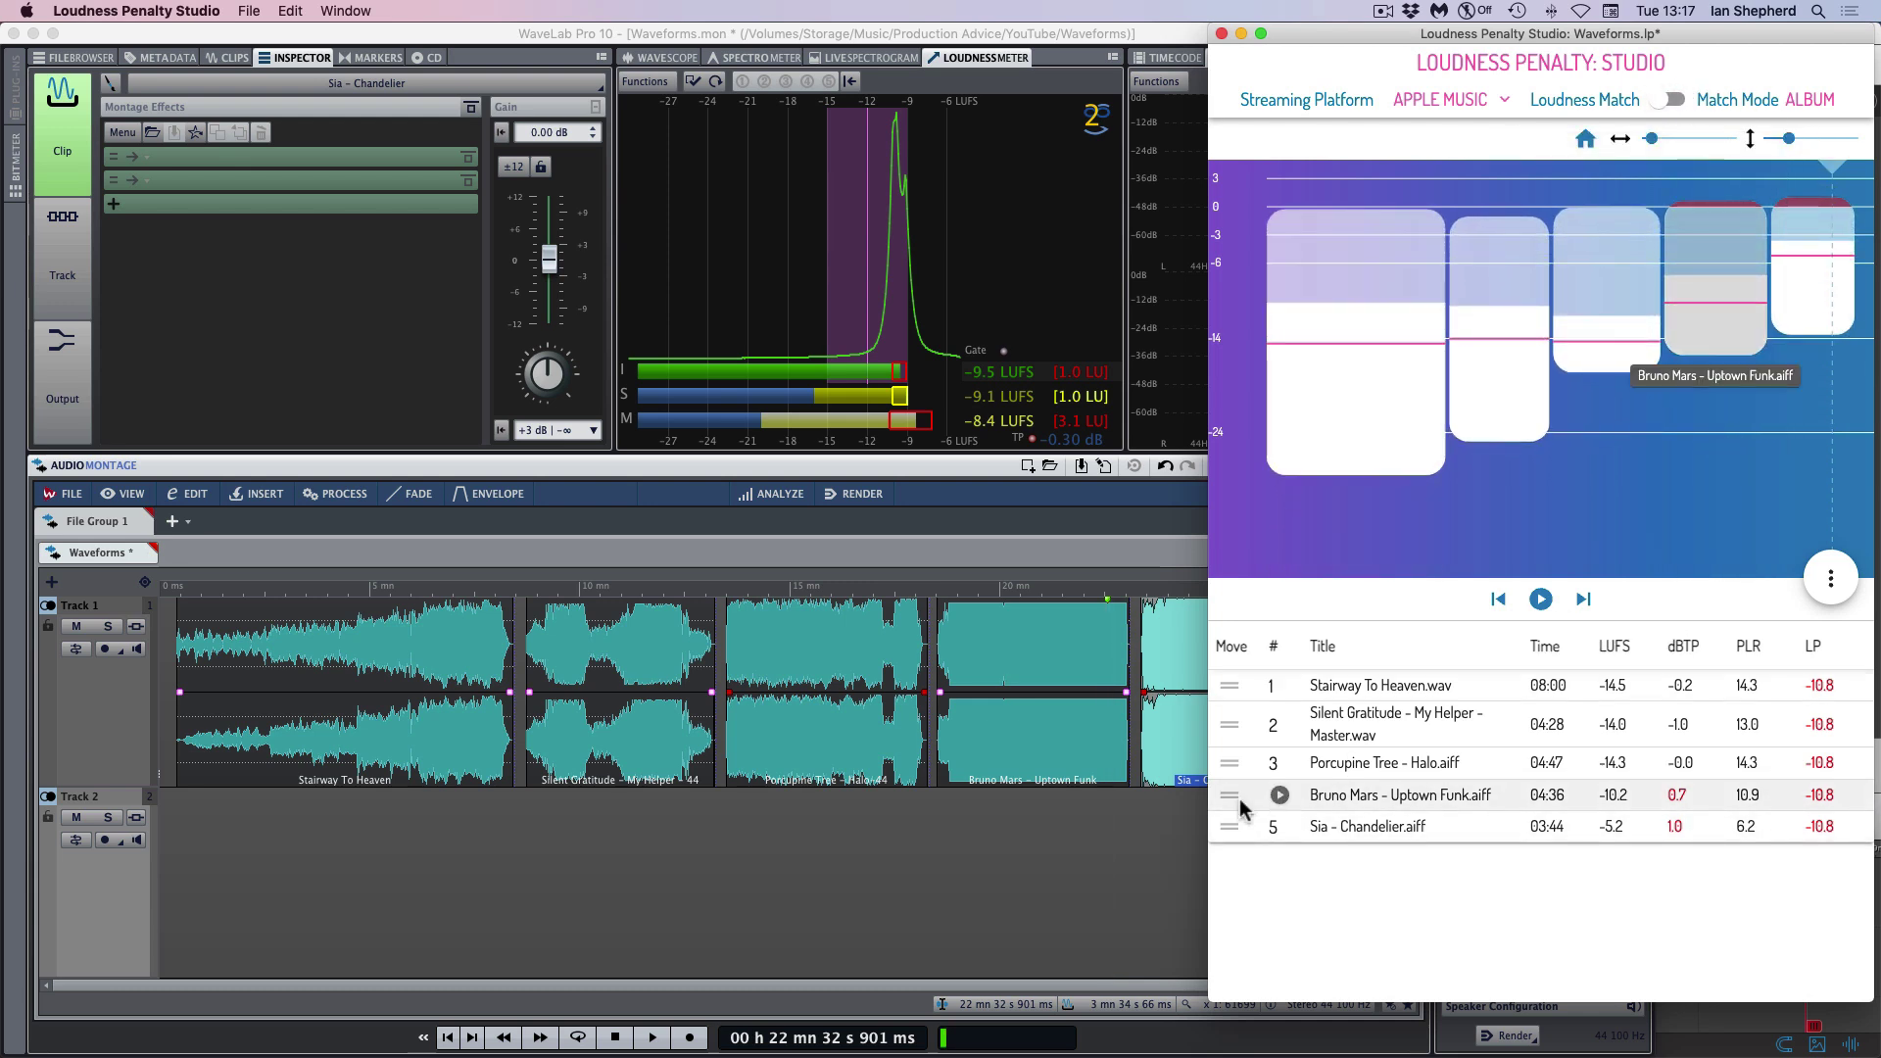
left_click(1078, 832)
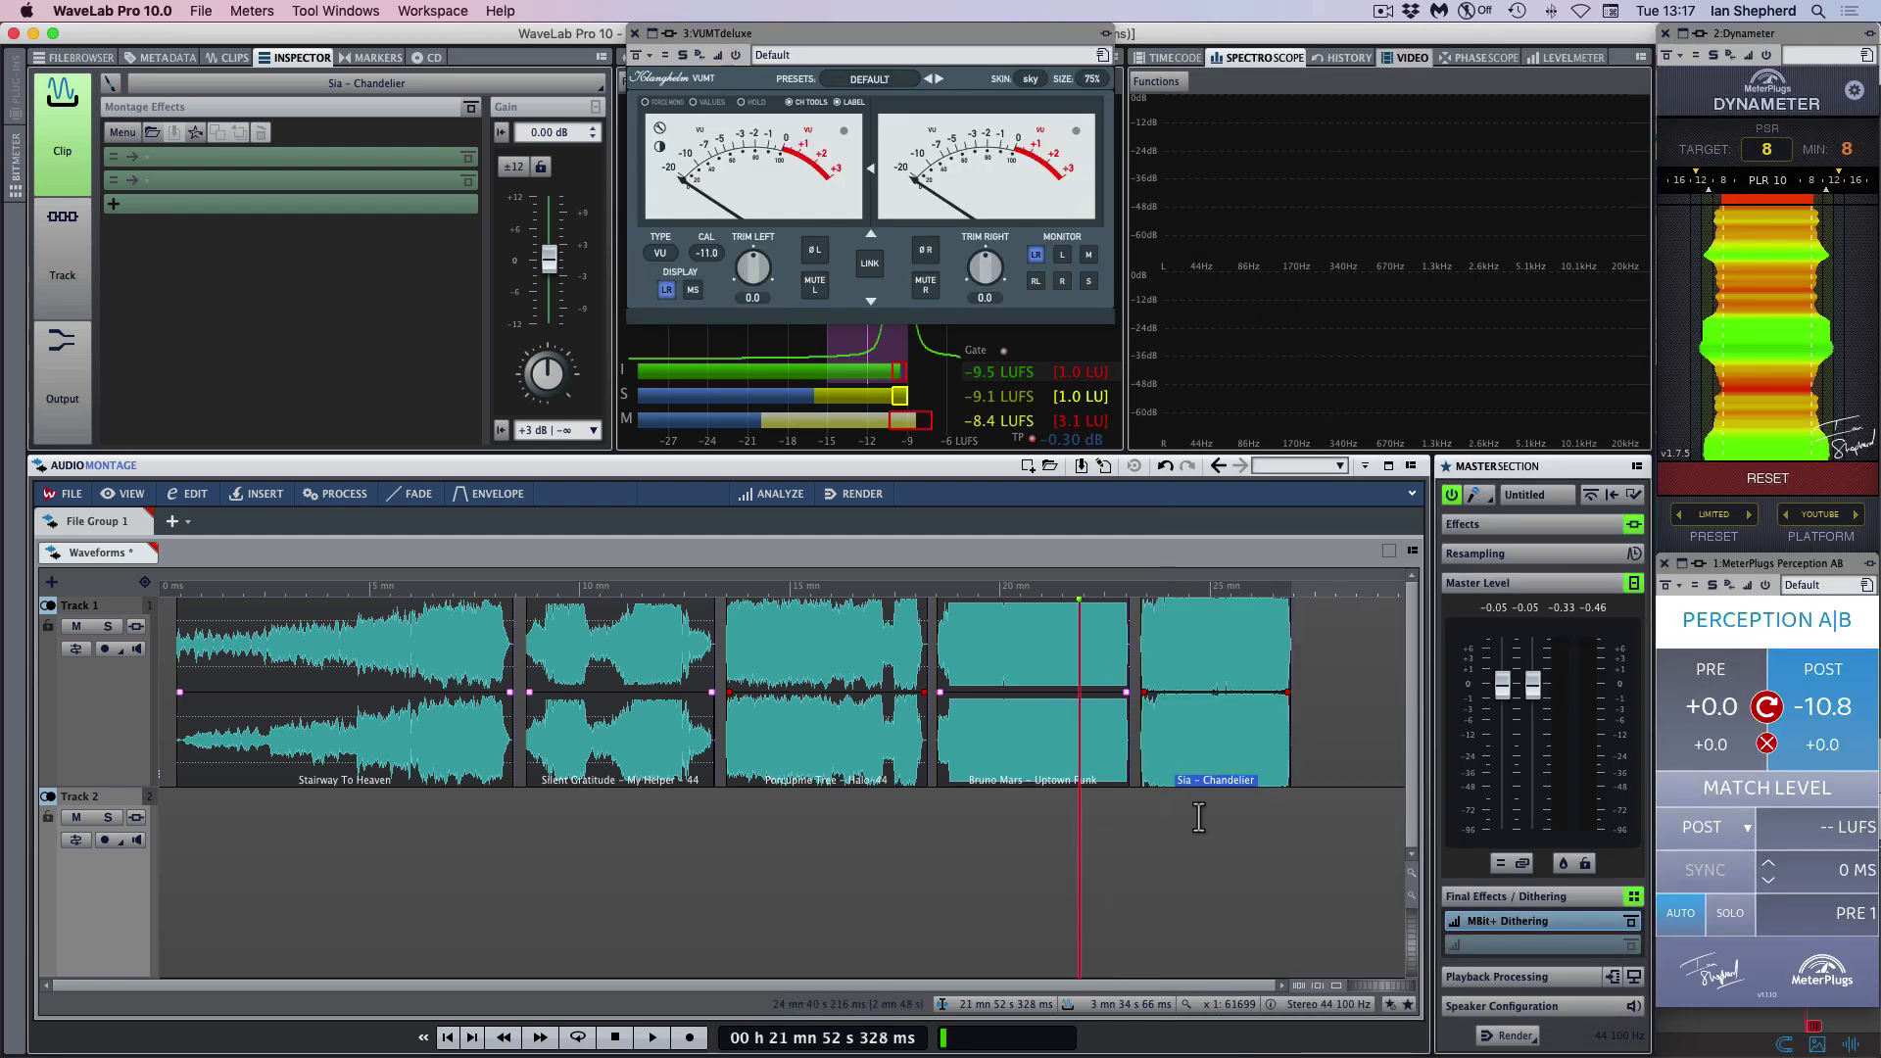
Compare the Chandelier, Uptown Funk, My Helper and Stairway To Heaven waveforms by selecting their clips in turn.
left_click(1224, 733)
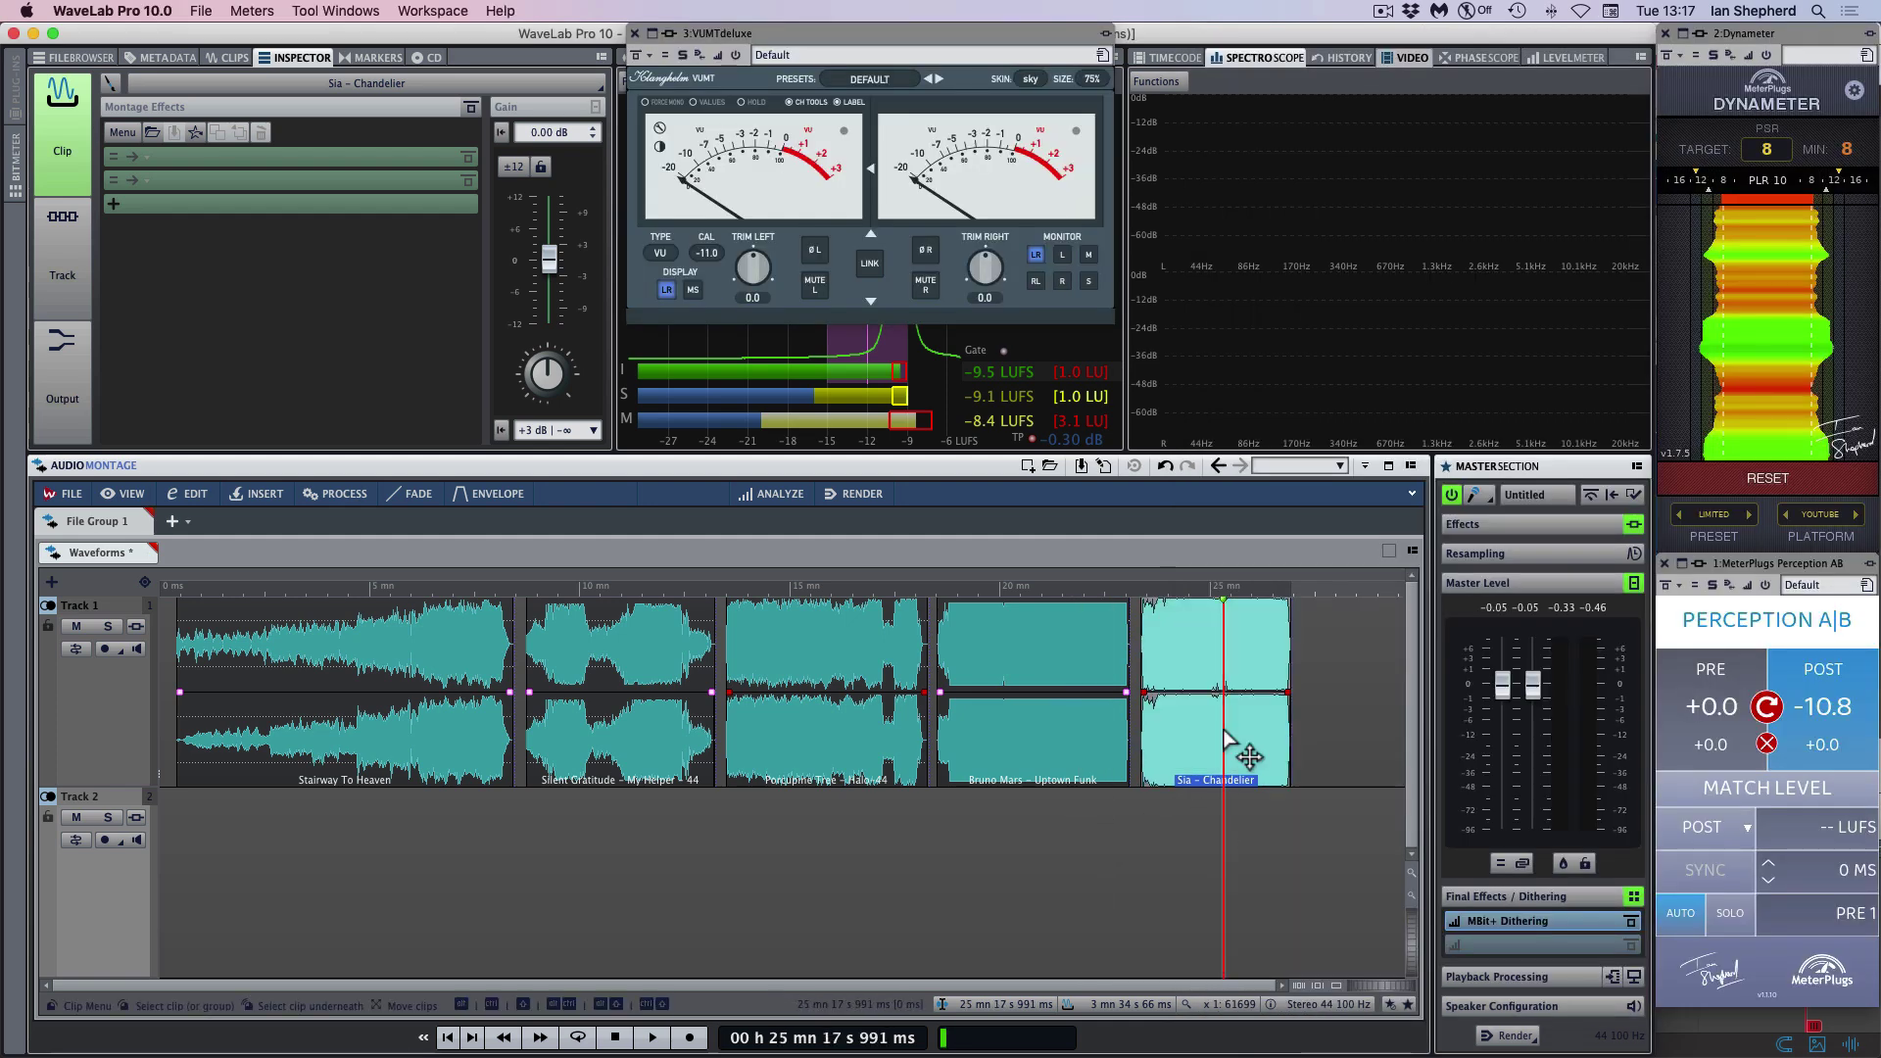
left_click(1041, 747)
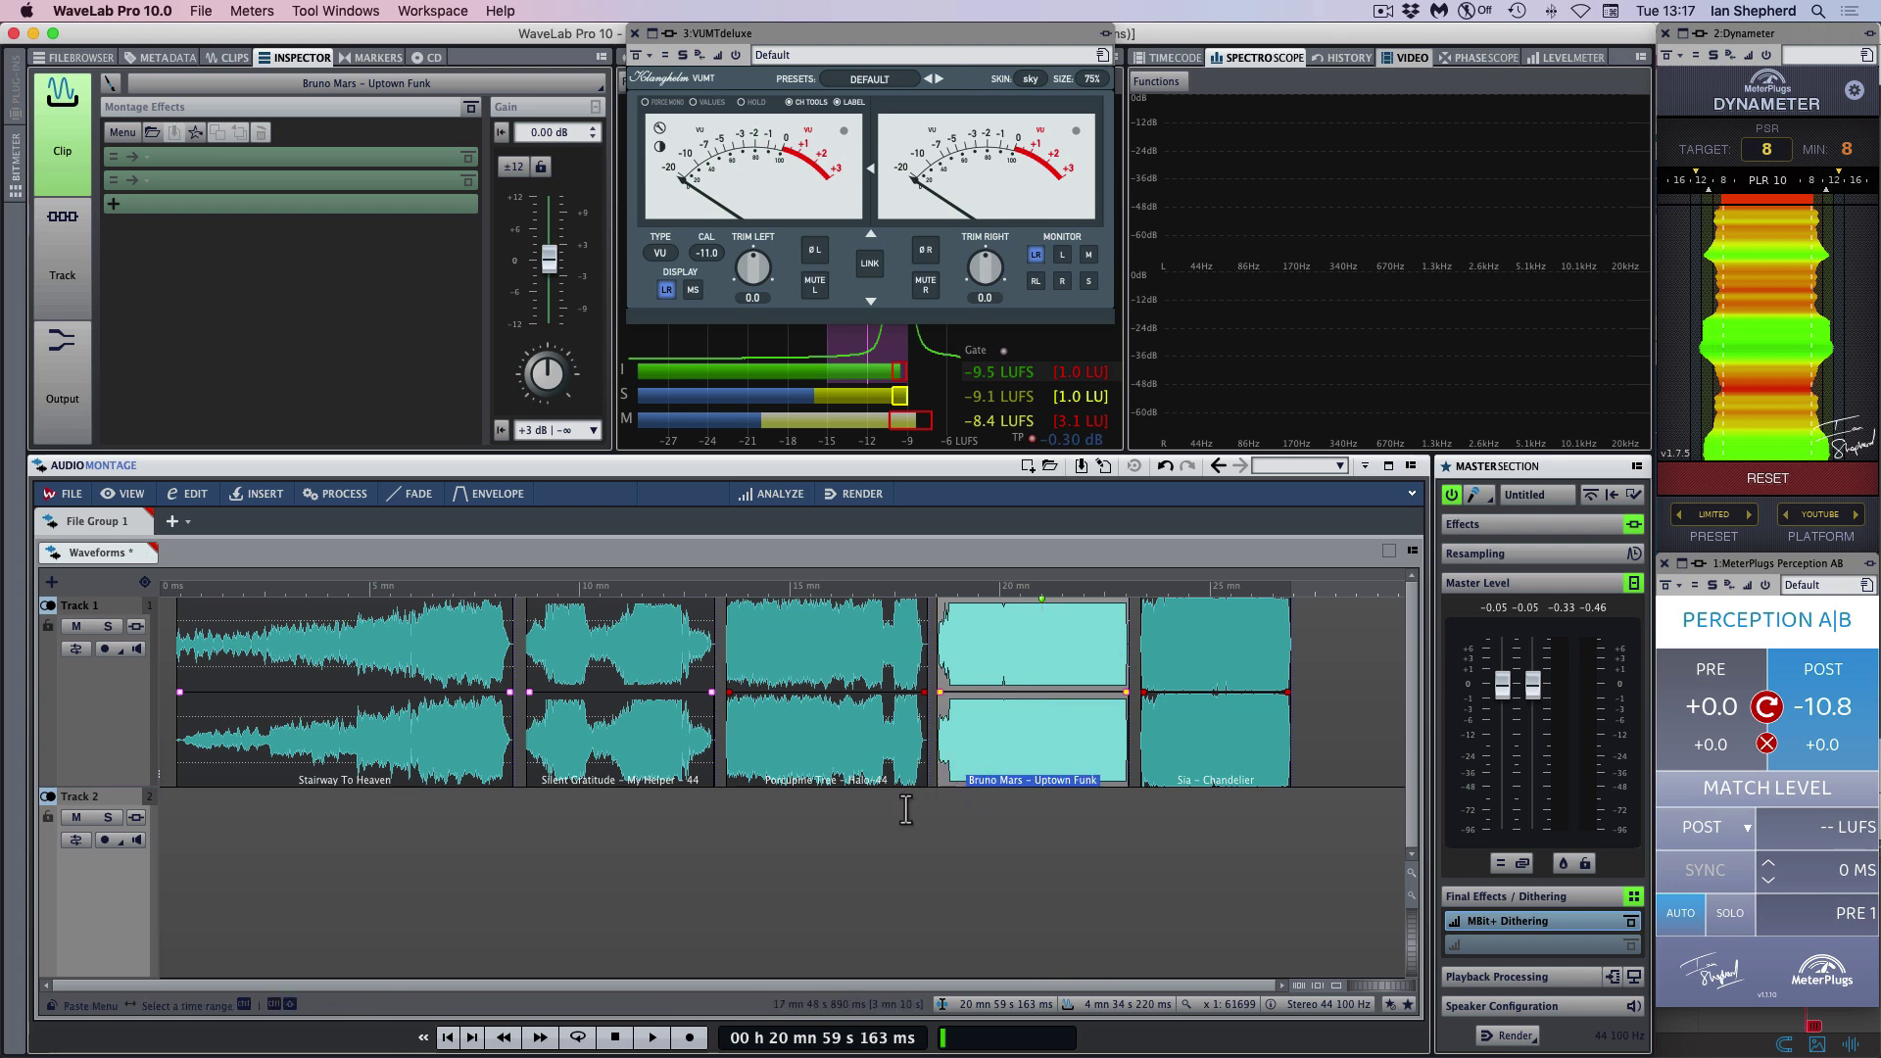
left_click(904, 762)
left_click(672, 749)
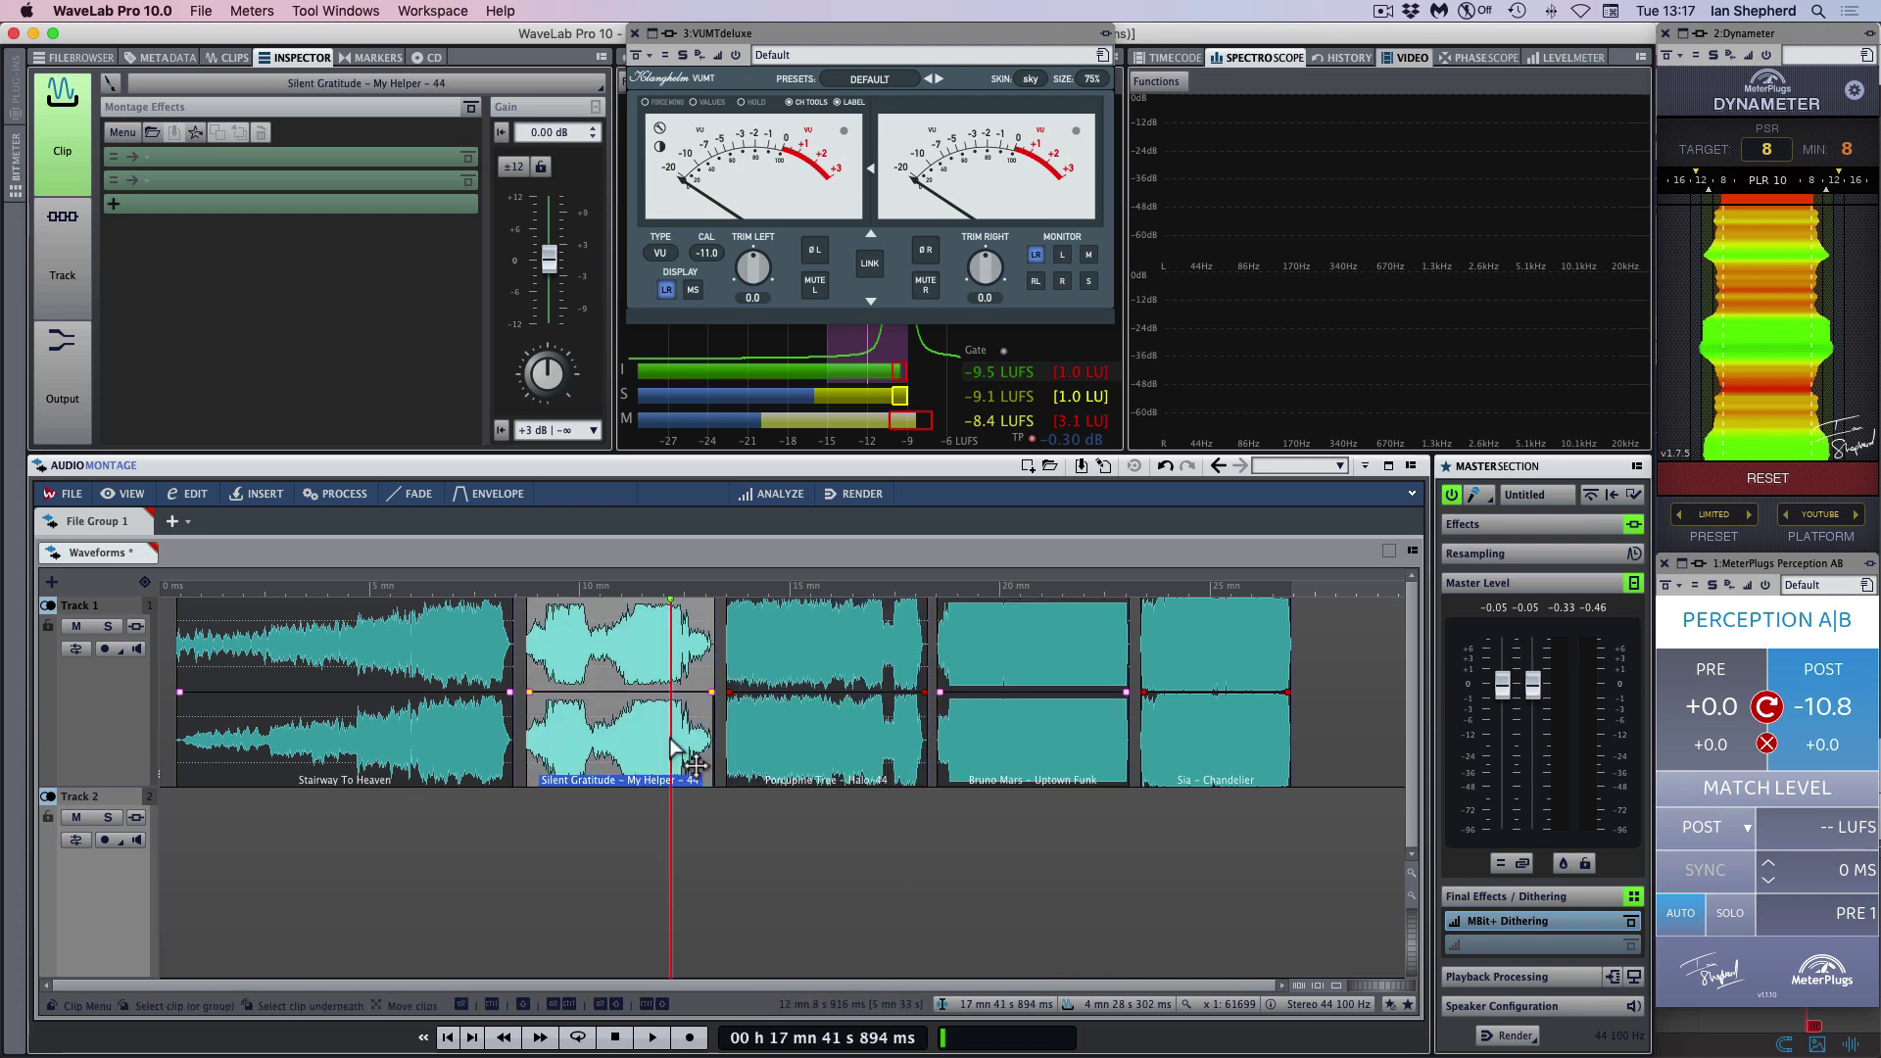
left_click(472, 754)
left_click(1184, 723)
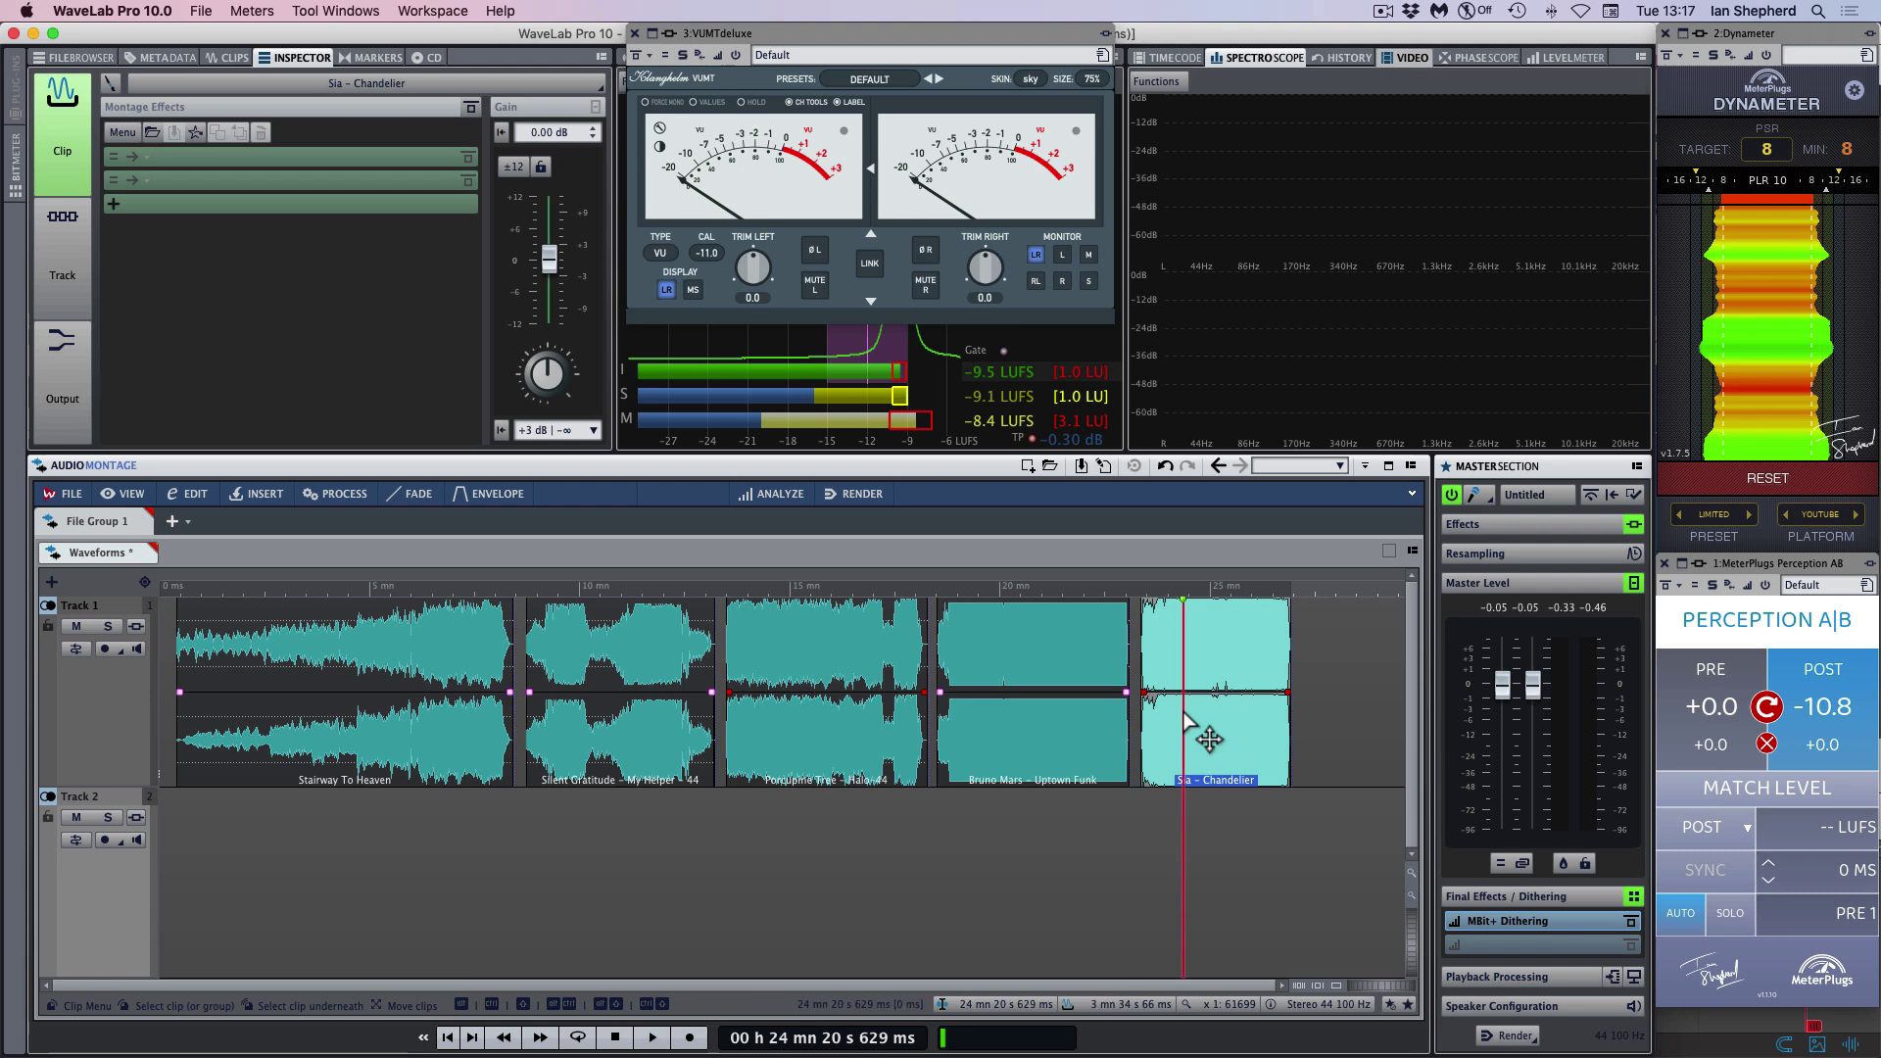
left_click(1034, 842)
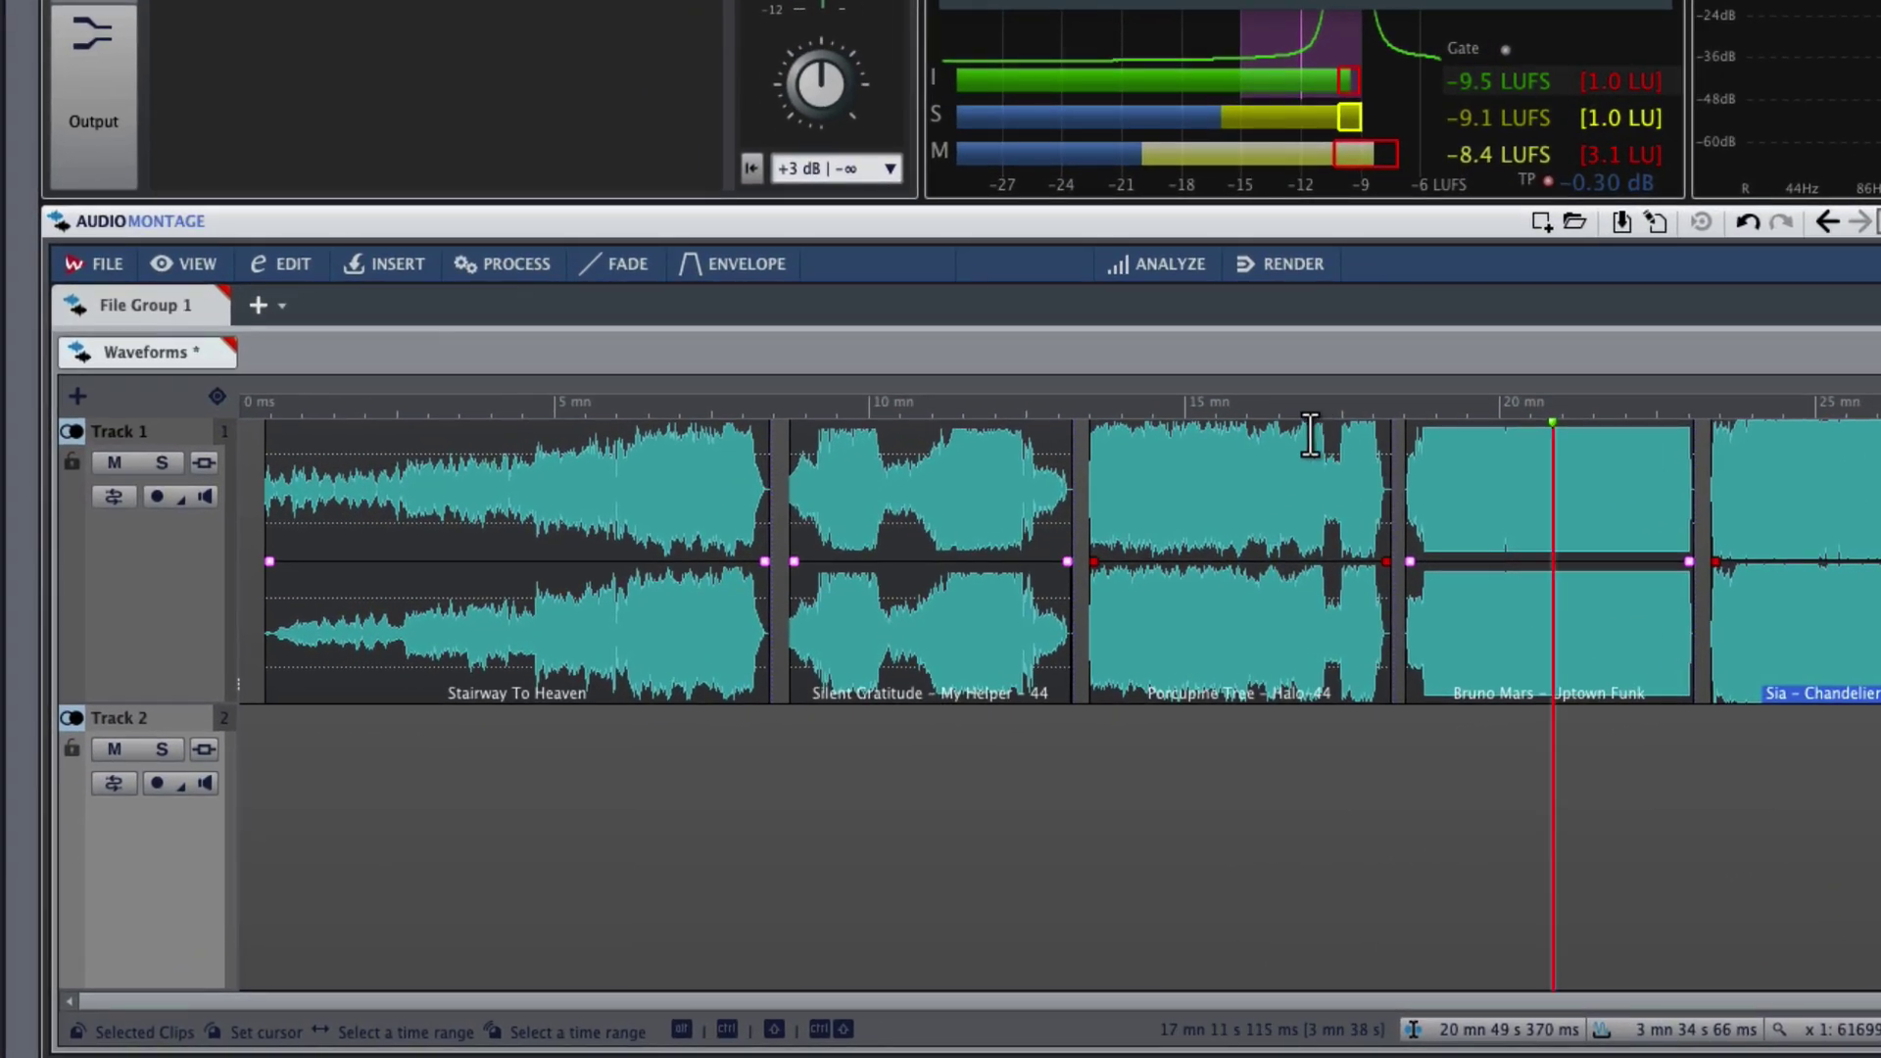
Zoom into the Stairway To Heaven waveform around 7 min 12 s to examine its individual cycles, then zoom back out.
left_click_drag(697, 407, 794, 819)
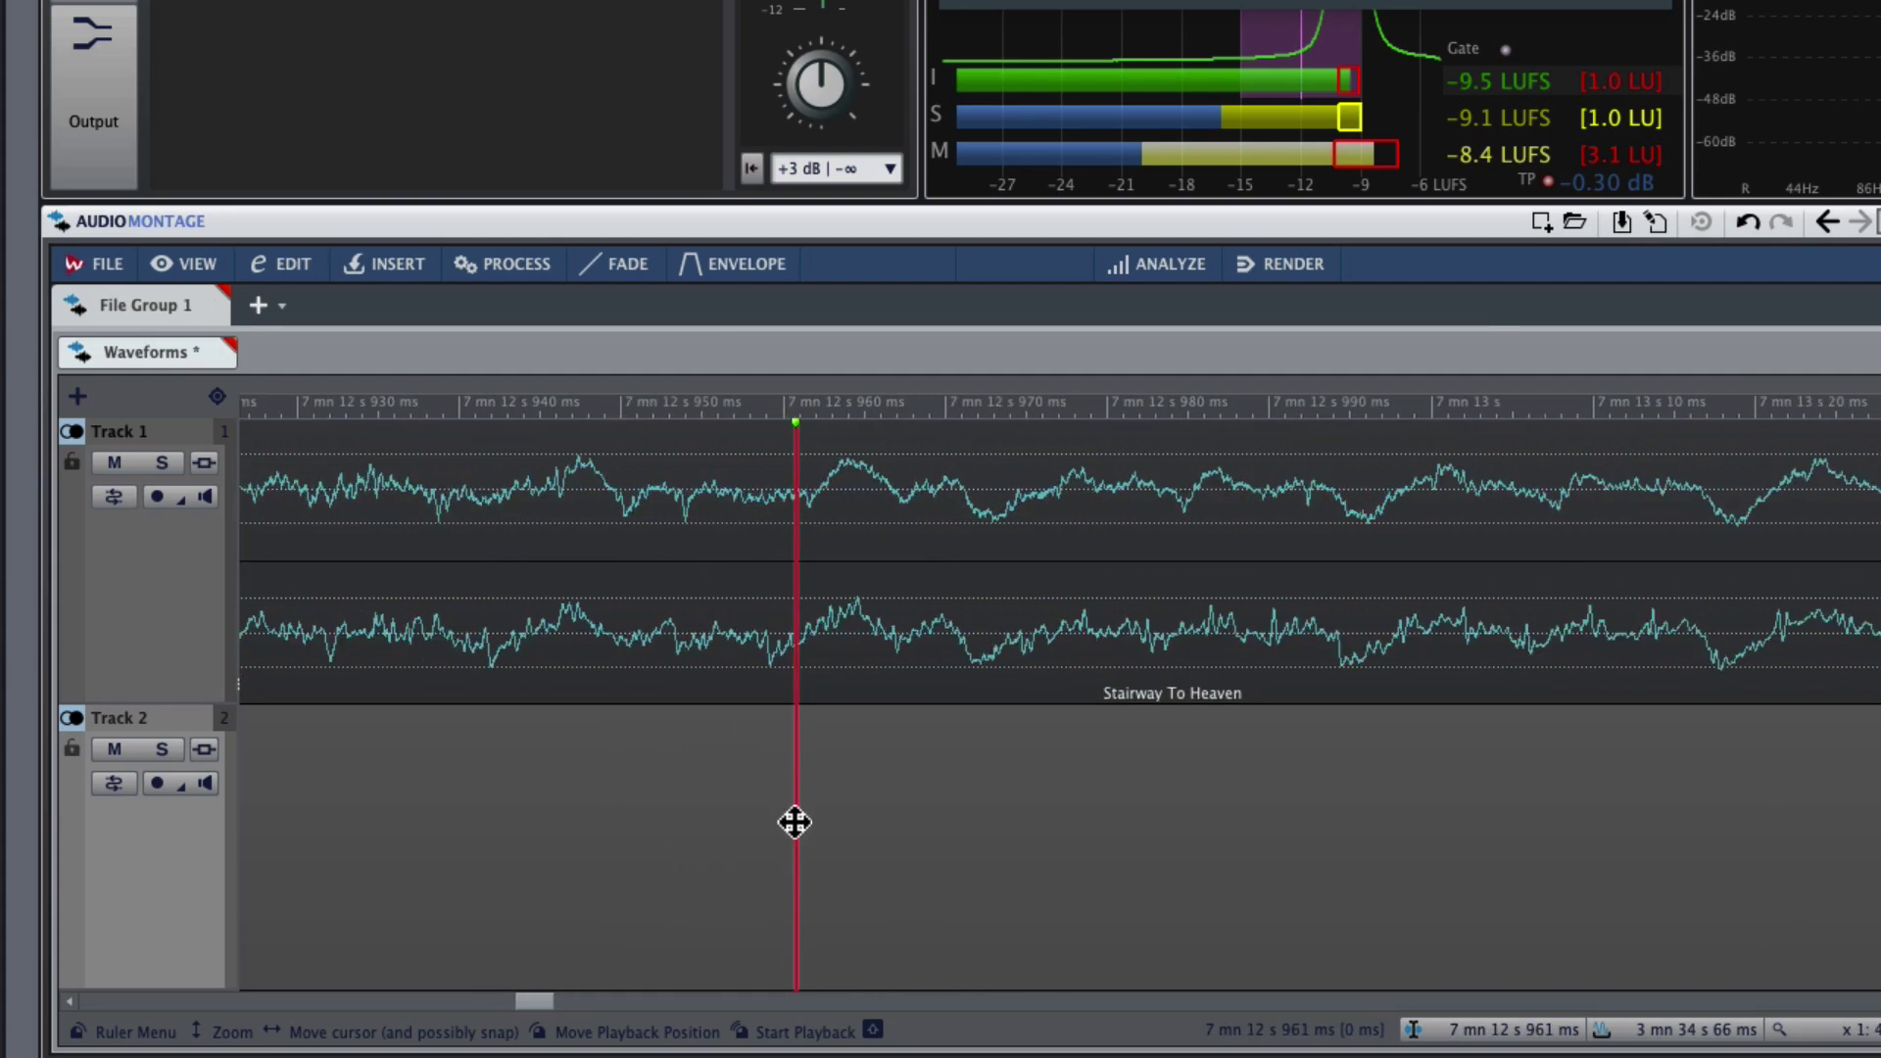
left_click(851, 405)
left_click_drag(851, 404, 852, 452)
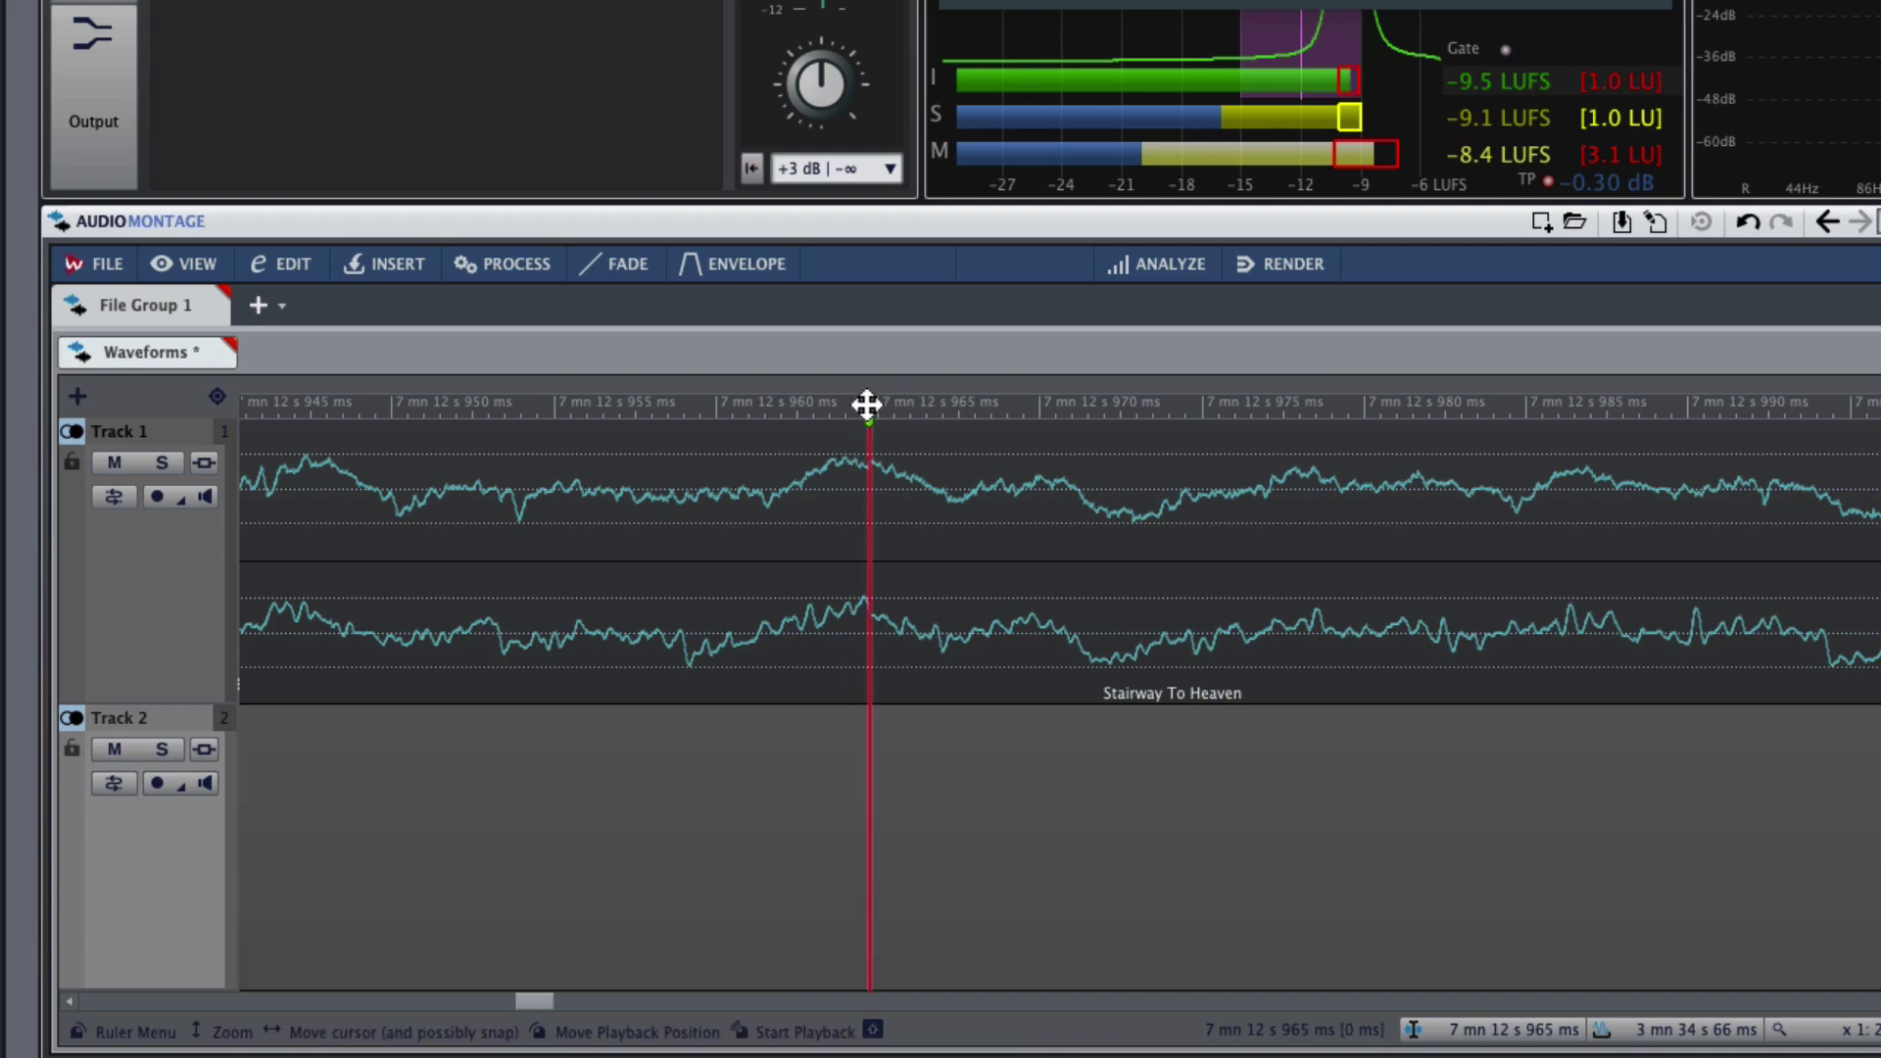
left_click_drag(866, 405, 915, 3)
In The Mastering Process – Peak Examples montage, select the snare and synth clips alternately to compare their peak heights.
left_click(1227, 746)
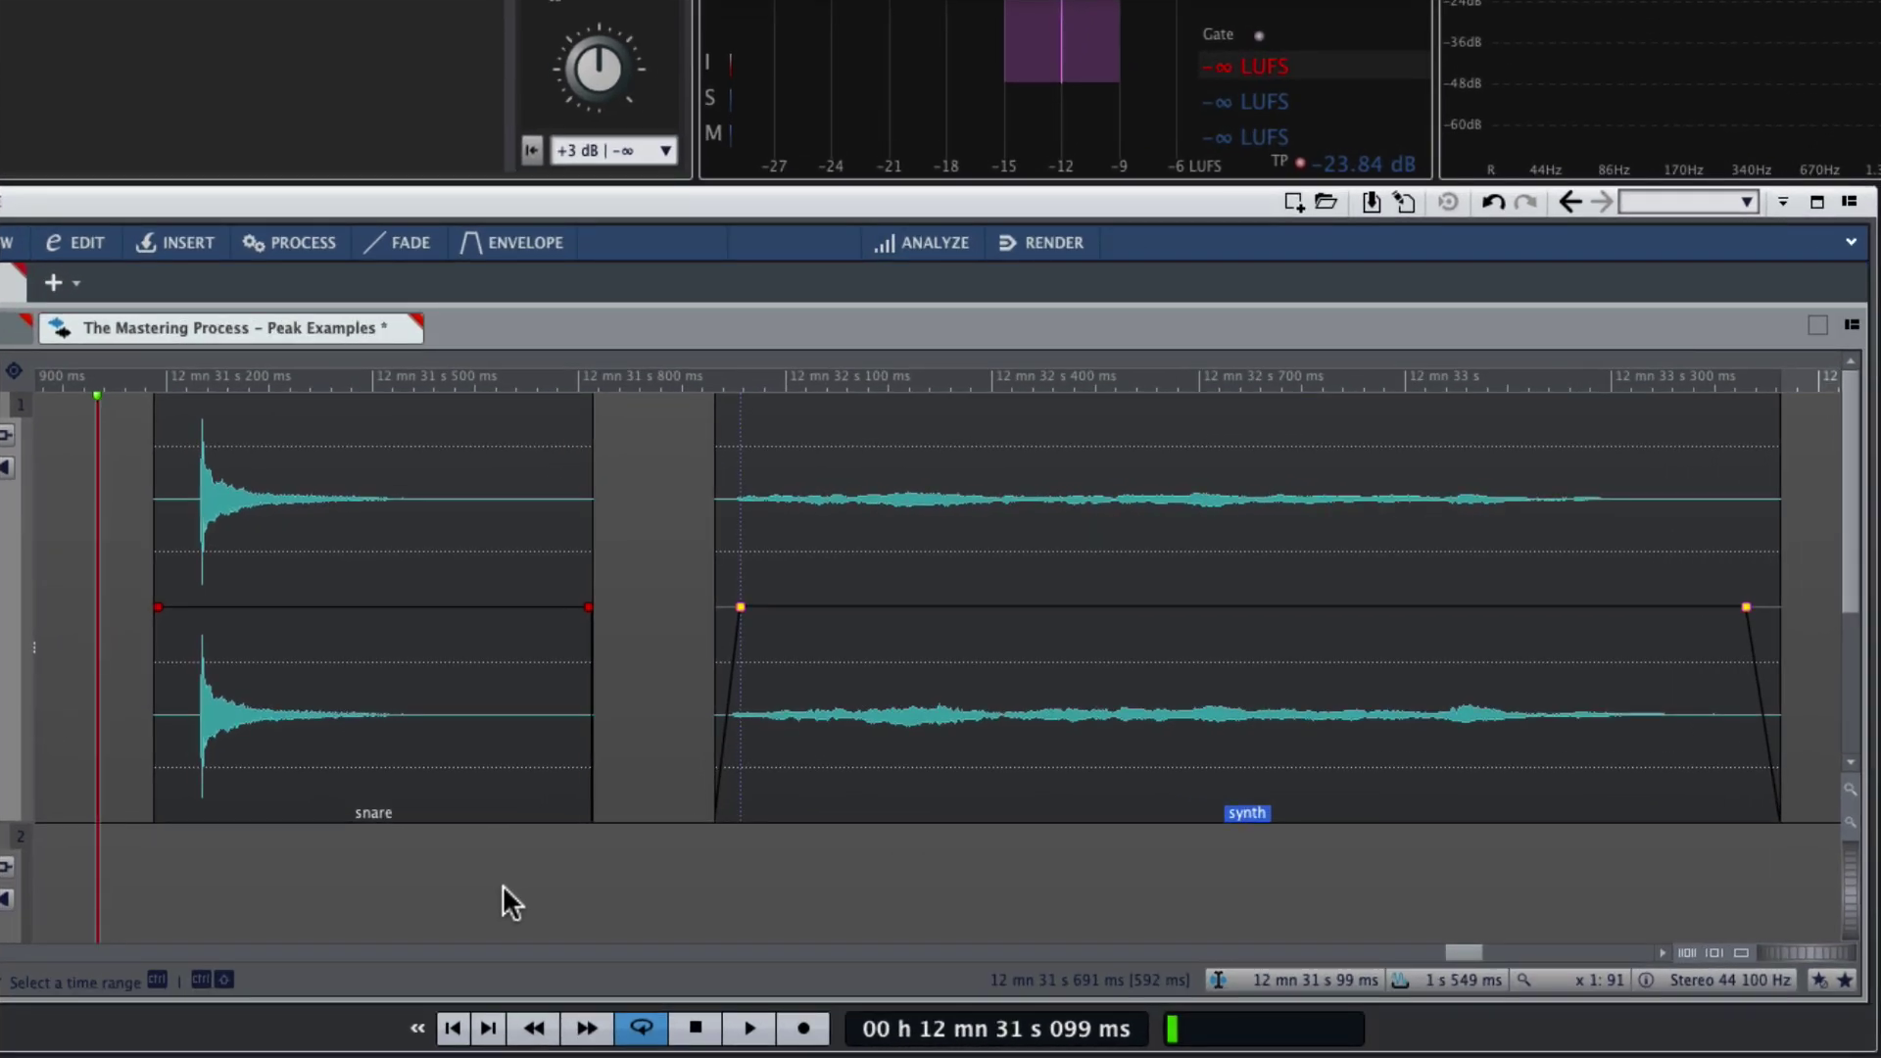
left_click(402, 775)
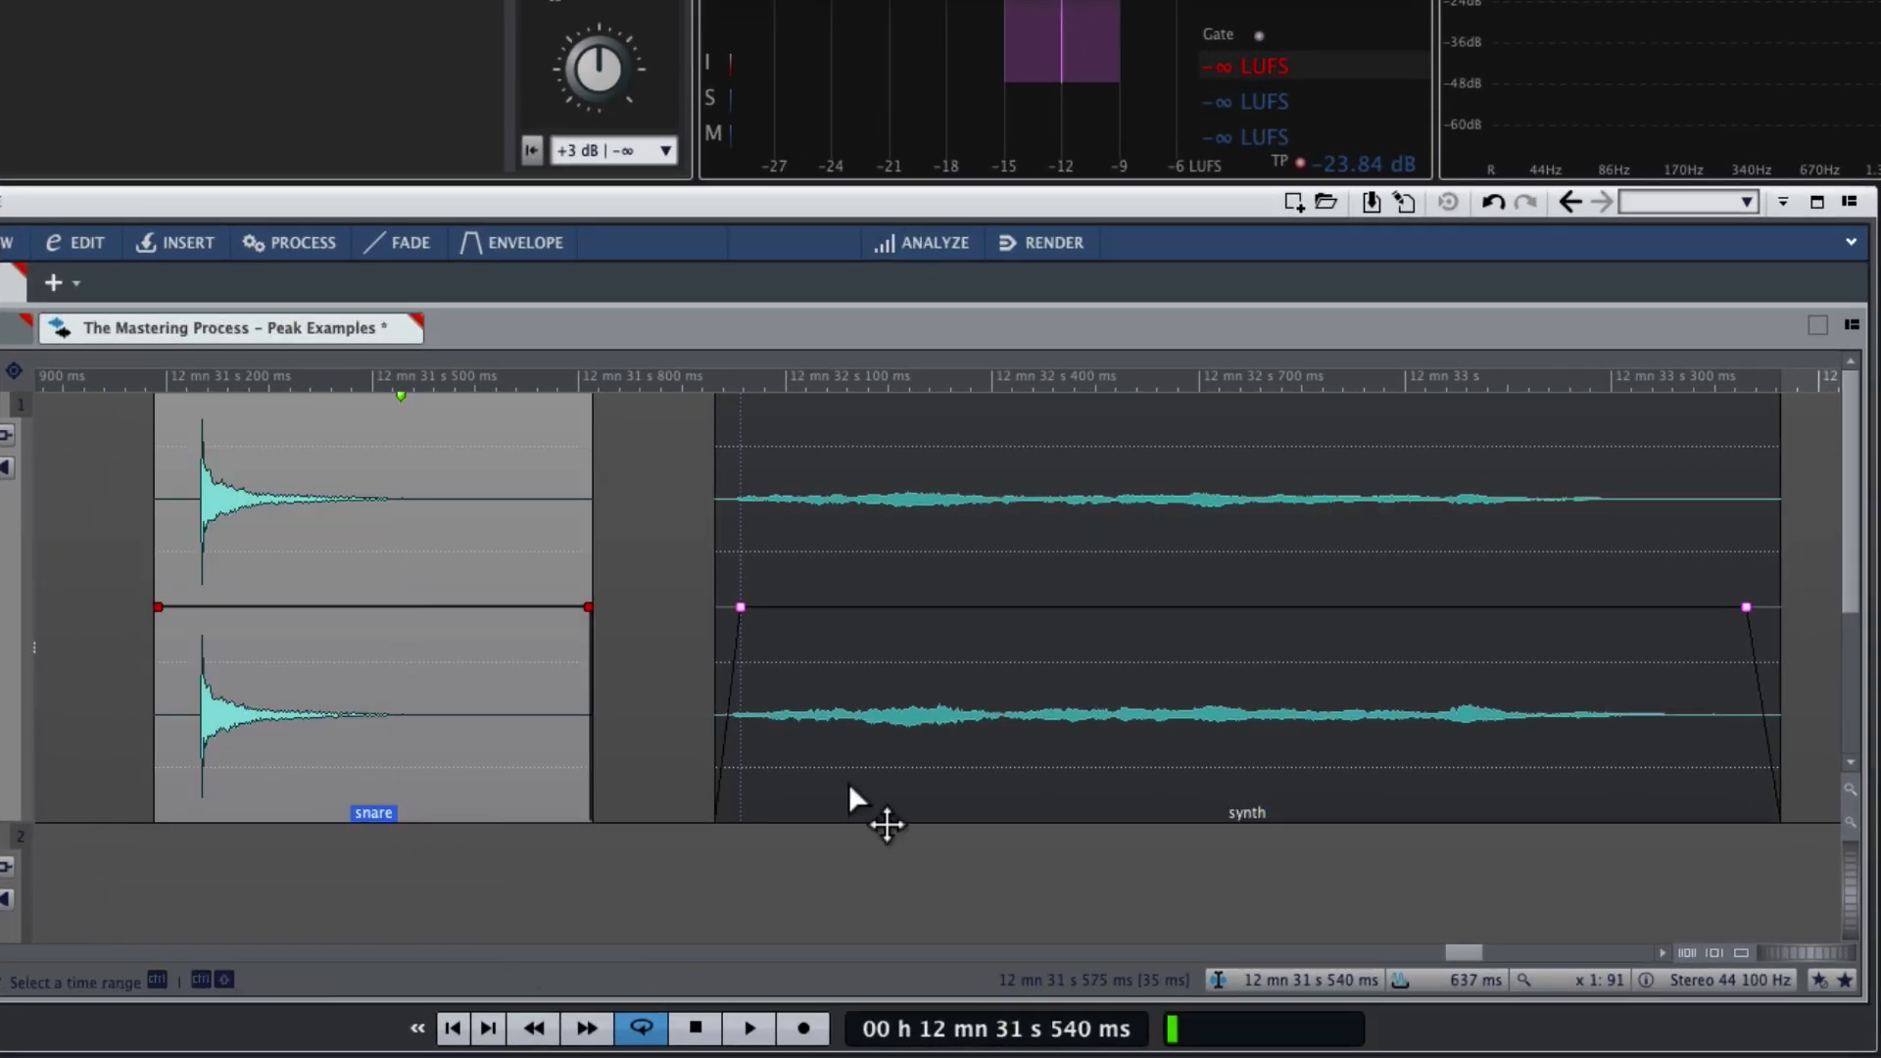
left_click(1063, 723)
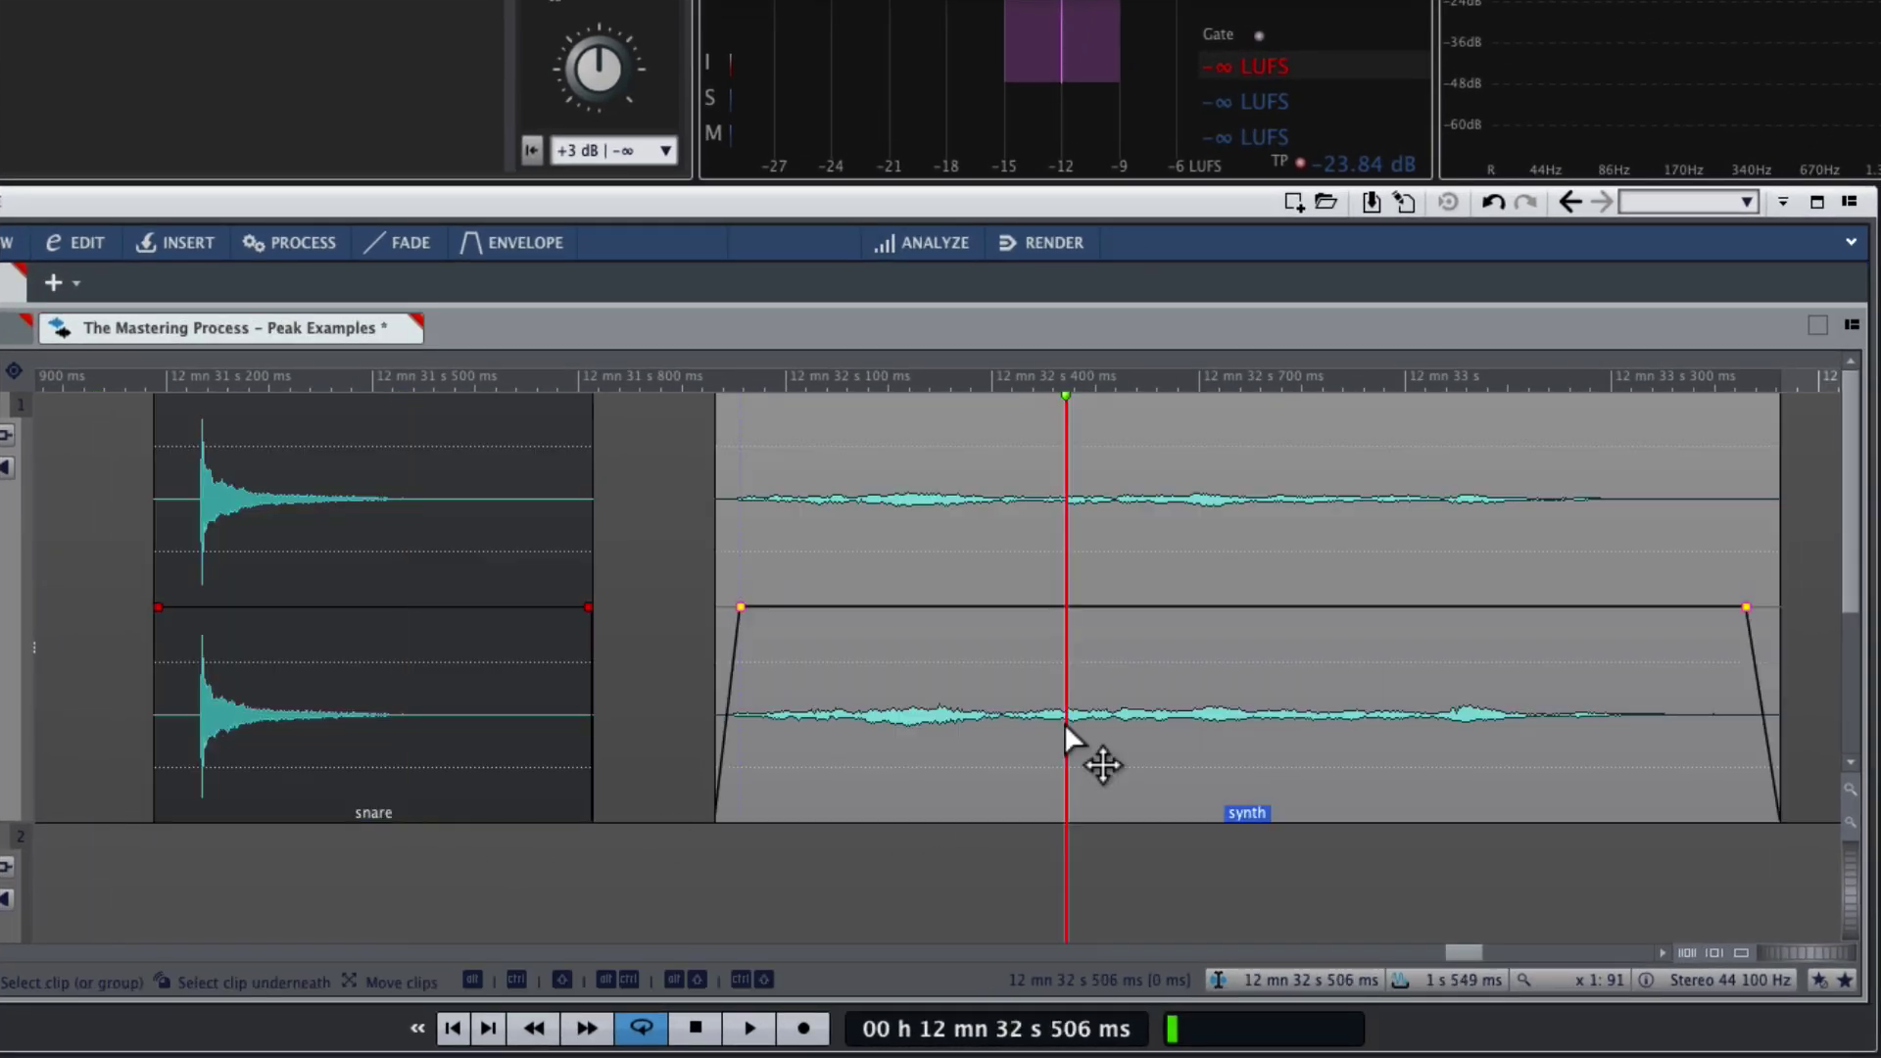
left_click(490, 749)
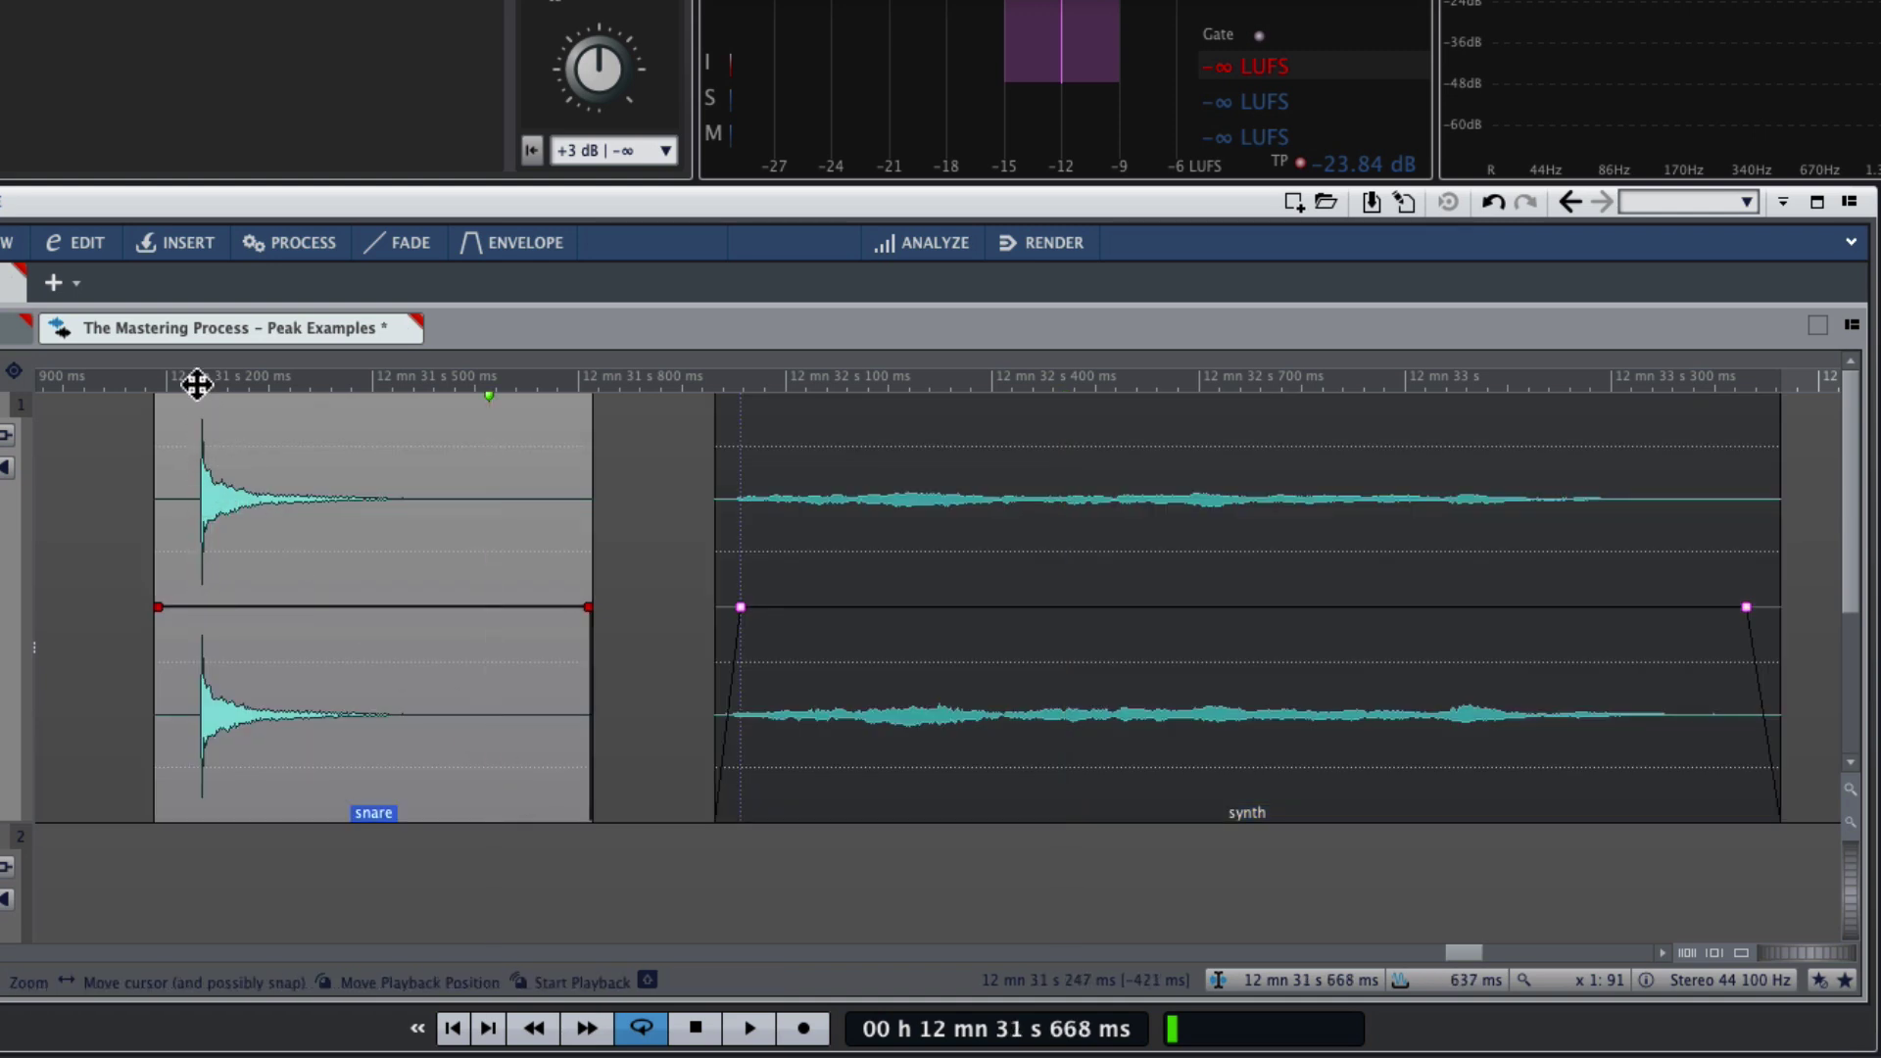
mouse_move(197, 383)
left_mouse_down()
mouse_move(202, 437)
mouse_move(197, 386)
left_mouse_up()
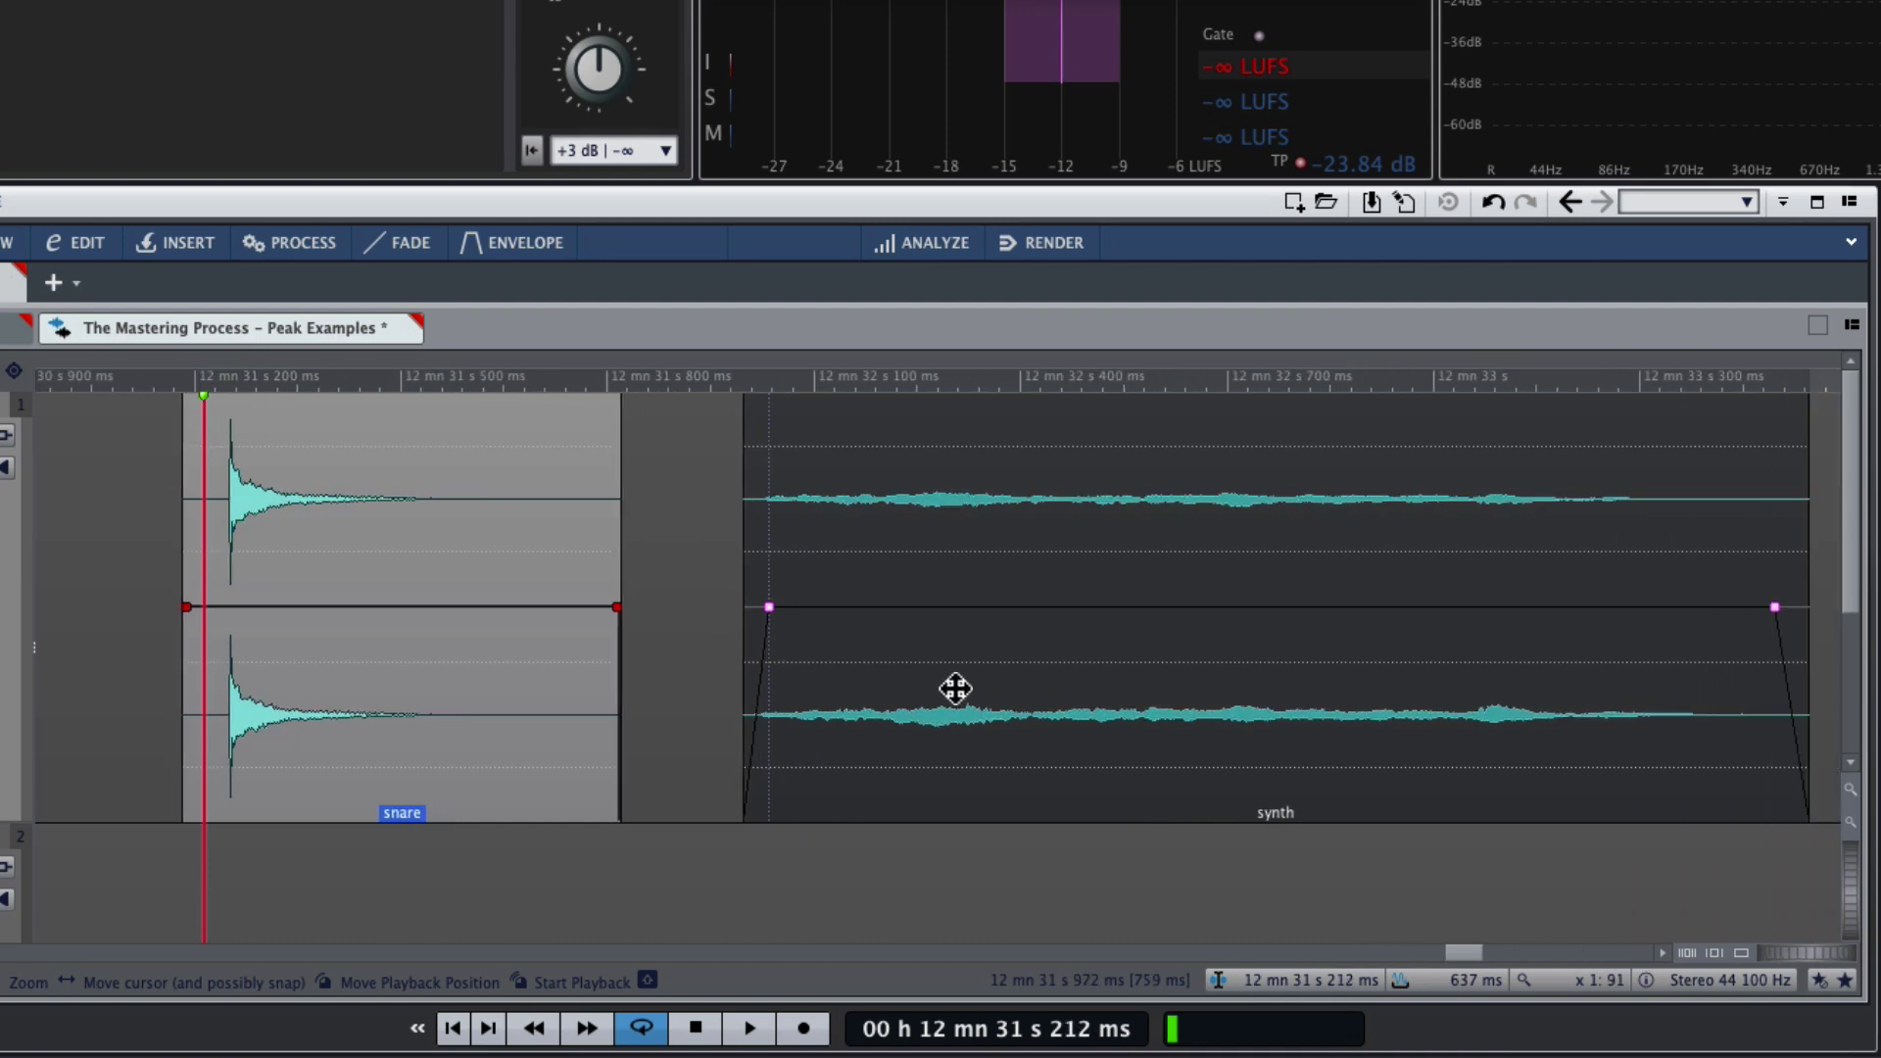
left_click(1014, 708)
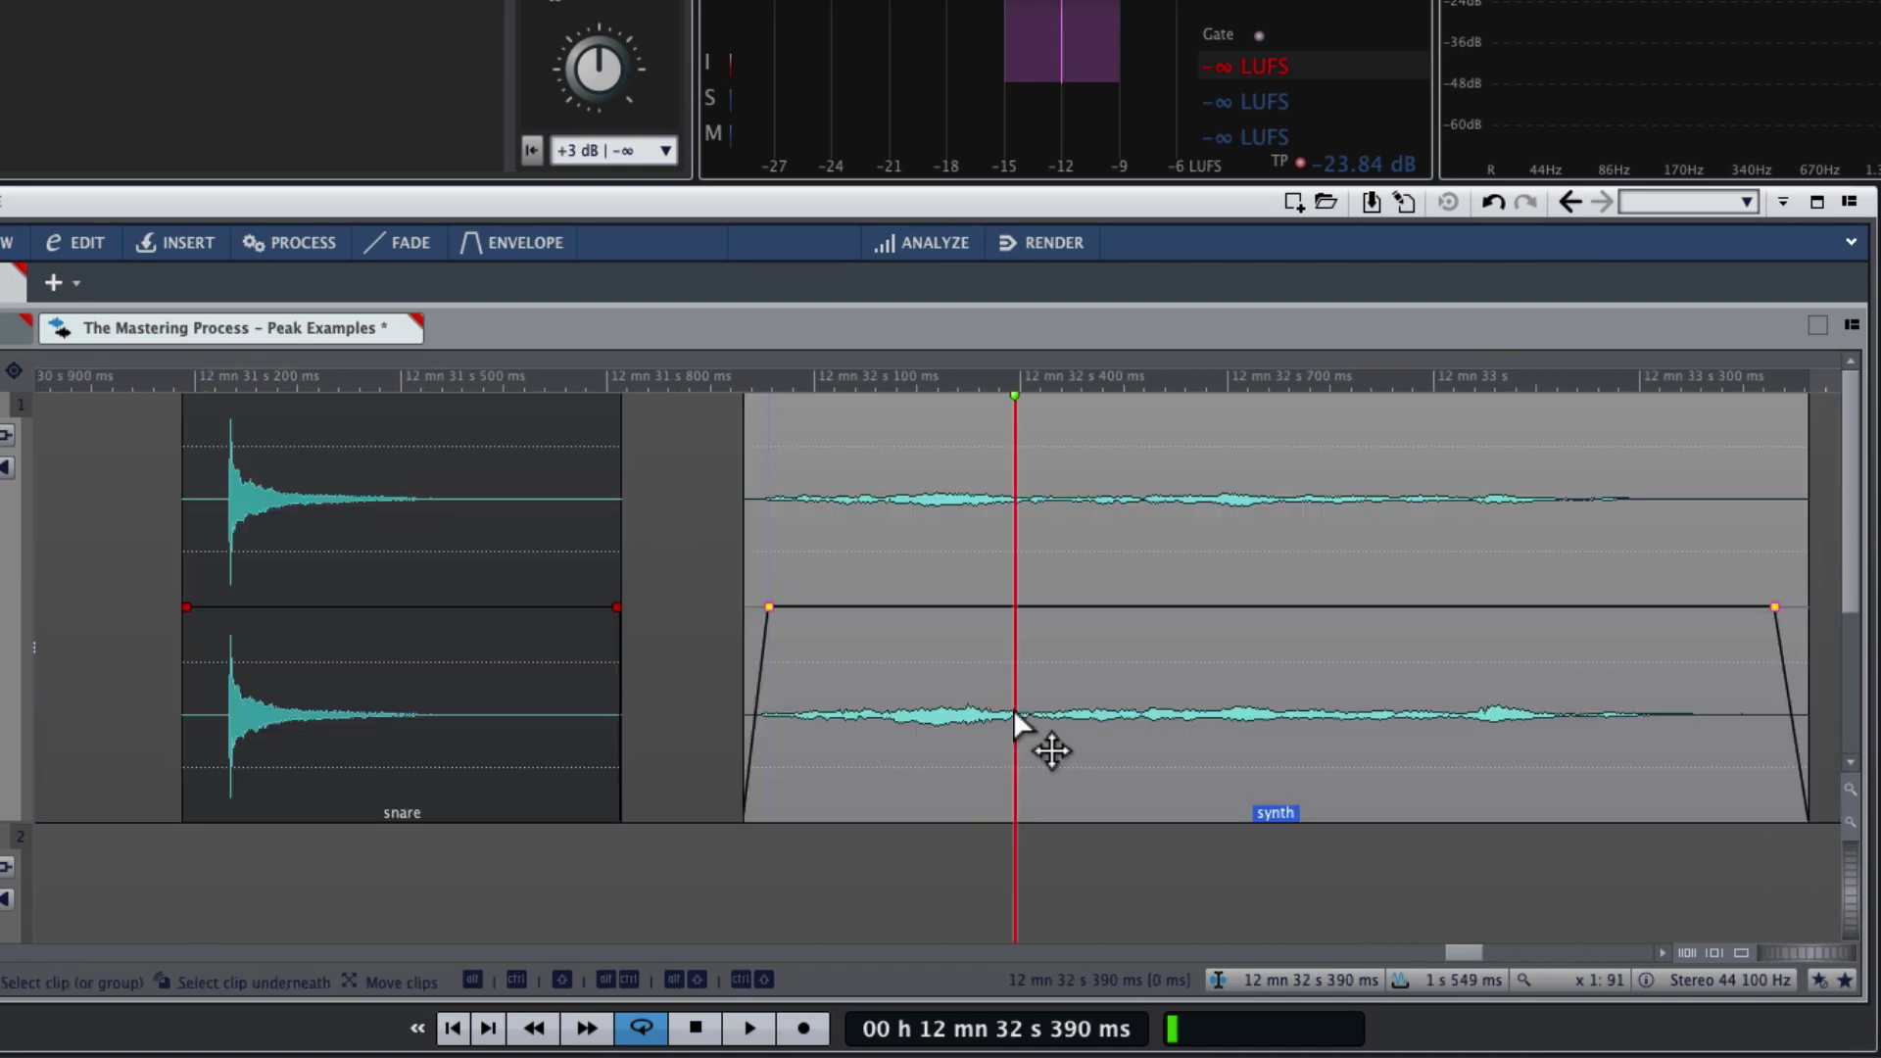
Lower the snare clip's volume envelope well below 0 dB to bring its peak closer to the synth's height.
left_click(699, 627)
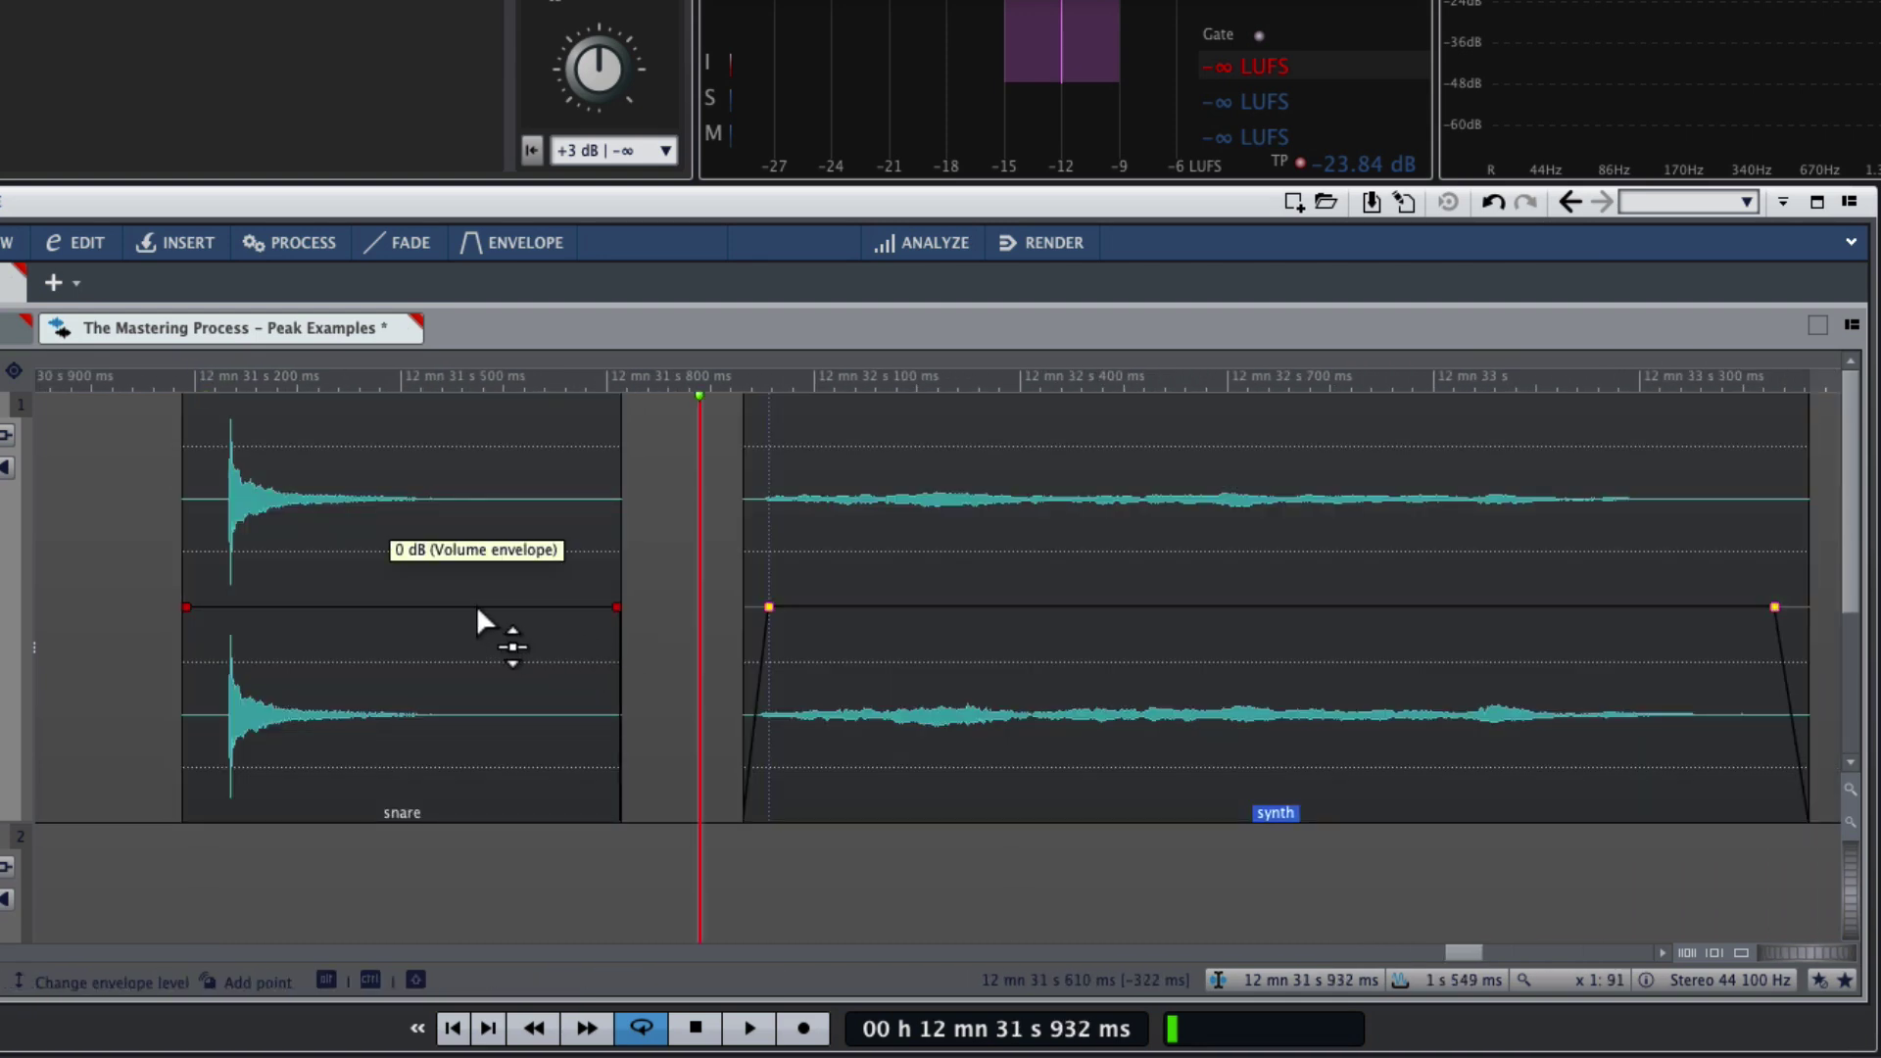
left_click_drag(476, 604, 498, 761)
left_click(650, 632)
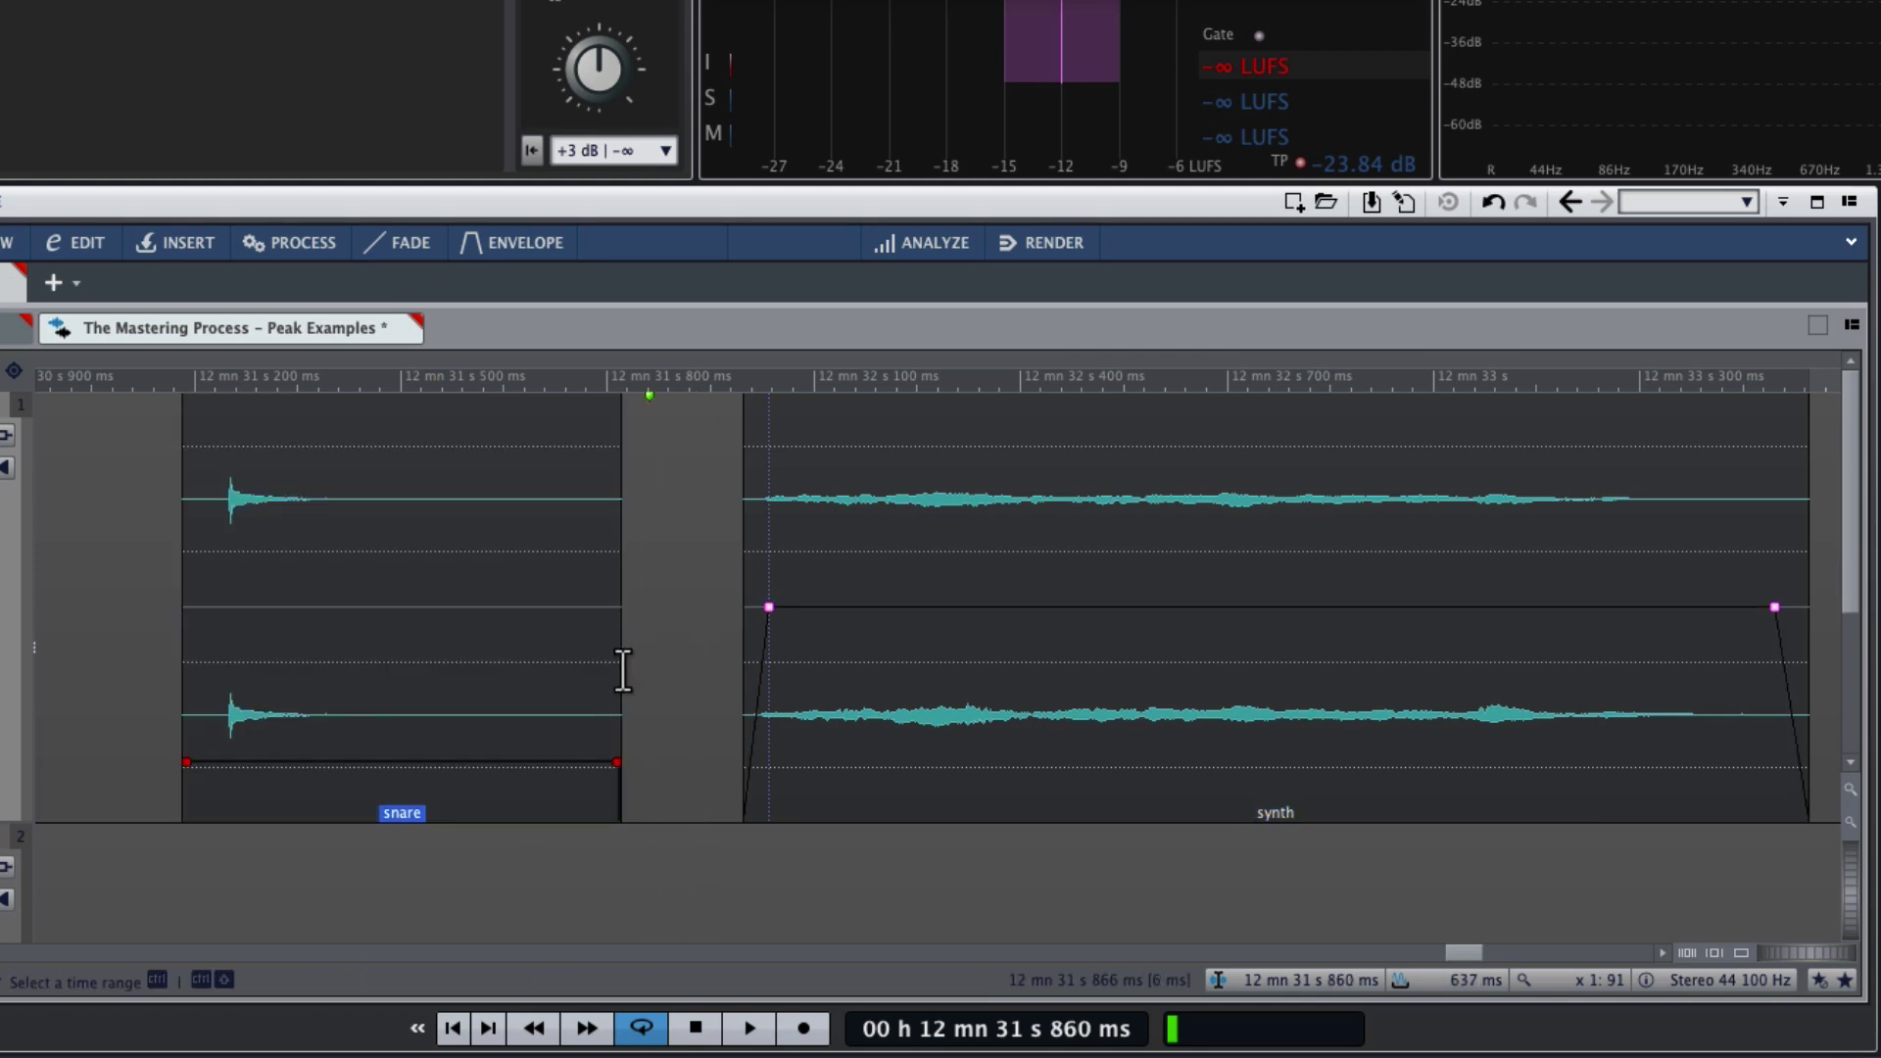
Play the synth clip and the lowered snare clip to compare how loud they sound, then stop playback.
left_click(121, 686)
left_click(698, 380)
double_click(700, 384)
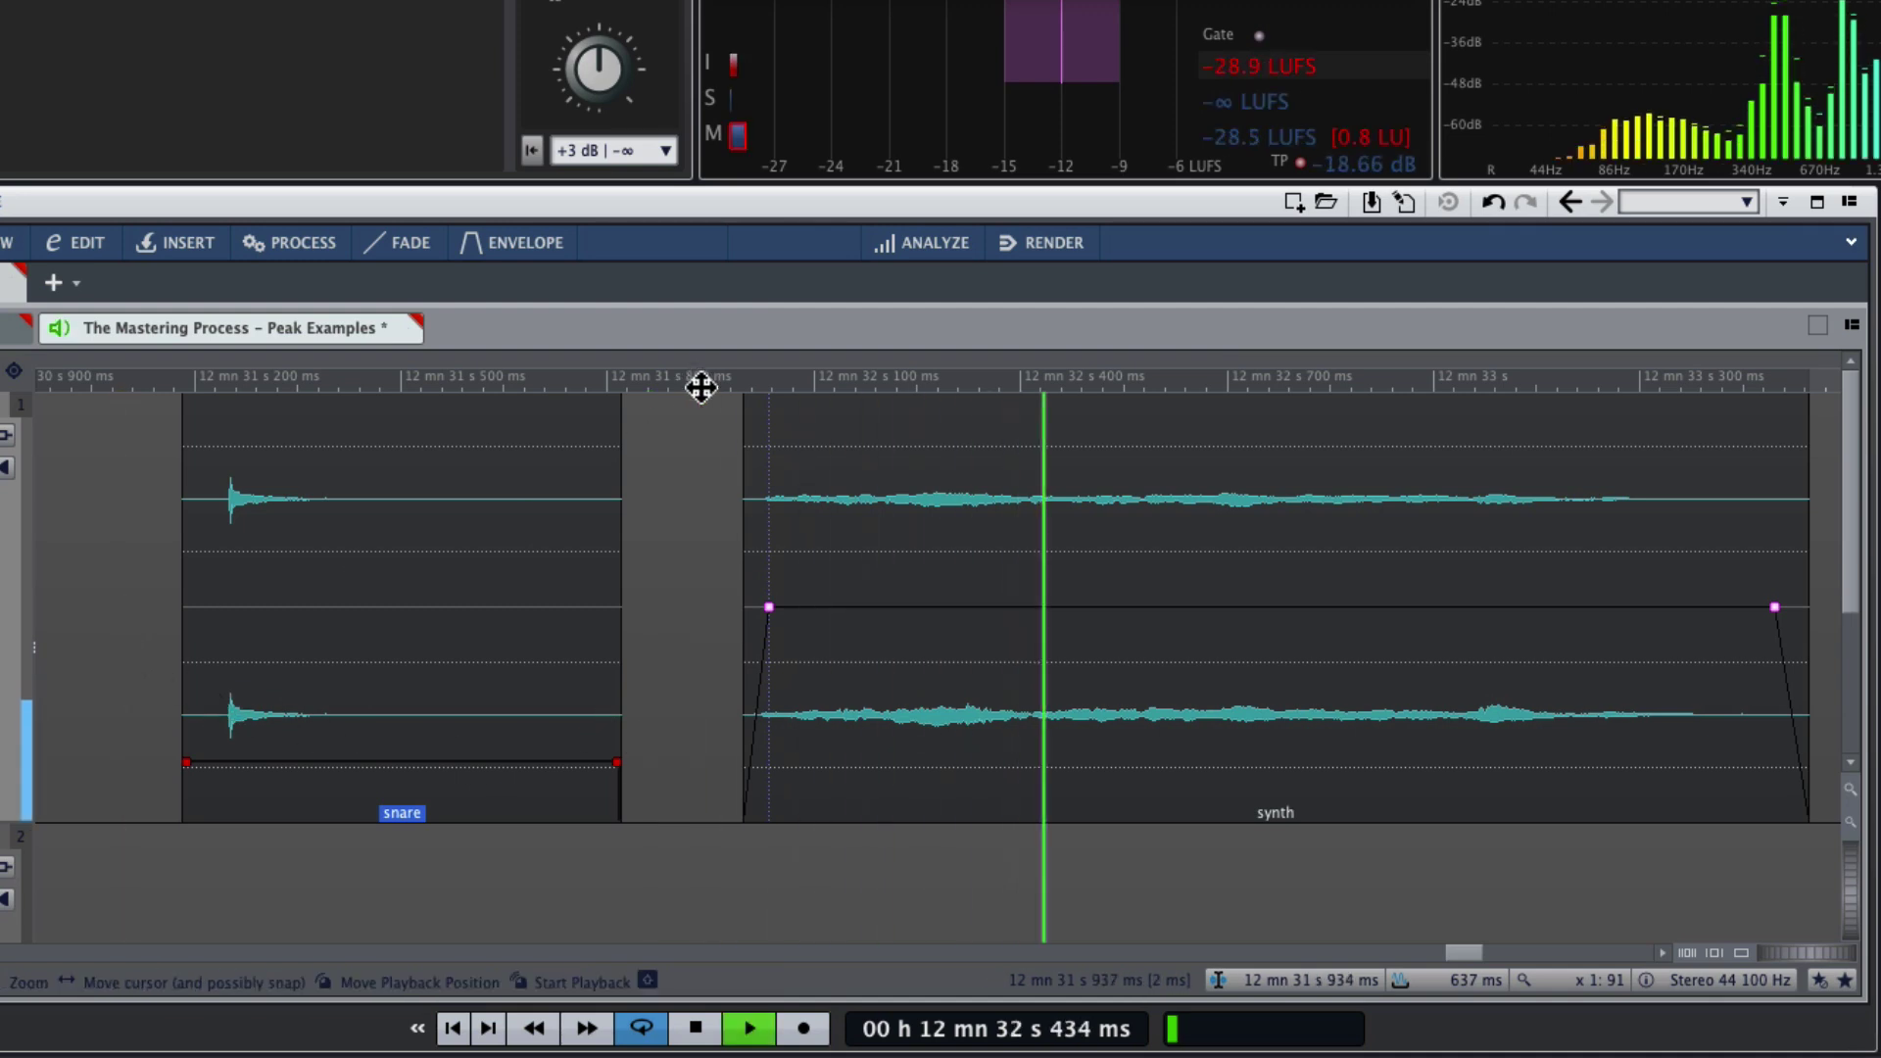
double_click(156, 380)
key("space")
key("space")
key("space")
double_click(153, 377)
key("space")
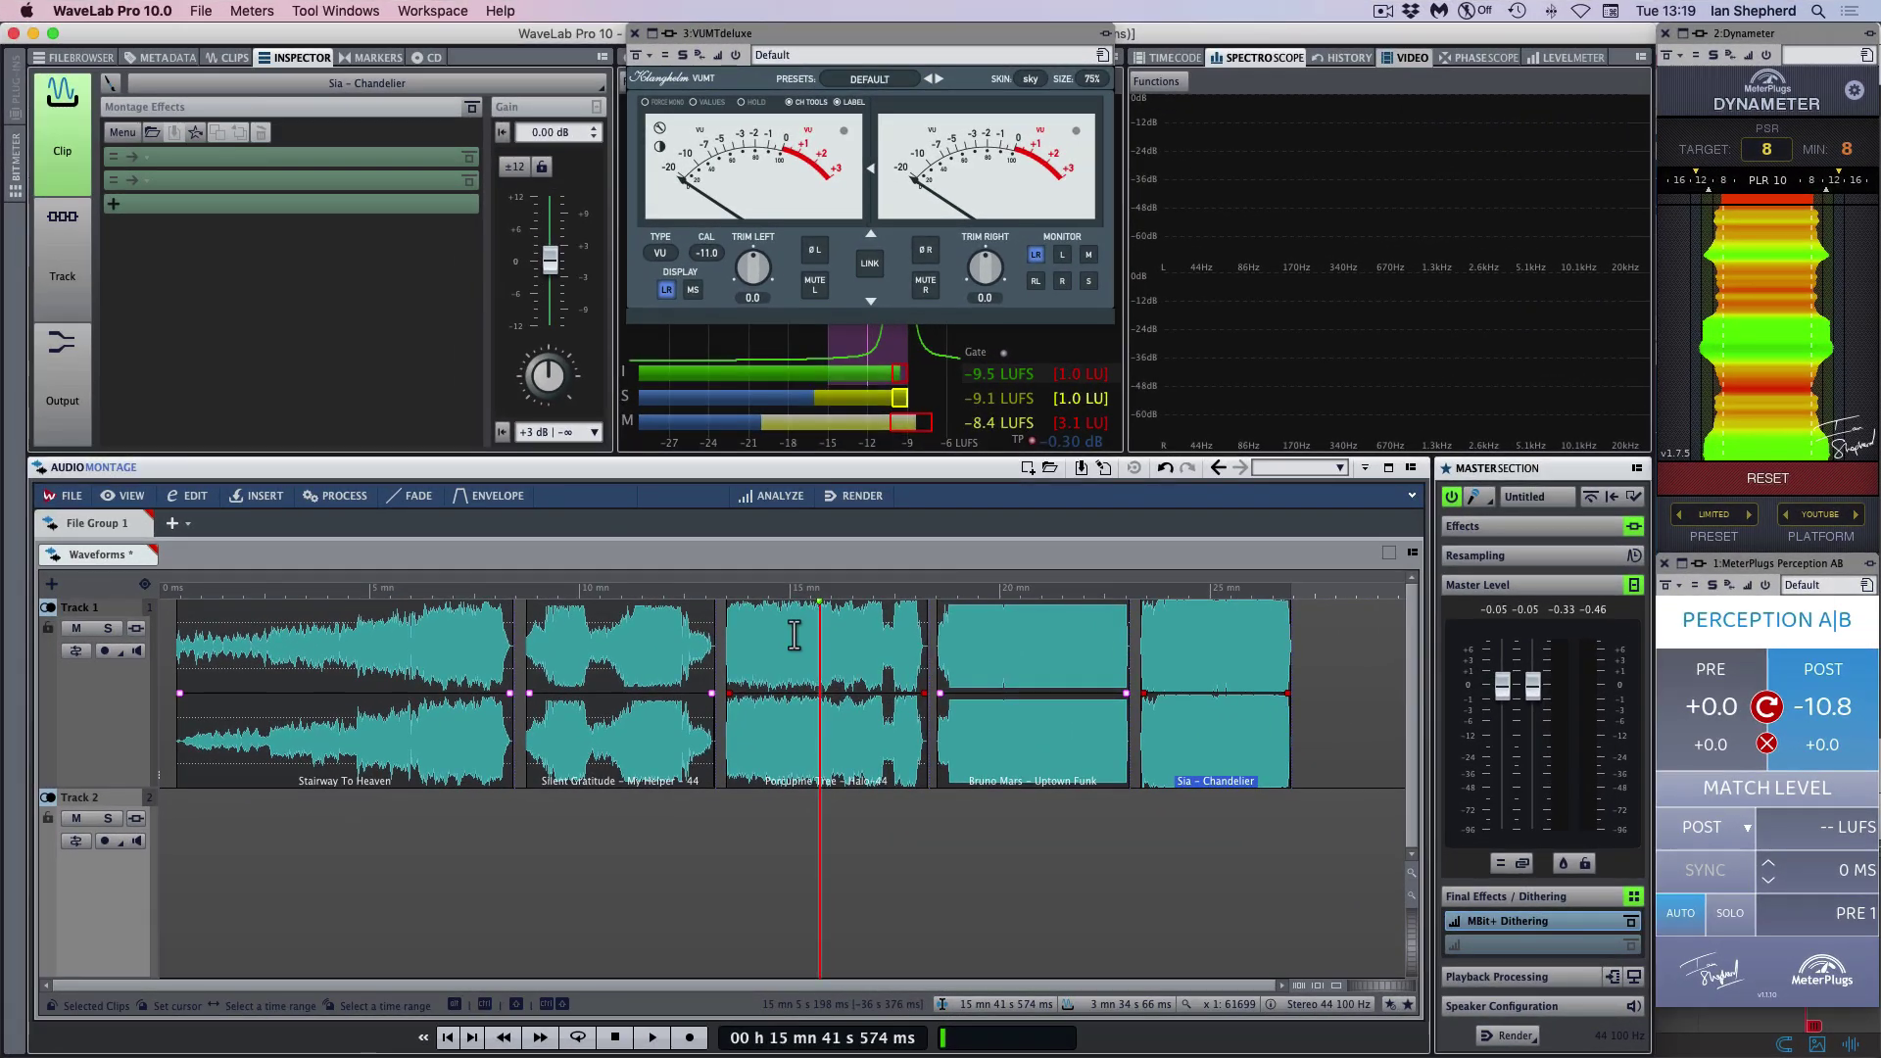
In the Waveforms montage, select the Bruno Mars – Uptown Funk clip and examine its waveform.
left_click(1063, 638)
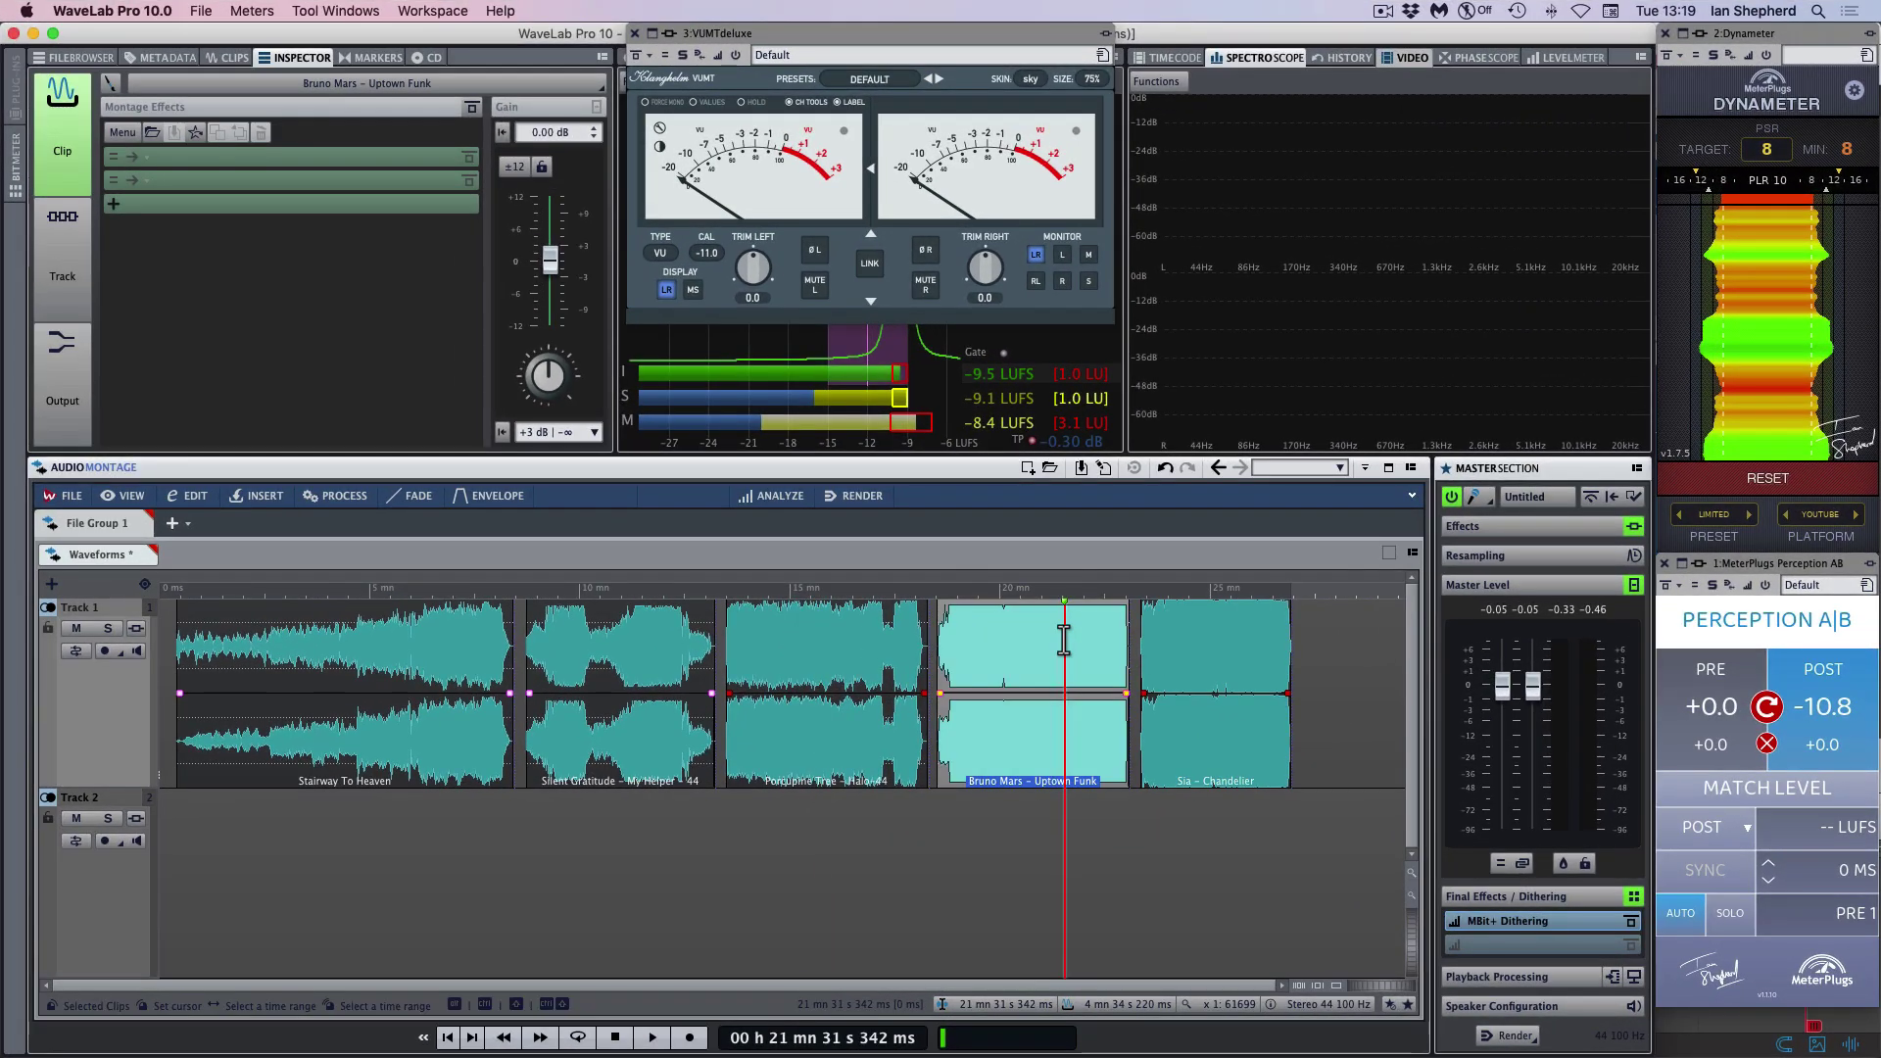
left_click(1085, 855)
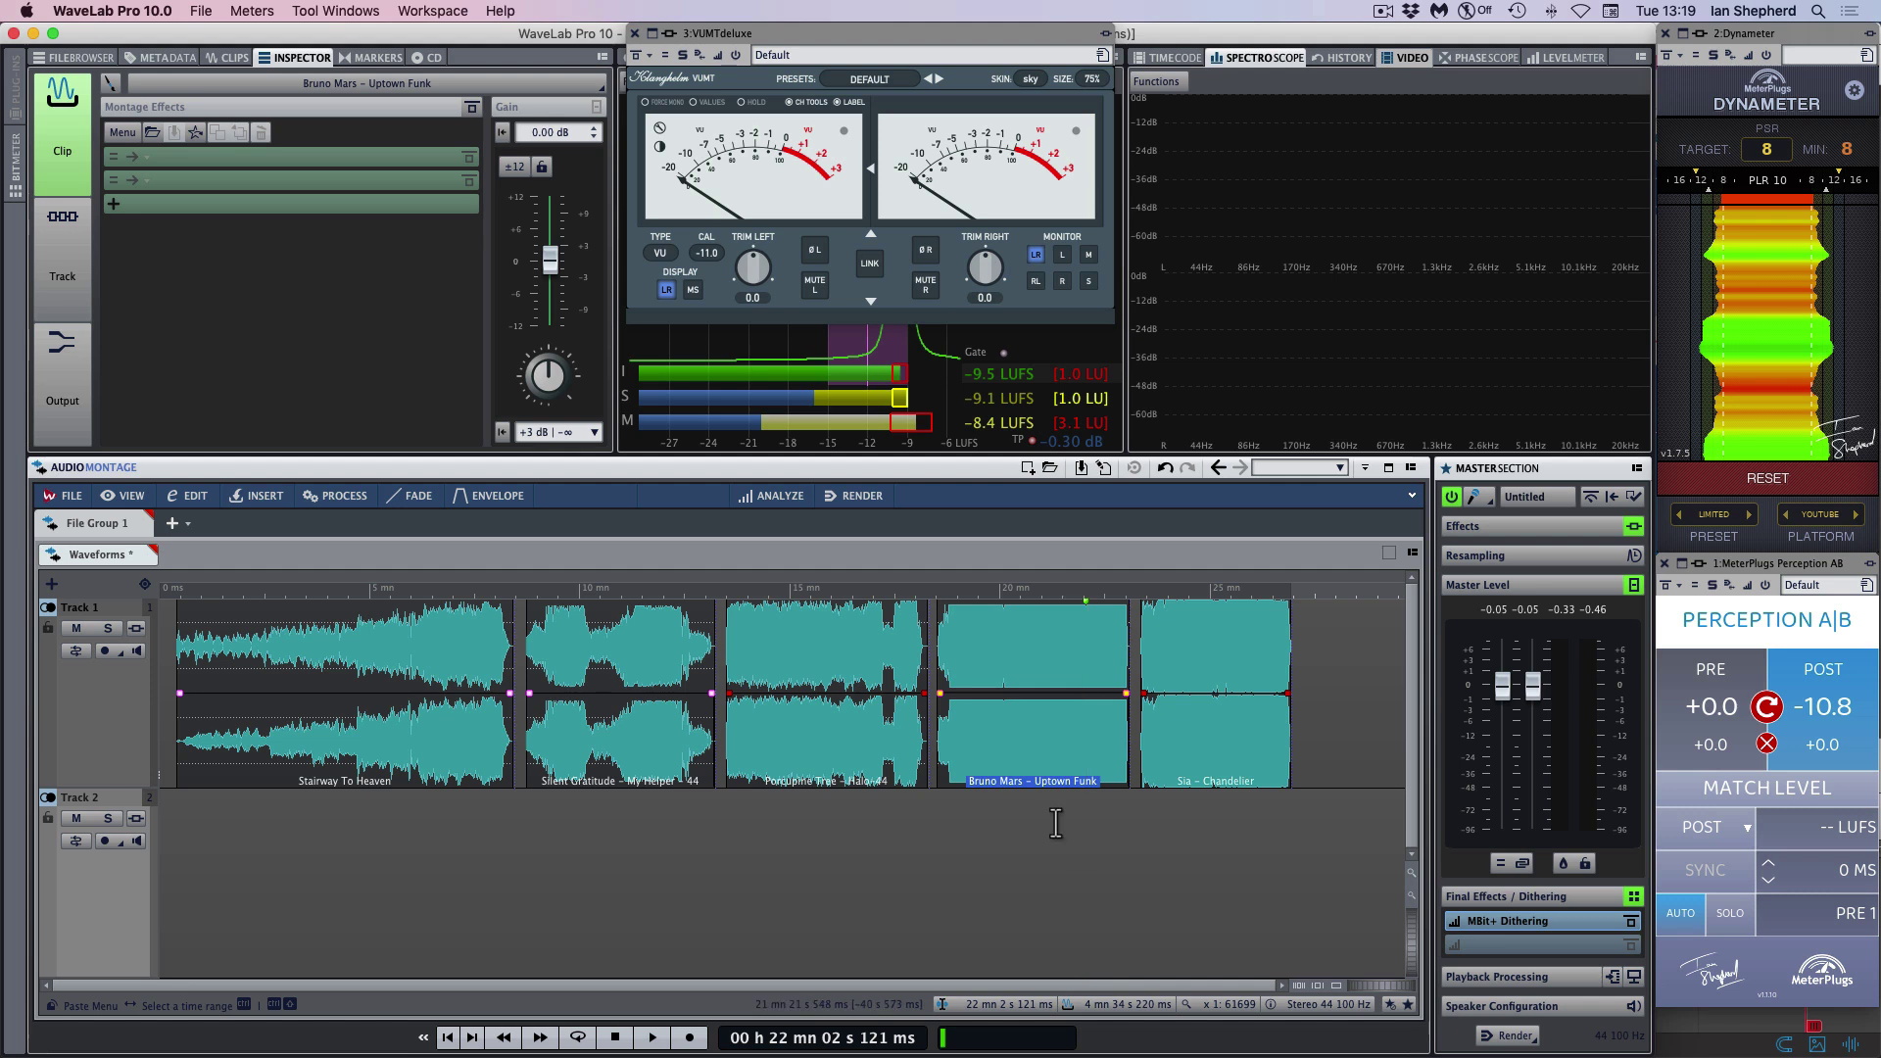
left_click(1055, 823)
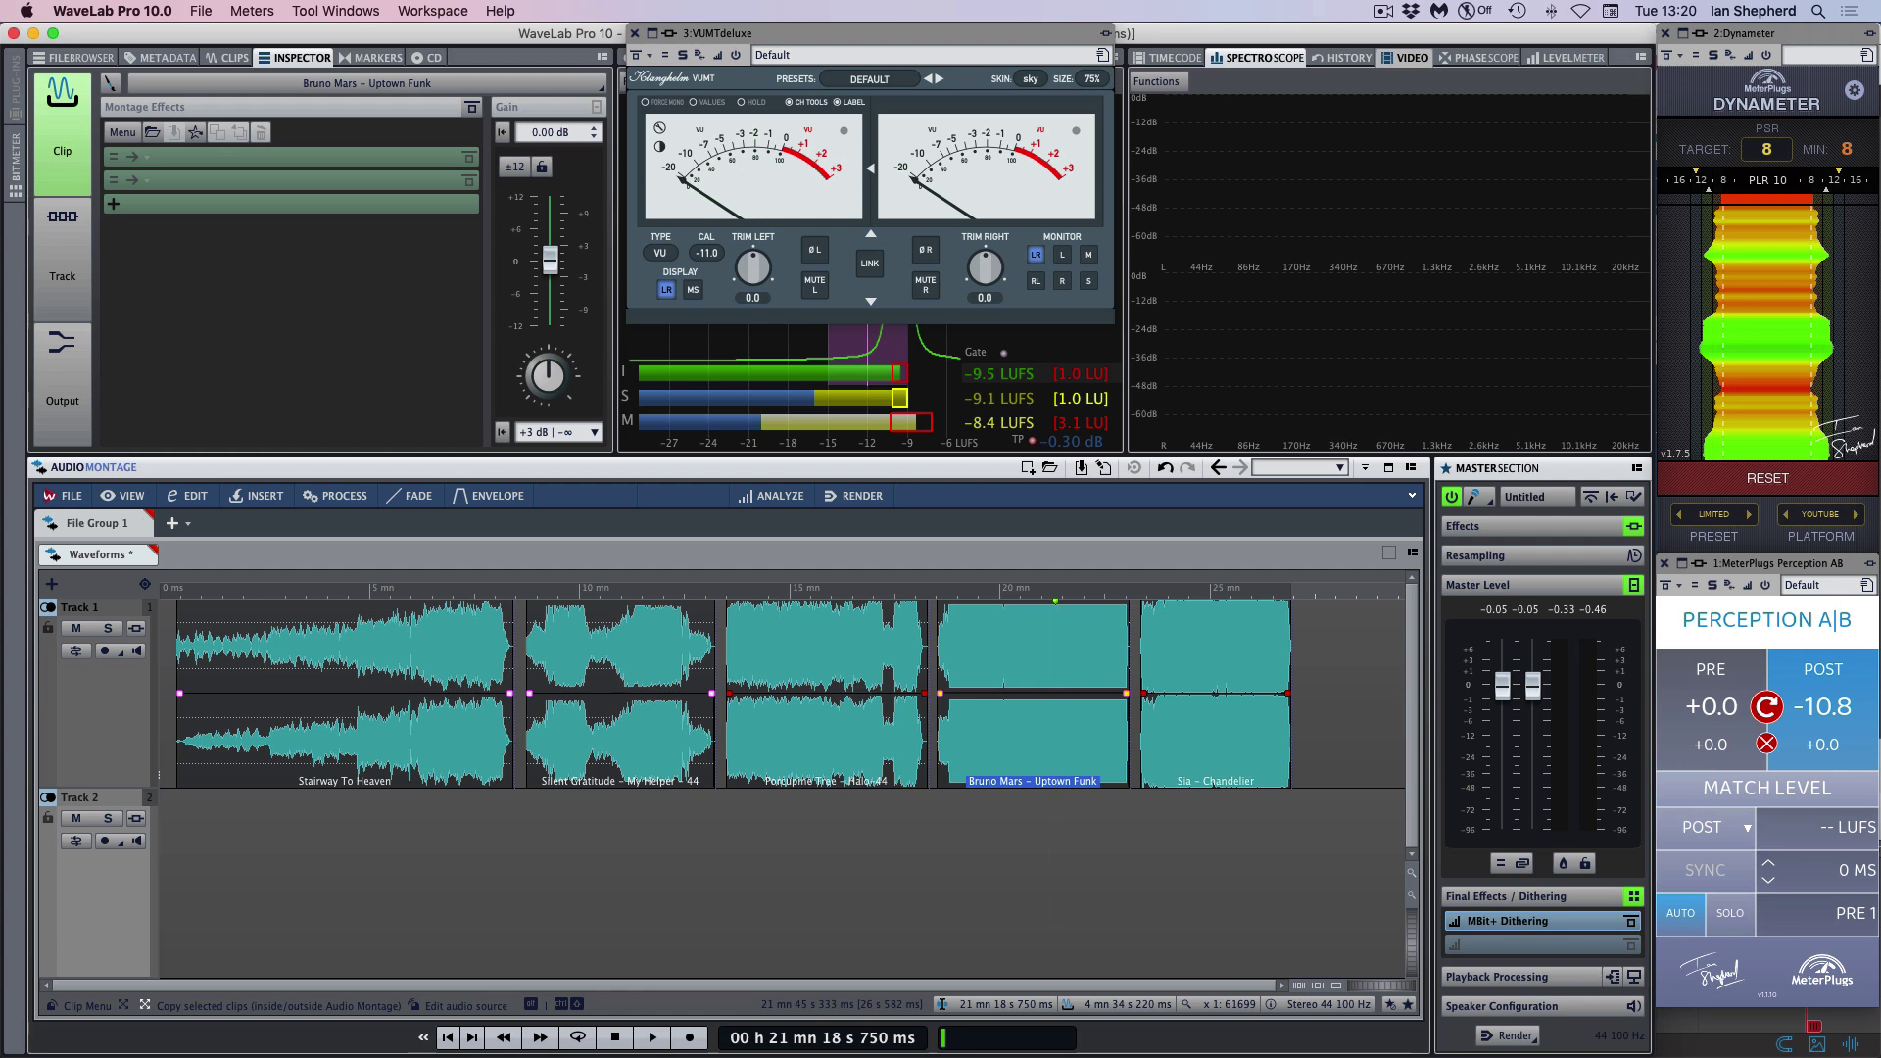
Lower the Sia – Chandelier clip's volume envelope to -1 dB, compare its waveform with Uptown Funk's, then restore its level.
left_click(1253, 723)
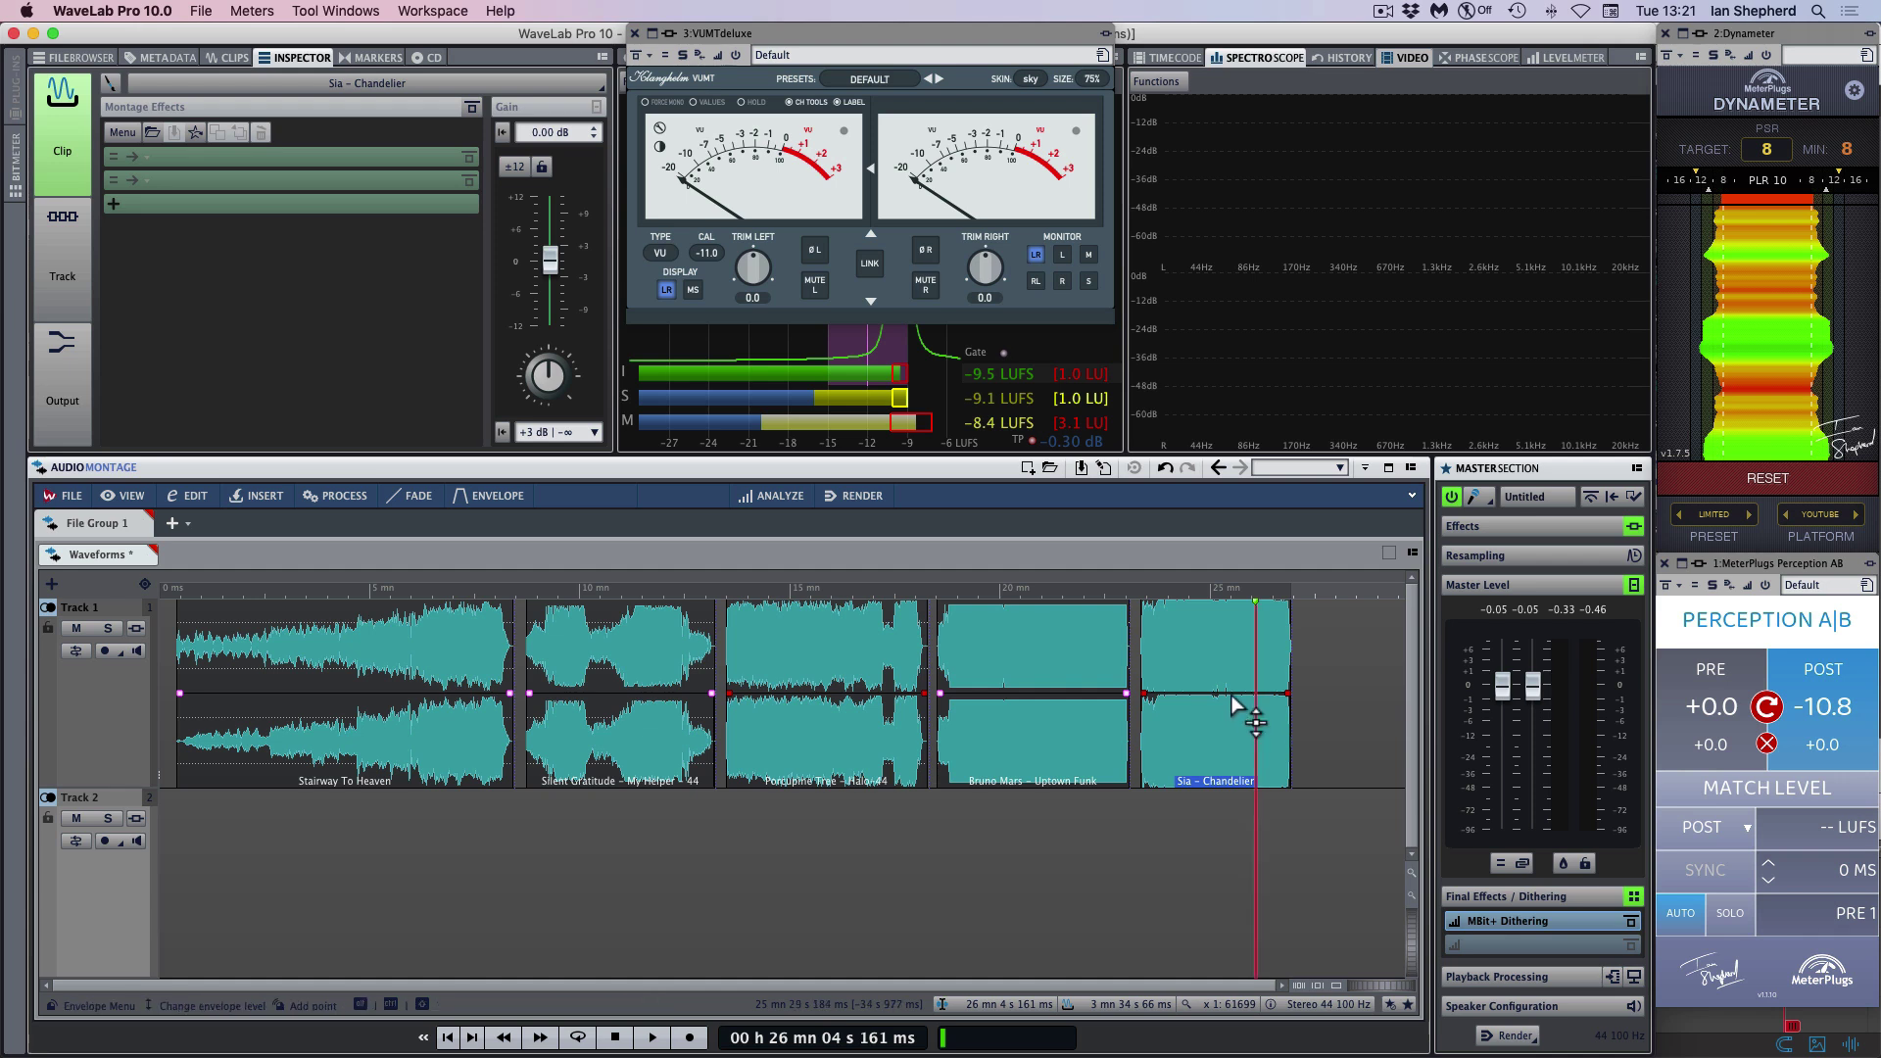
left_click_drag(1256, 723, 1104, 758)
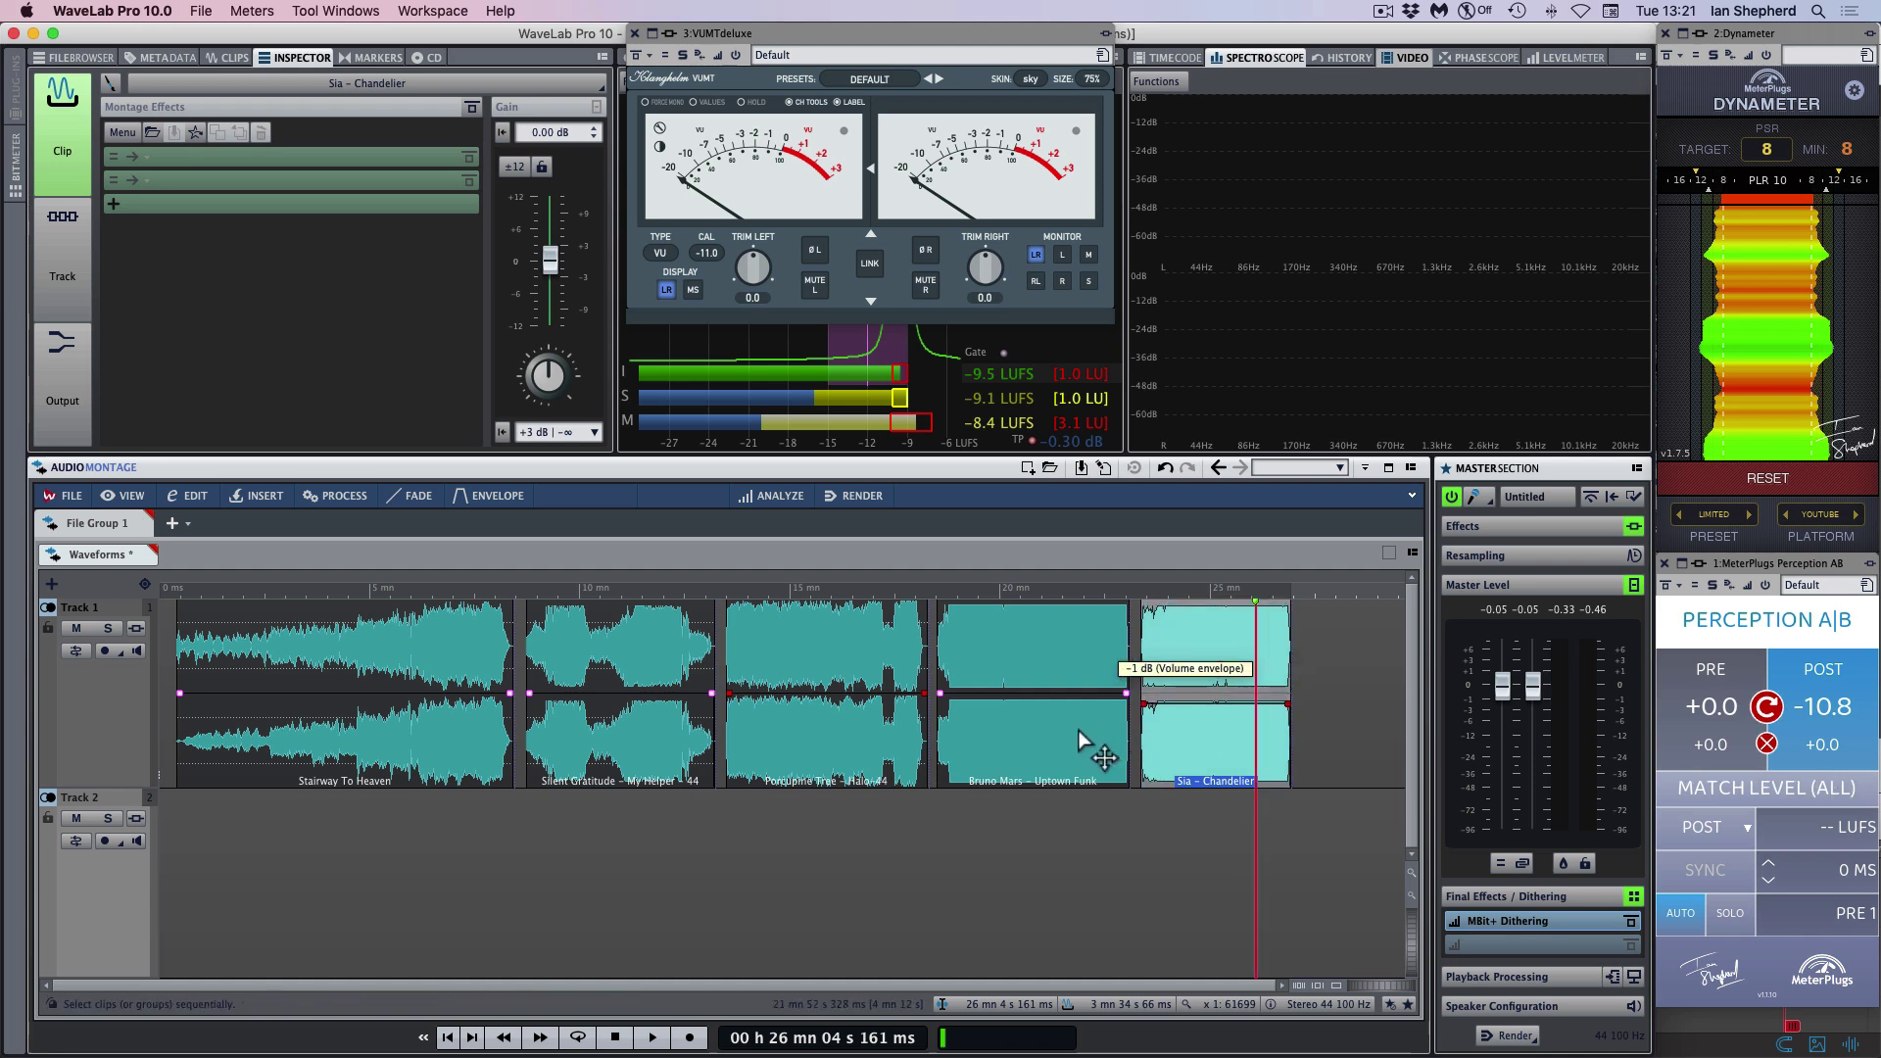
left_click(1078, 739)
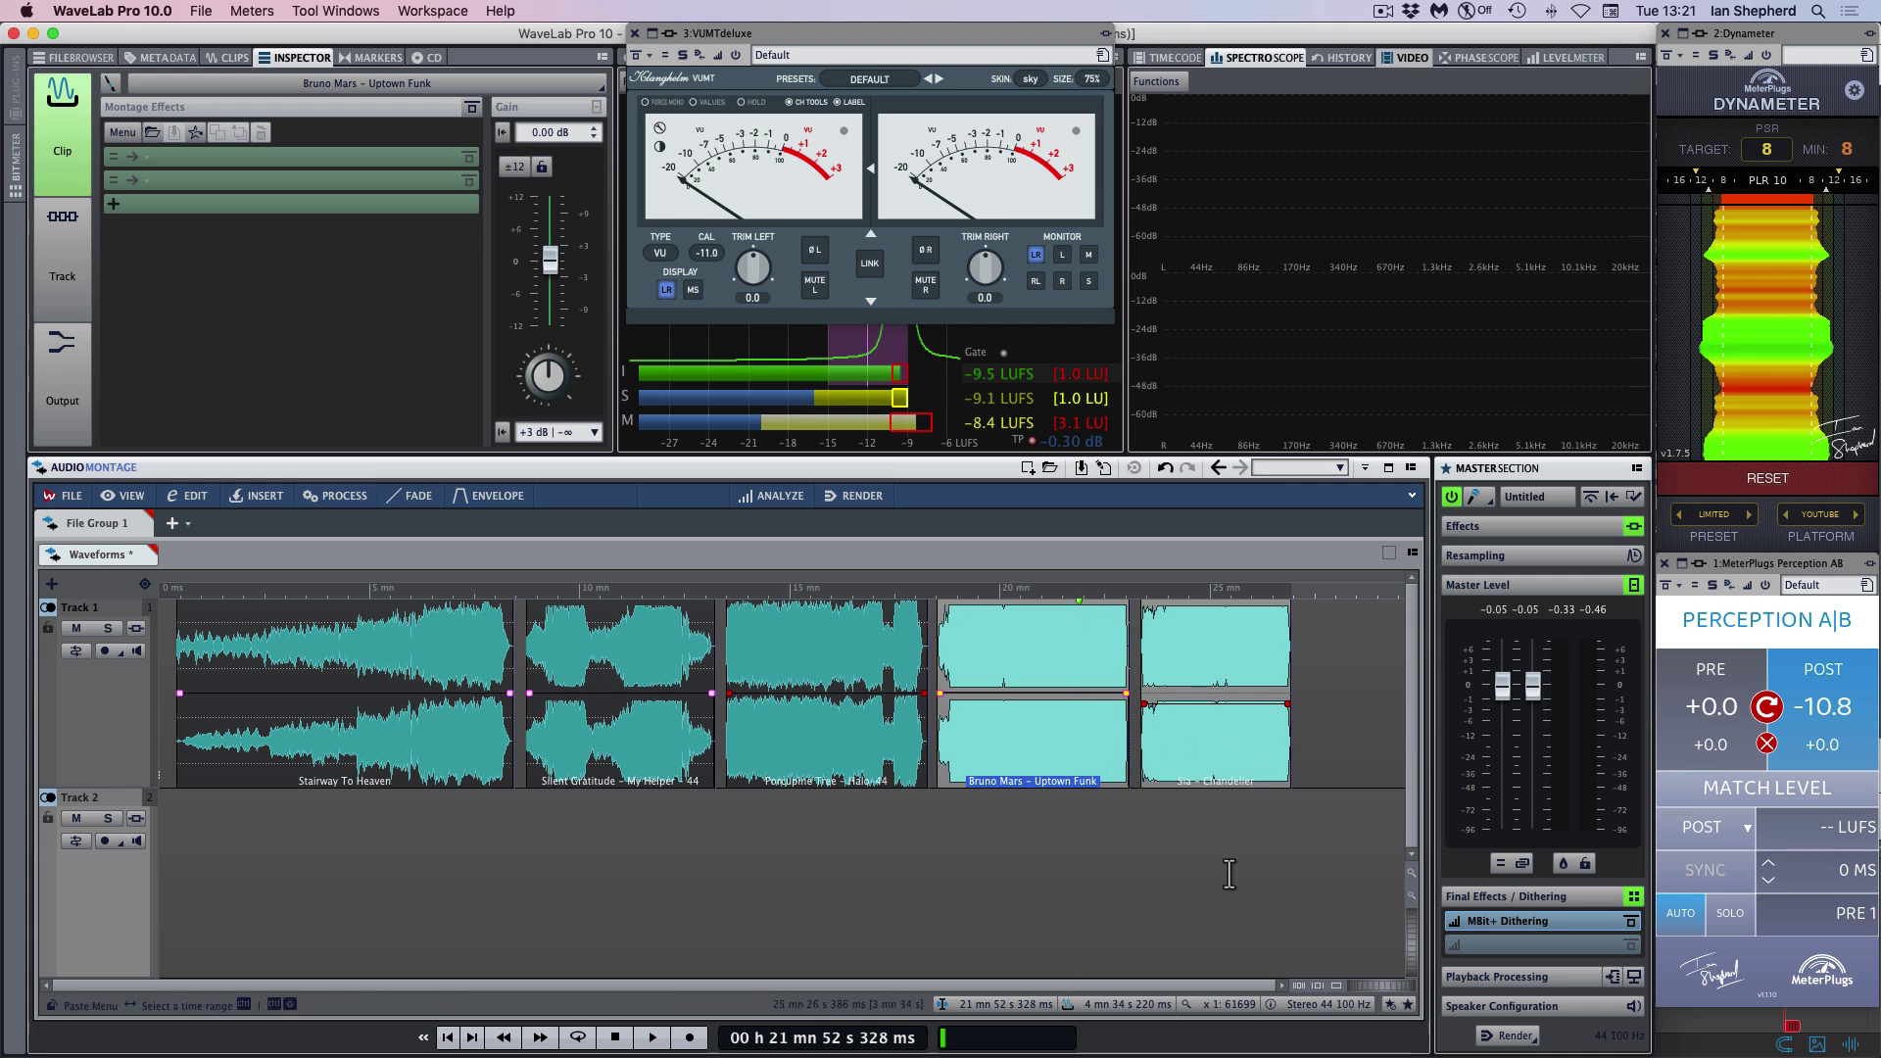
left_click(1228, 874)
left_click(1244, 759)
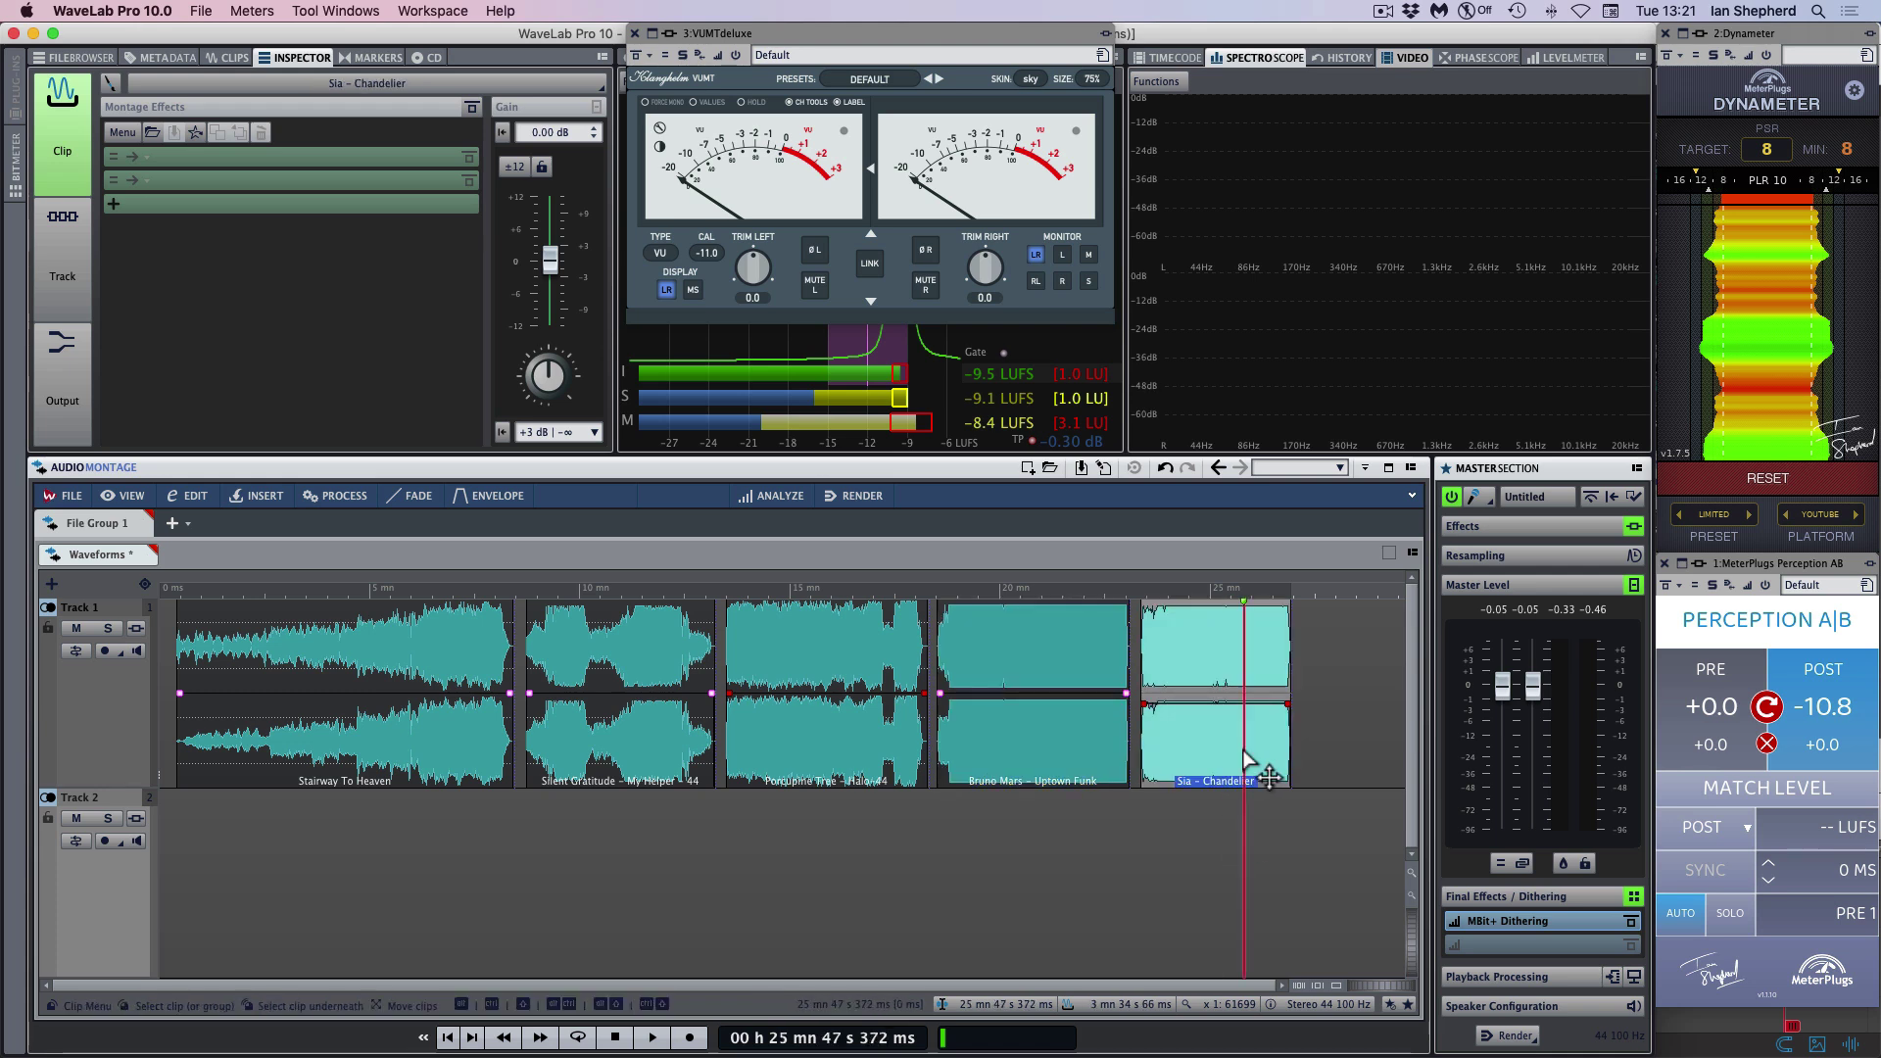
left_click(1079, 748)
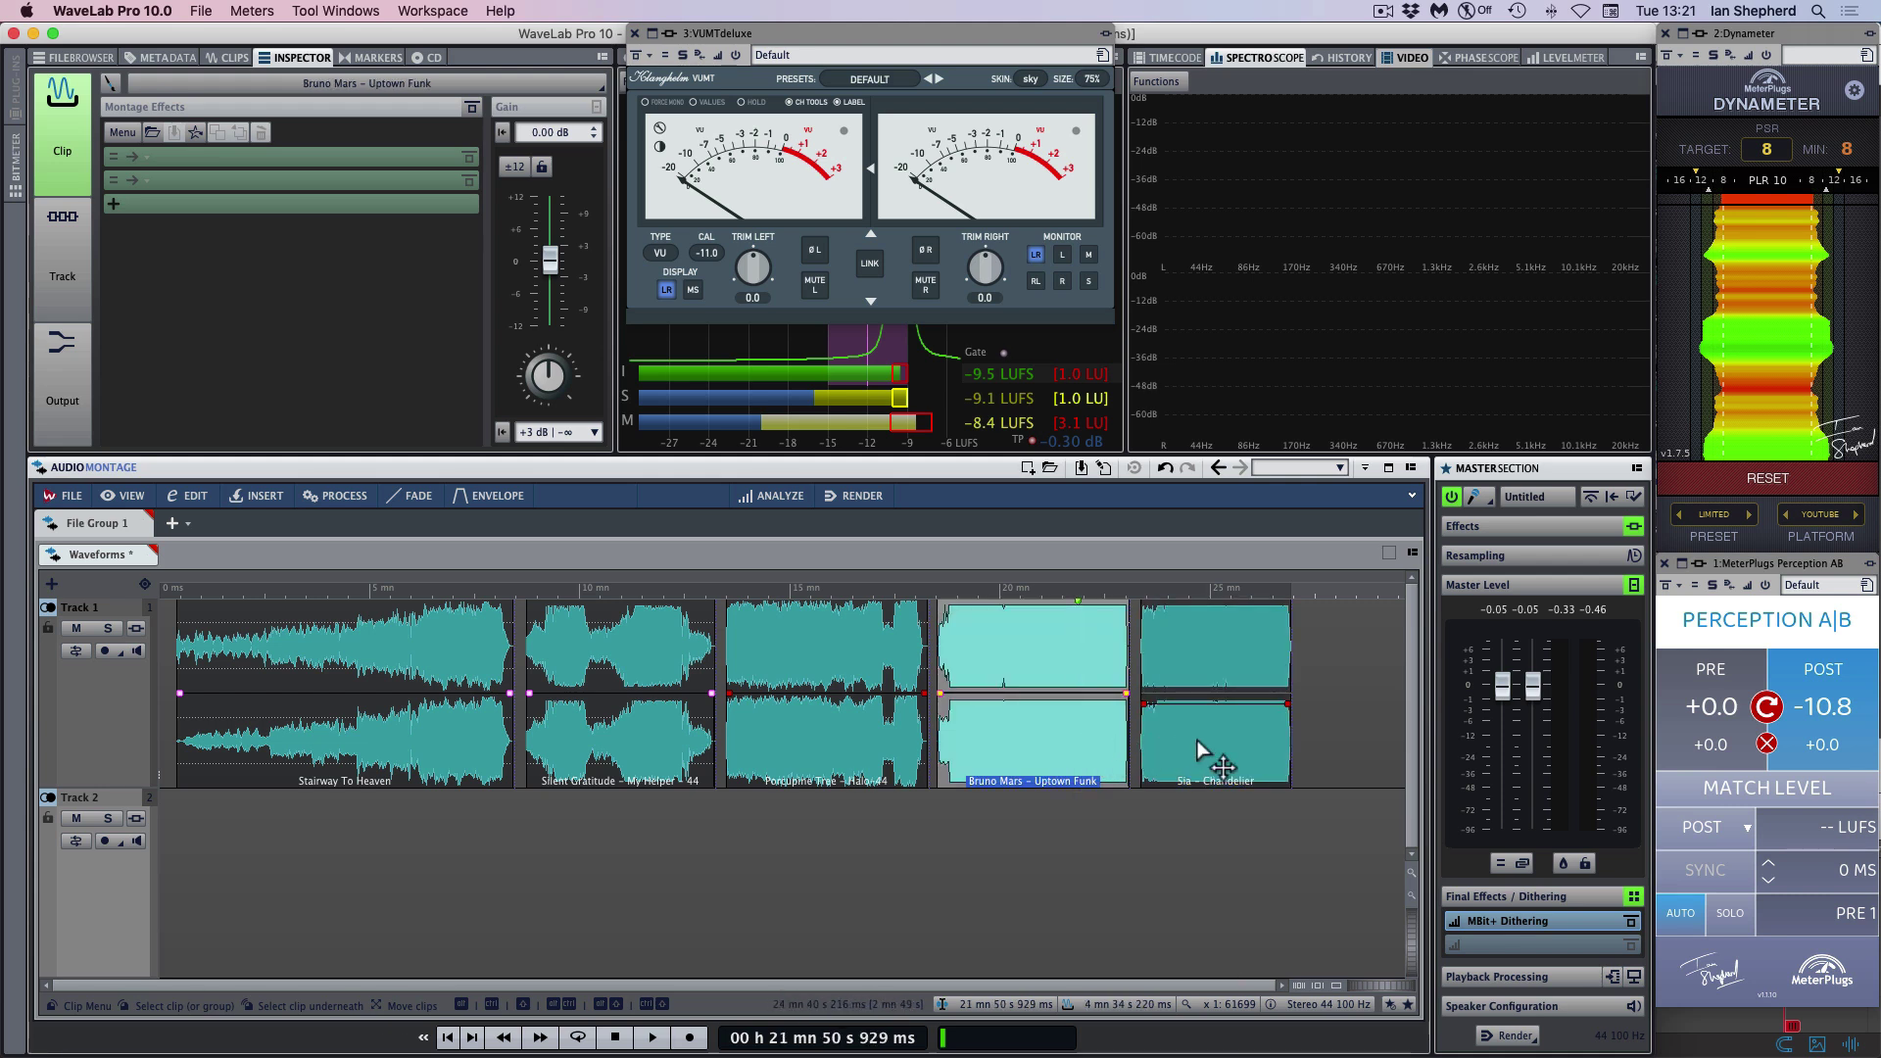
left_click(1165, 820)
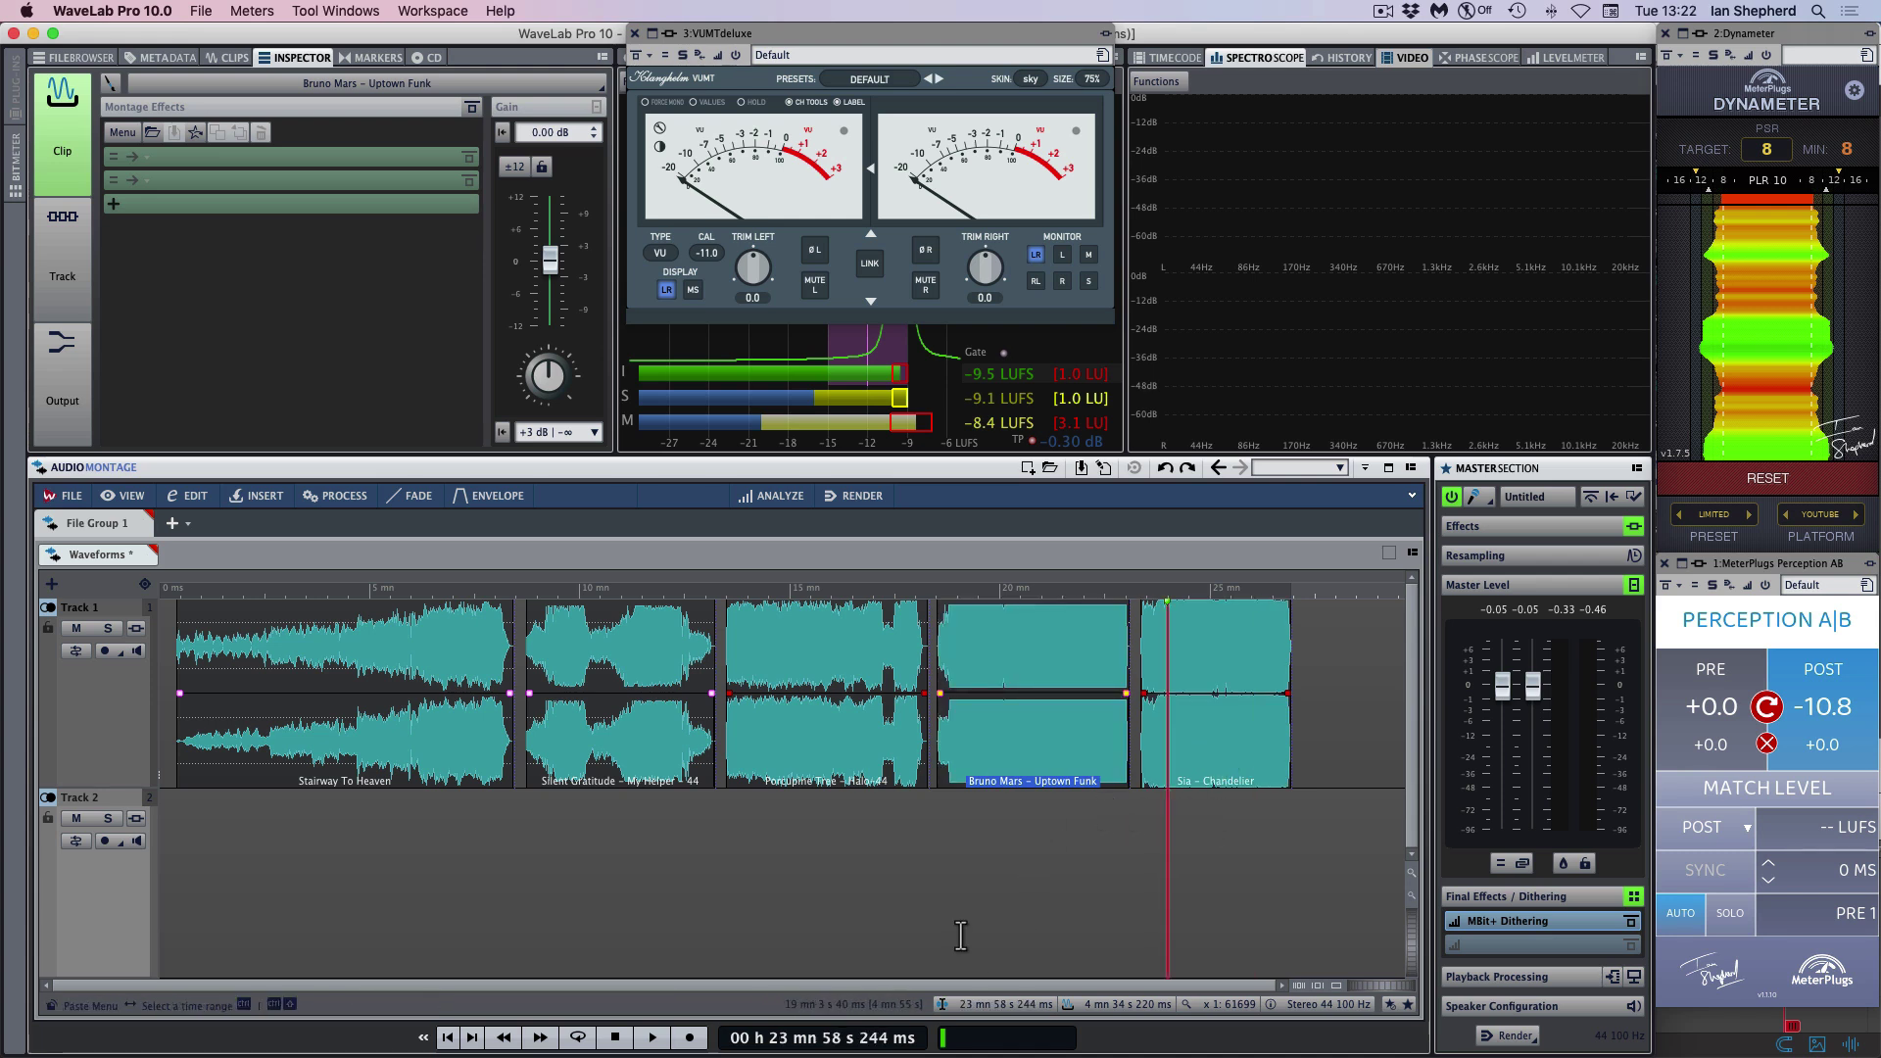
Select the Porcupine Tree – Halo clip to examine its waveform.
left_click(864, 769)
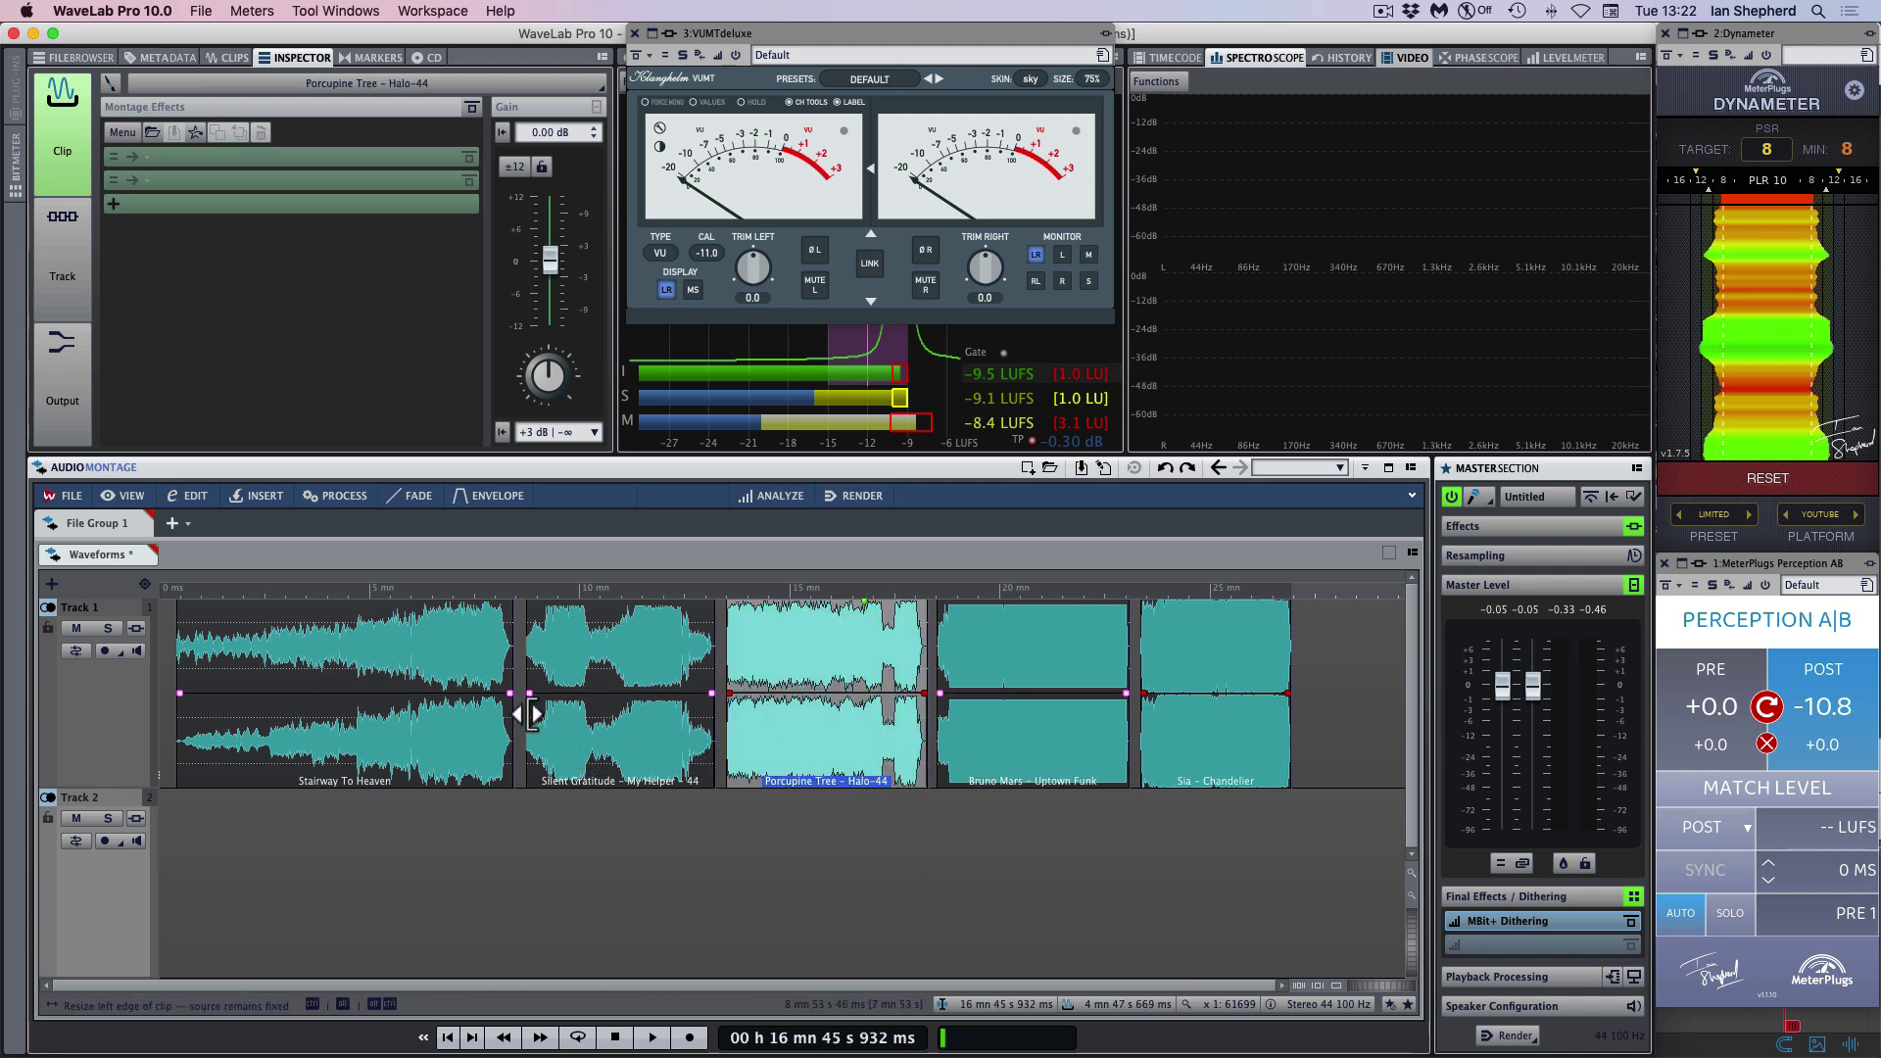
Select the Stairway To Heaven, Porcupine Tree – Halo, Bruno Mars – Uptown Funk and Sia – Chandelier clips one by one to compare their waveforms.
left_click(457, 733)
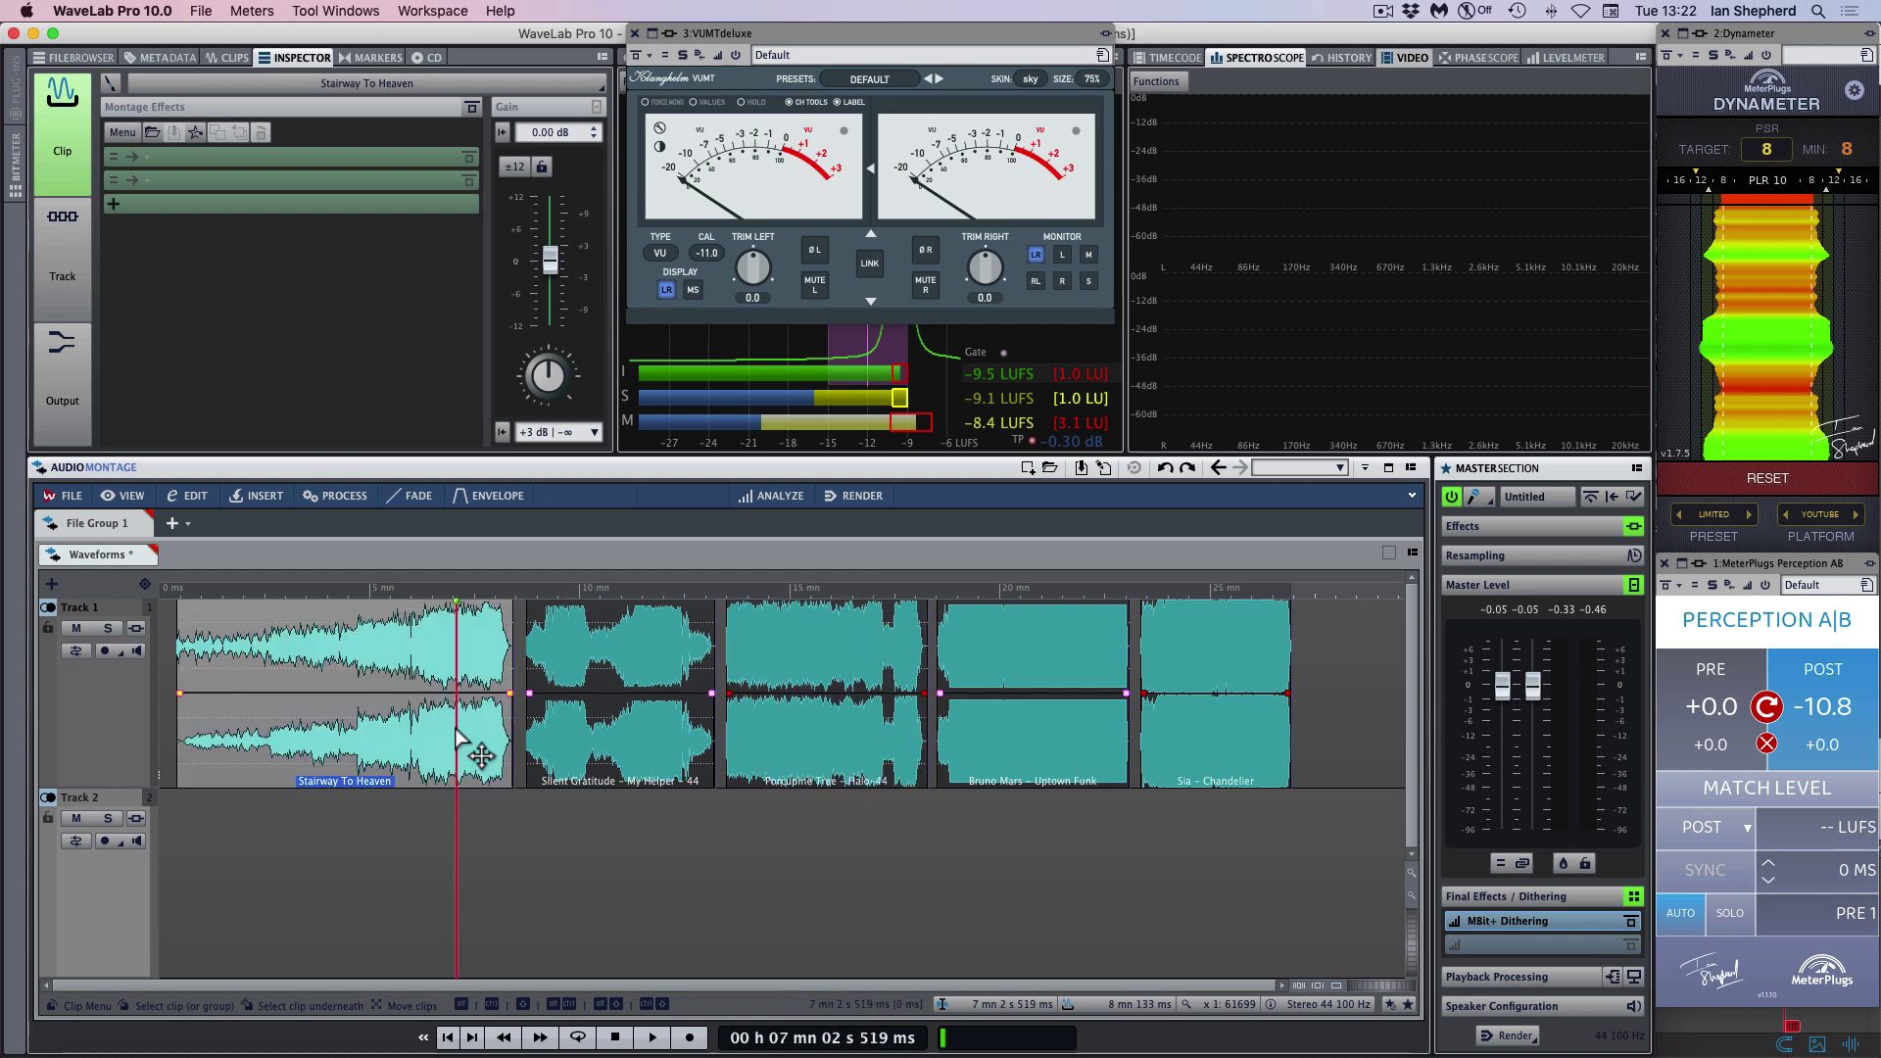
left_click(836, 750)
left_click(1049, 759)
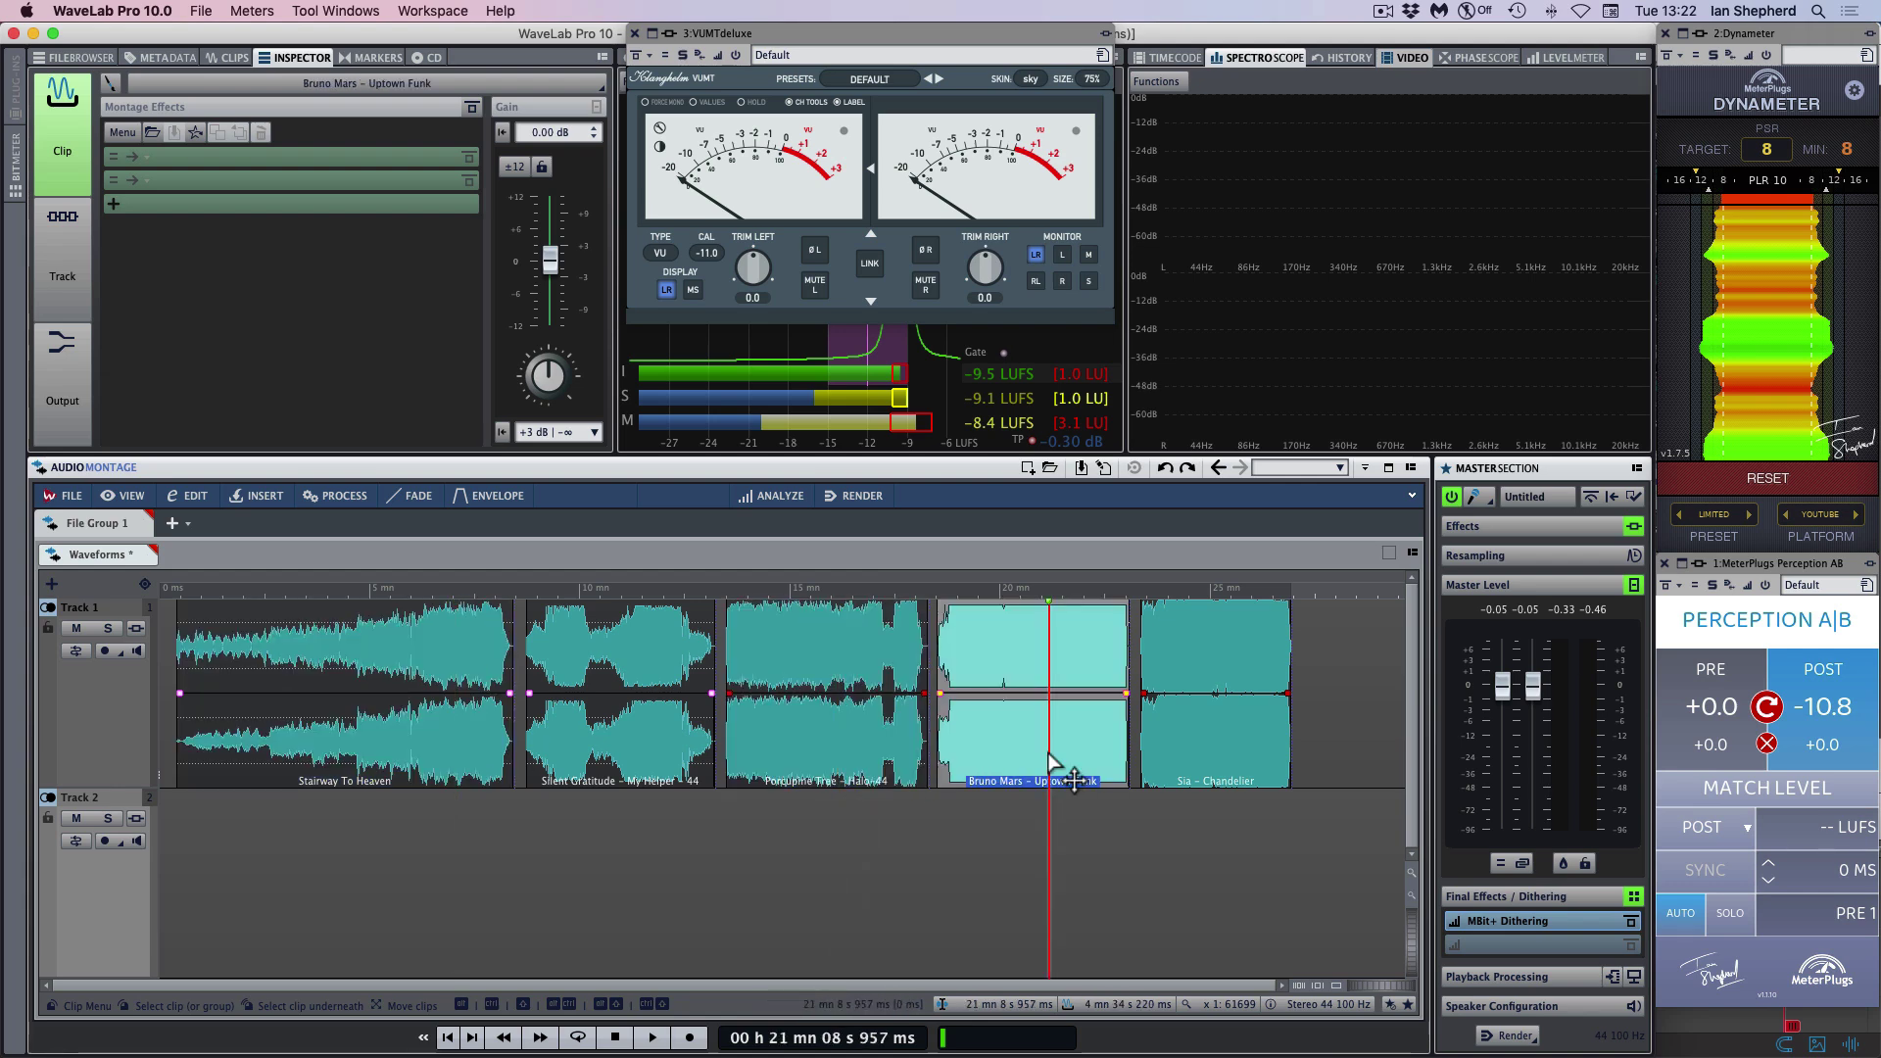
left_click(1235, 737)
left_click(1234, 737)
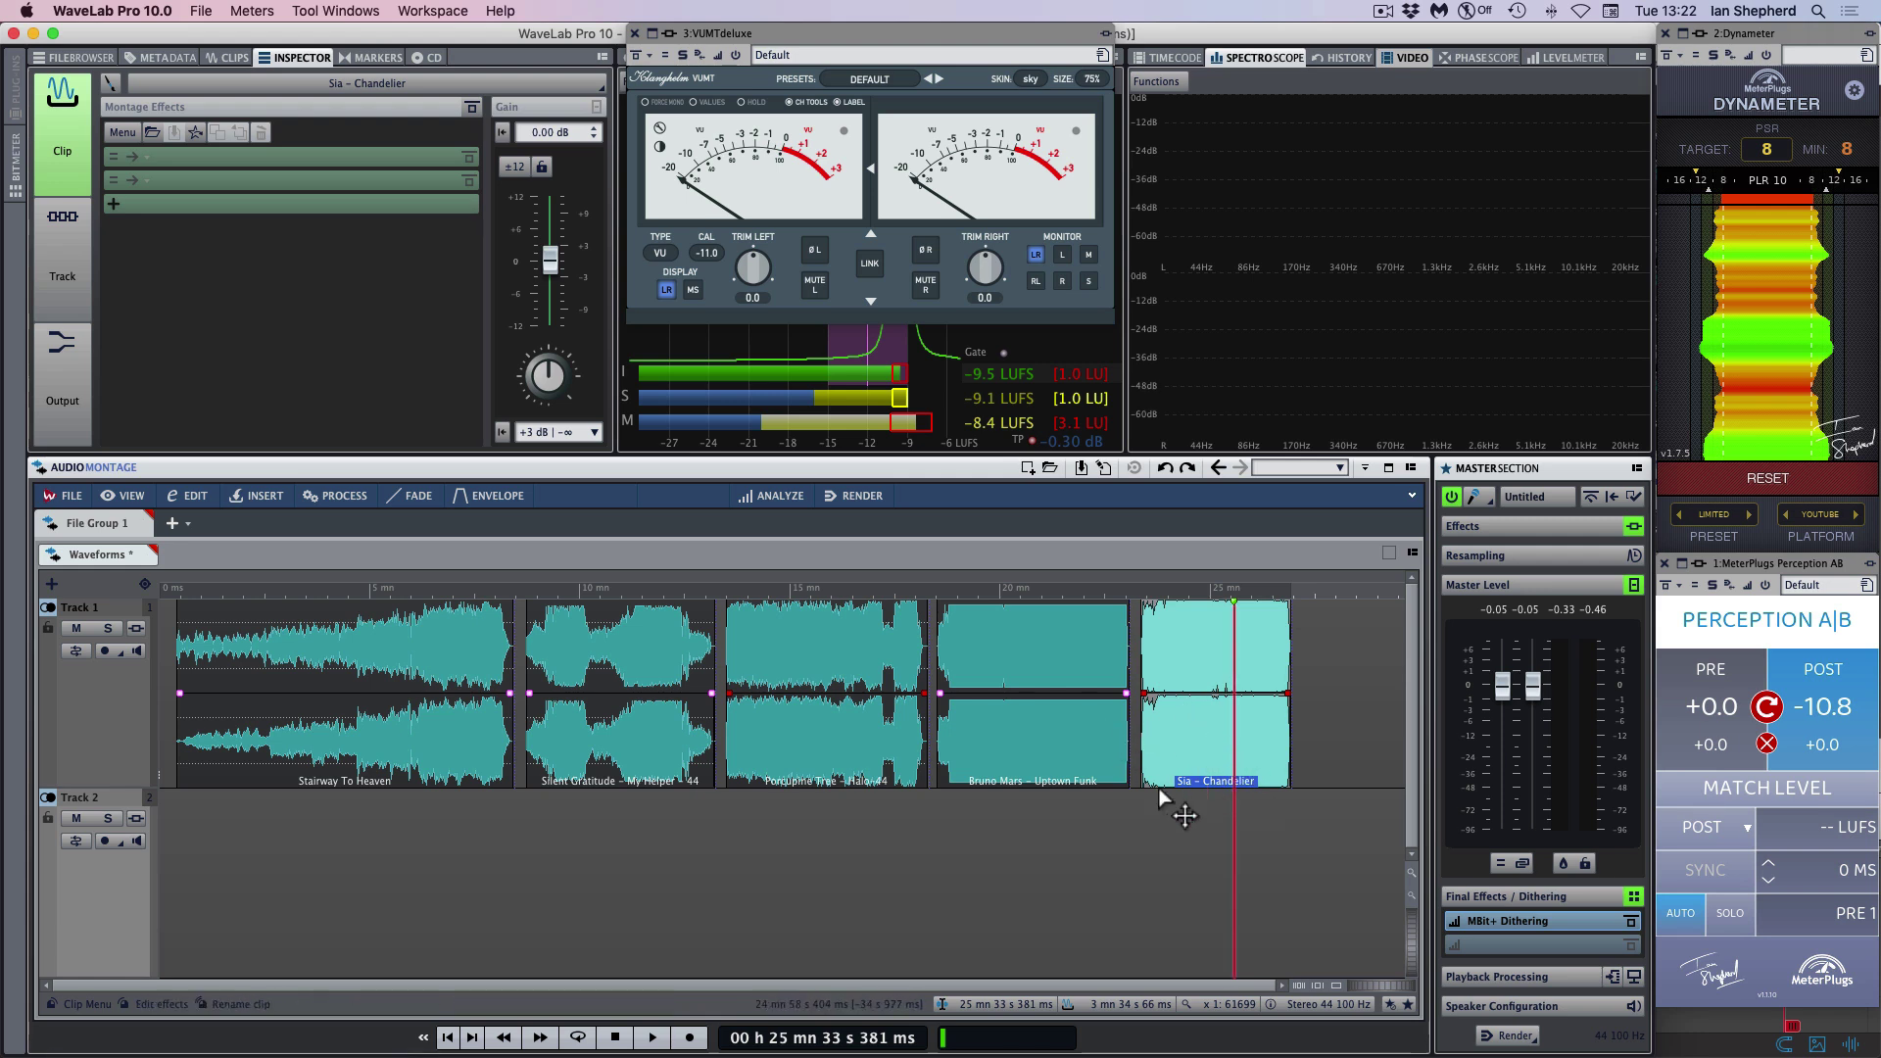
Alternate between the Bruno Mars – Uptown Funk and Sia – Chandelier clips to compare their waveform heights.
left_click(1081, 809)
left_click(1073, 774)
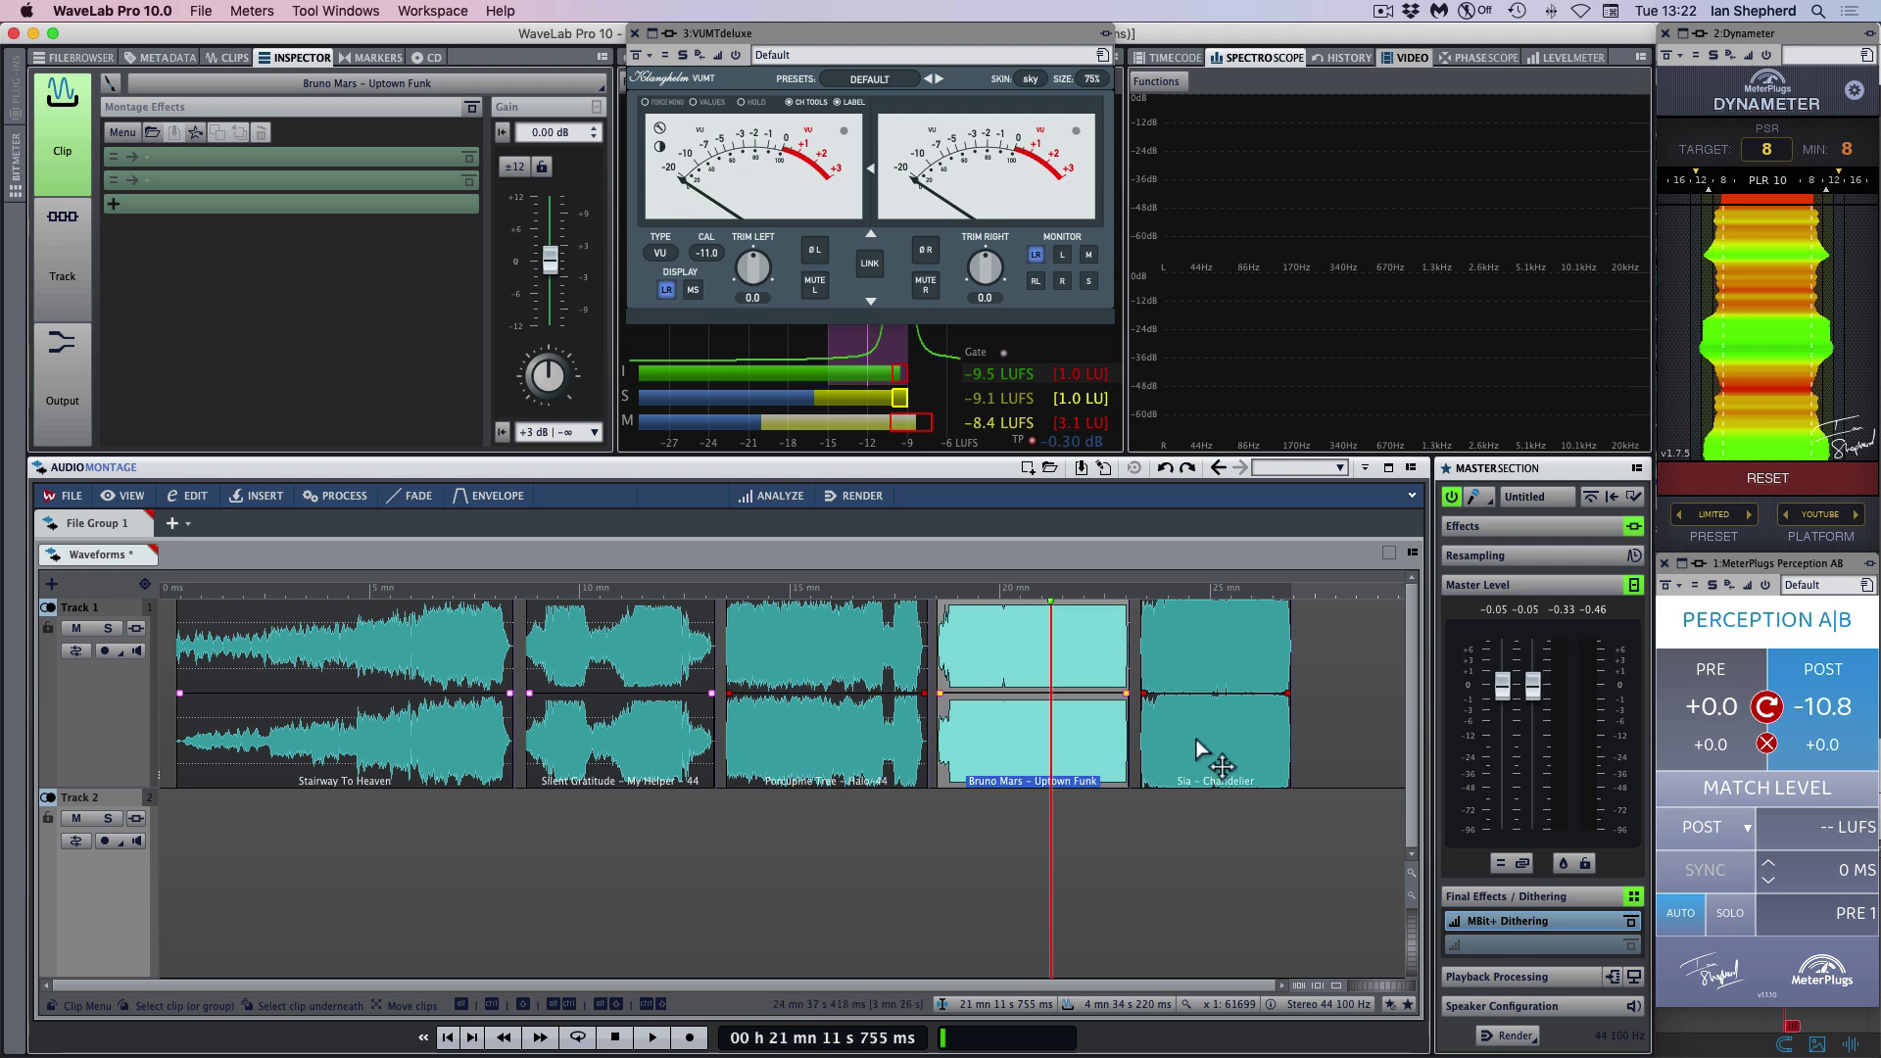
left_click(1197, 762)
left_click(1097, 768)
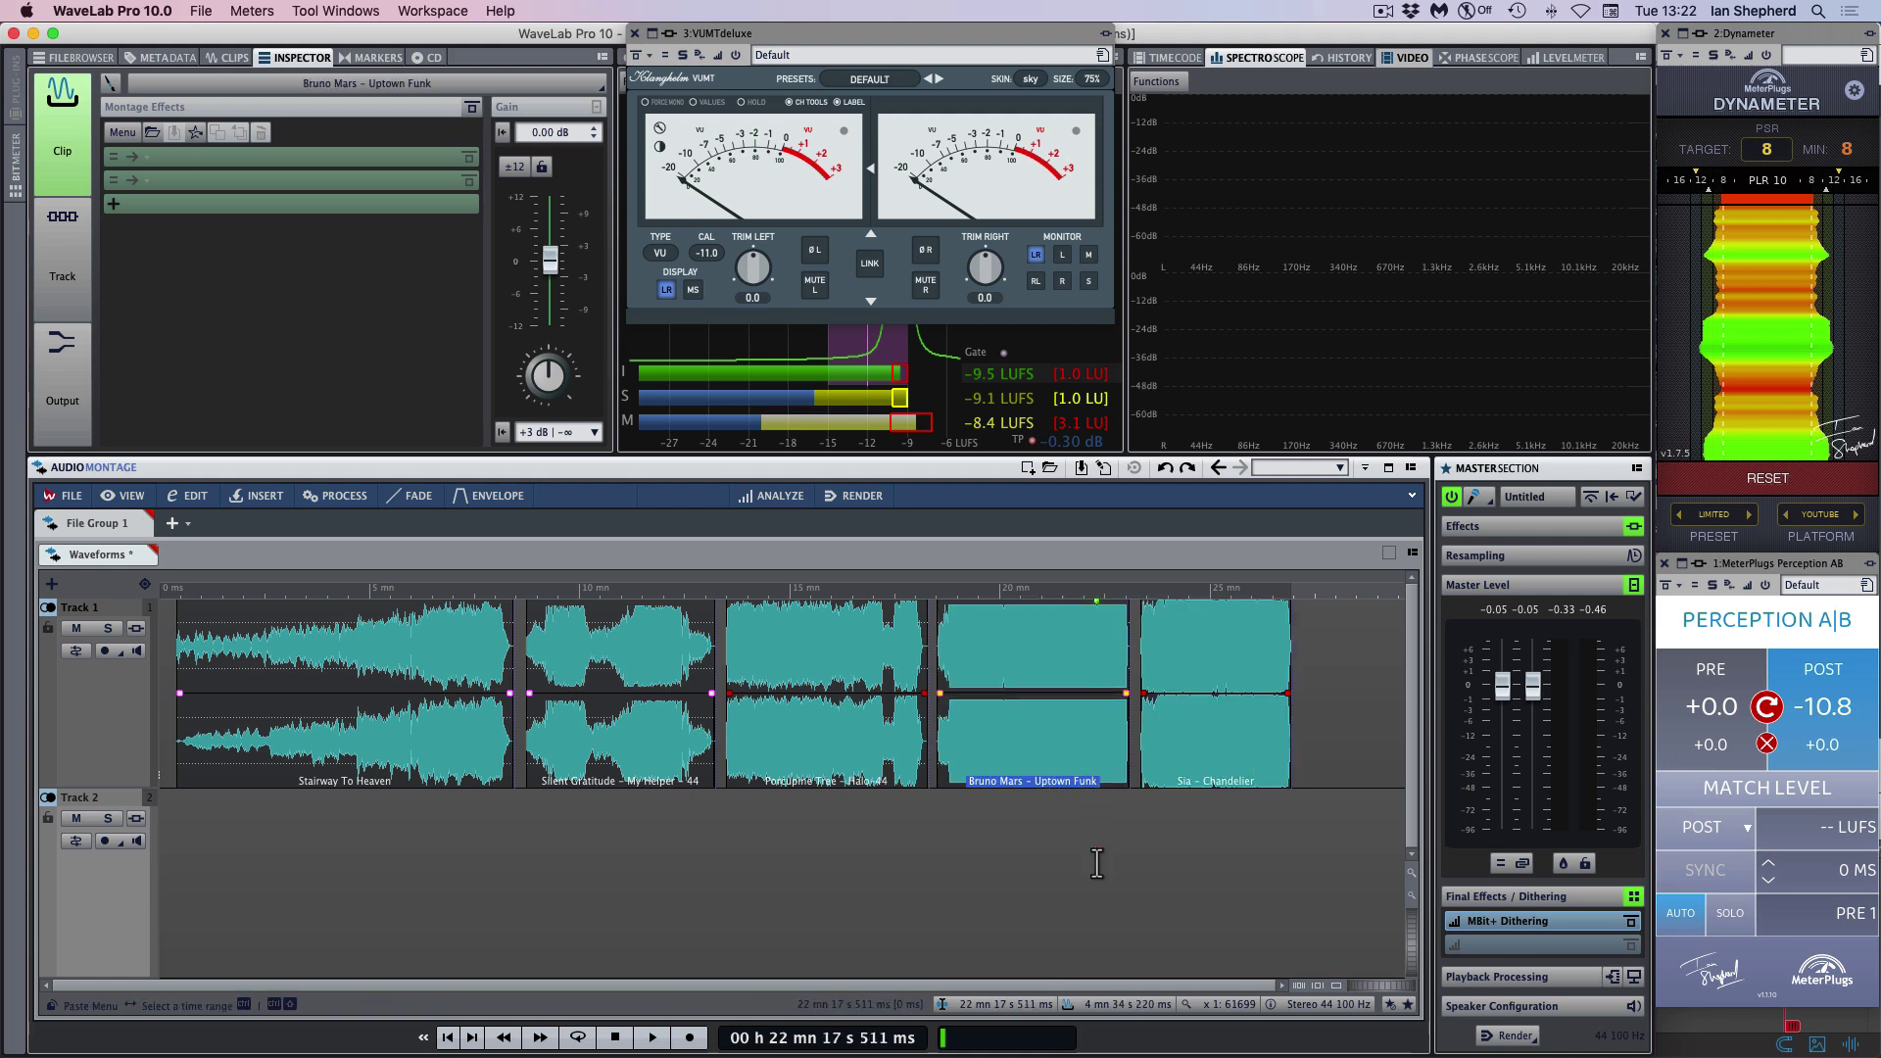
Lower the Sia – Chandelier clip's volume envelope to -5.1 dB and compare its waveform with Silent Gratitude – My Helper and the other clips.
left_click_drag(1204, 694, 1201, 742)
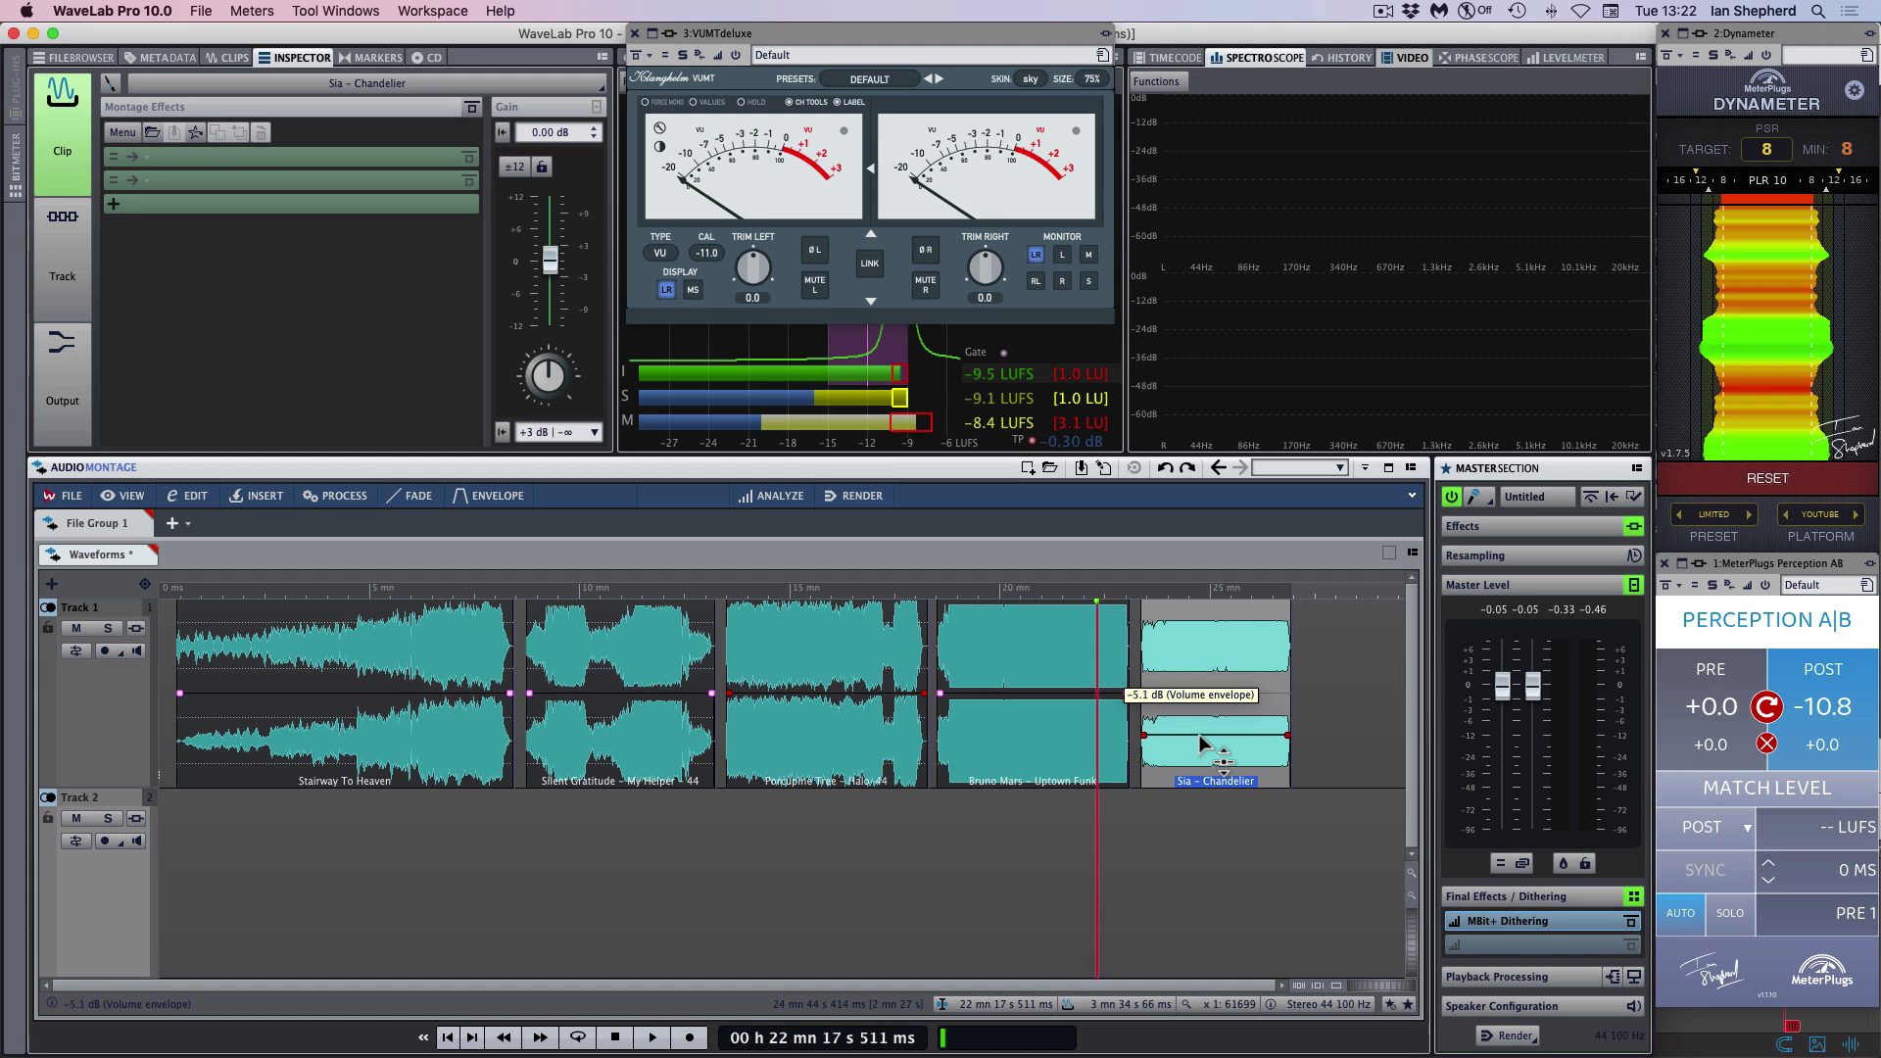
left_click(1197, 852)
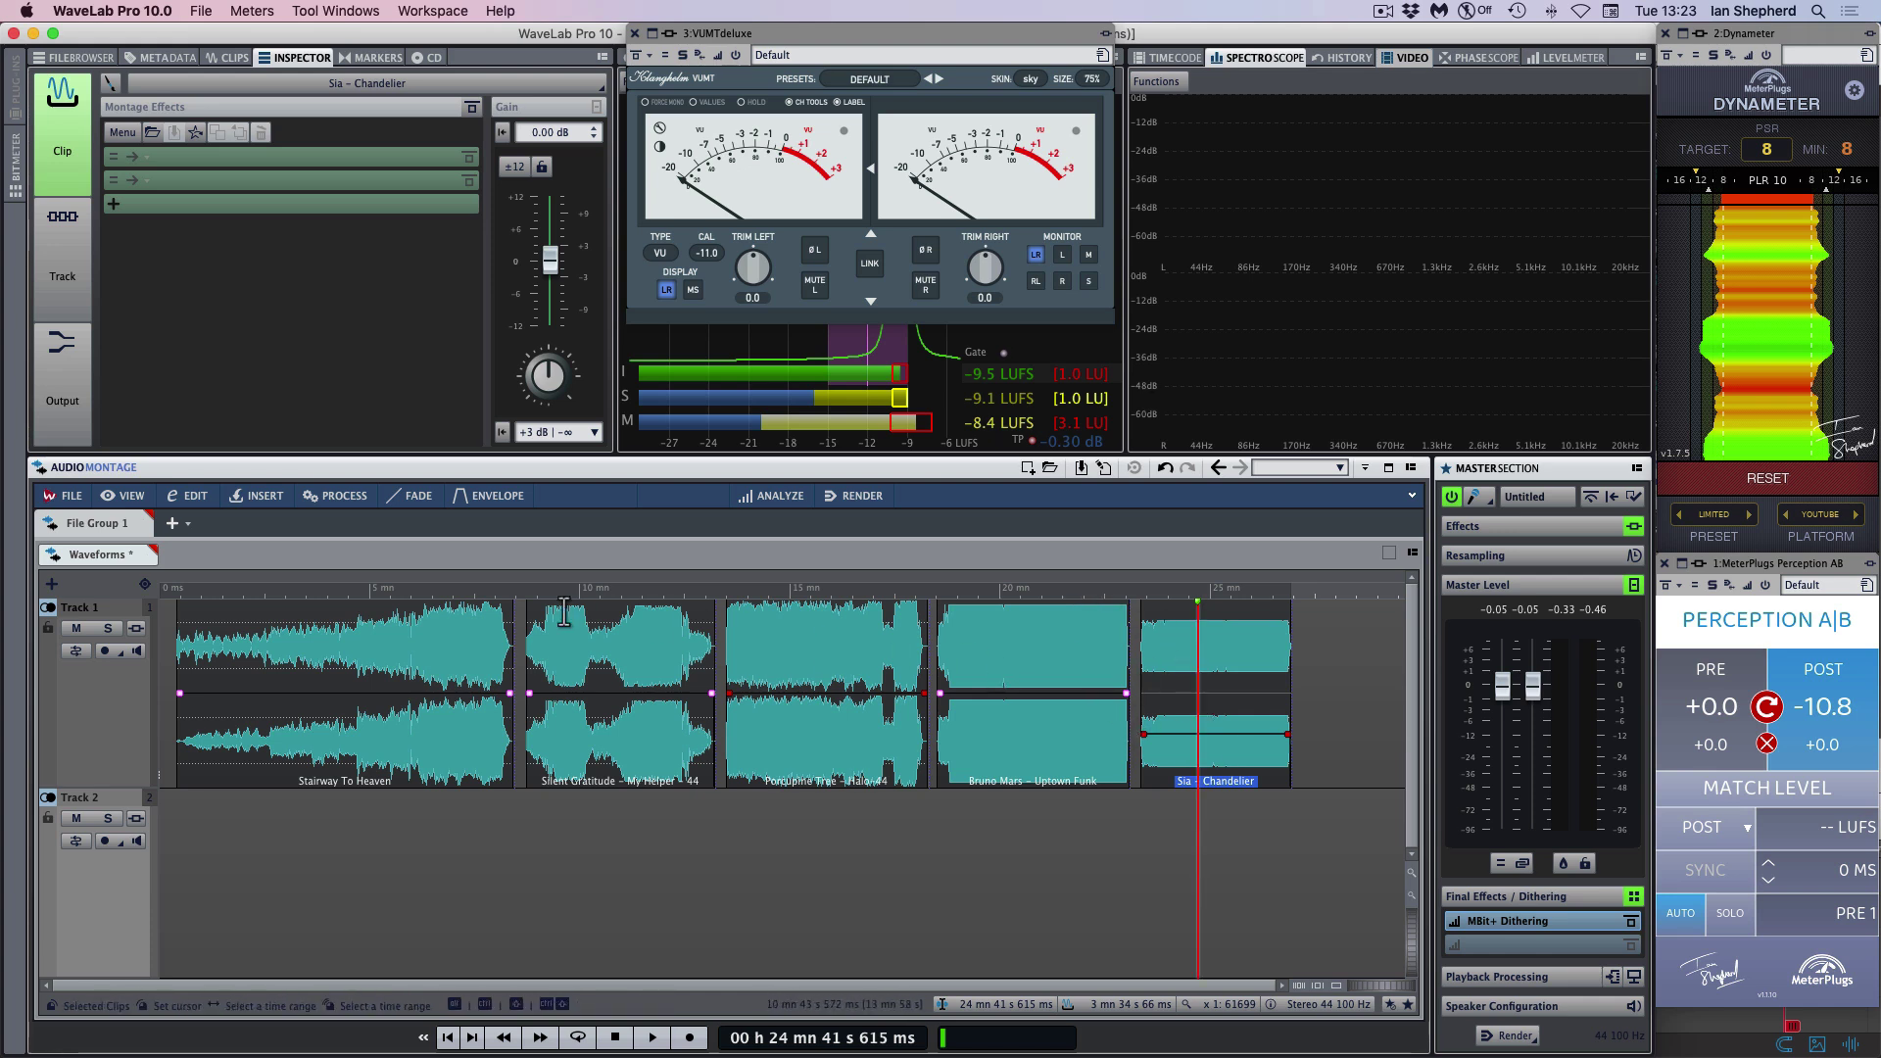
left_click(638, 612)
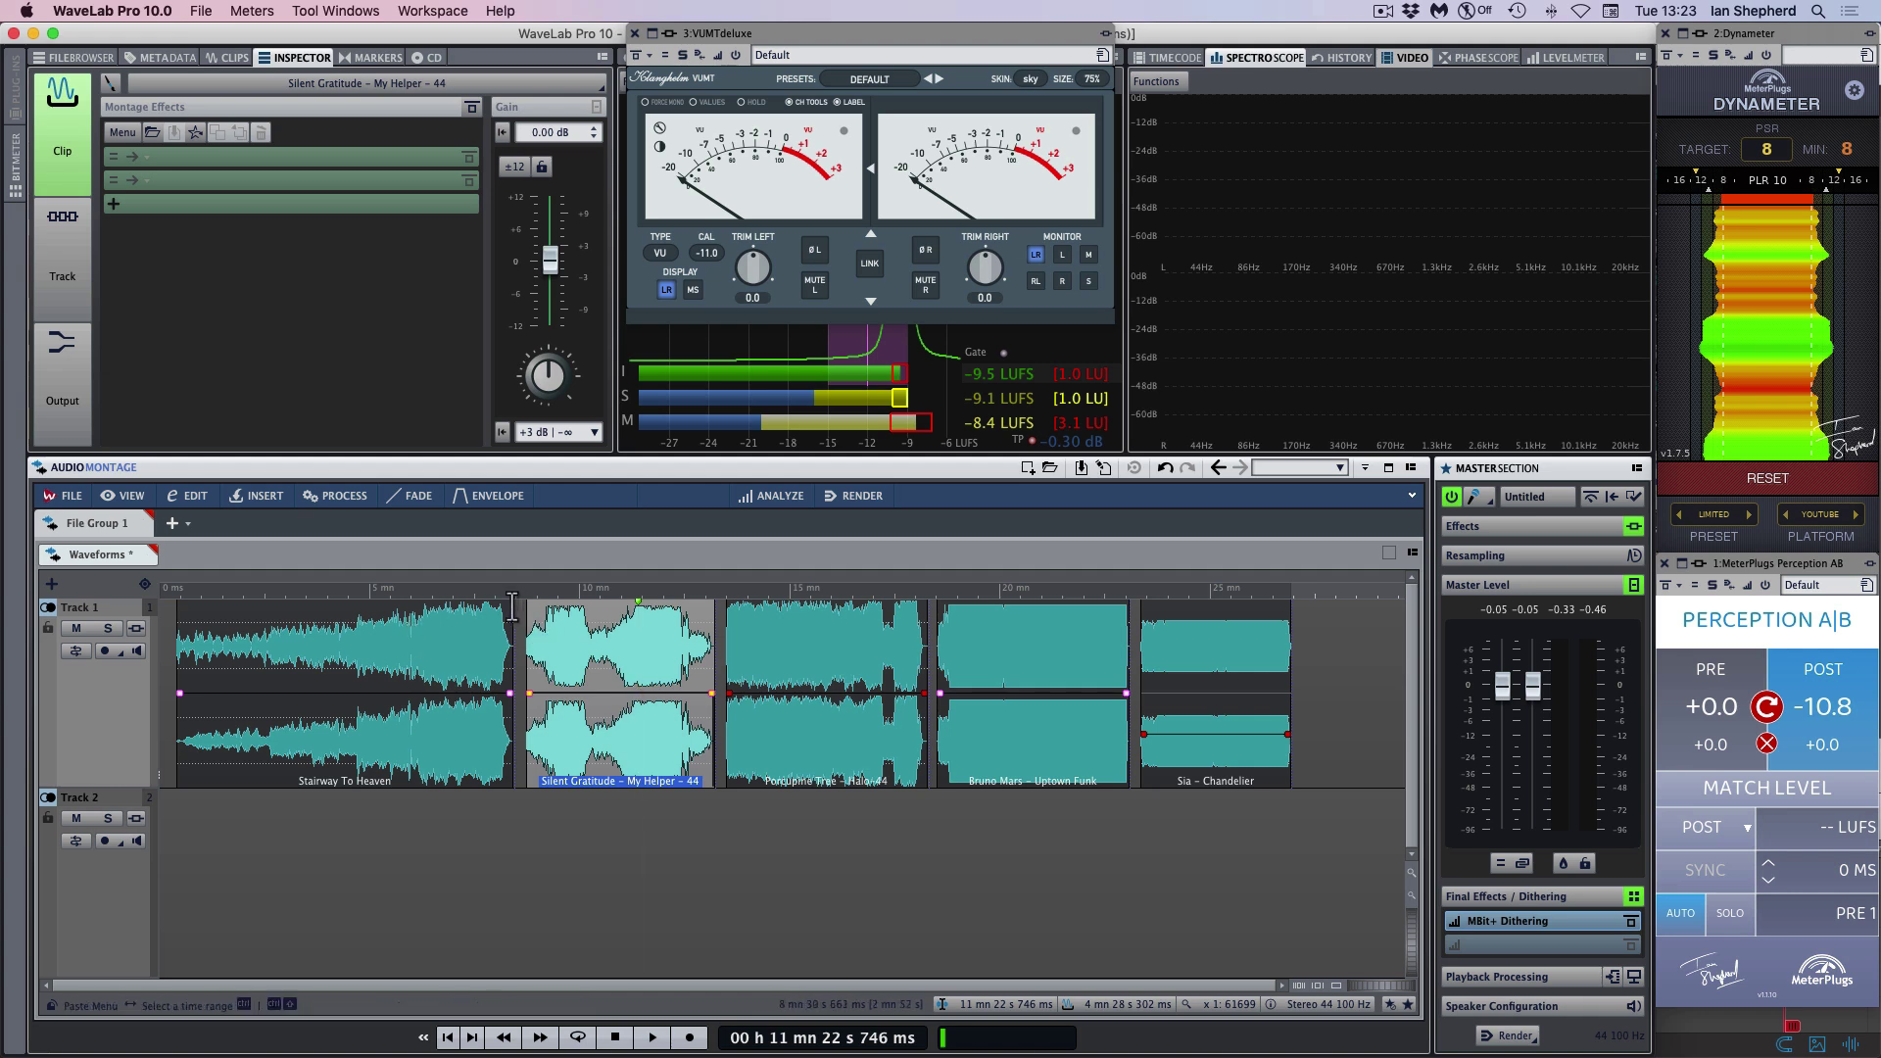
left_click(468, 823)
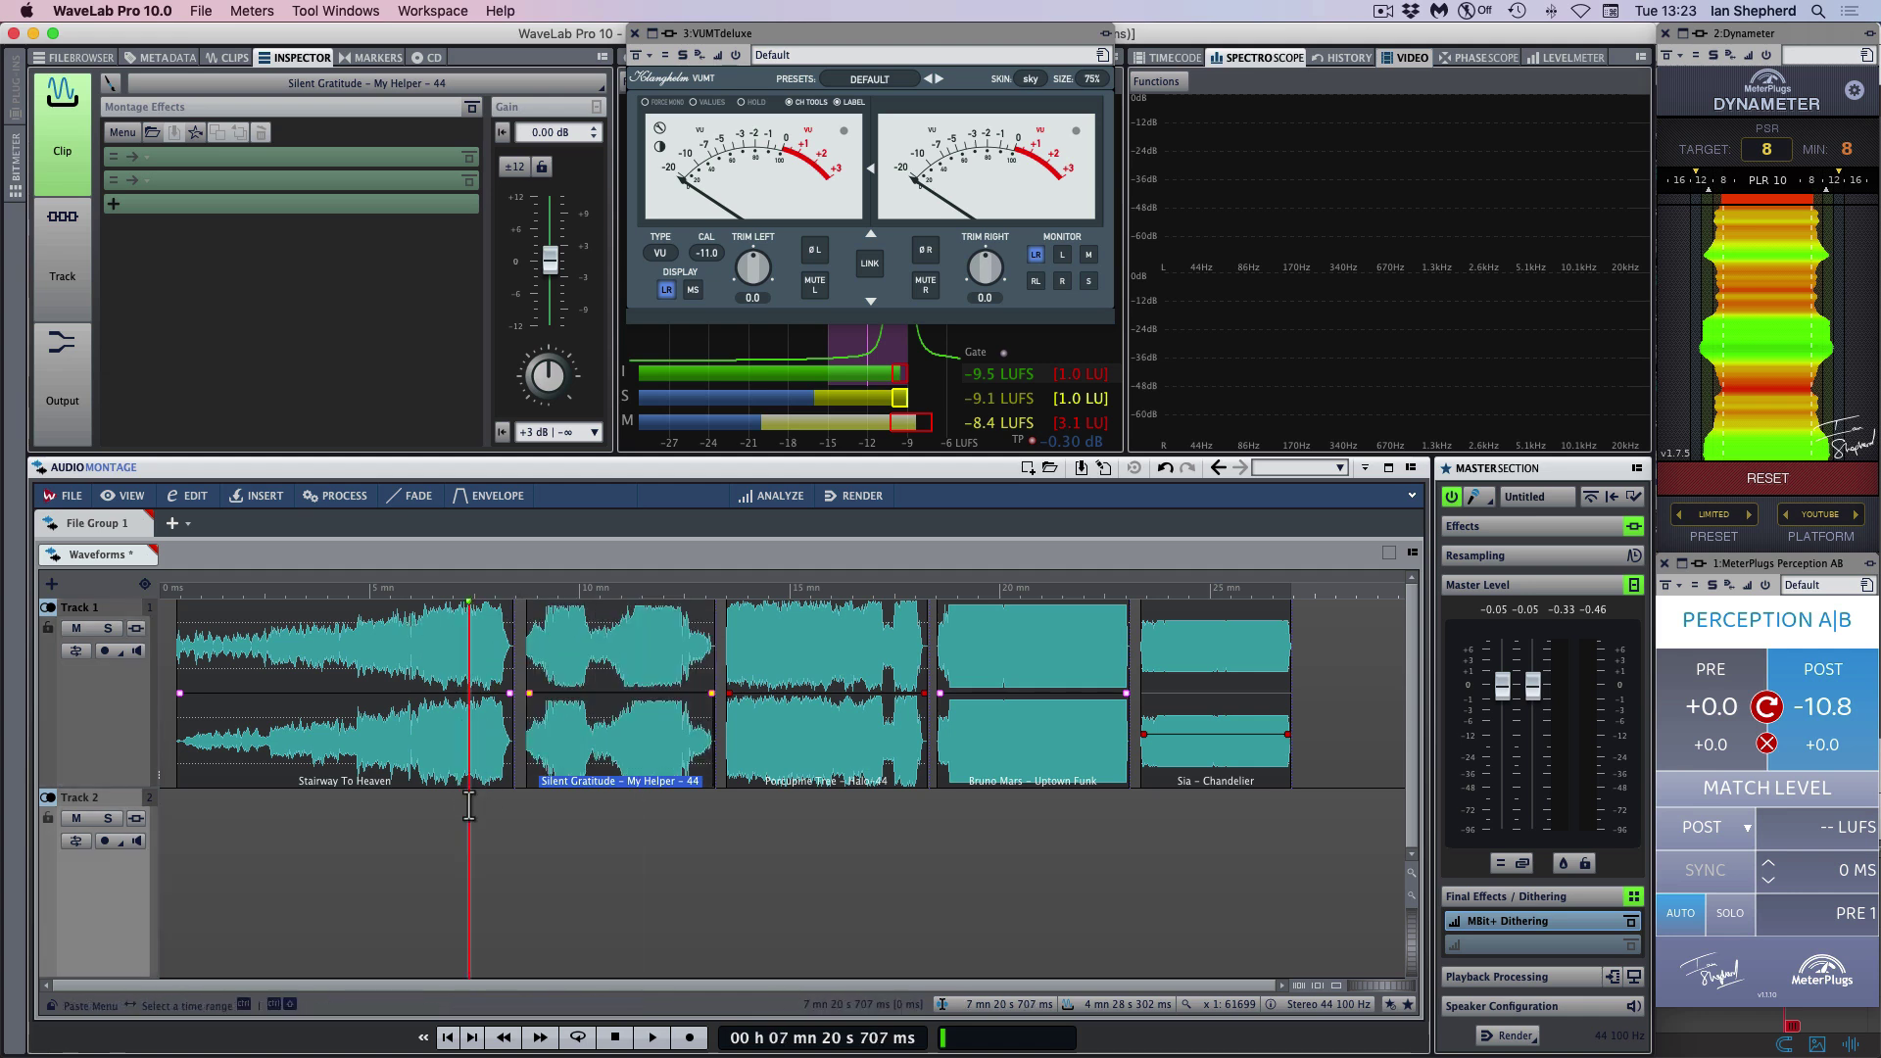
left_click(658, 834)
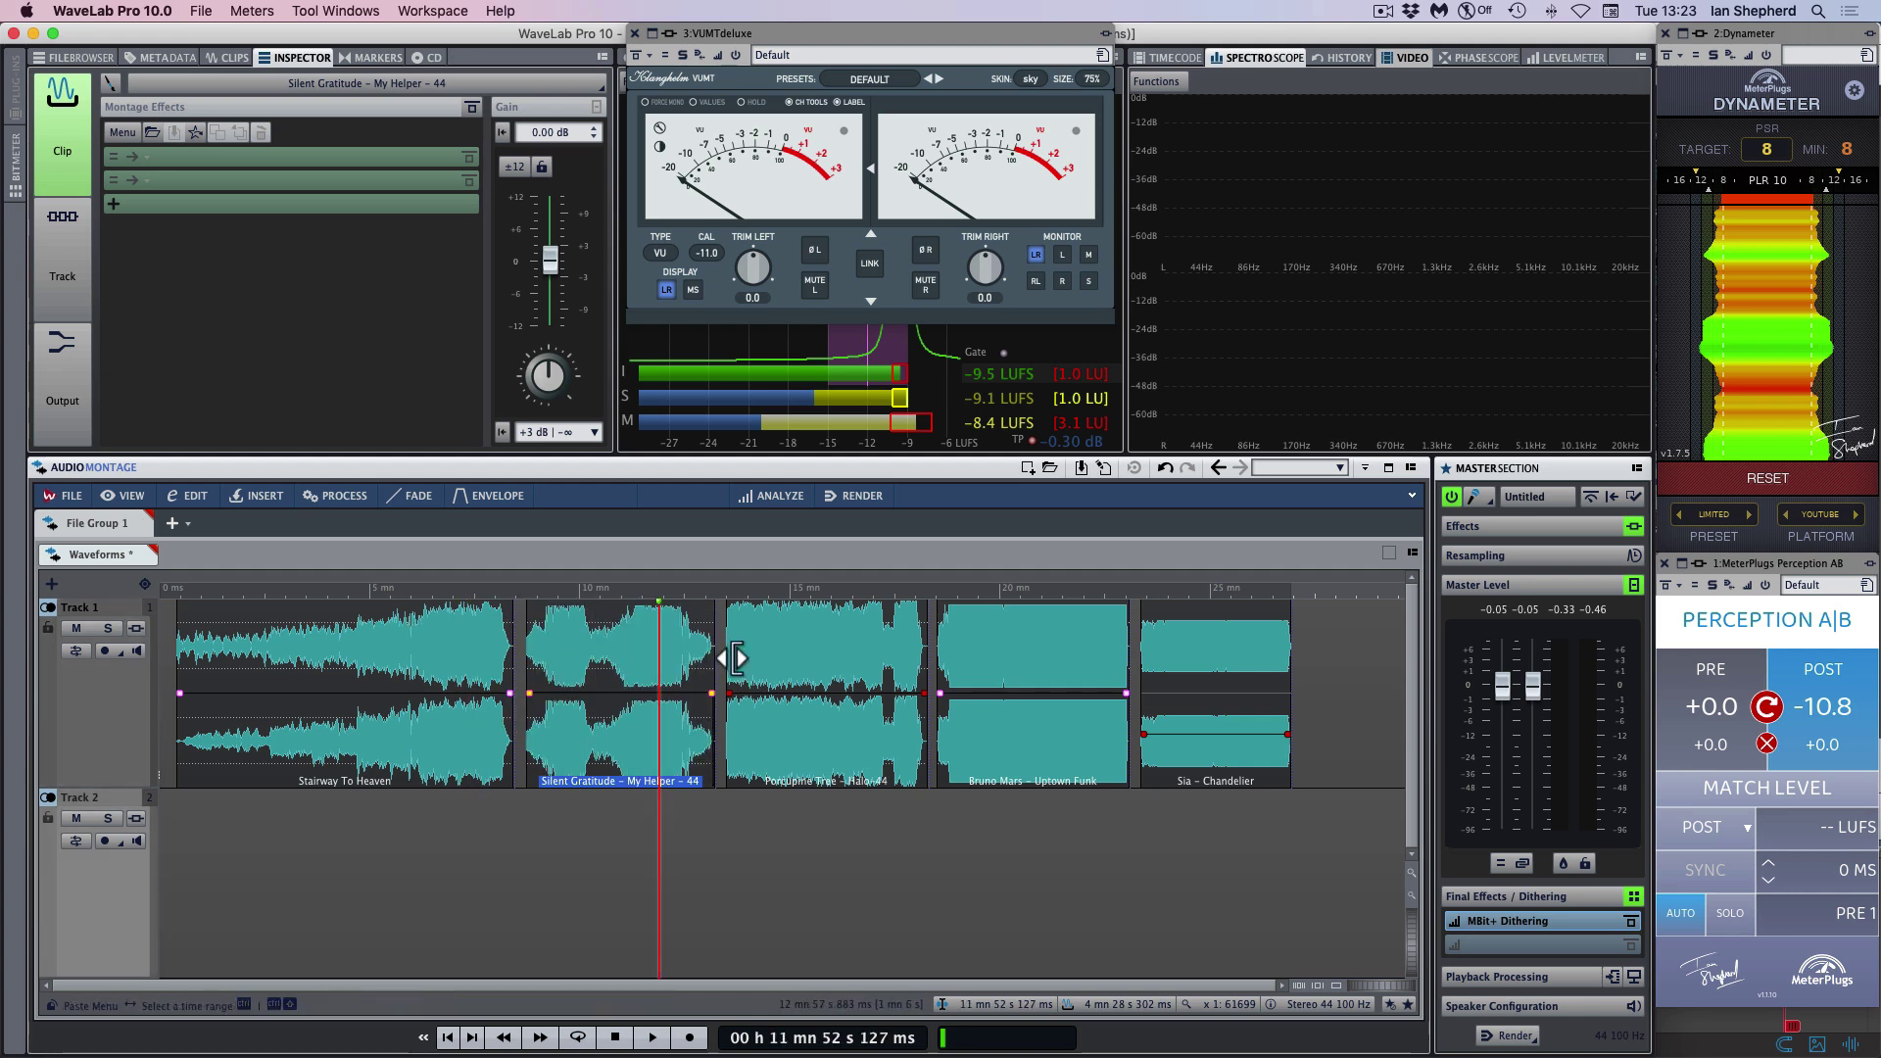
left_click(1026, 854)
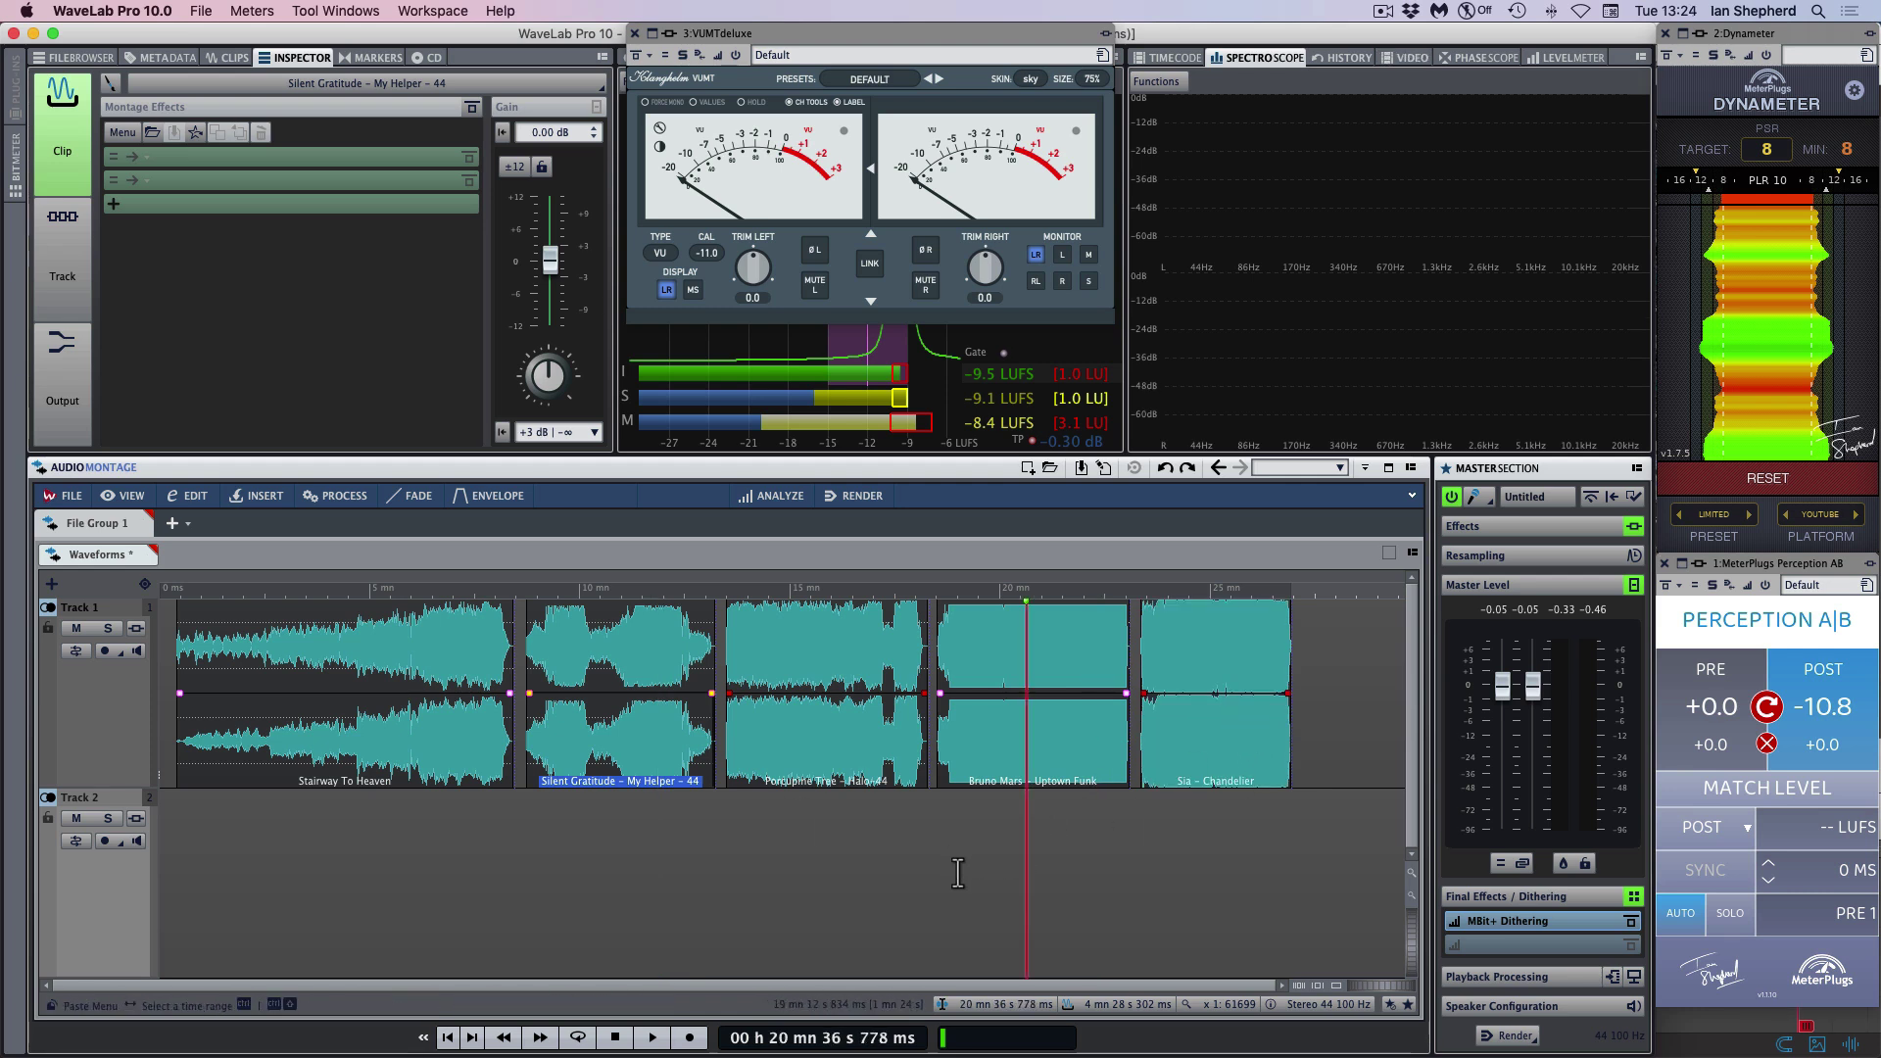